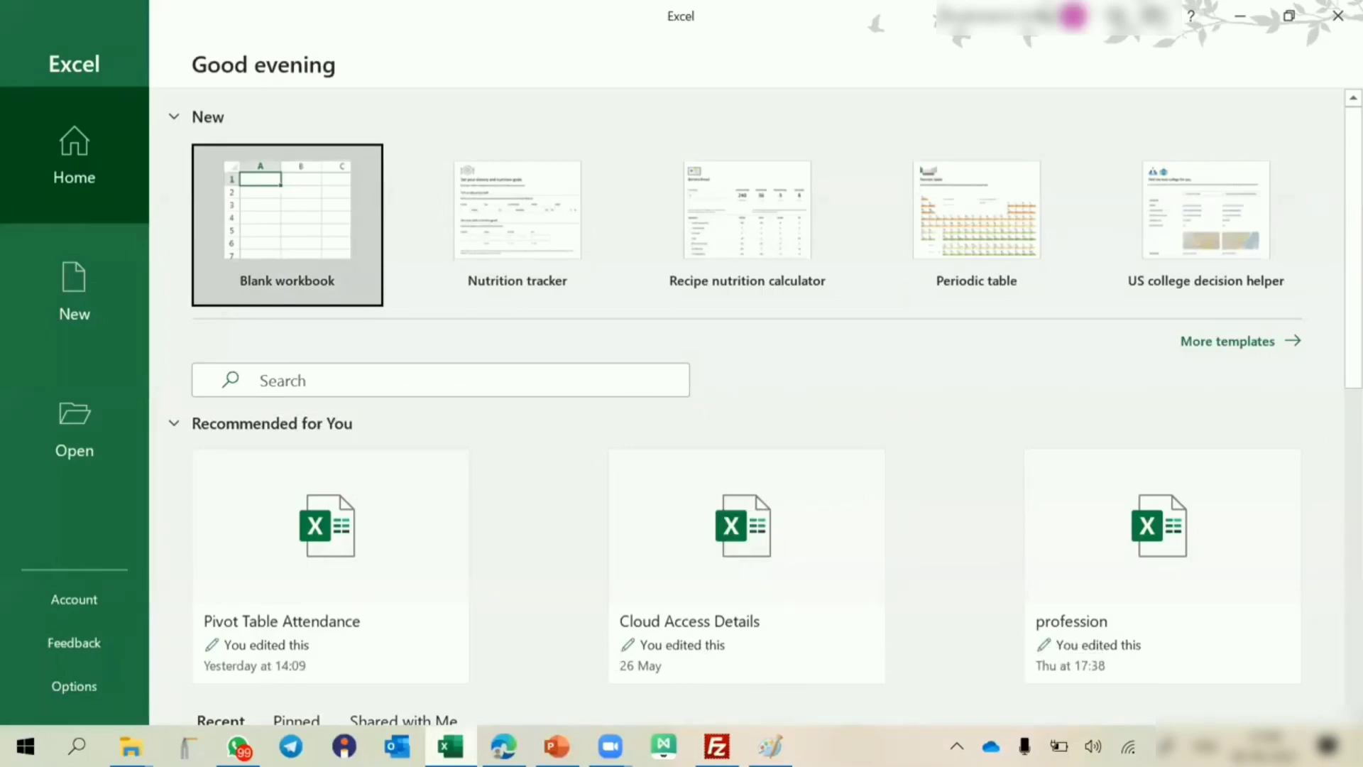
Create a new blank workbook.
left_click(295, 206)
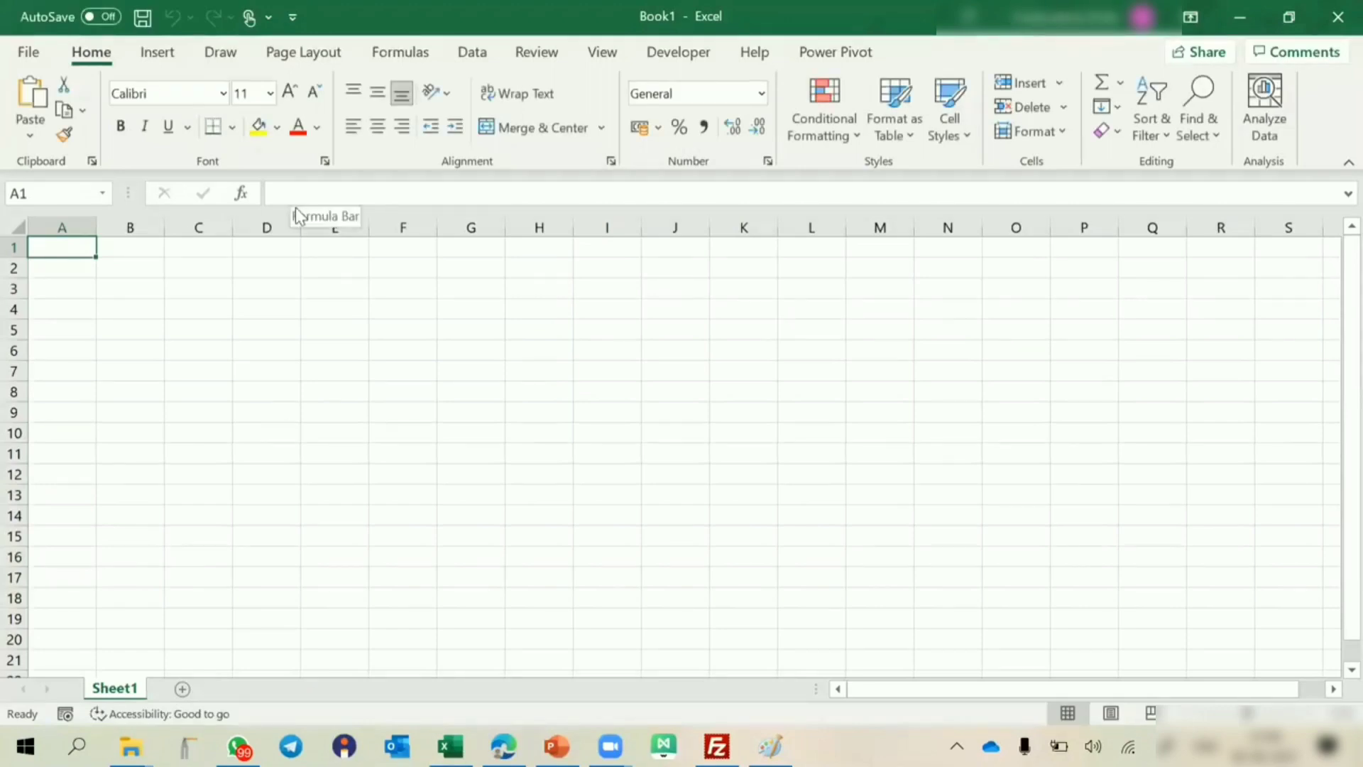
left_click(527, 312)
right_click(529, 315)
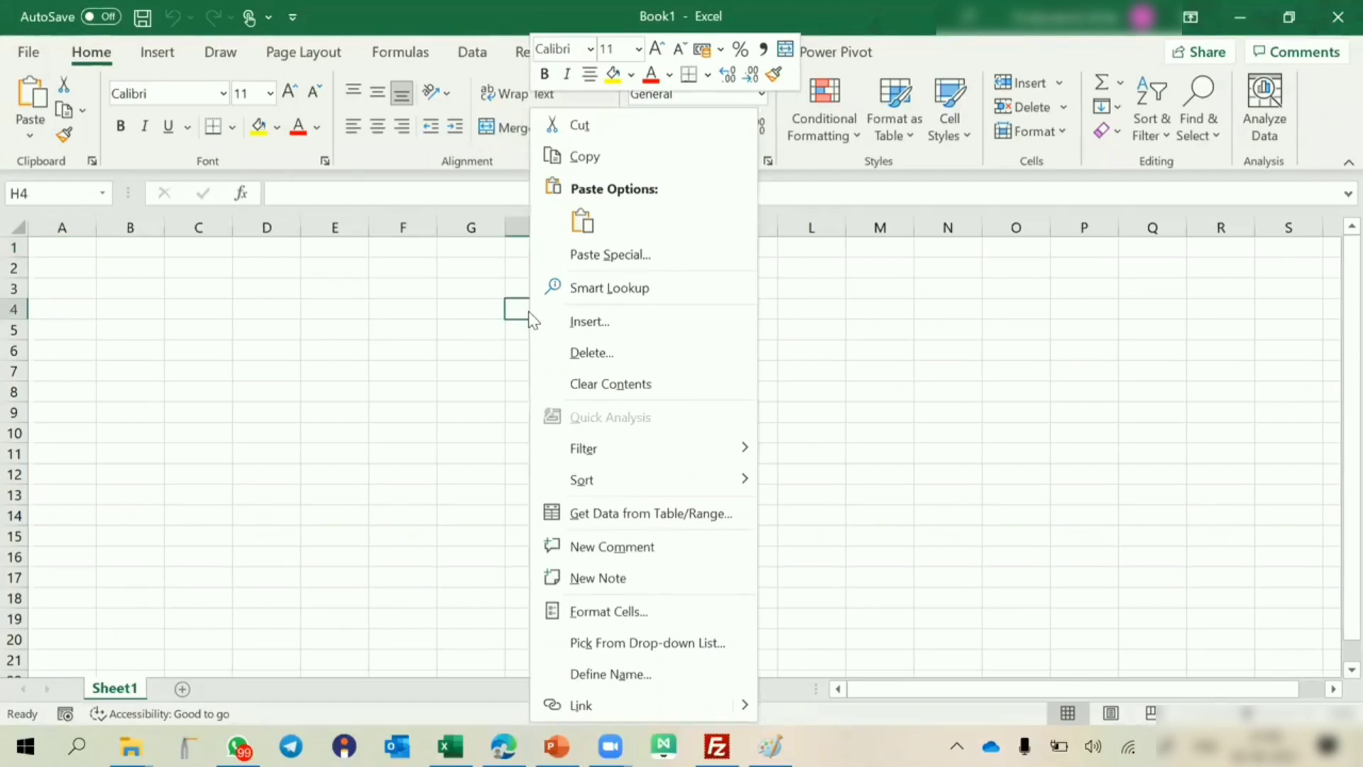
key("Escape")
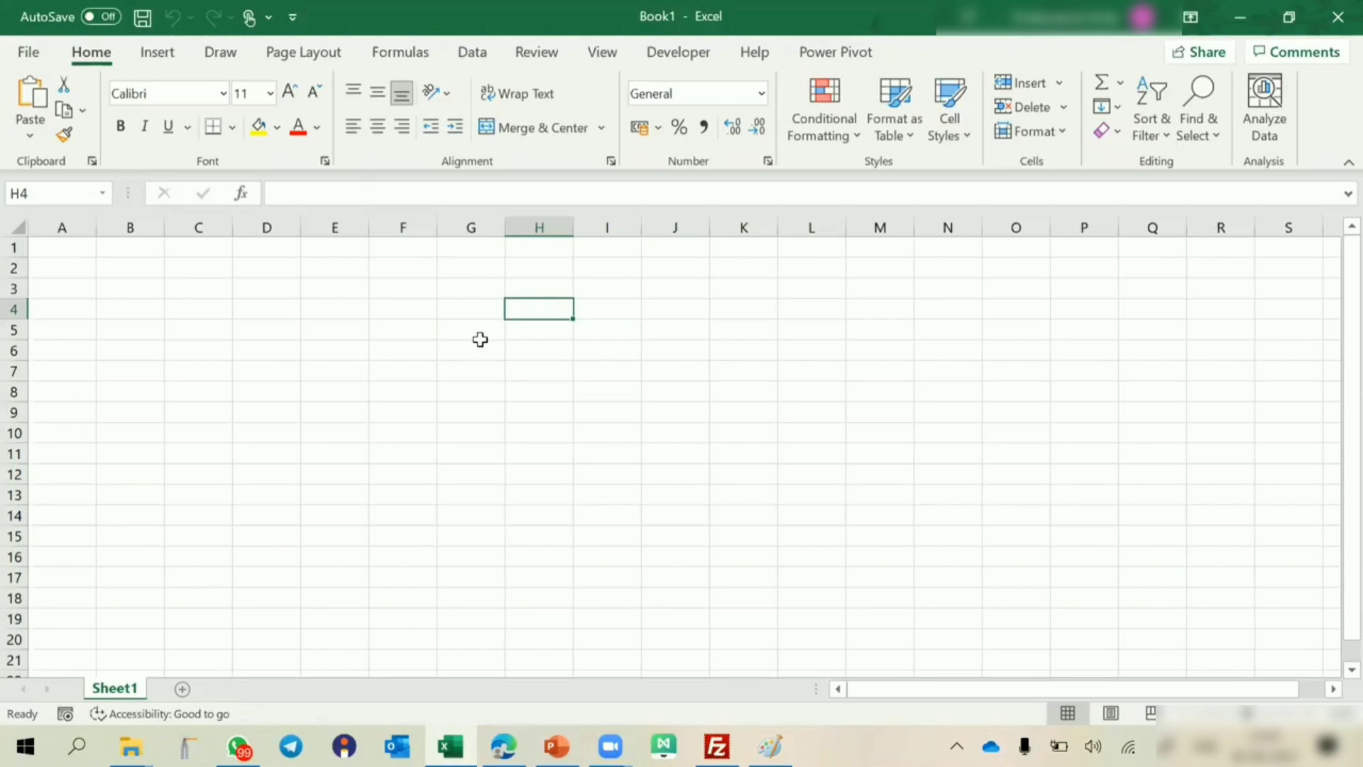
Enter the text Excel in cell J4.
left_click(701, 314)
type("Excel")
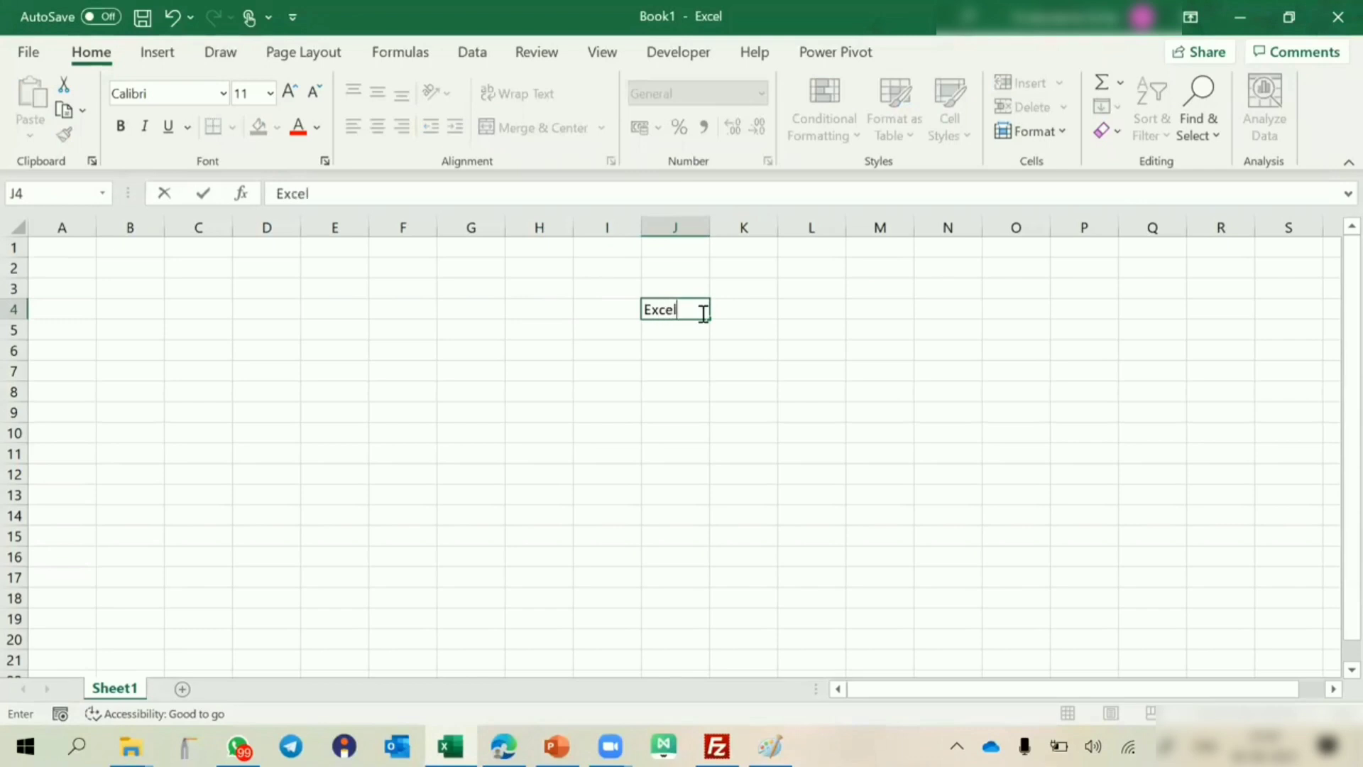
key("Return")
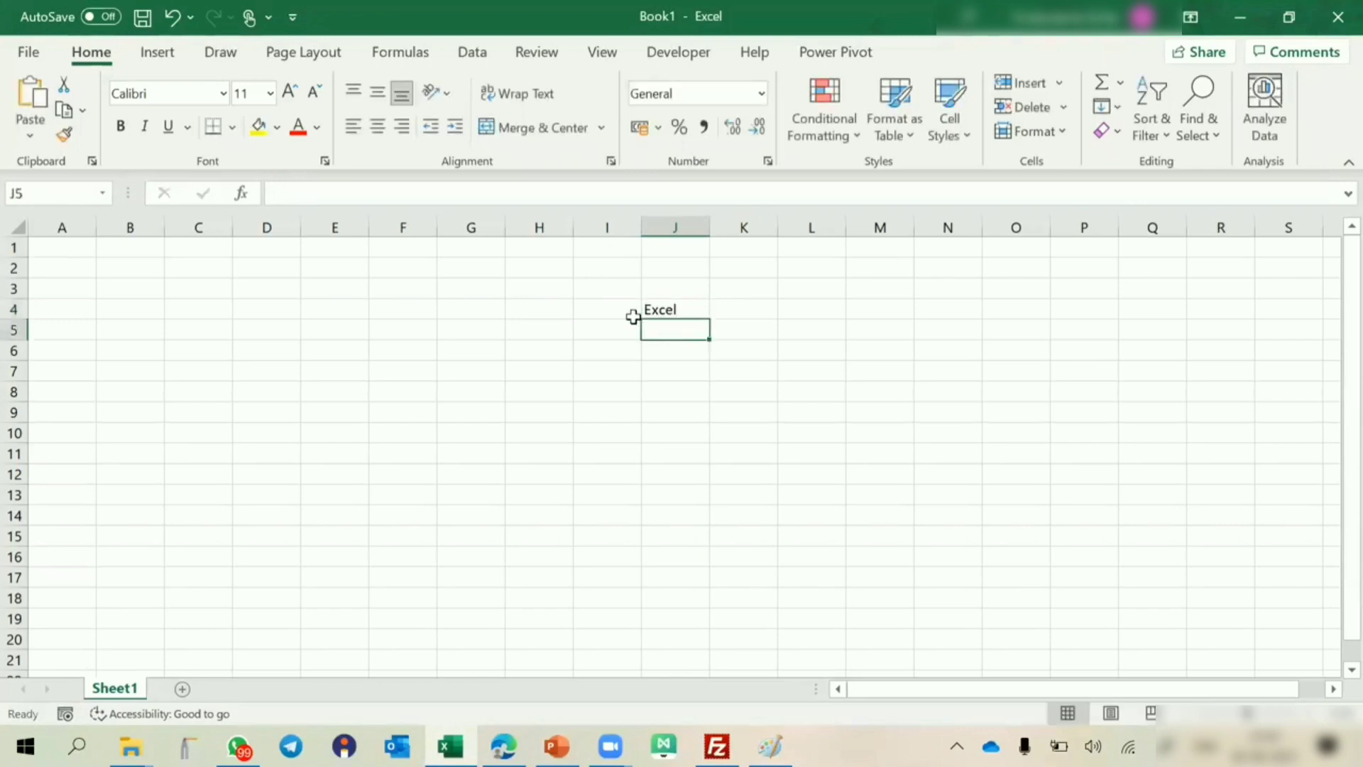
Enter the formula =J4 in cell E7 to link it to the text cell.
left_click(353, 373)
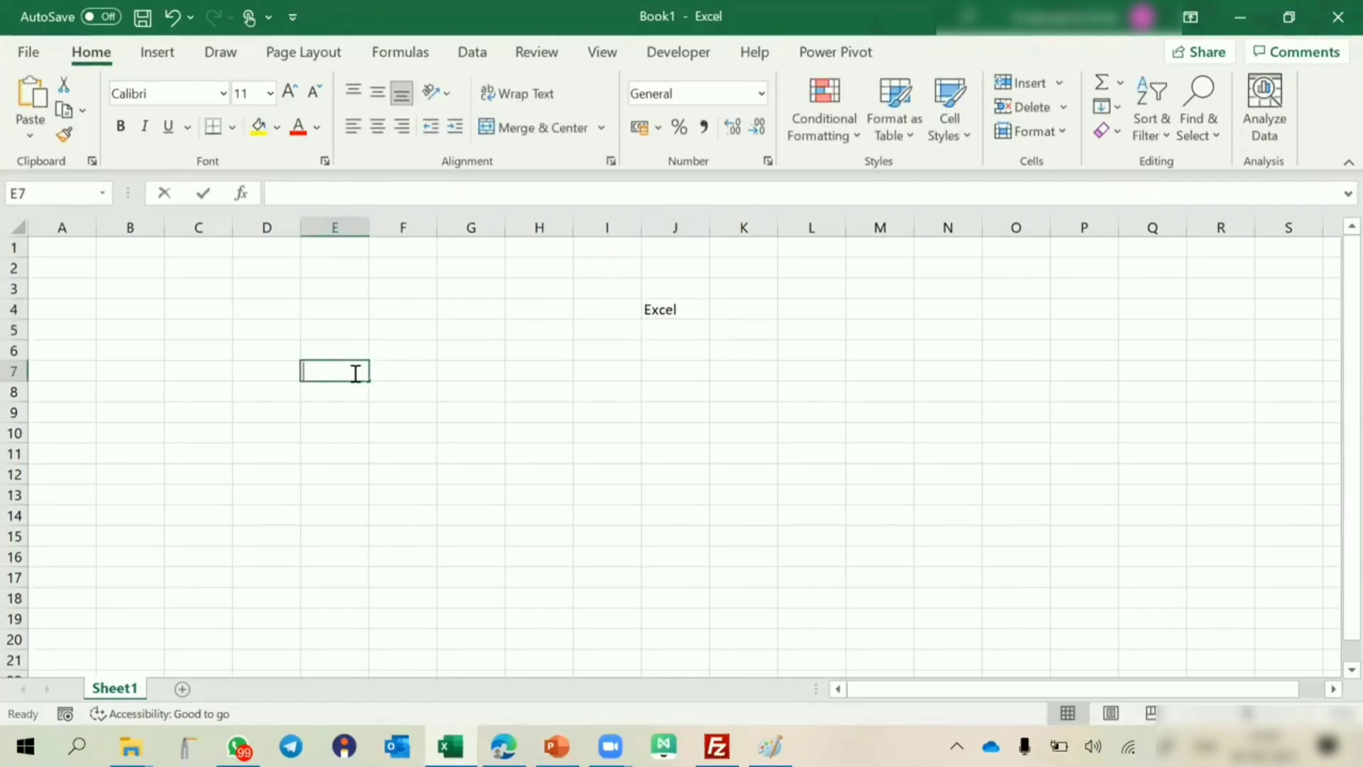
type("=")
left_click(653, 311)
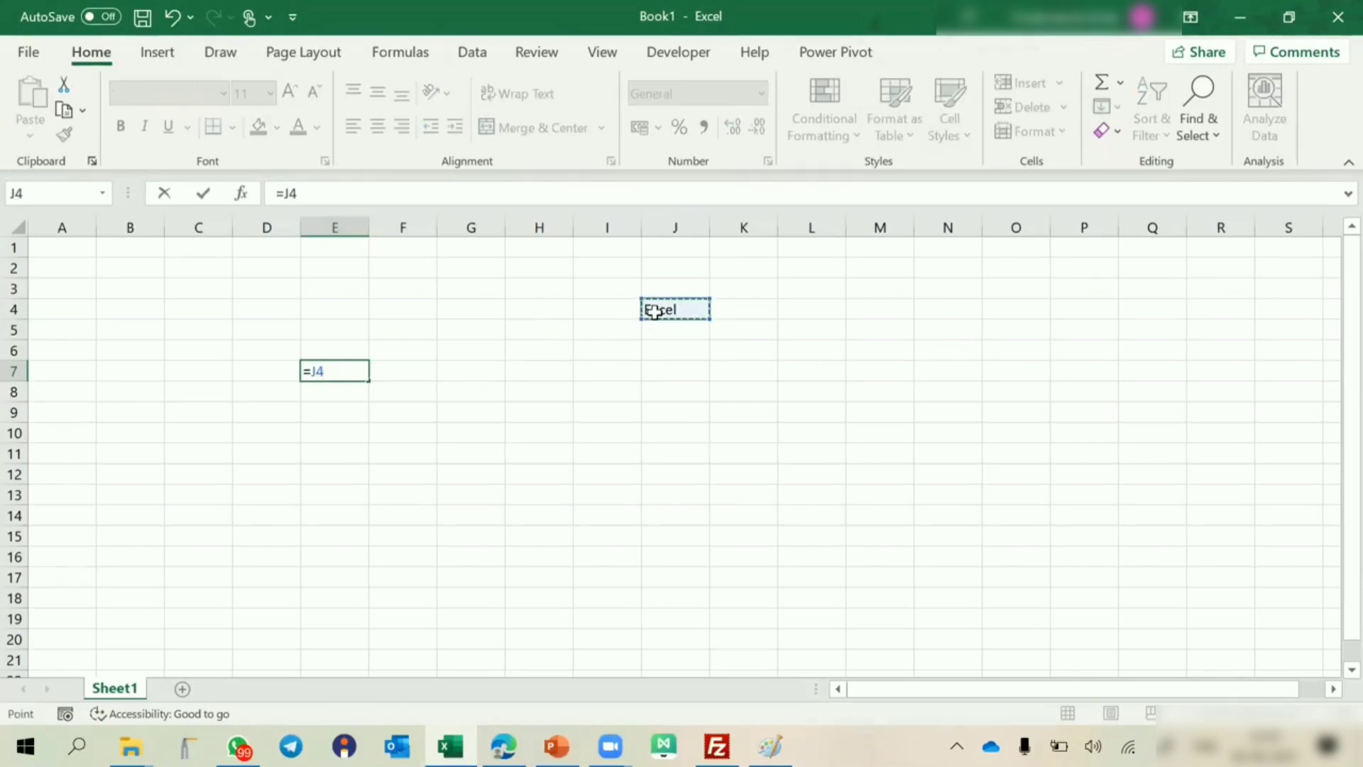
key("Return")
left_click(345, 367)
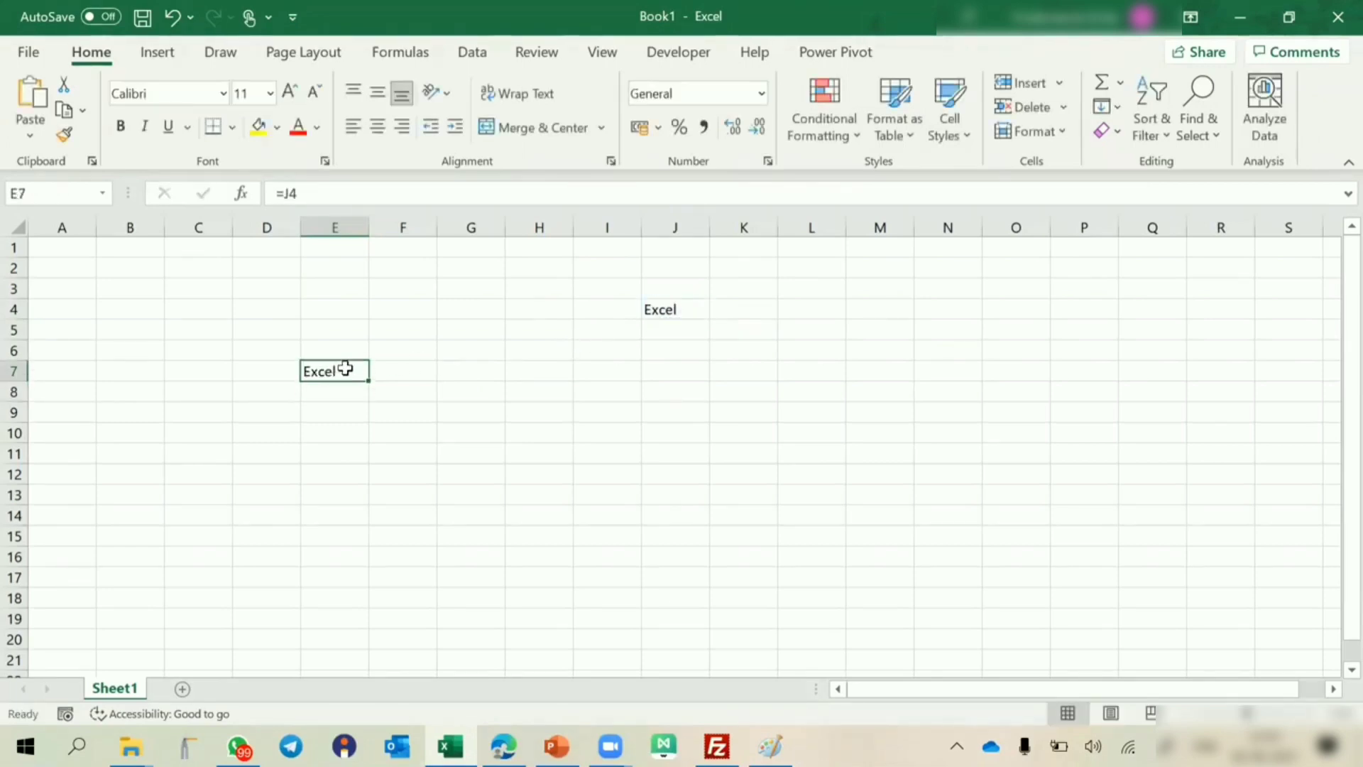
Replace the text in J4 with word and check the formula reference in E7.
left_click(658, 308)
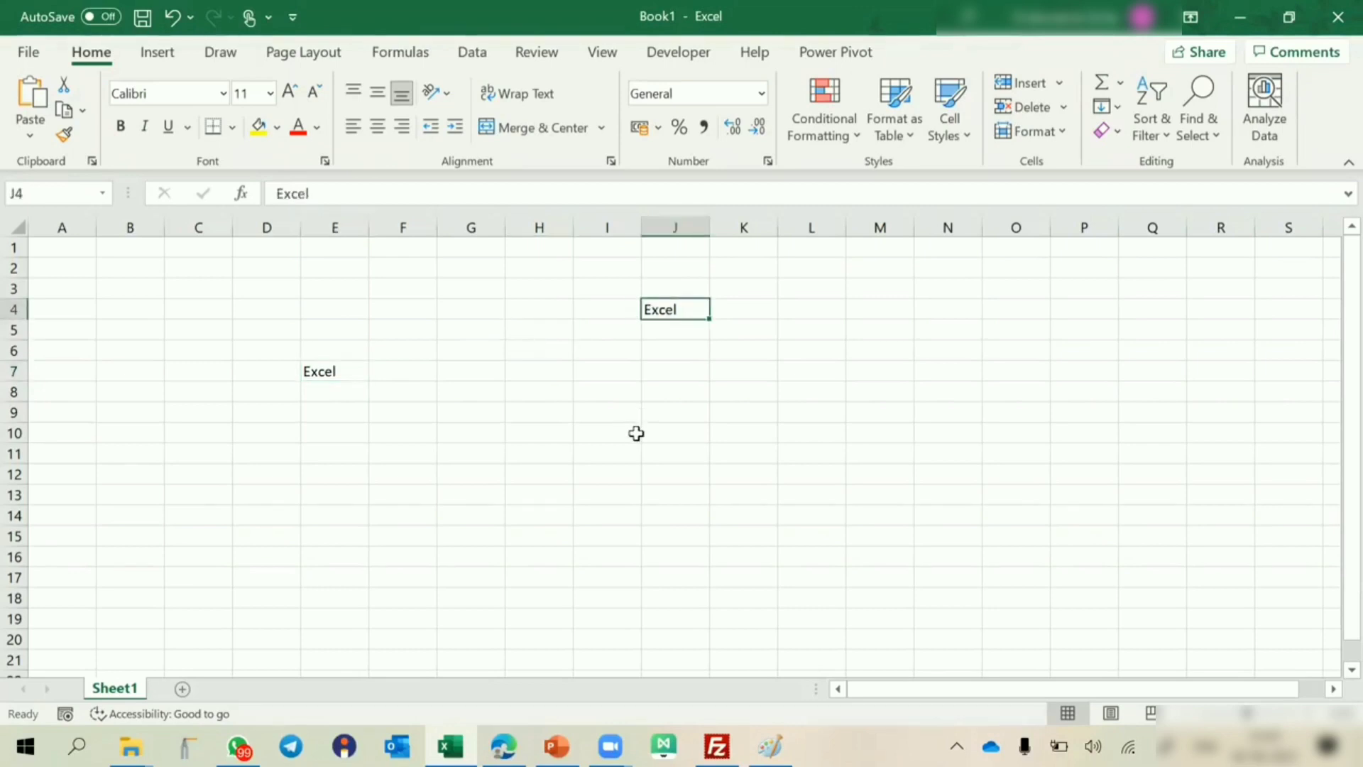
type("word")
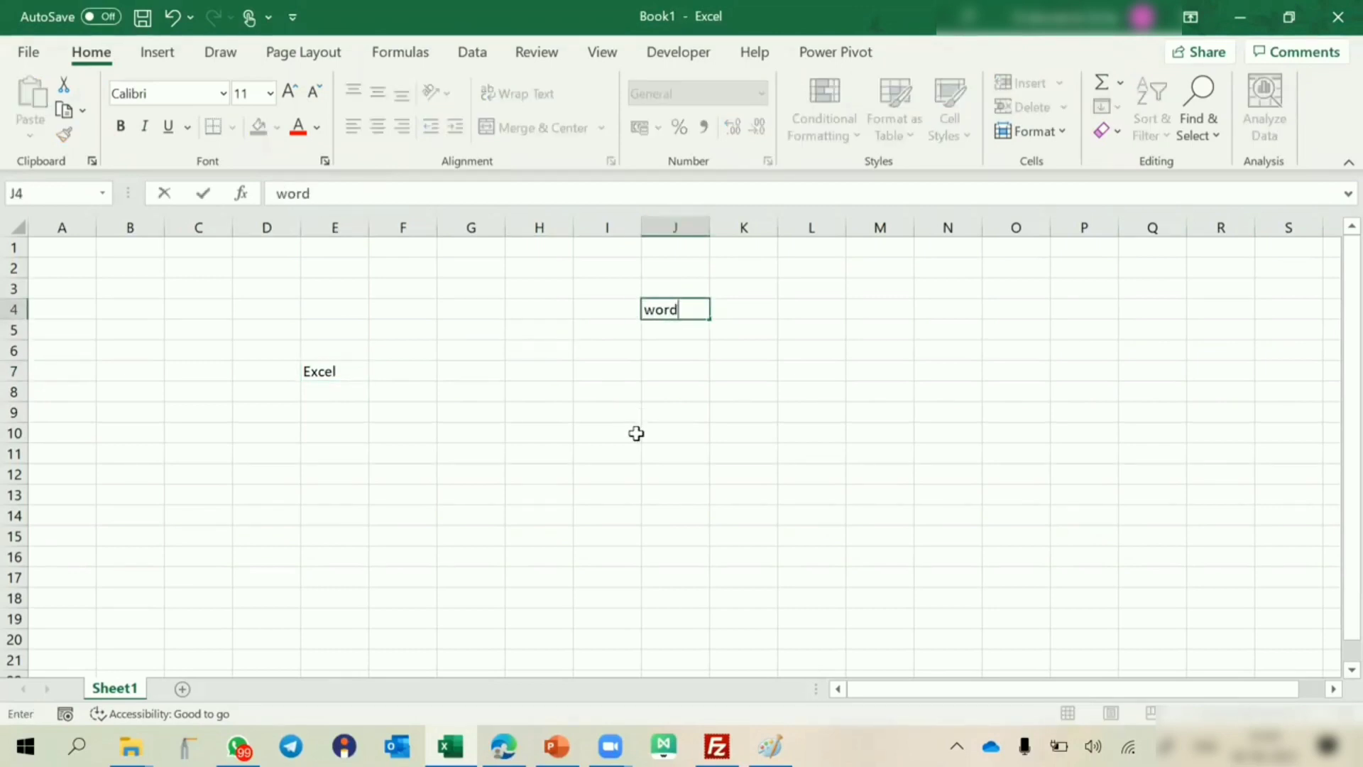
key("Return")
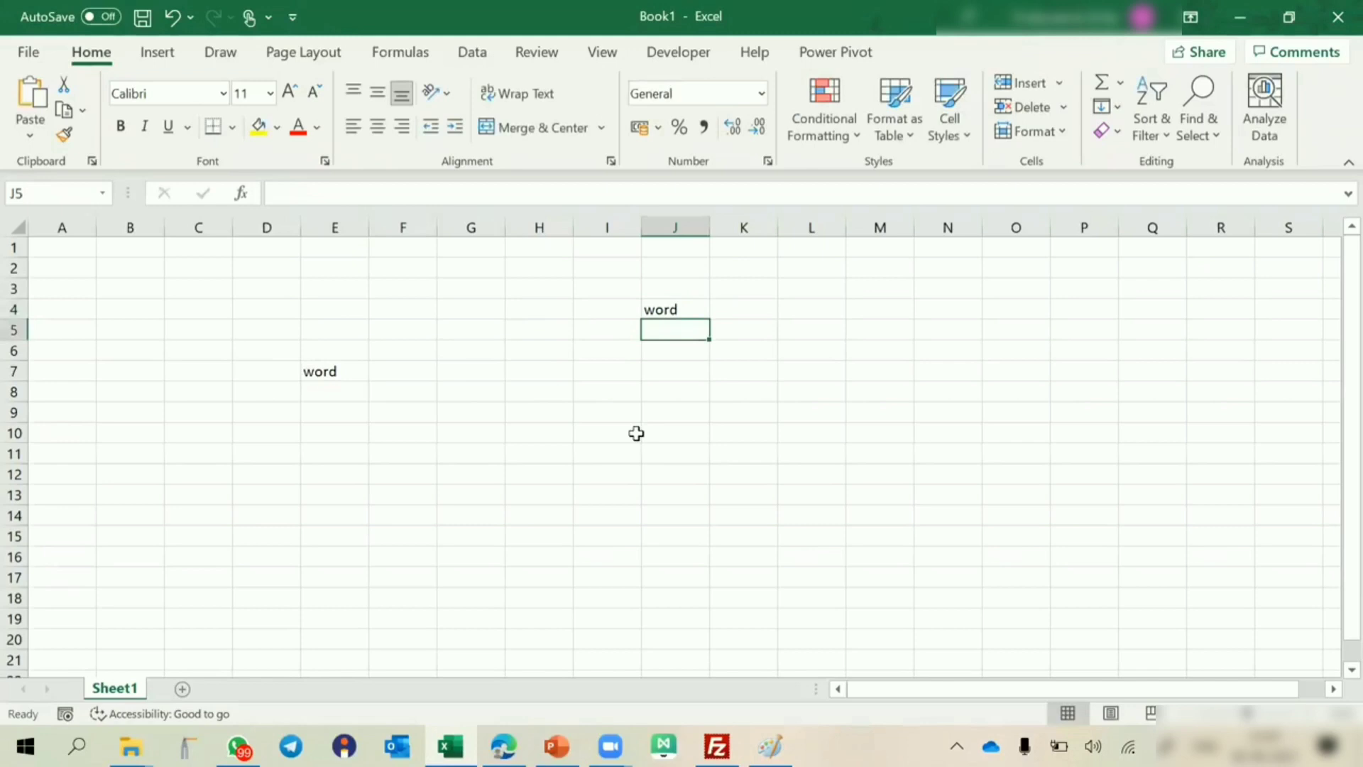
double_click(341, 374)
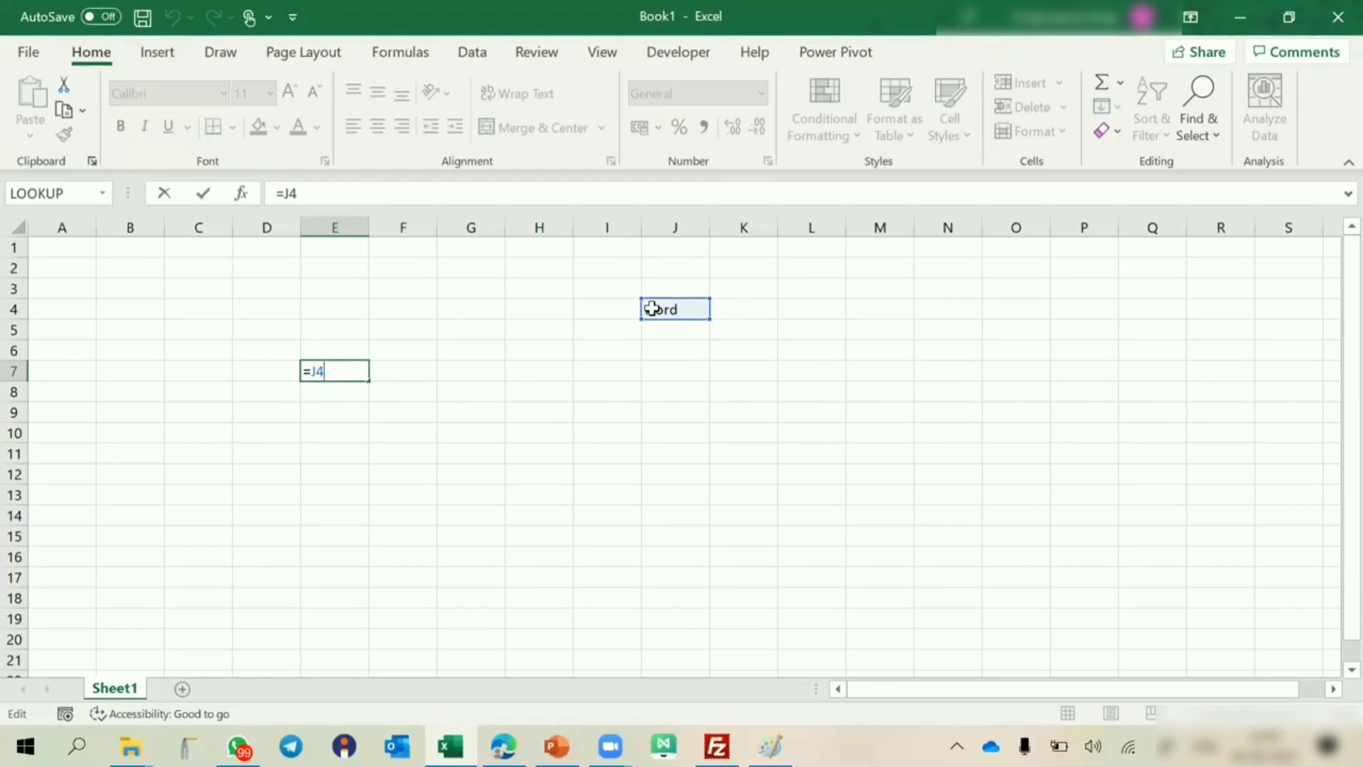
key("ctrl+Return")
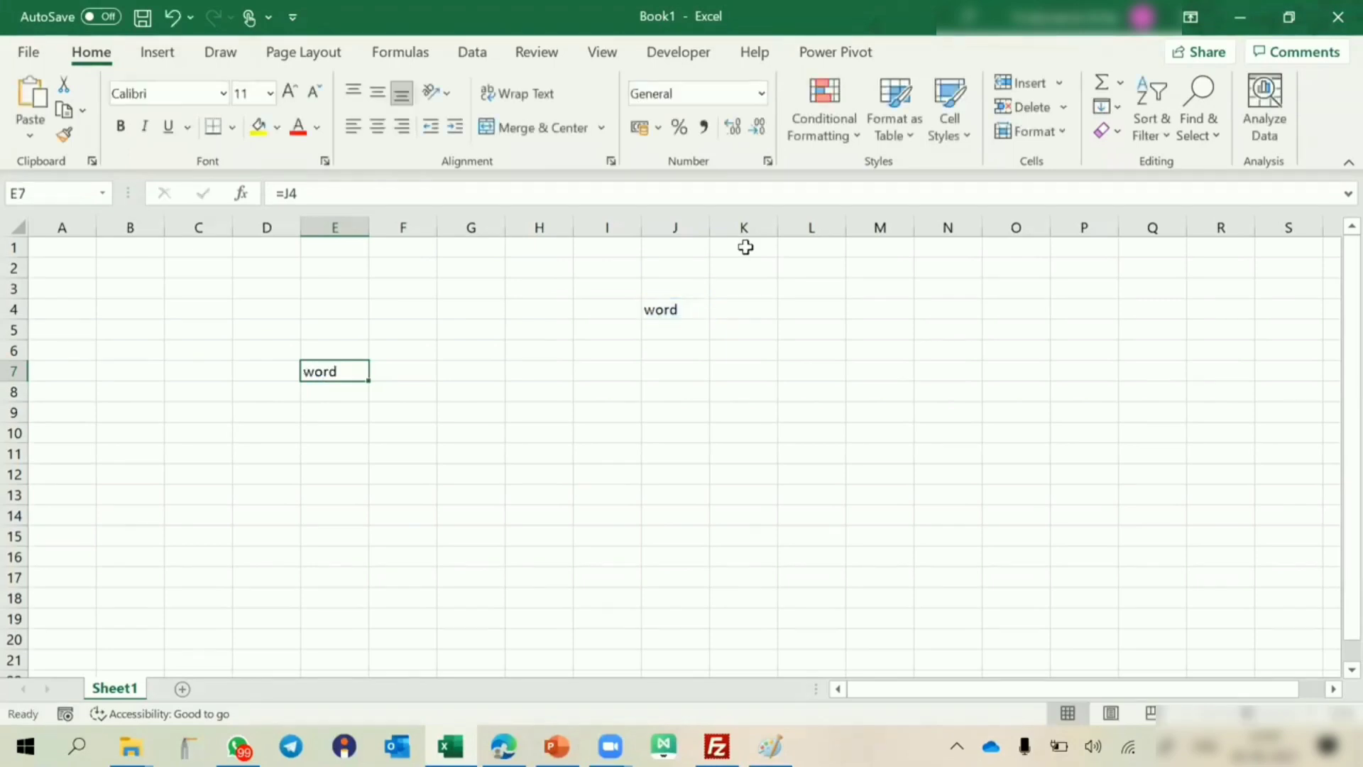
Apply All Borders to the range E7:H16.
left_click_drag(329, 370, 514, 557)
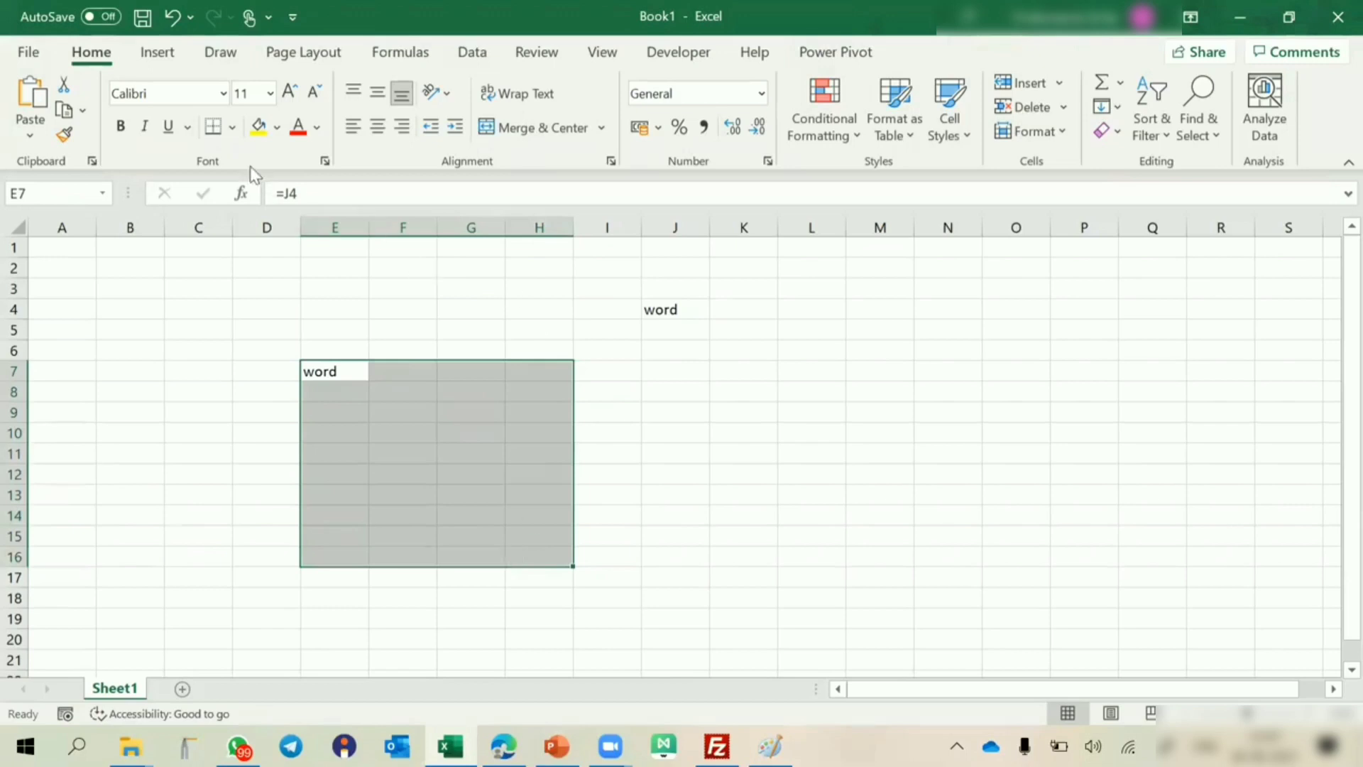
left_click(233, 129)
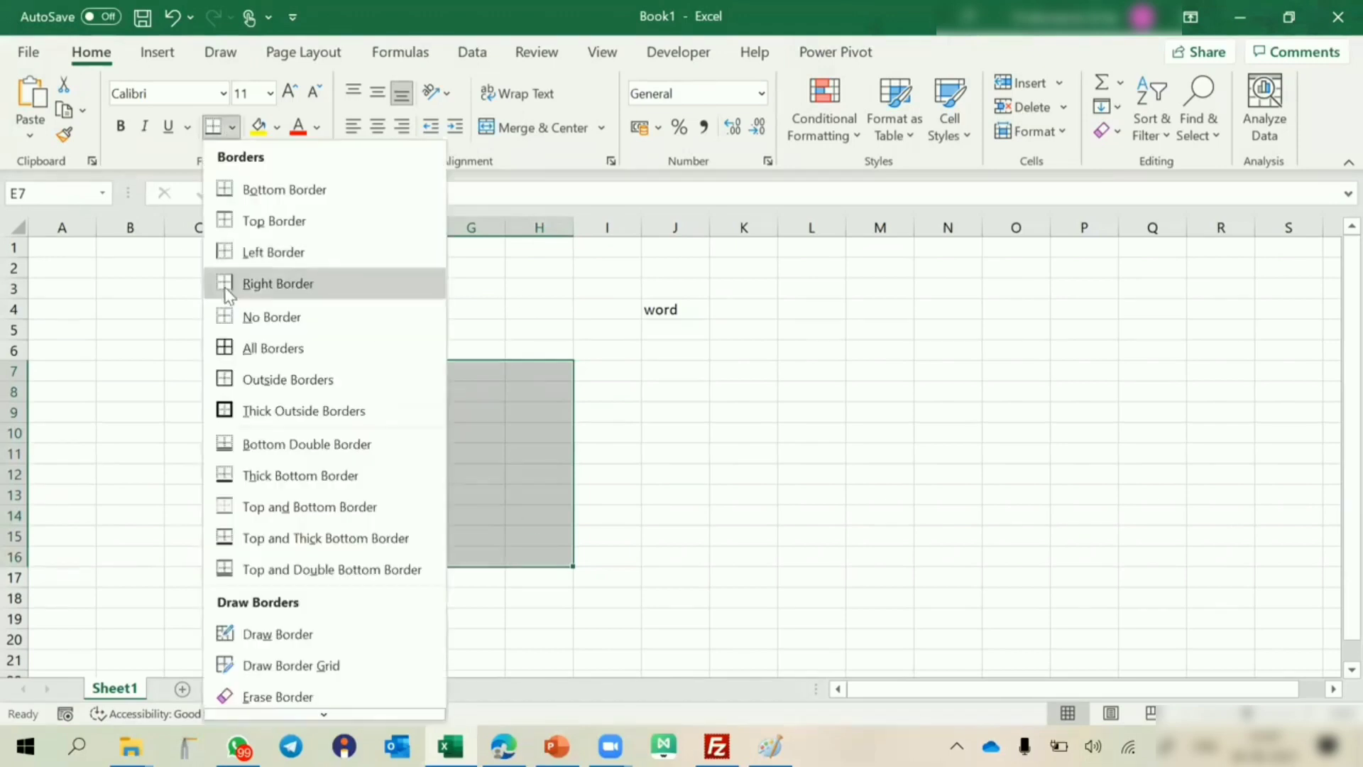
left_click(223, 355)
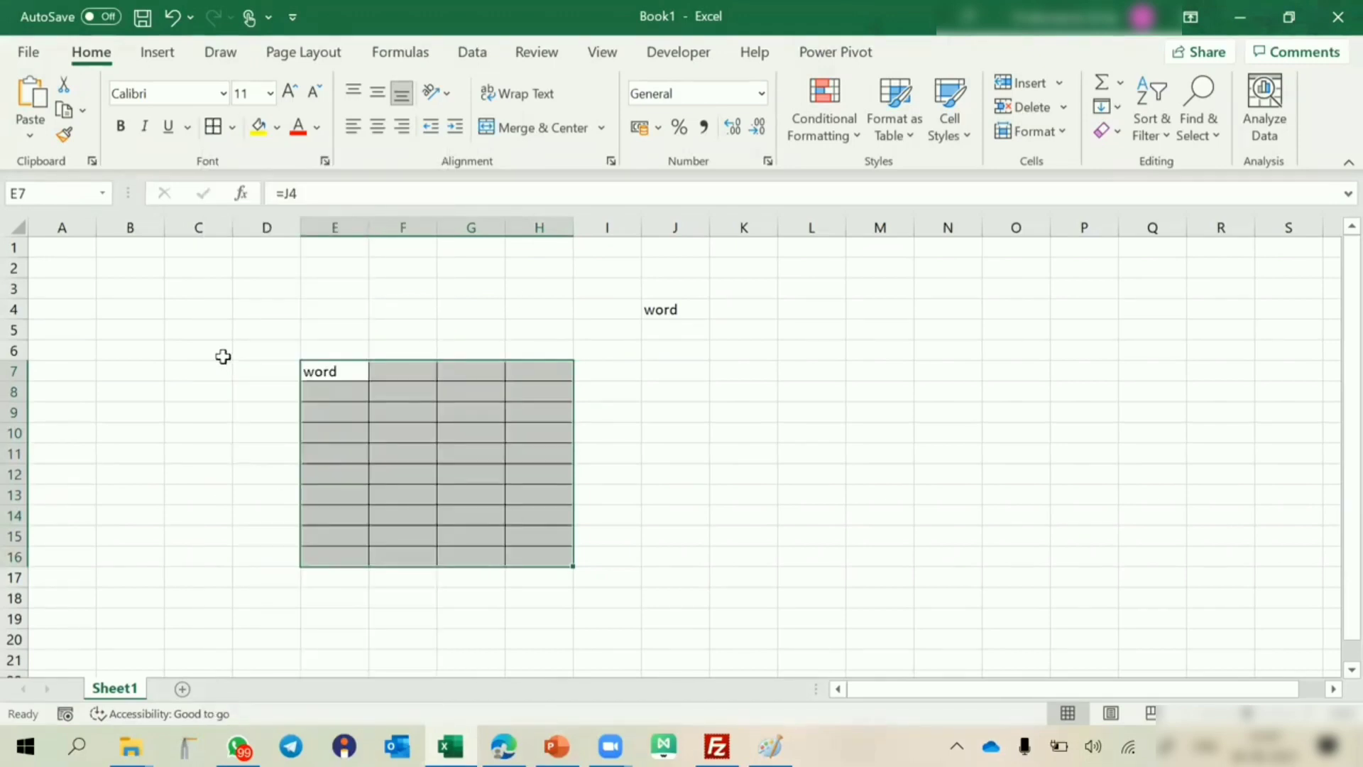
Rewrite the formula in E7 as =J4 by picking the source cell again.
right_click(678, 309)
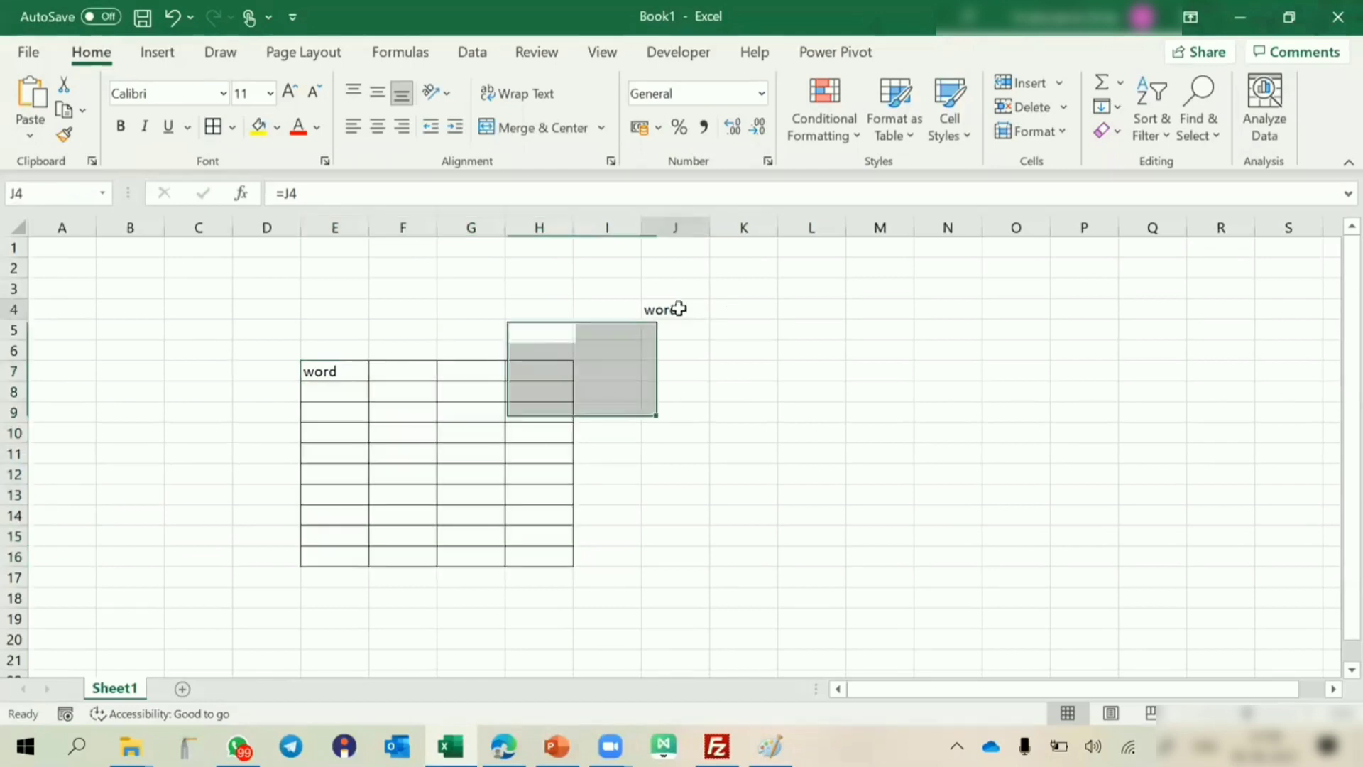
left_click(342, 371)
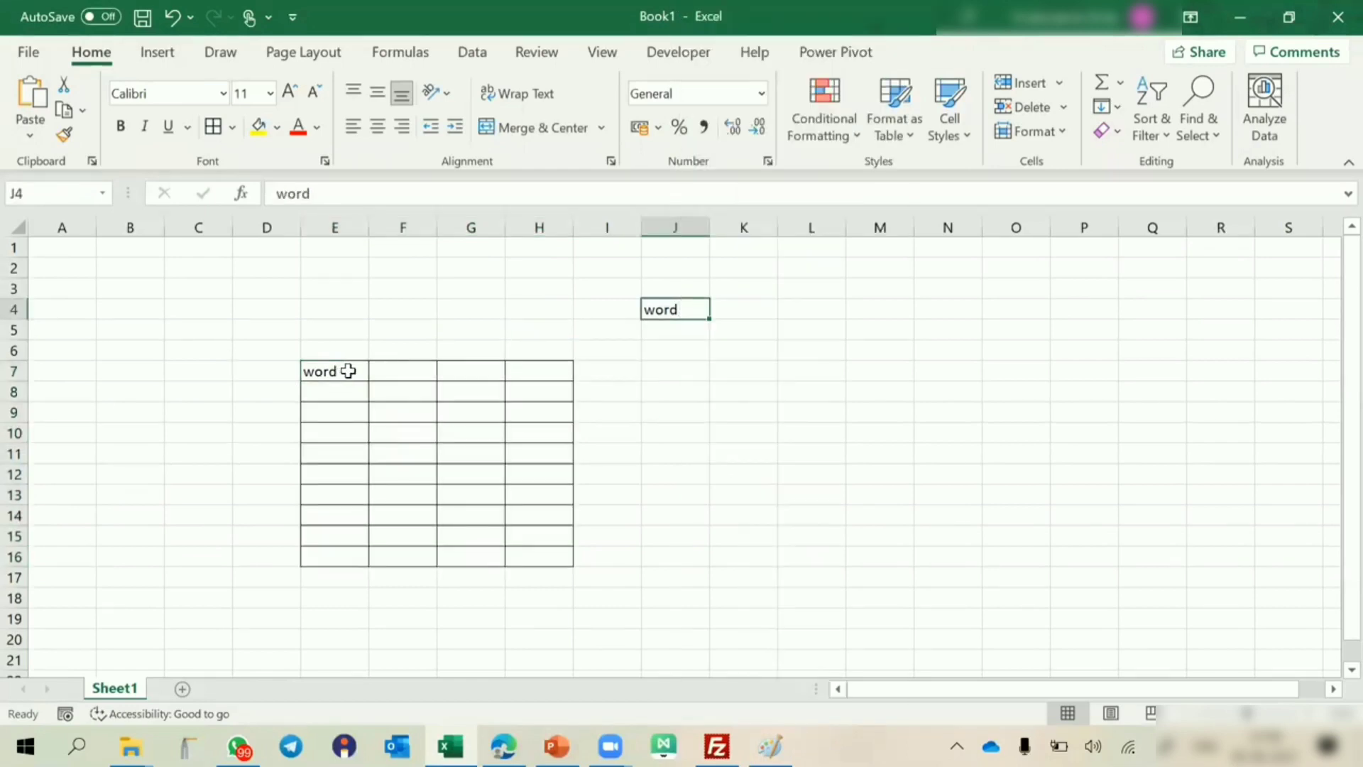
left_click_drag(350, 372, 523, 560)
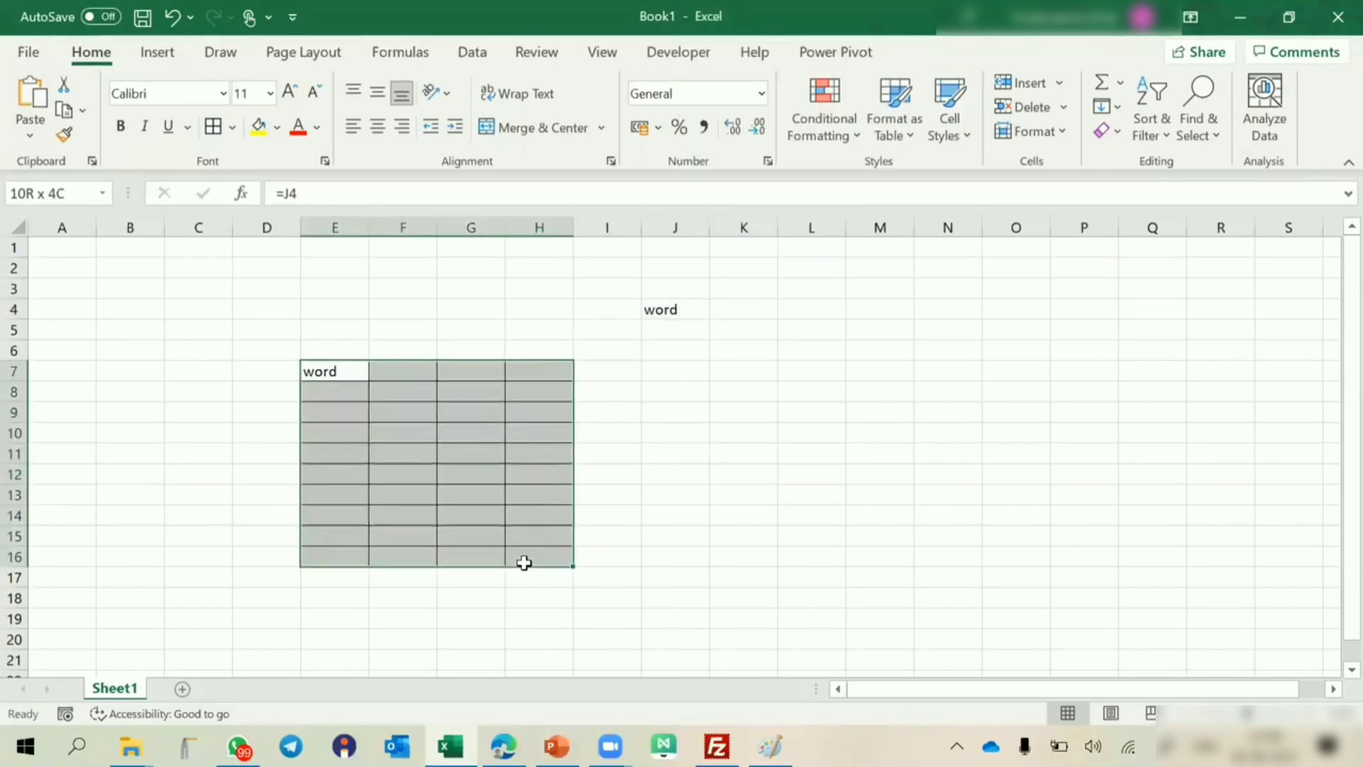
left_click(344, 372)
double_click(344, 373)
key("BackSpace")
key("BackSpace")
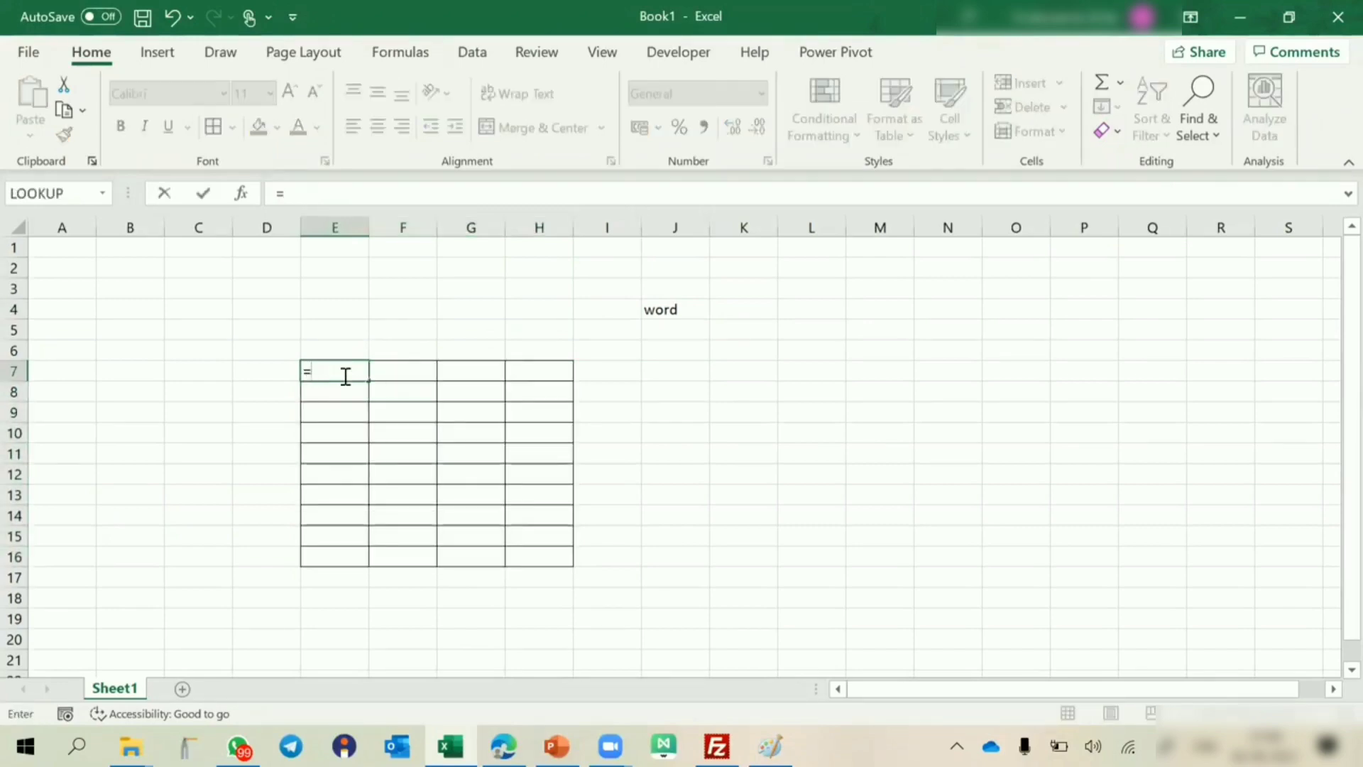
left_click(667, 312)
key("Return")
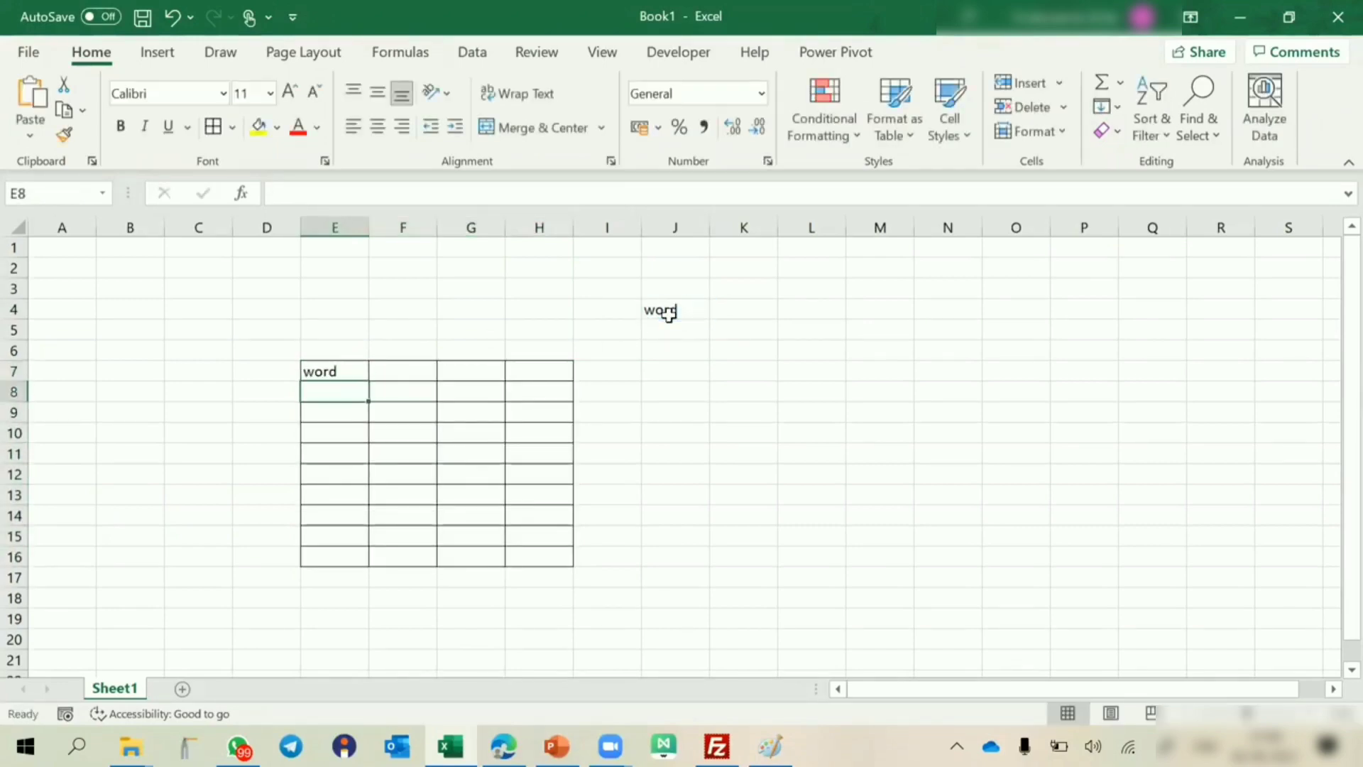
Copy the formula from E7 and paste it across the bordered range E7:H16.
left_click(348, 368)
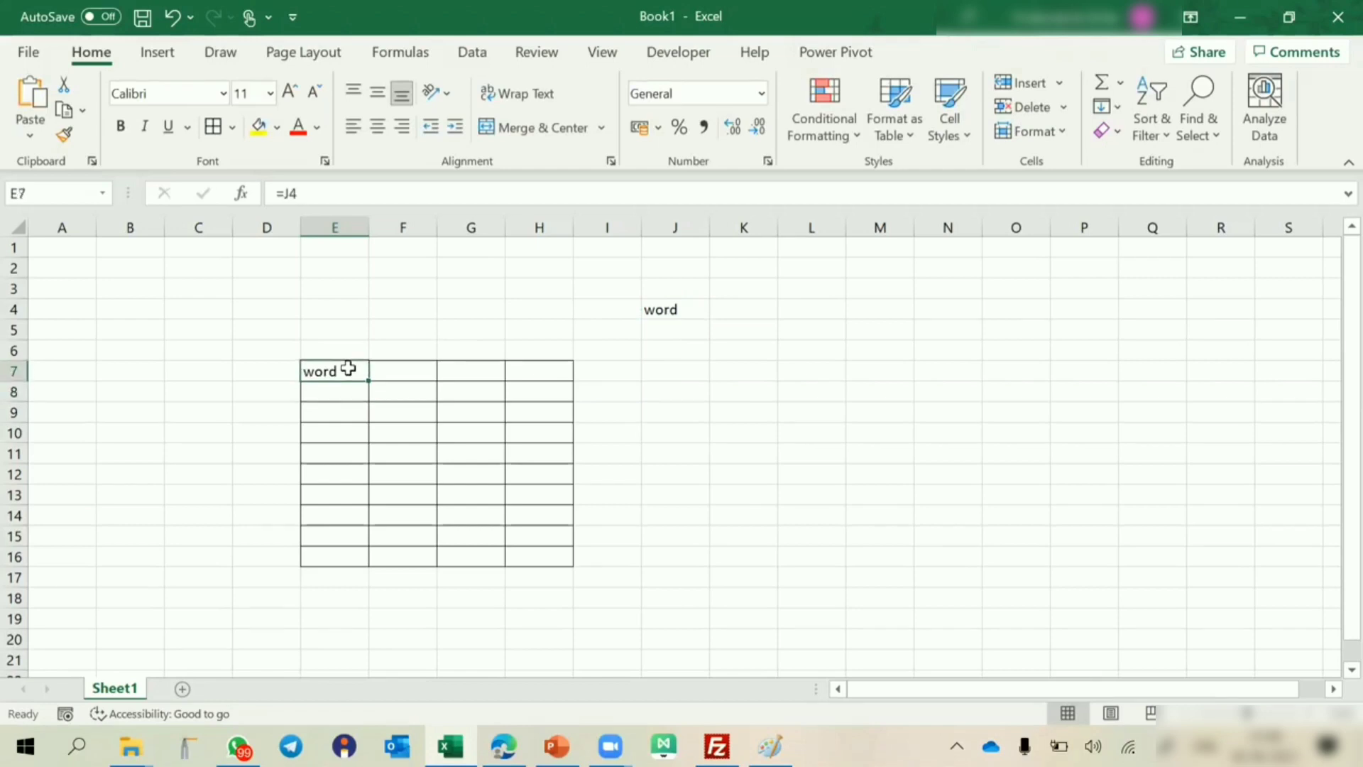
key("ctrl+c")
left_click_drag(348, 368, 547, 548)
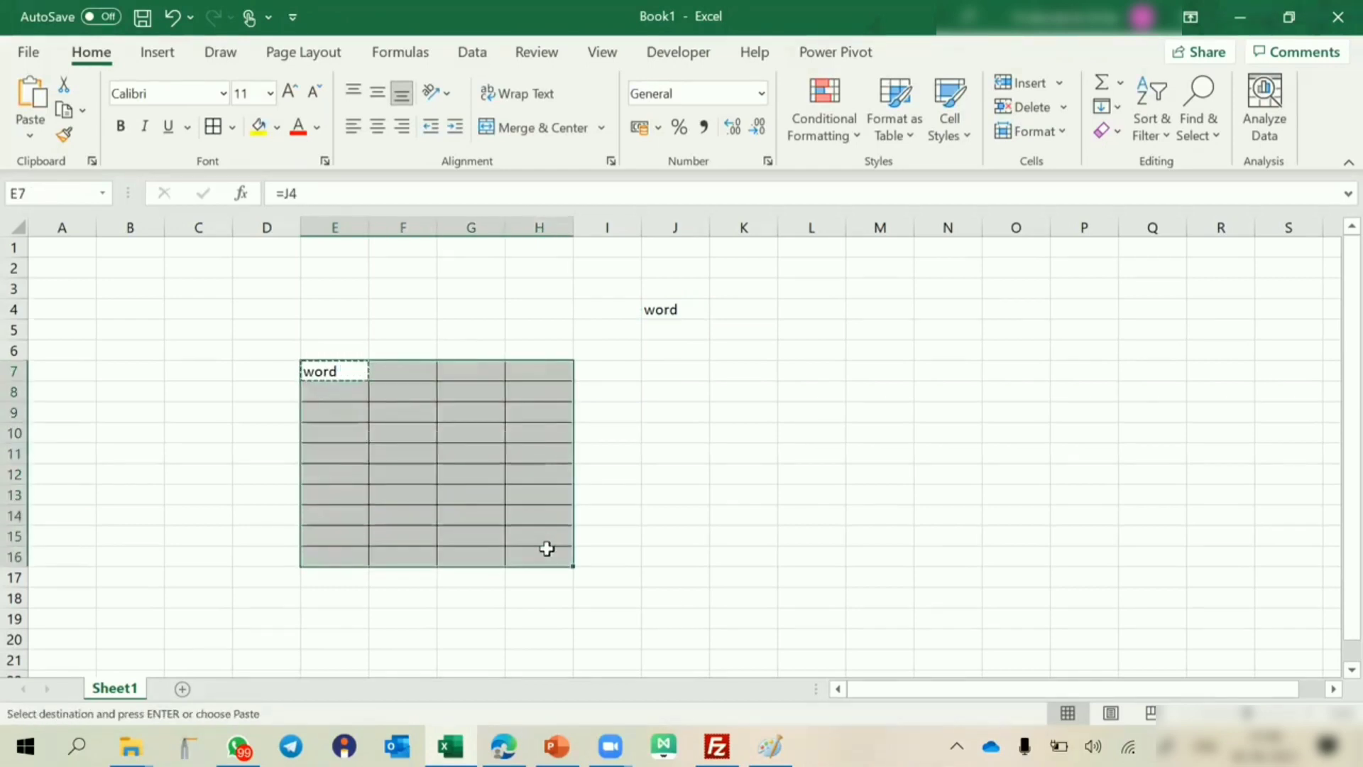
key("ctrl+v")
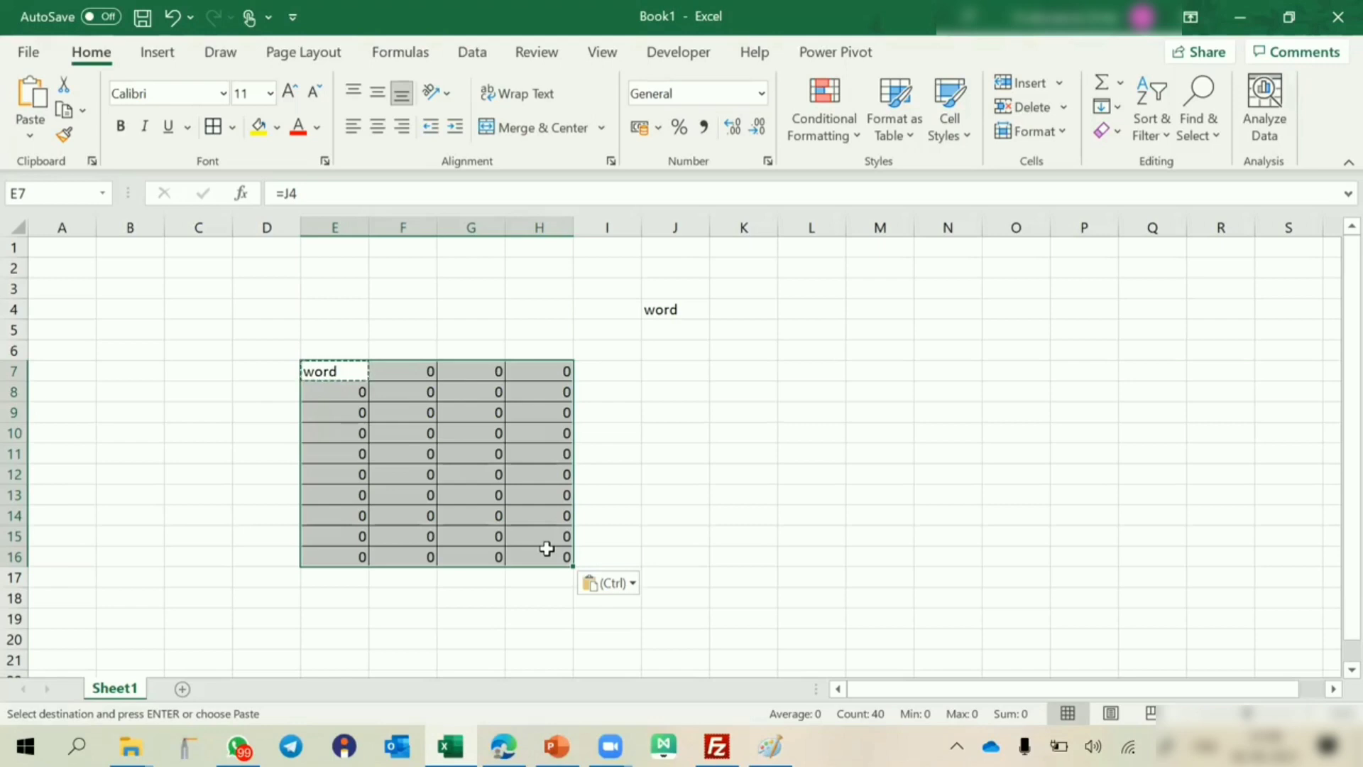
left_click(329, 372)
key("Escape")
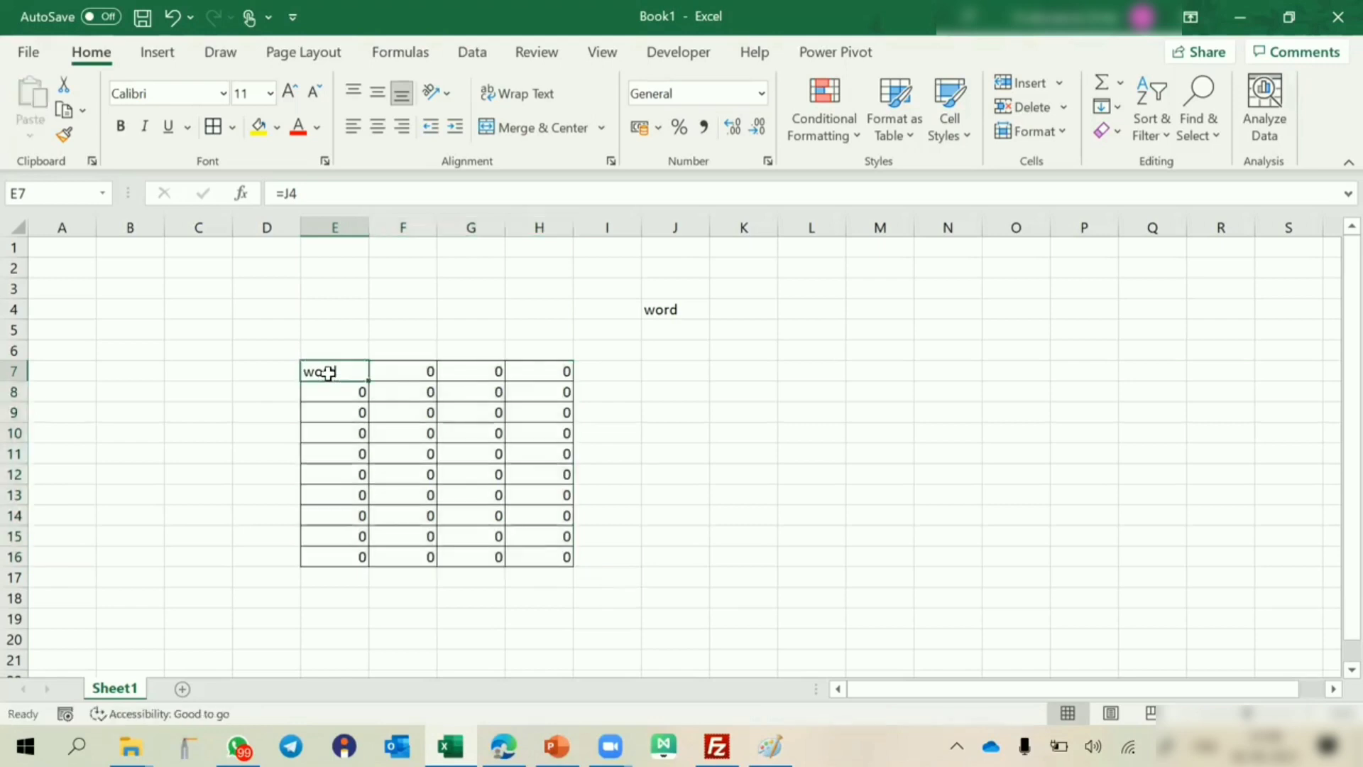
Examine the formula references down column E from E7 to E13 and compare them with the source cell J4.
double_click(340, 371)
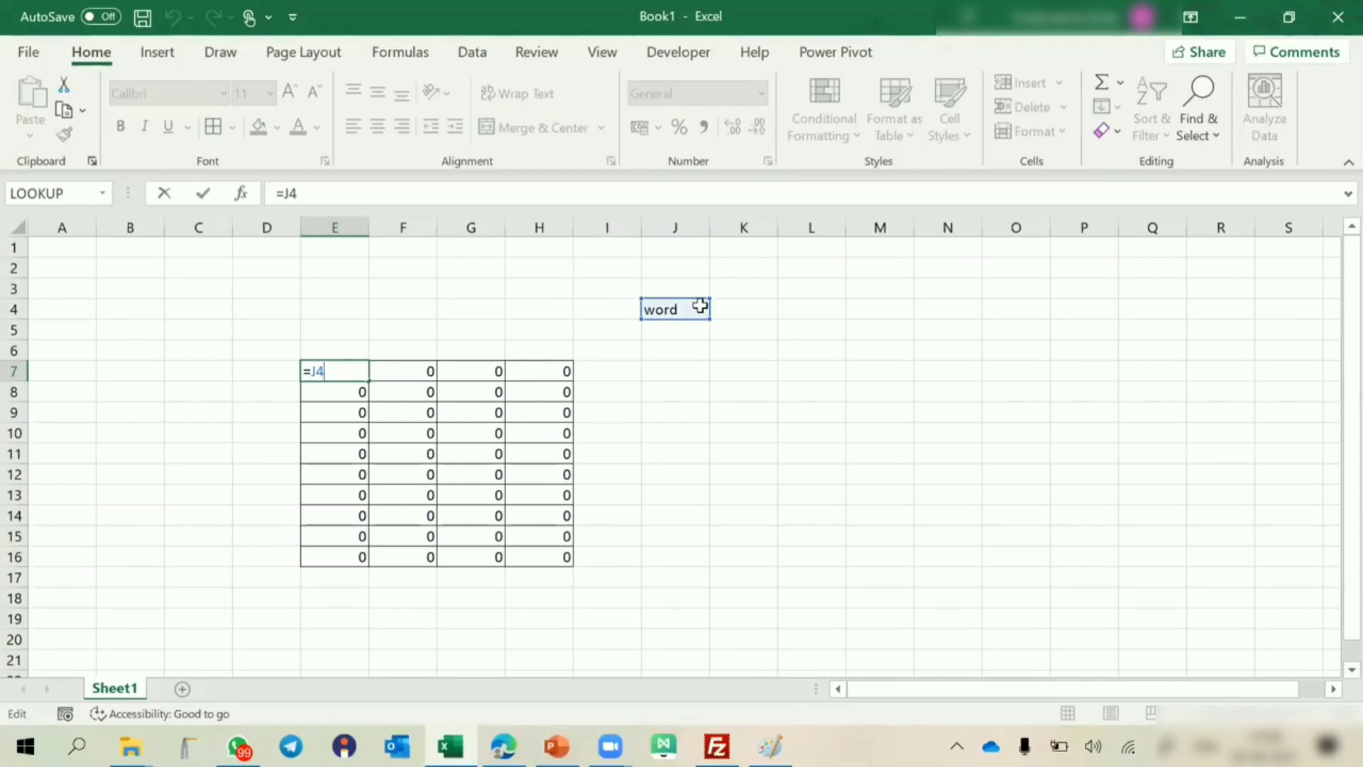
key("ctrl+Return")
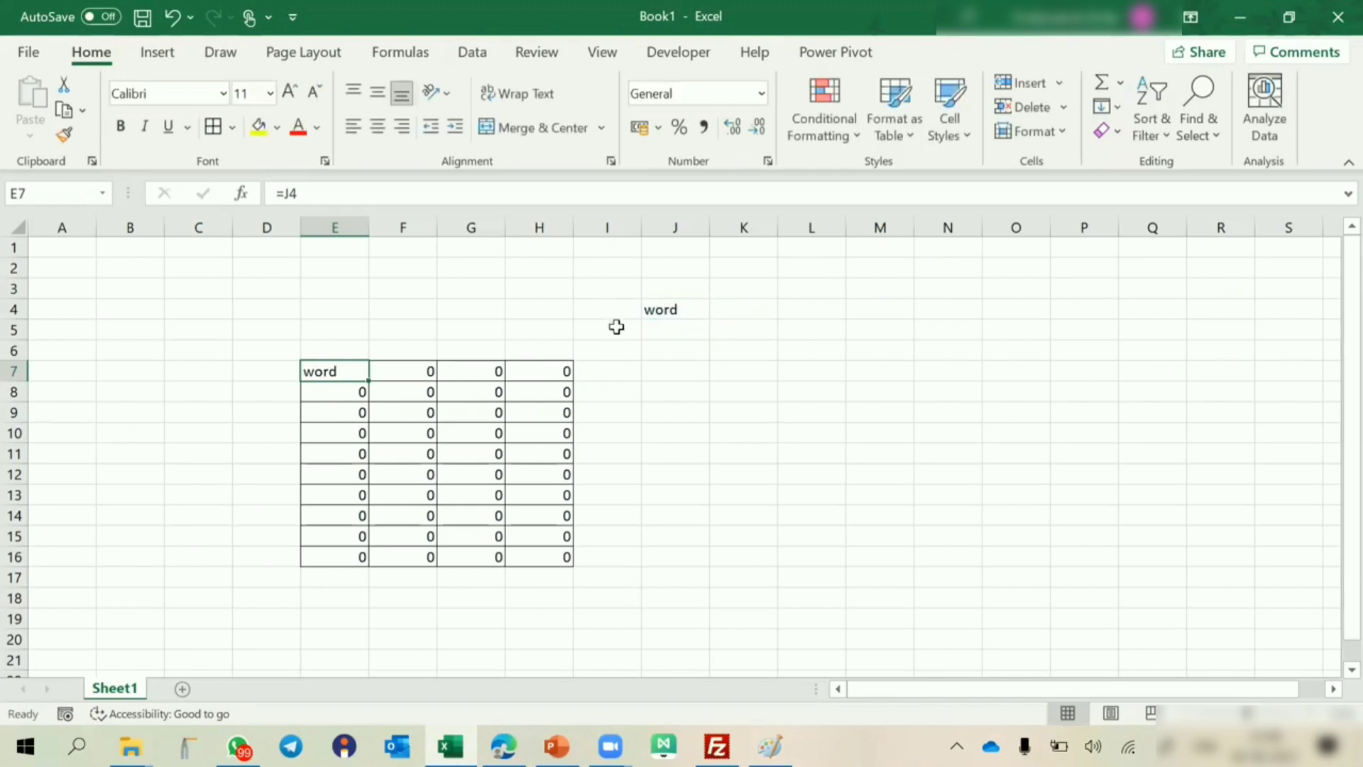
left_click(331, 392)
type("=J5")
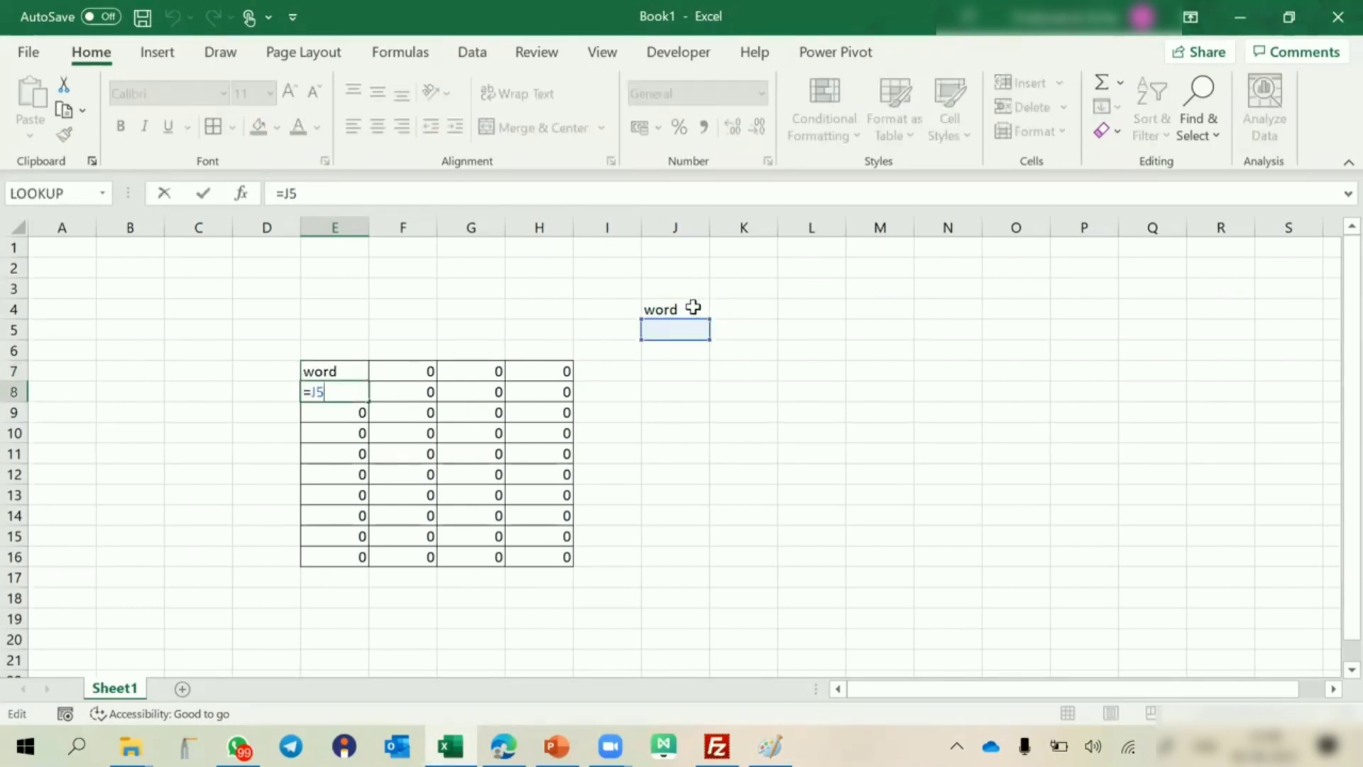
key("Return")
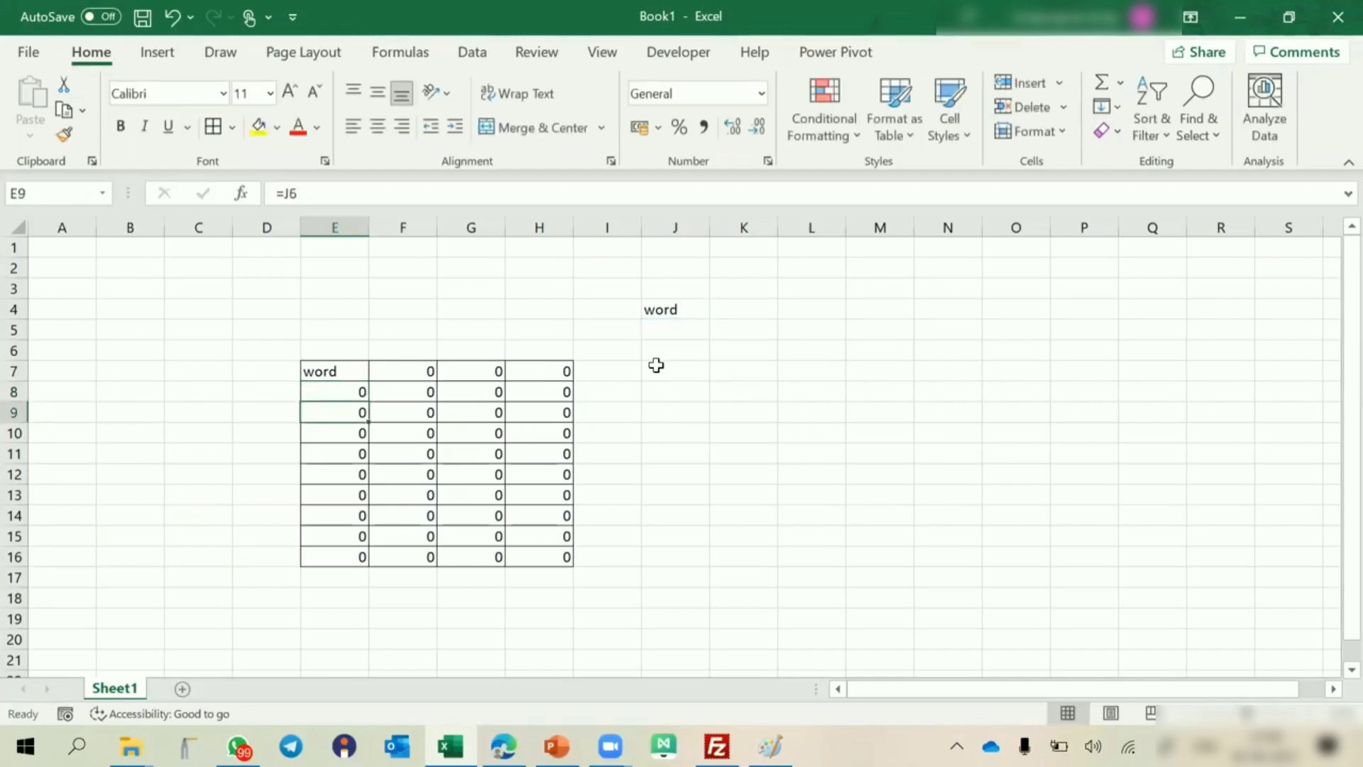
key("F2")
key("Return")
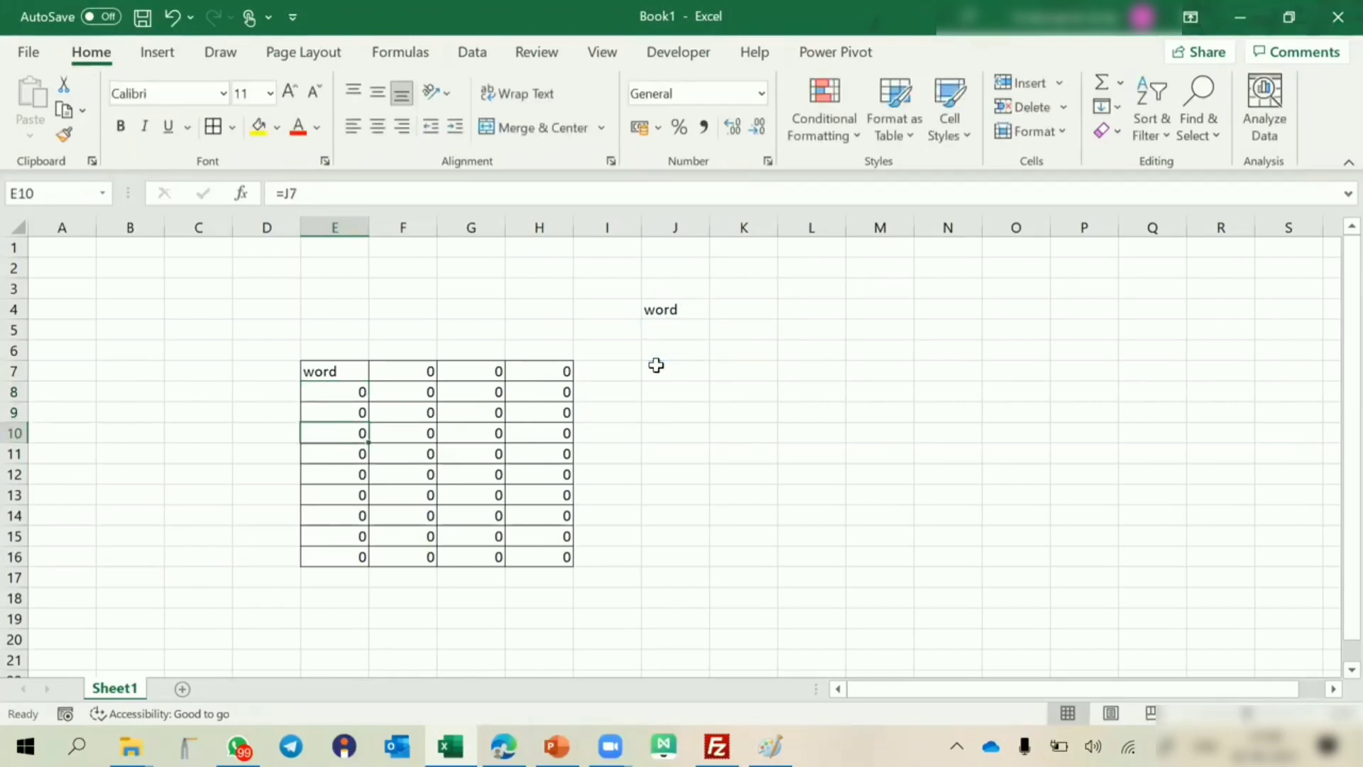
key("F2")
key("Return")
key("F2")
key("Return")
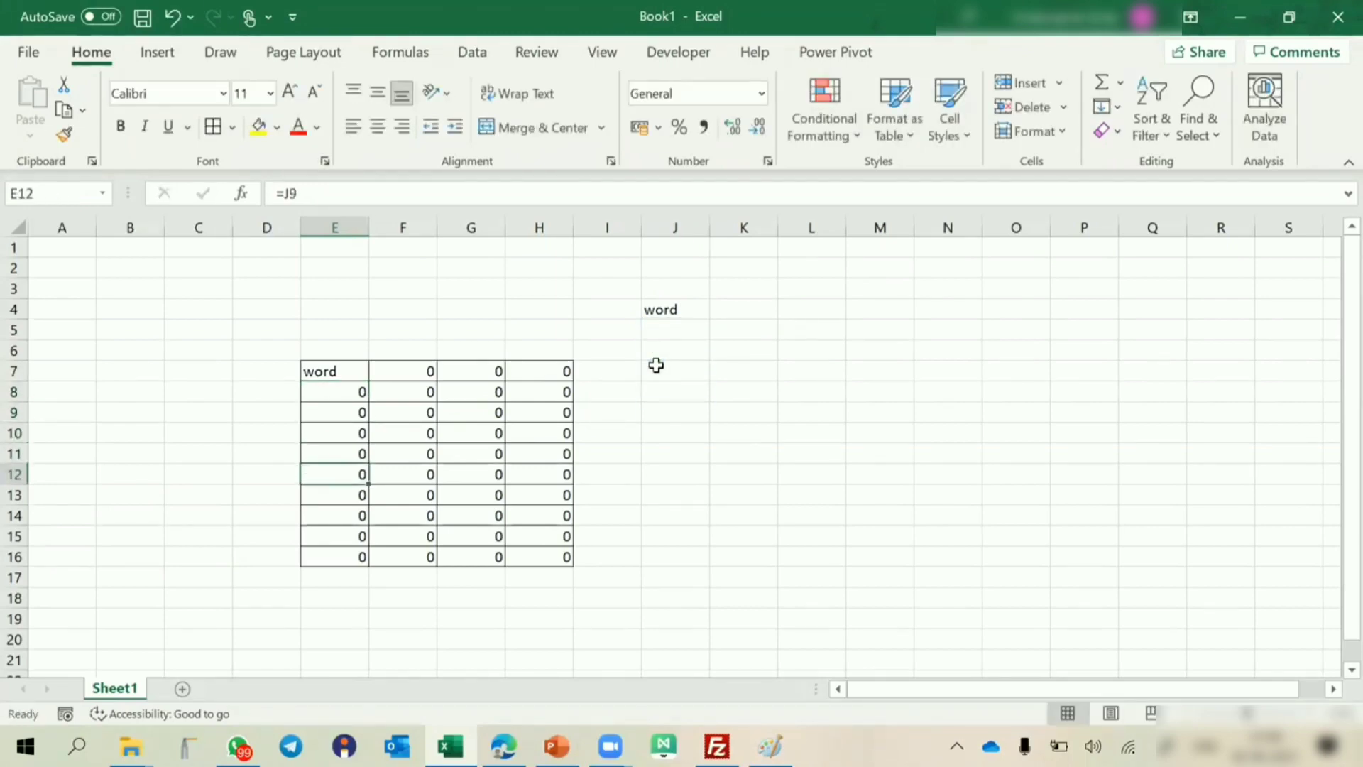
key("F2")
key("Return")
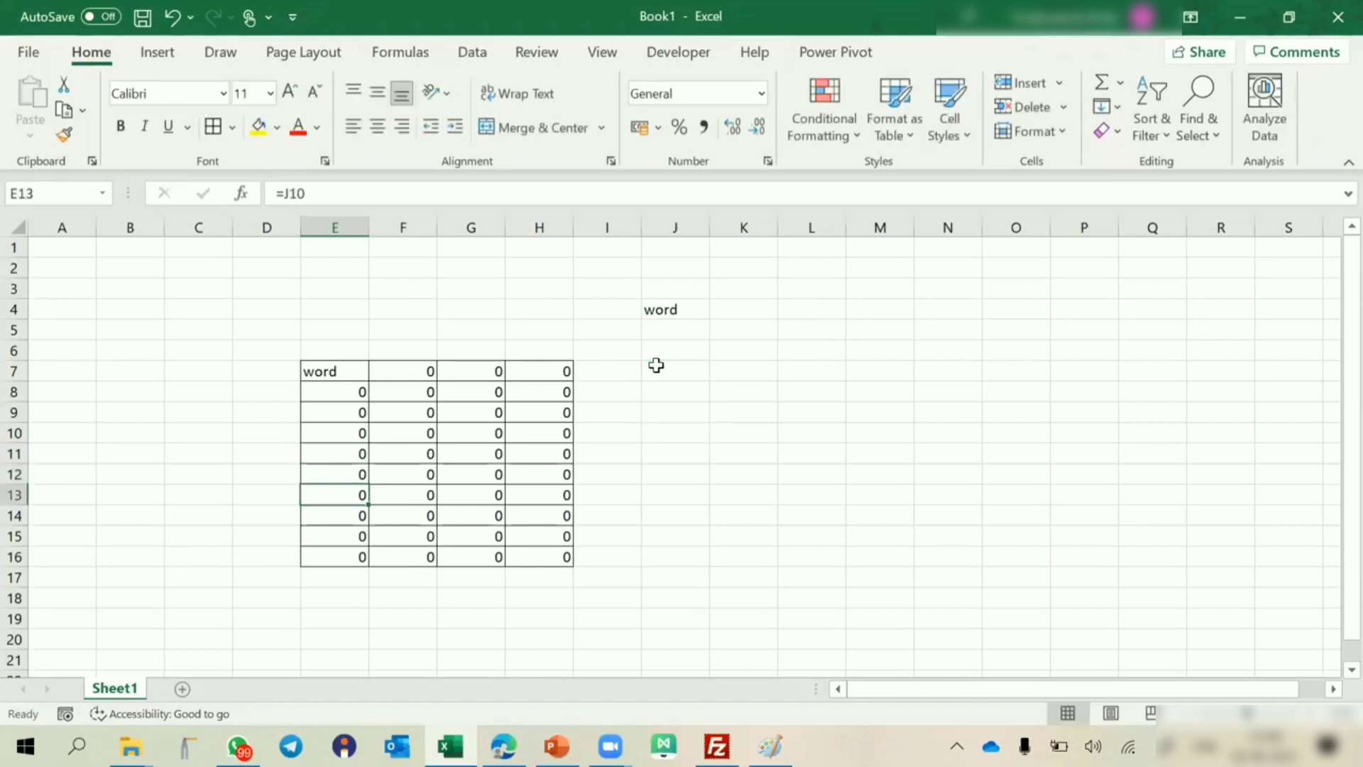
left_click(677, 309)
key("F2")
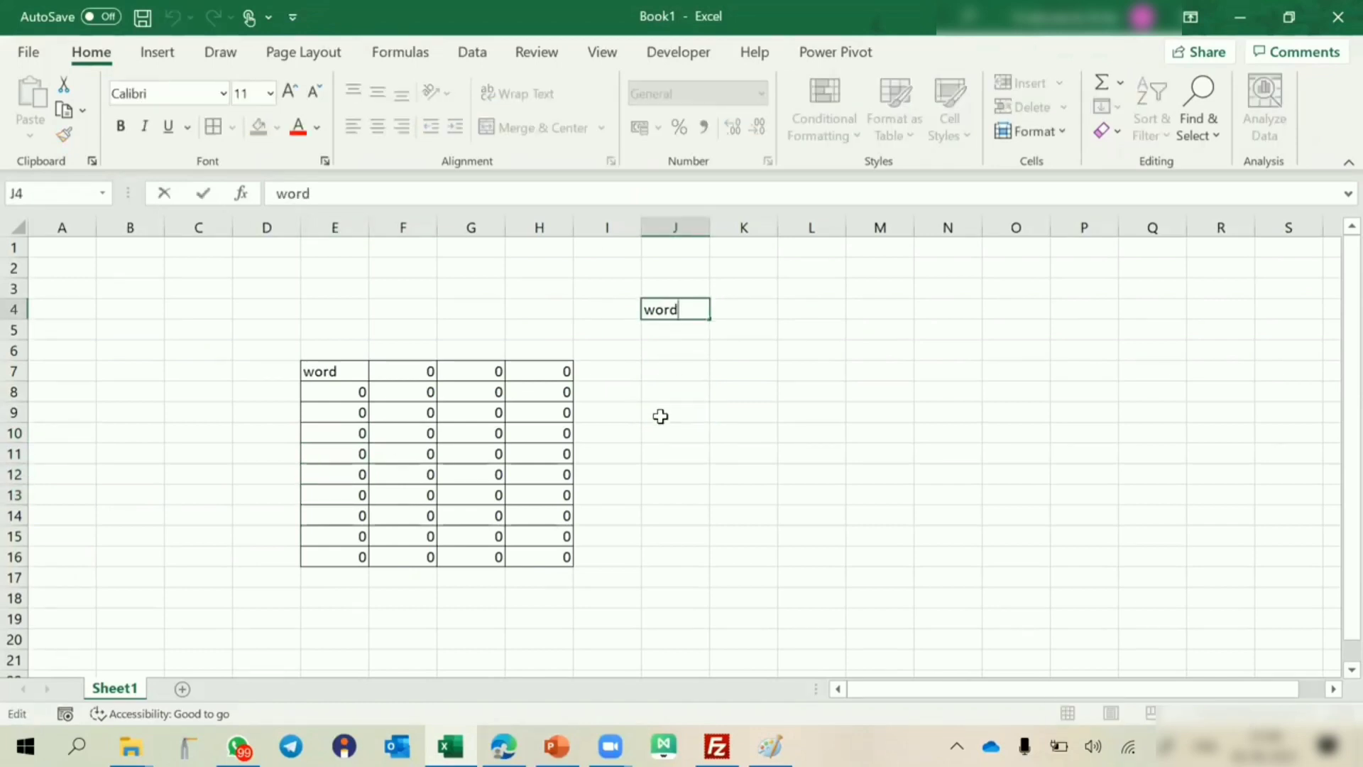
key("Escape")
key("Right")
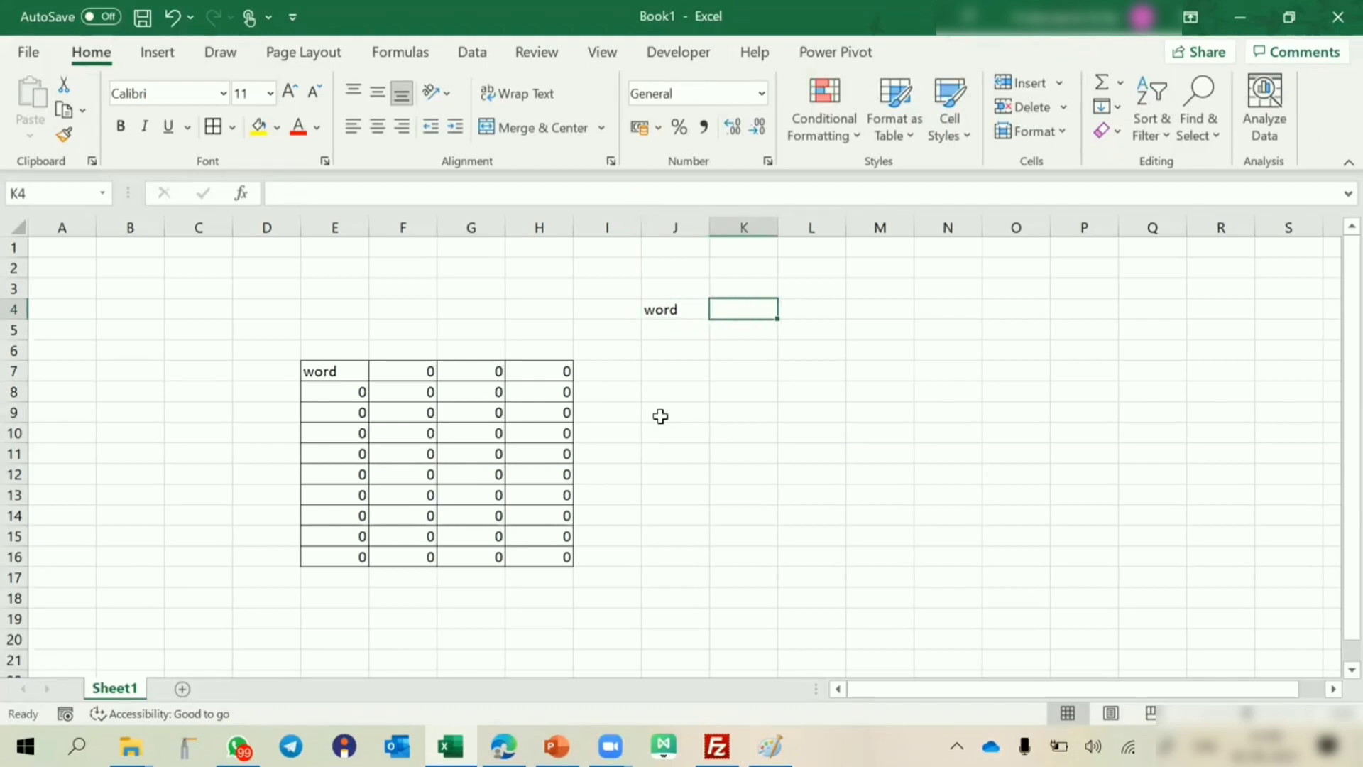
left_click(324, 366)
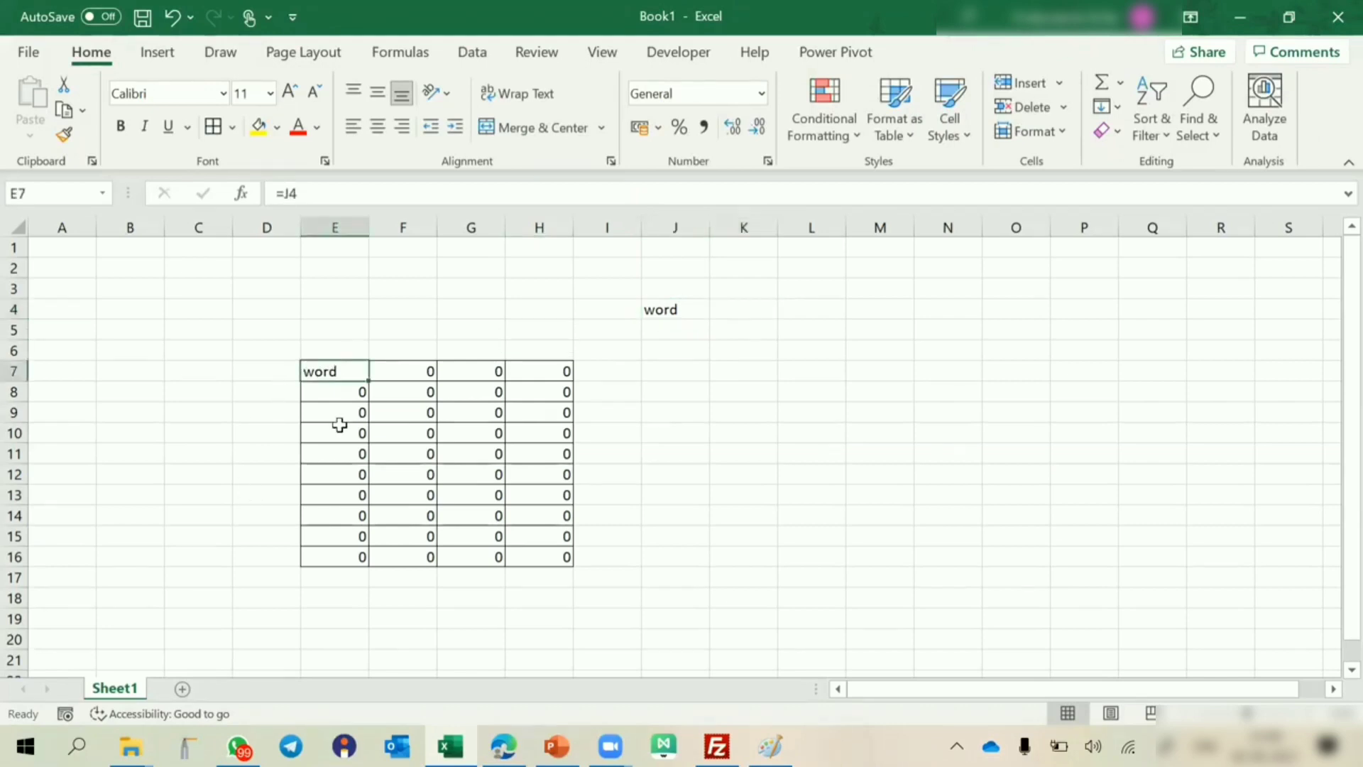
Examine the formula references in F7 and G7 and compare them with the reference to J4 in E7.
key("Right")
key("F2")
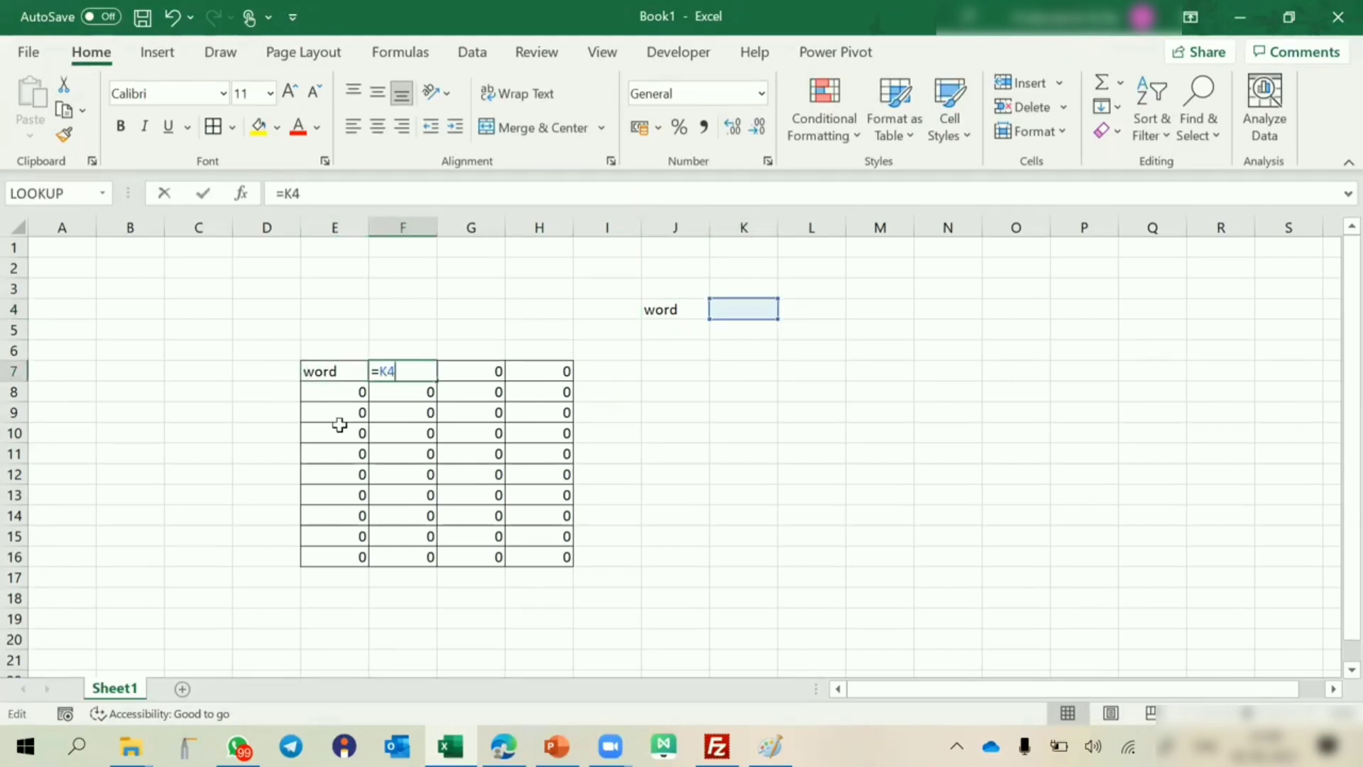
key("Escape")
key("Right")
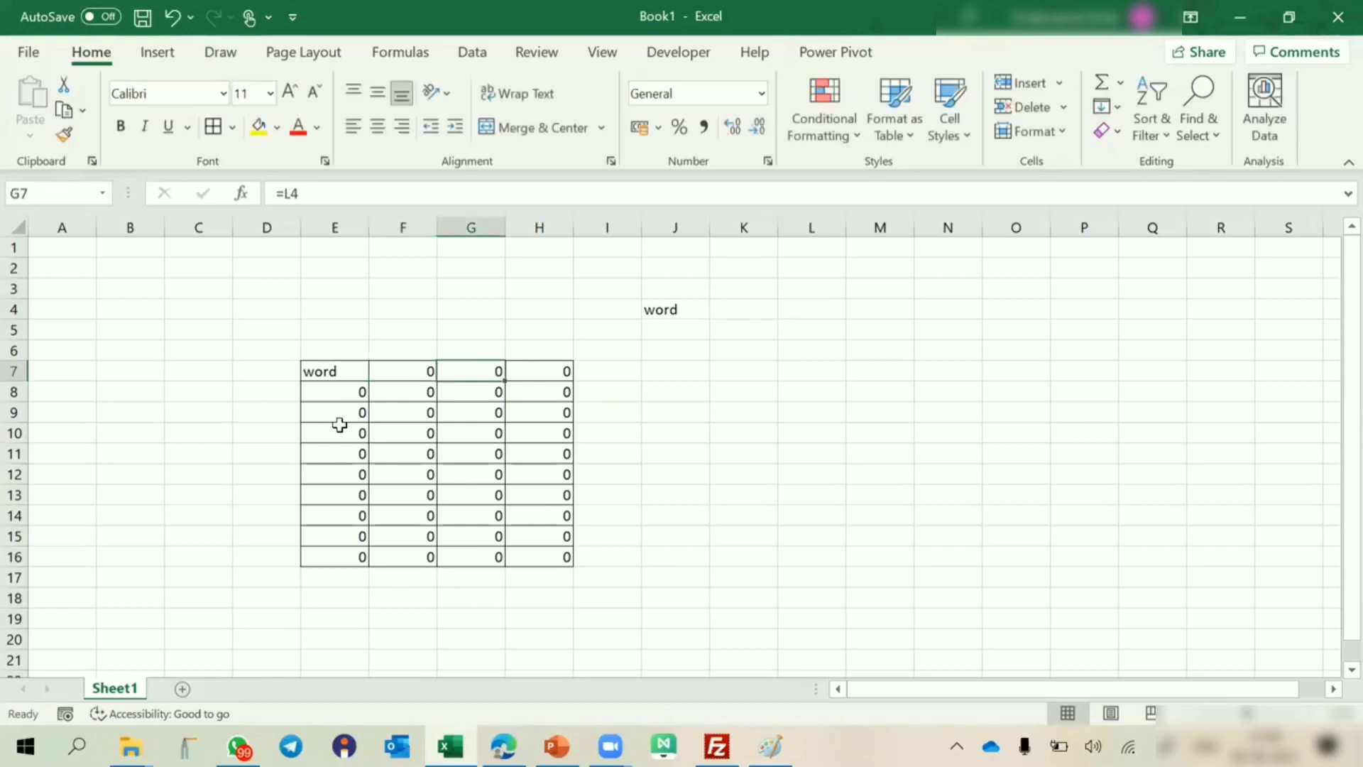
key("F2")
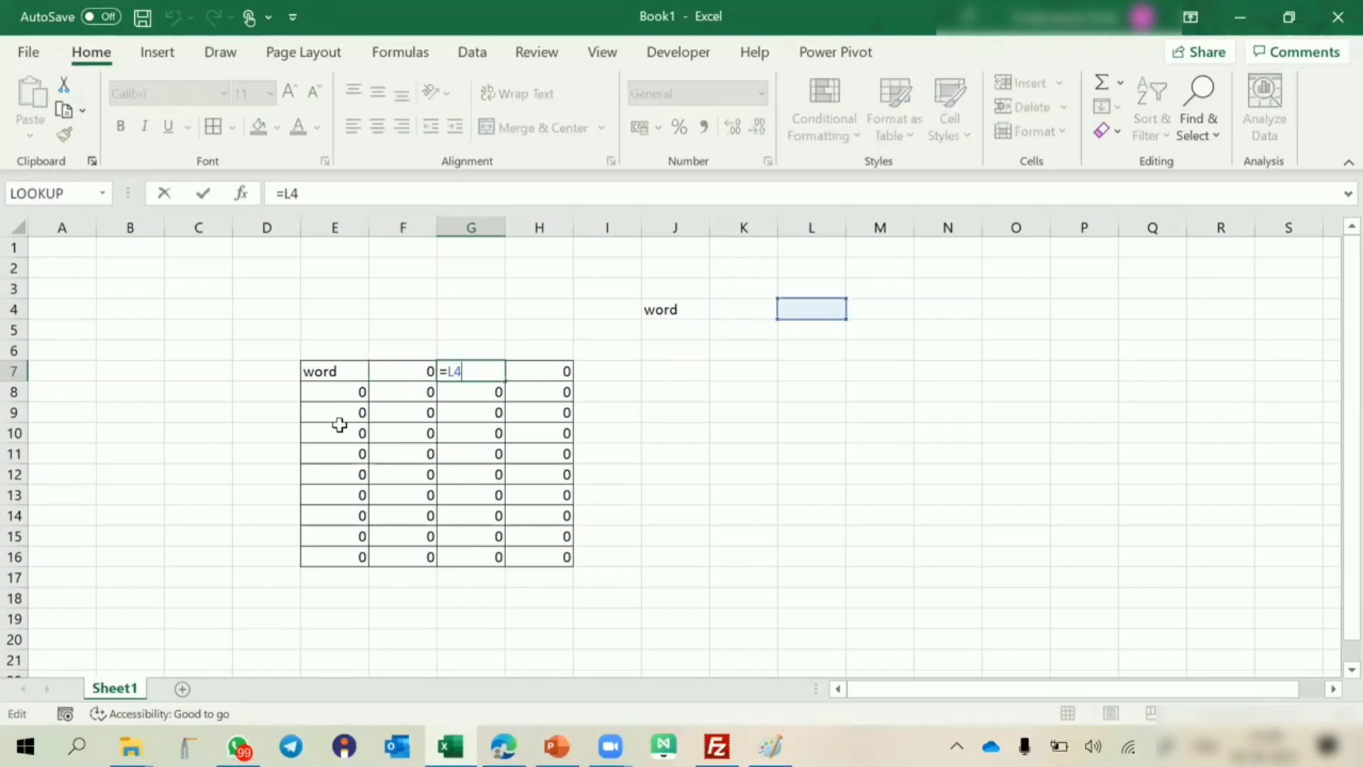
key("Escape")
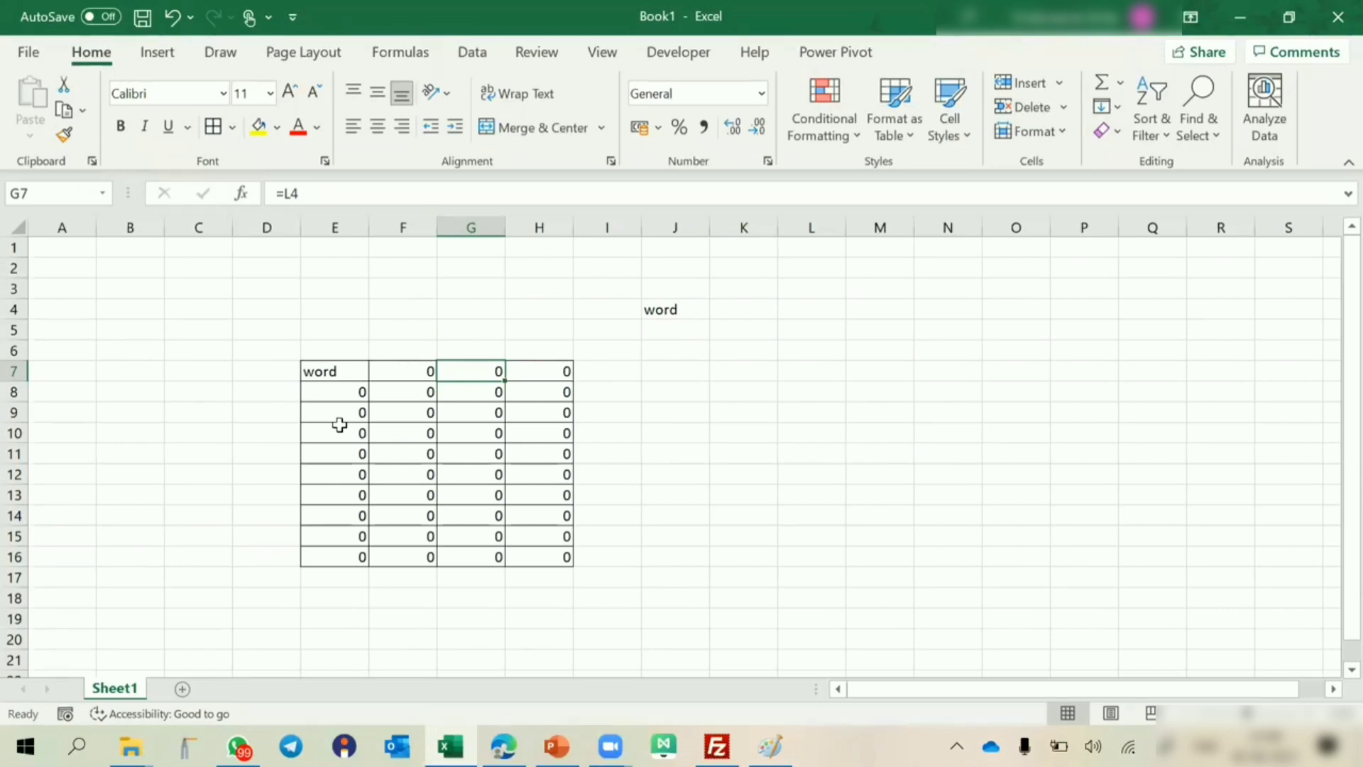
left_click(345, 372)
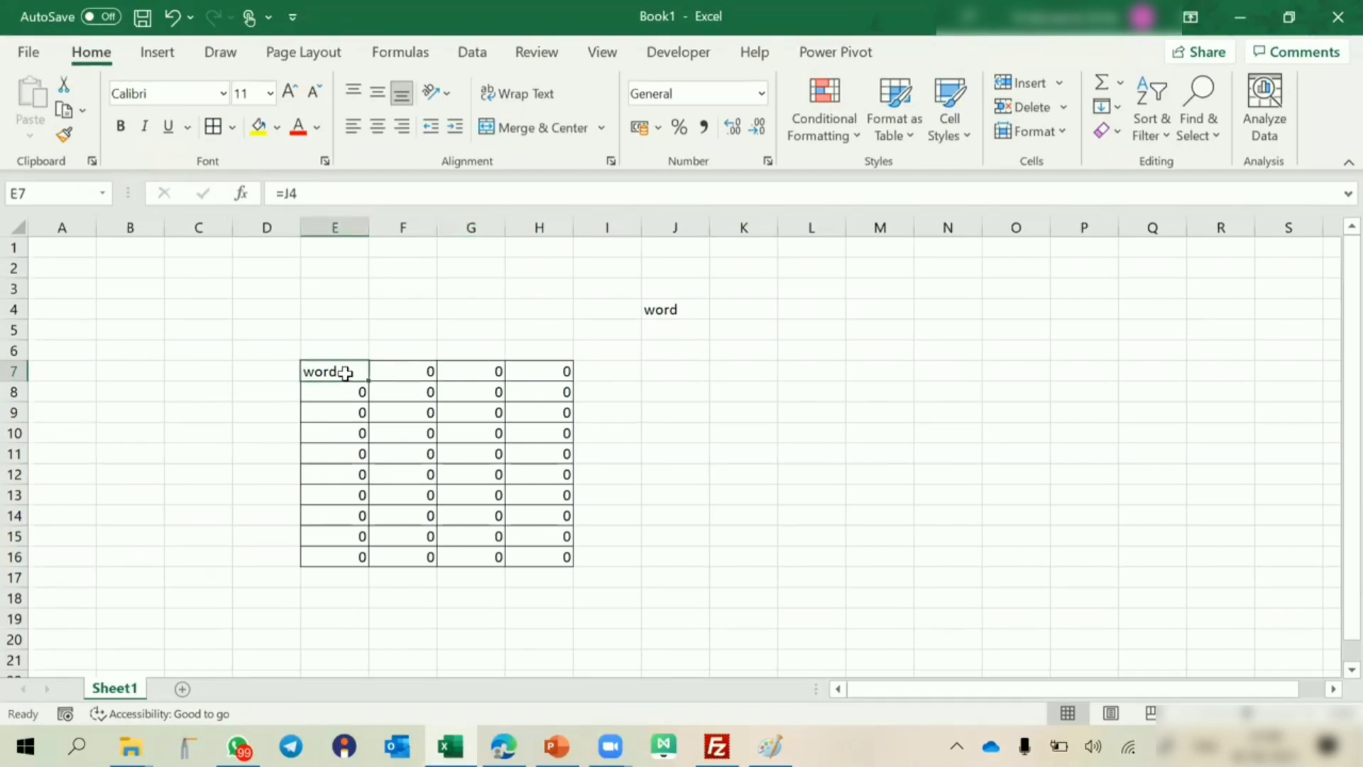
double_click(345, 373)
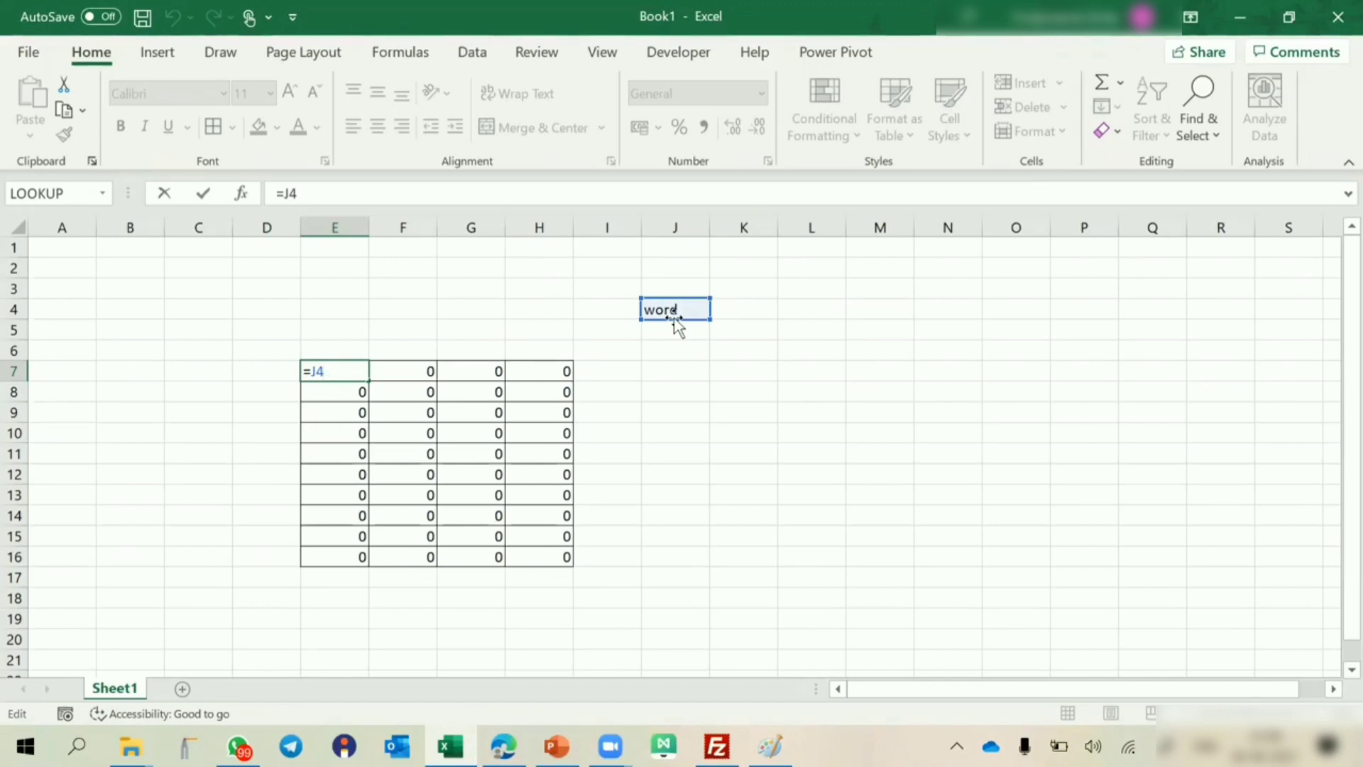
key("ctrl+Return")
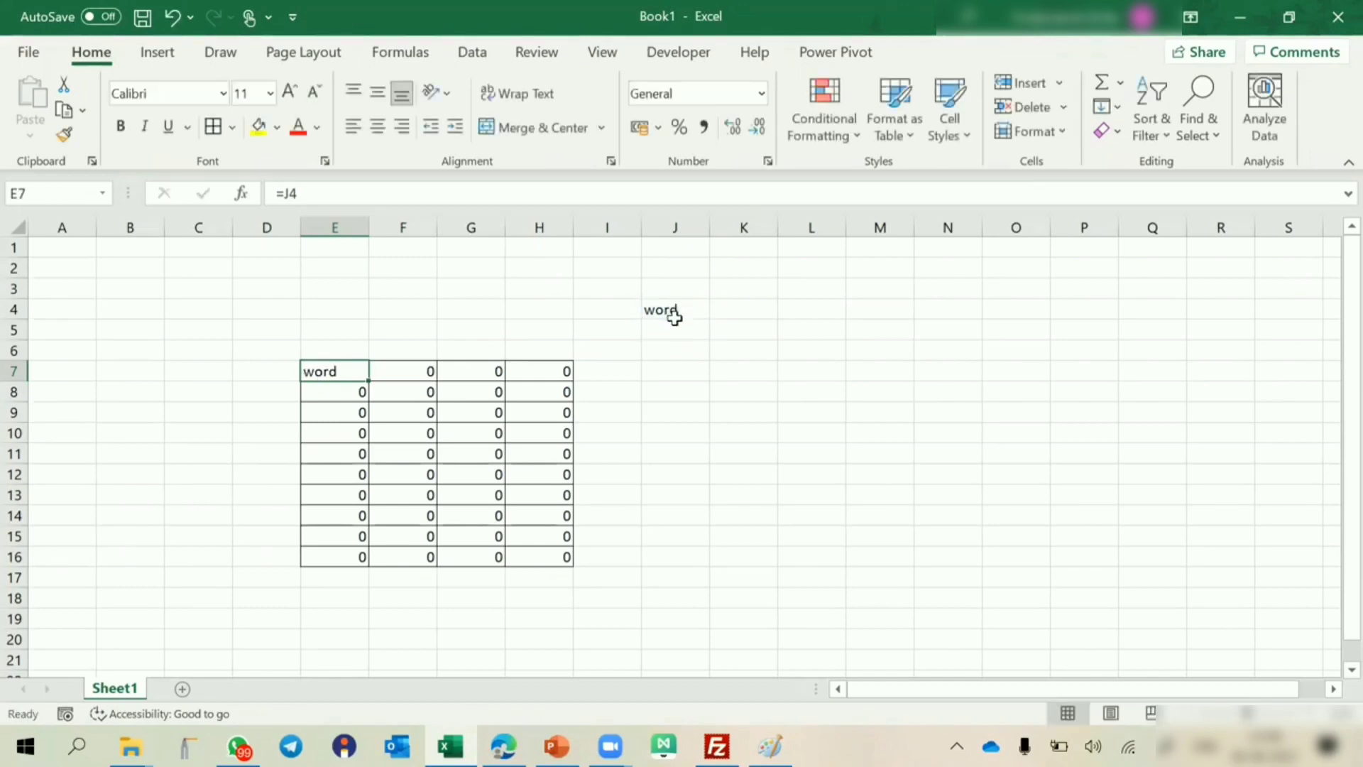
Try adding dollar signs to the reference in E7 to make it =$J$4, and cycle it back to =J4.
double_click(341, 372)
left_click(310, 372)
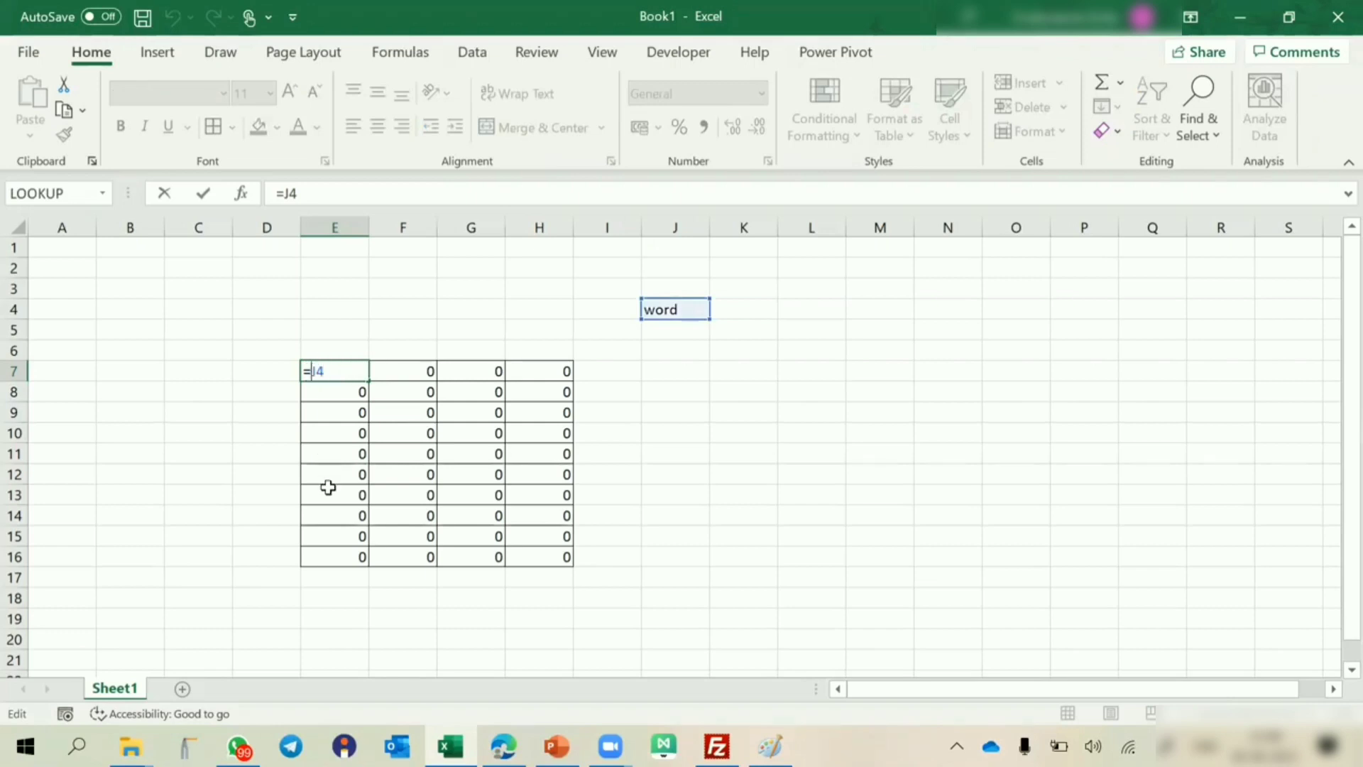
type("$")
left_click(324, 367)
type("$")
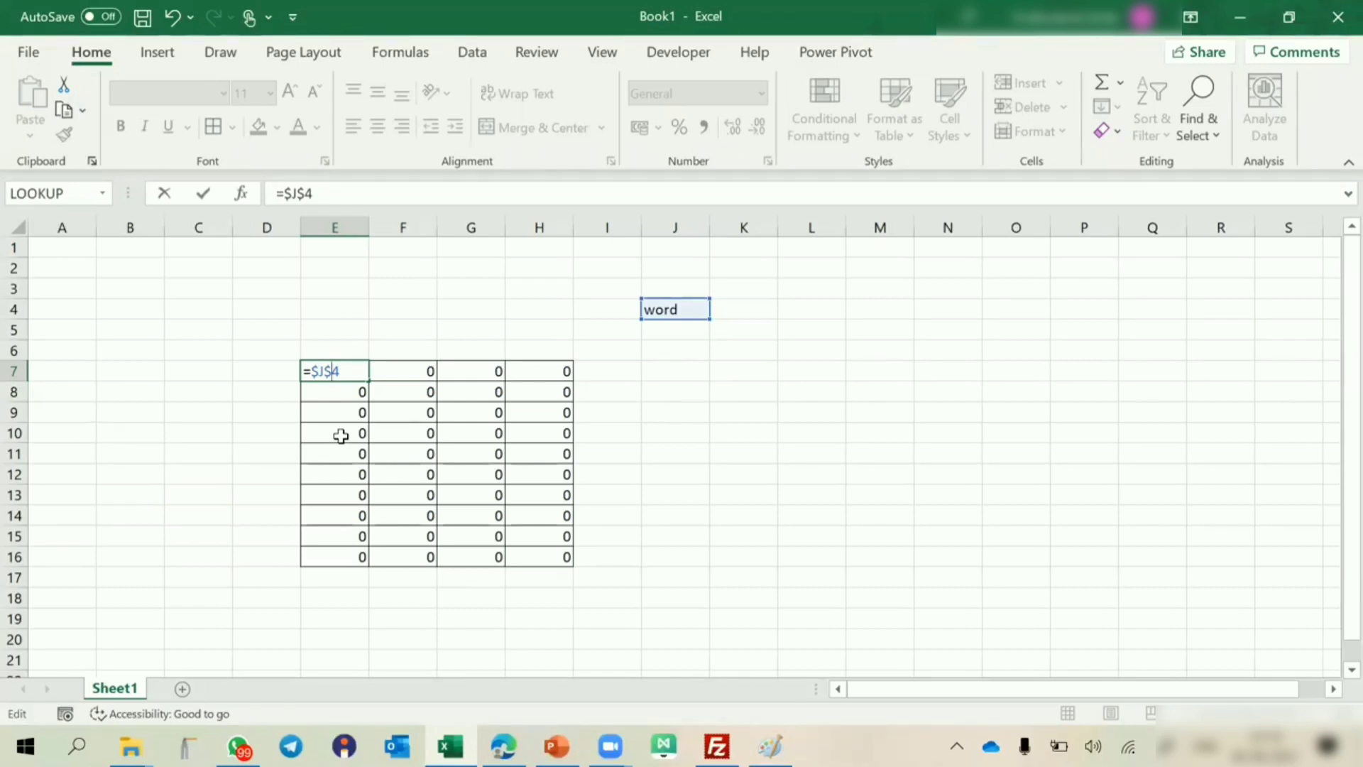
key("F4")
key("F4")
key("F4")
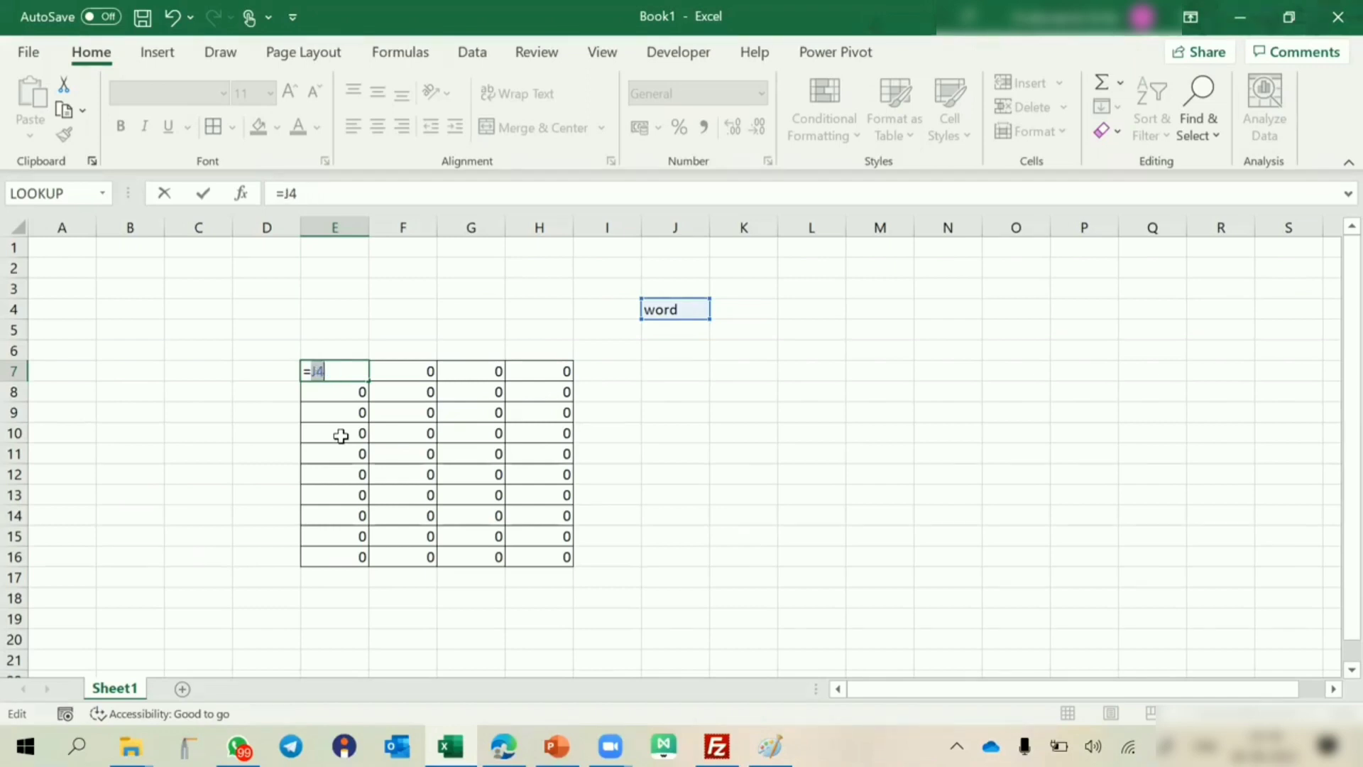
key("ctrl+Return")
Rewrite the formula in E7 as the absolute reference =$J$4 by picking the source cell and cycling through the reference types.
type("=")
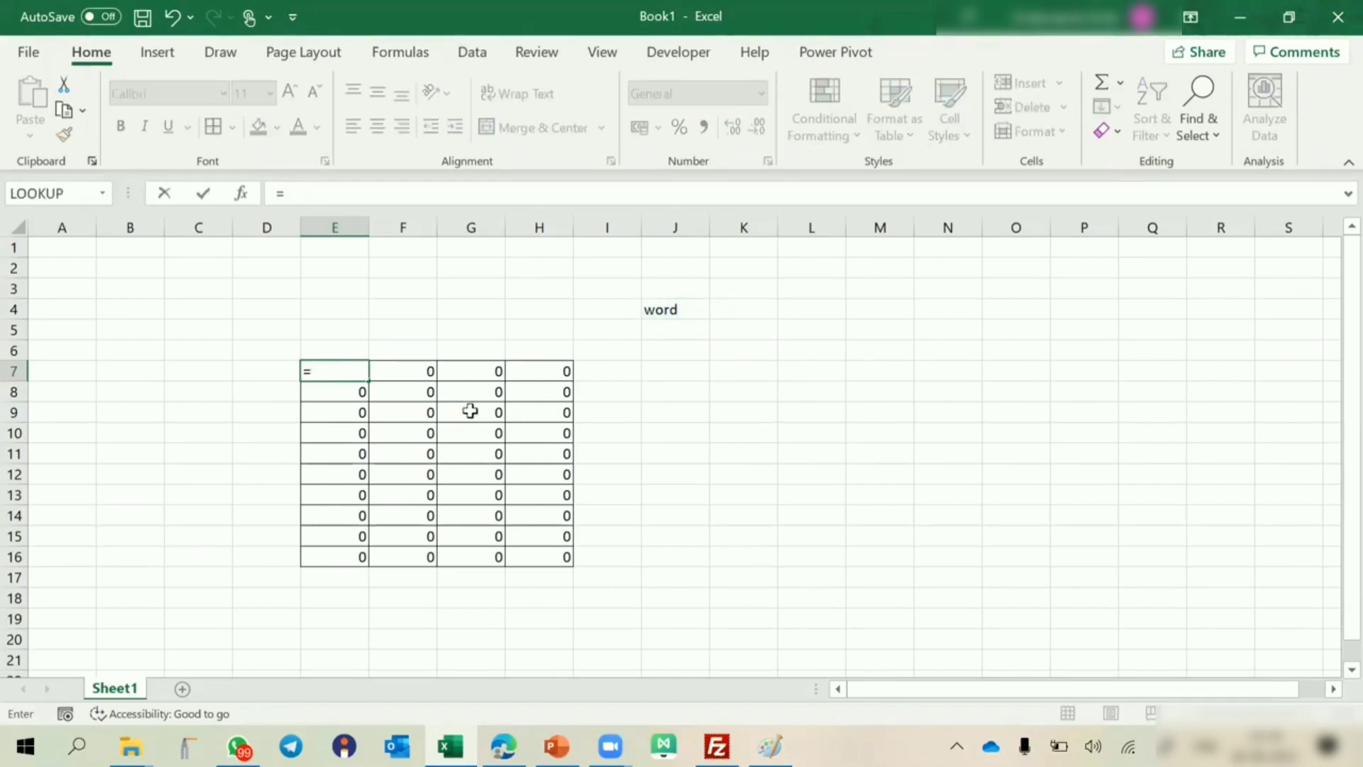
left_click(672, 310)
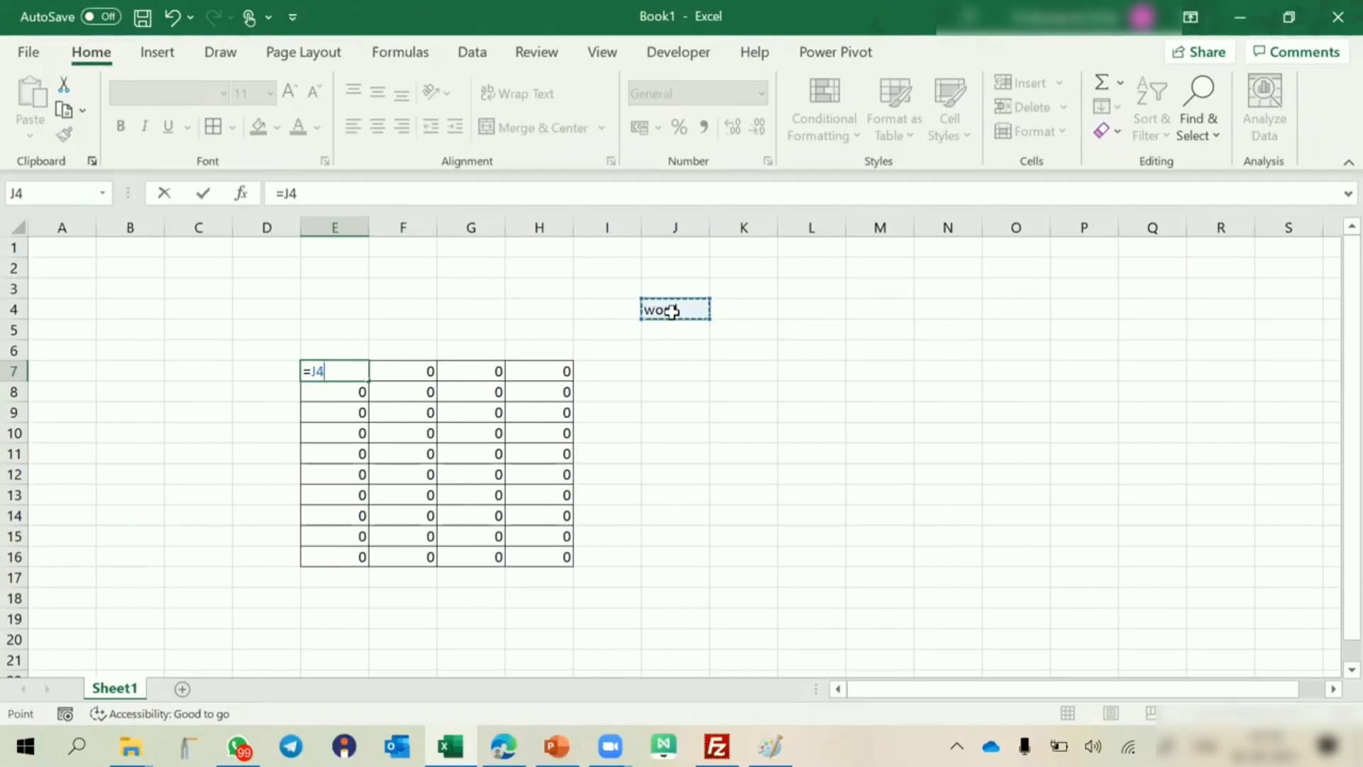
key("F4")
key("F4")
key("F4")
key("F4")
key("F4")
key("F4")
key("F4")
key("F4")
key("Return")
key("Up")
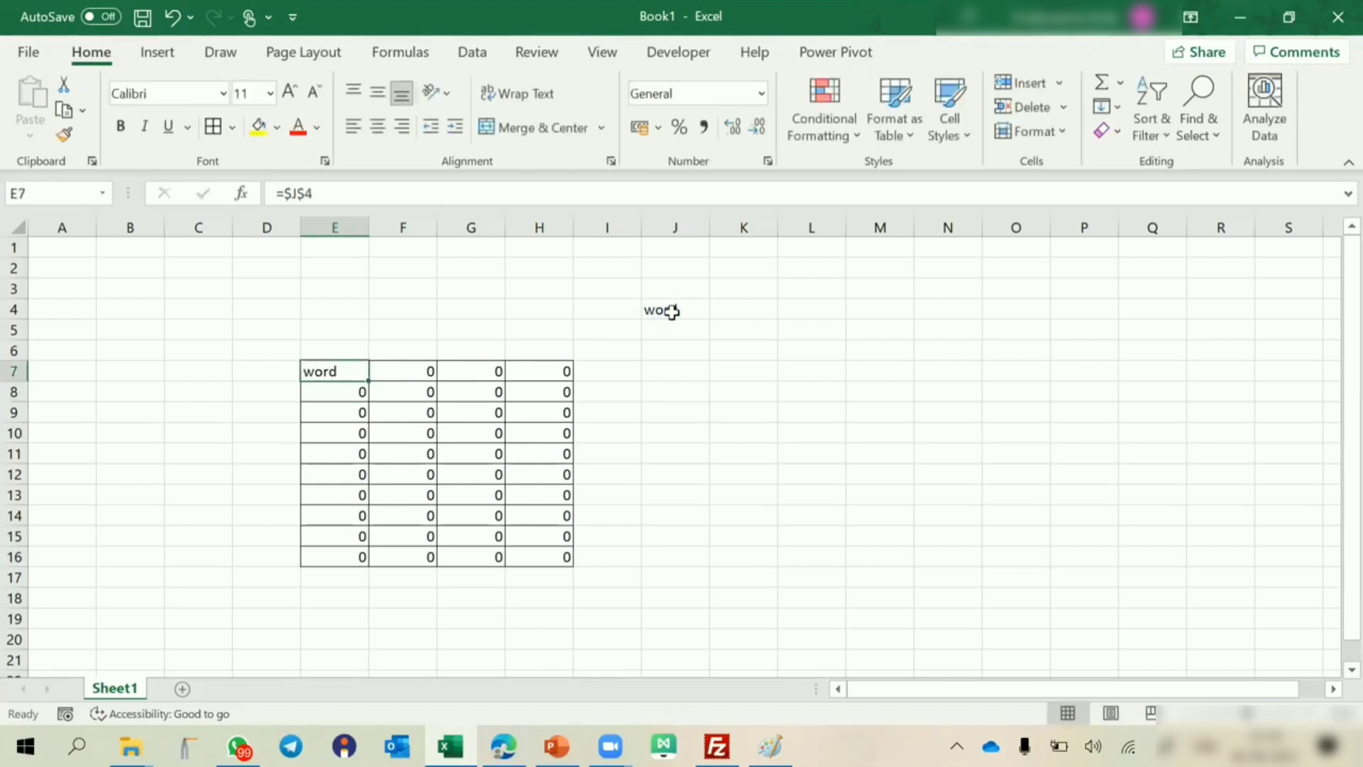
Copy the absolute formula from E7, paste it across E7:H16 and check the formula in G10.
key("ctrl+c")
key("ctrl+a")
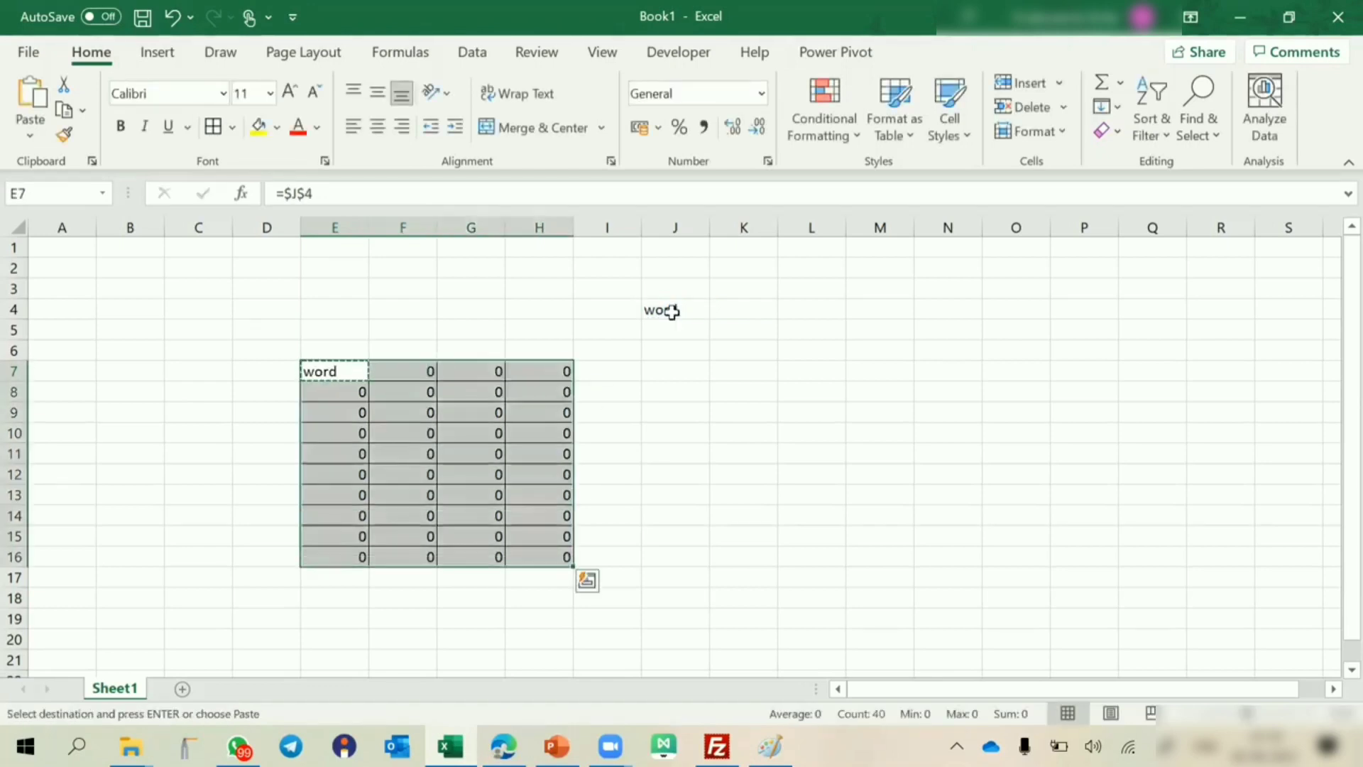
key("ctrl+v")
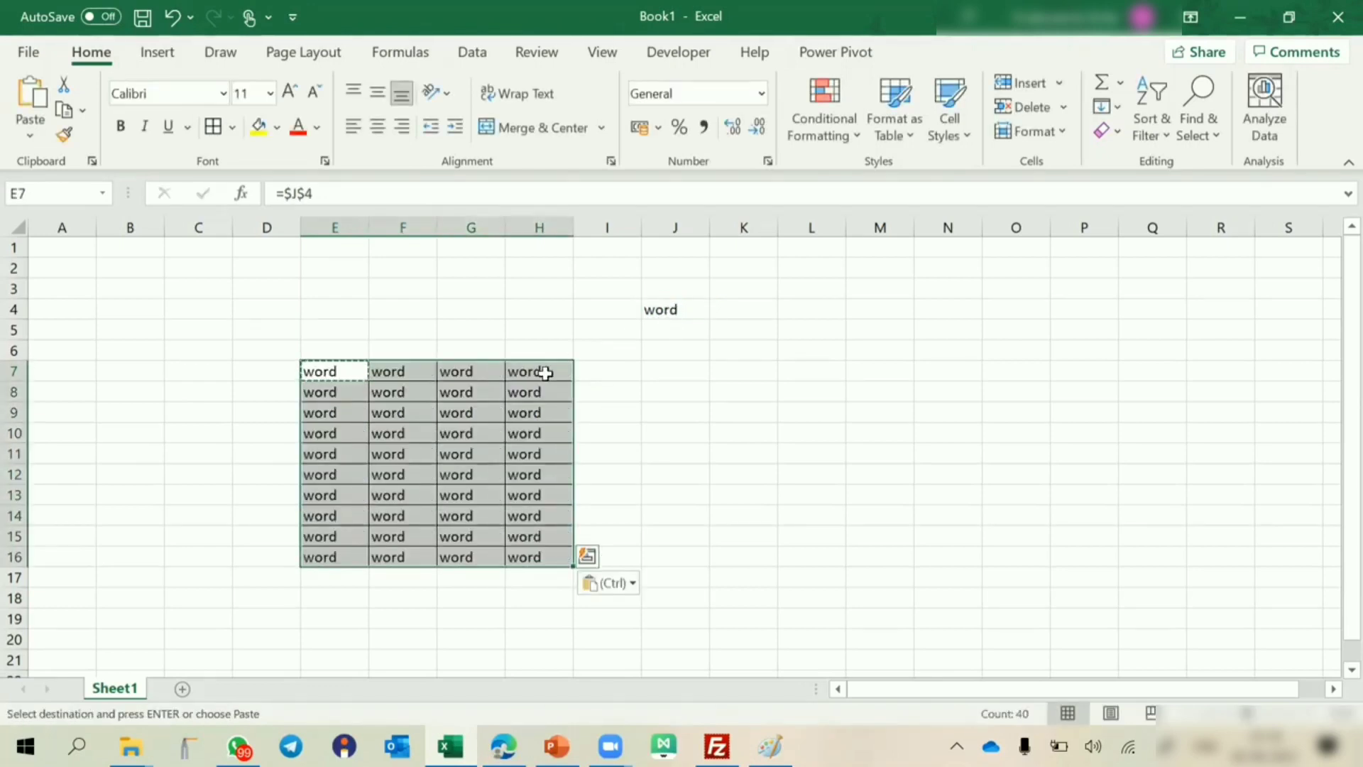
left_click(447, 435)
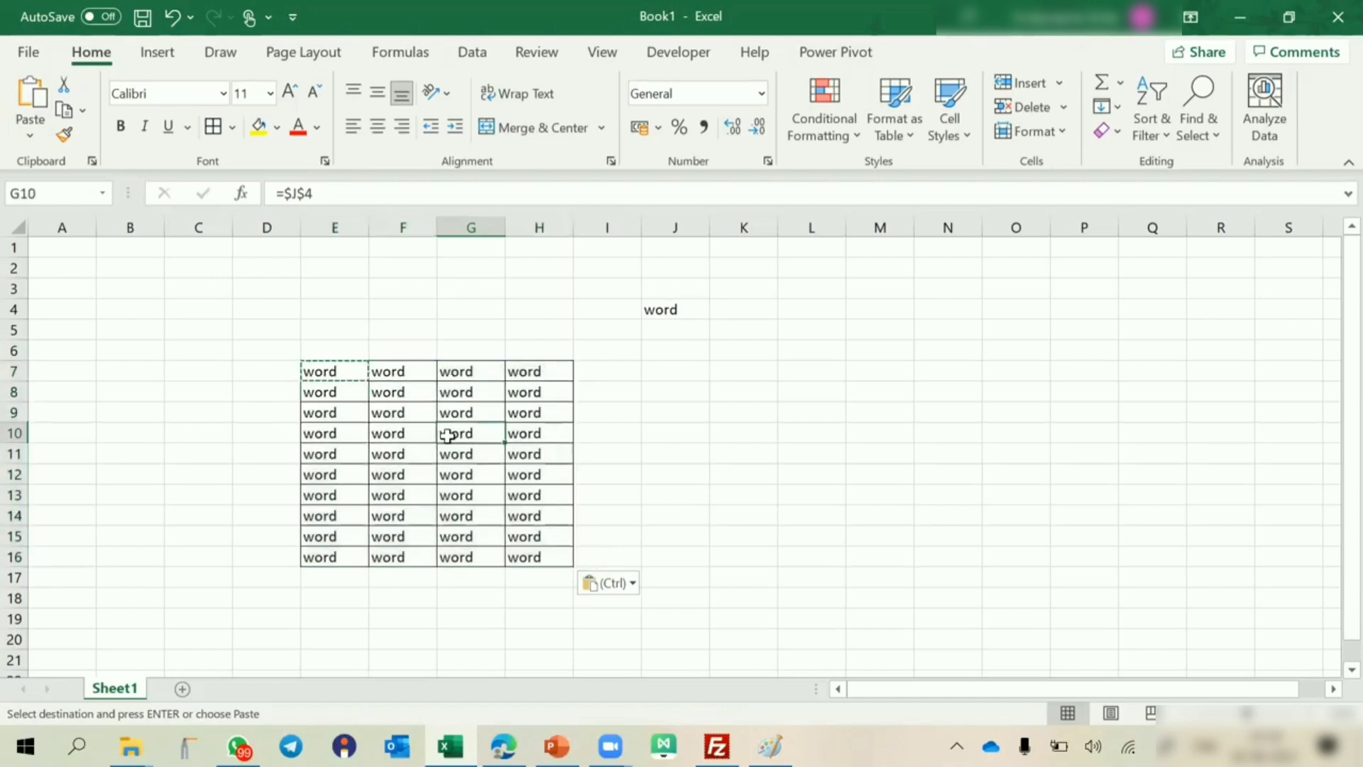
Replace the text in source cell J4 with Excel.
left_click(680, 309)
type("Excel")
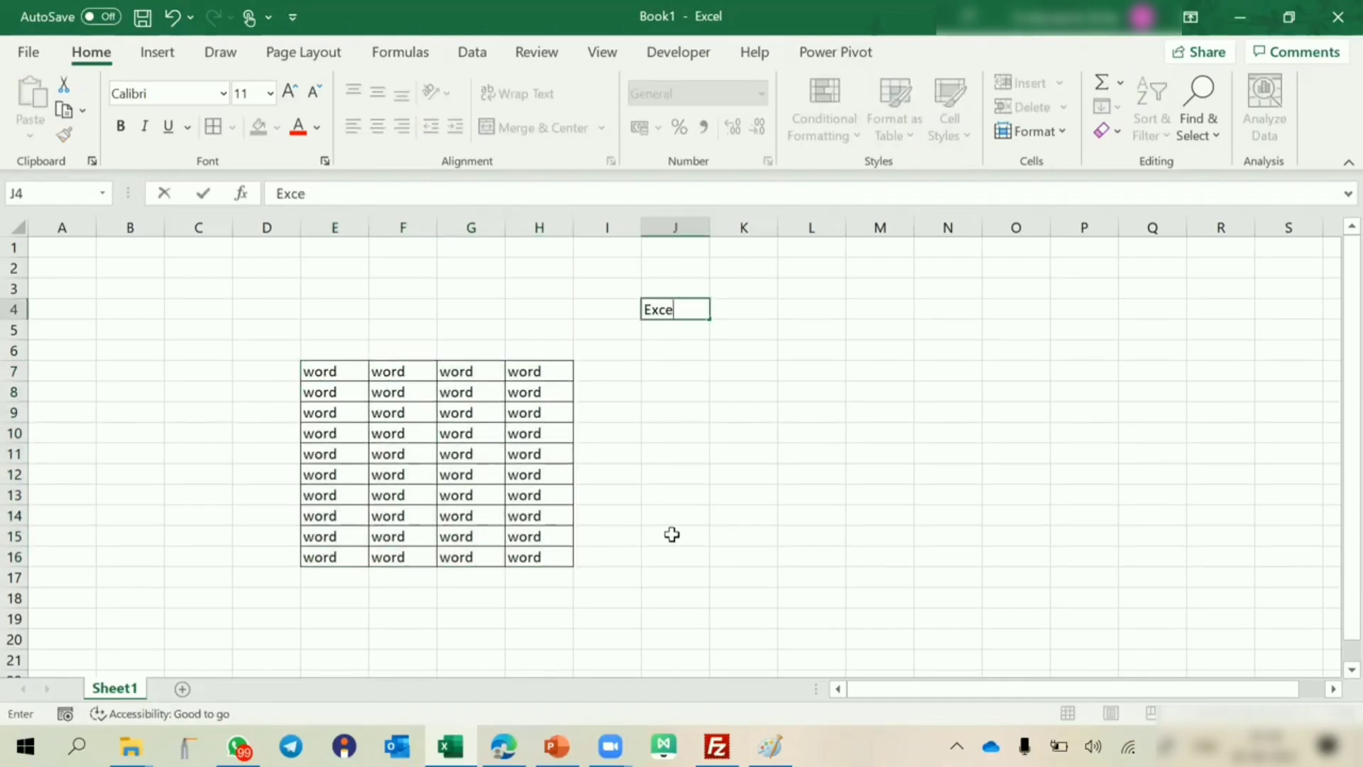
key("Return")
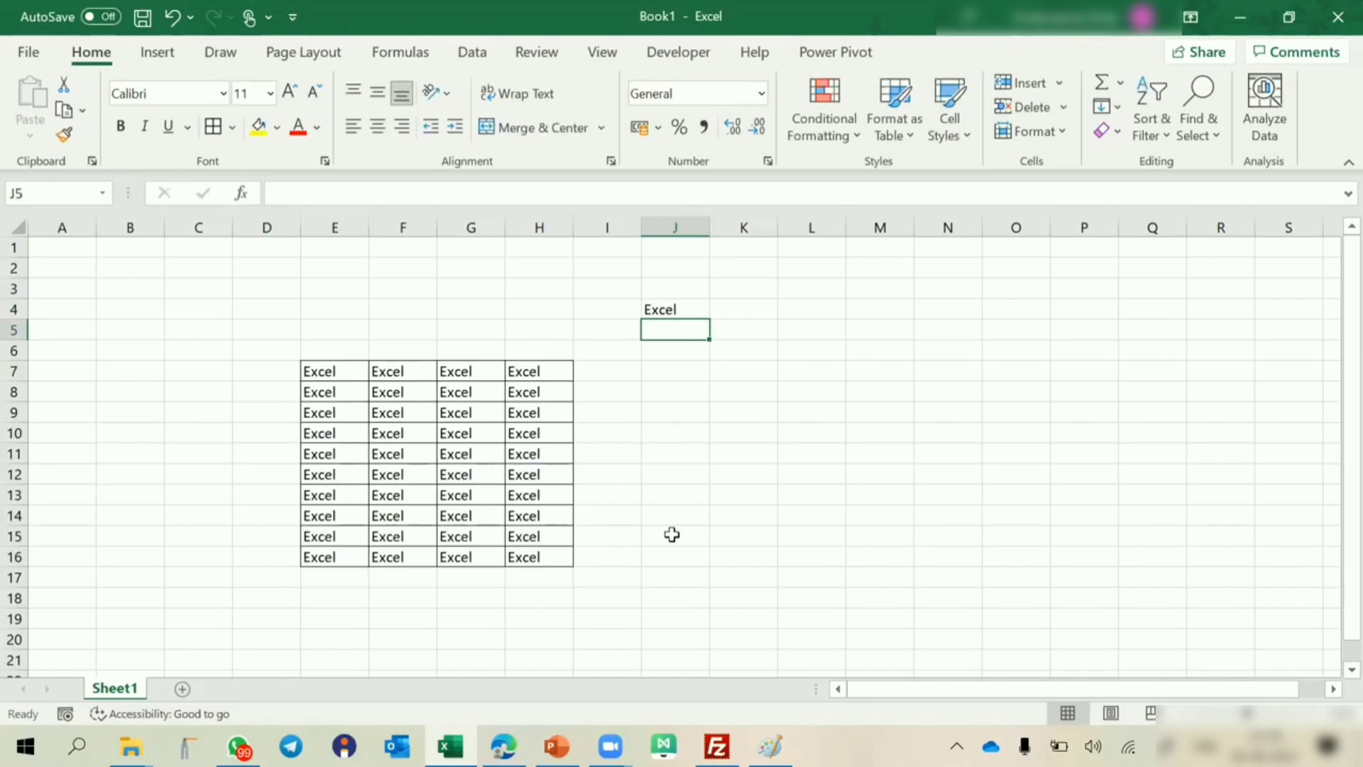
Examine the formula references in G12, G14 and H11 inside the bordered range.
double_click(468, 474)
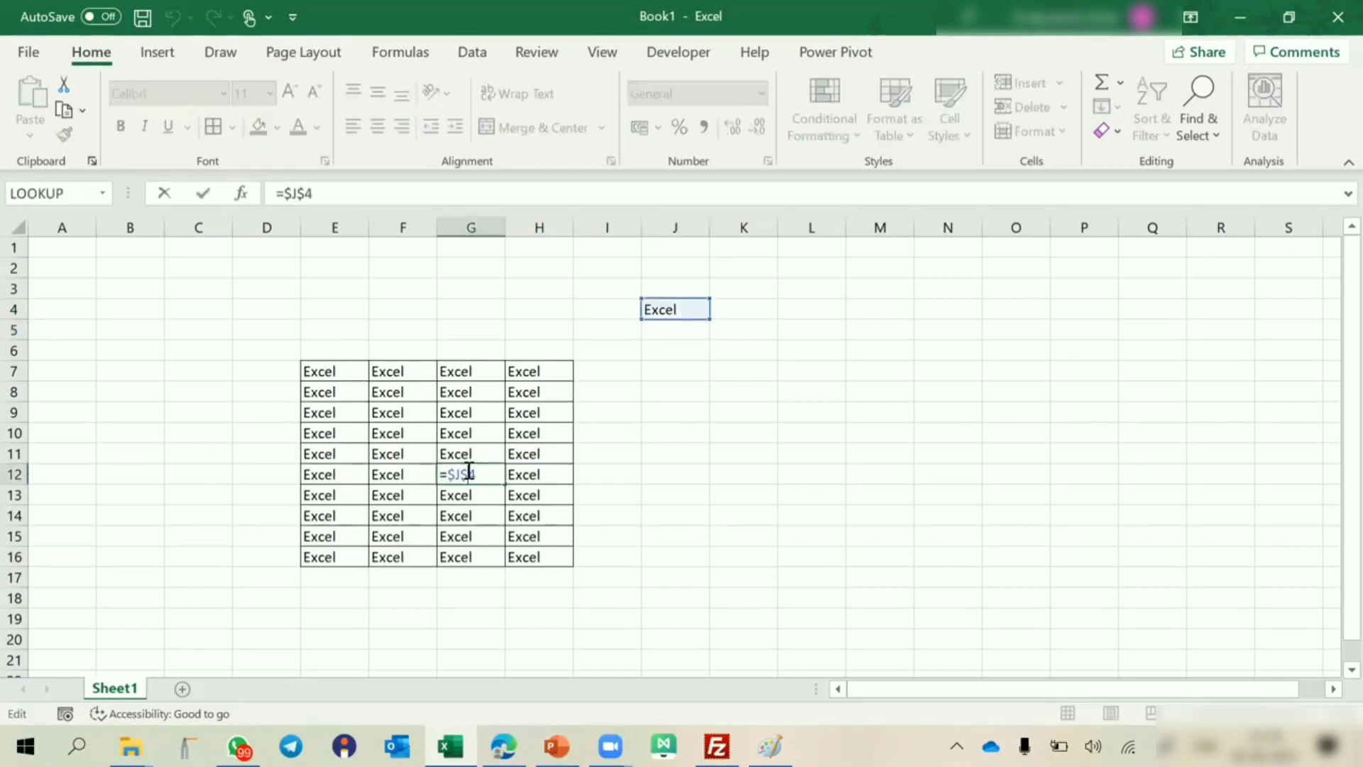
key("Escape")
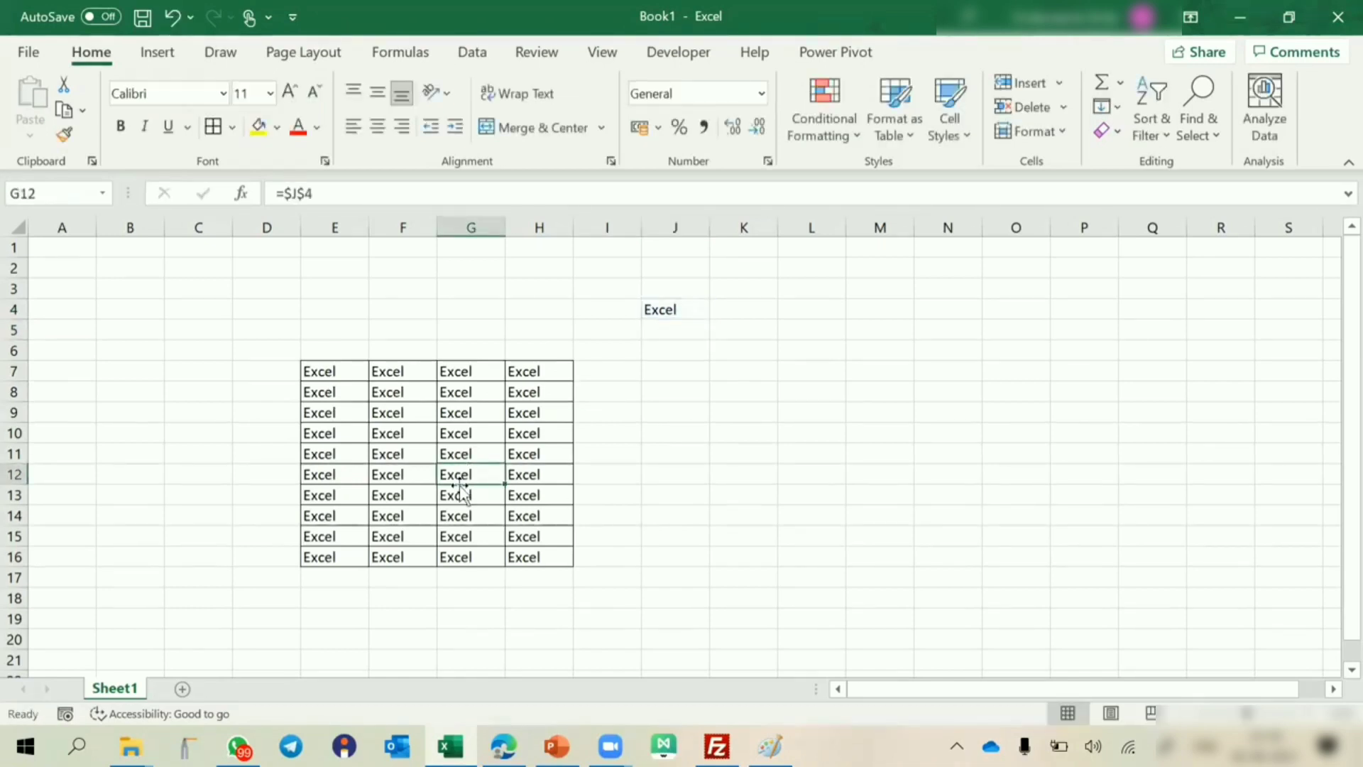
double_click(450, 516)
key("Escape")
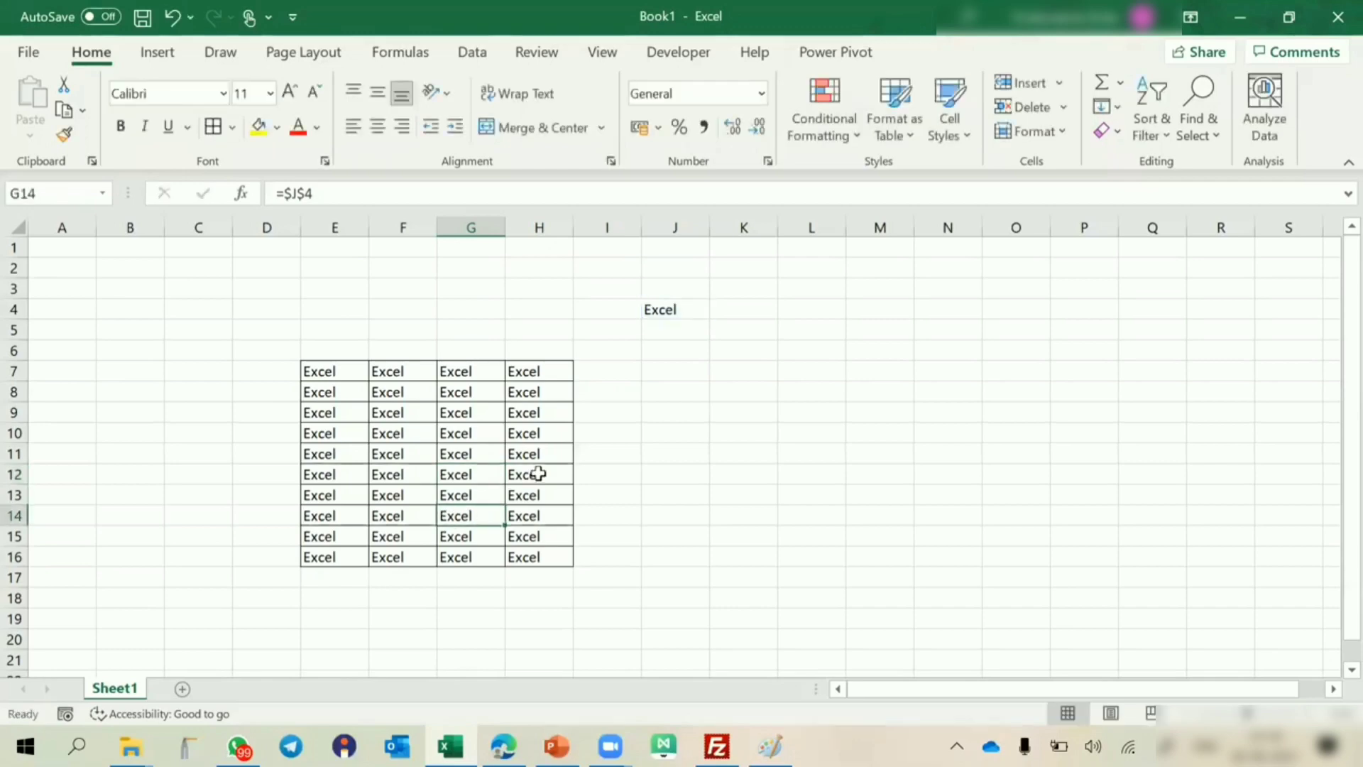
double_click(541, 454)
key("Escape")
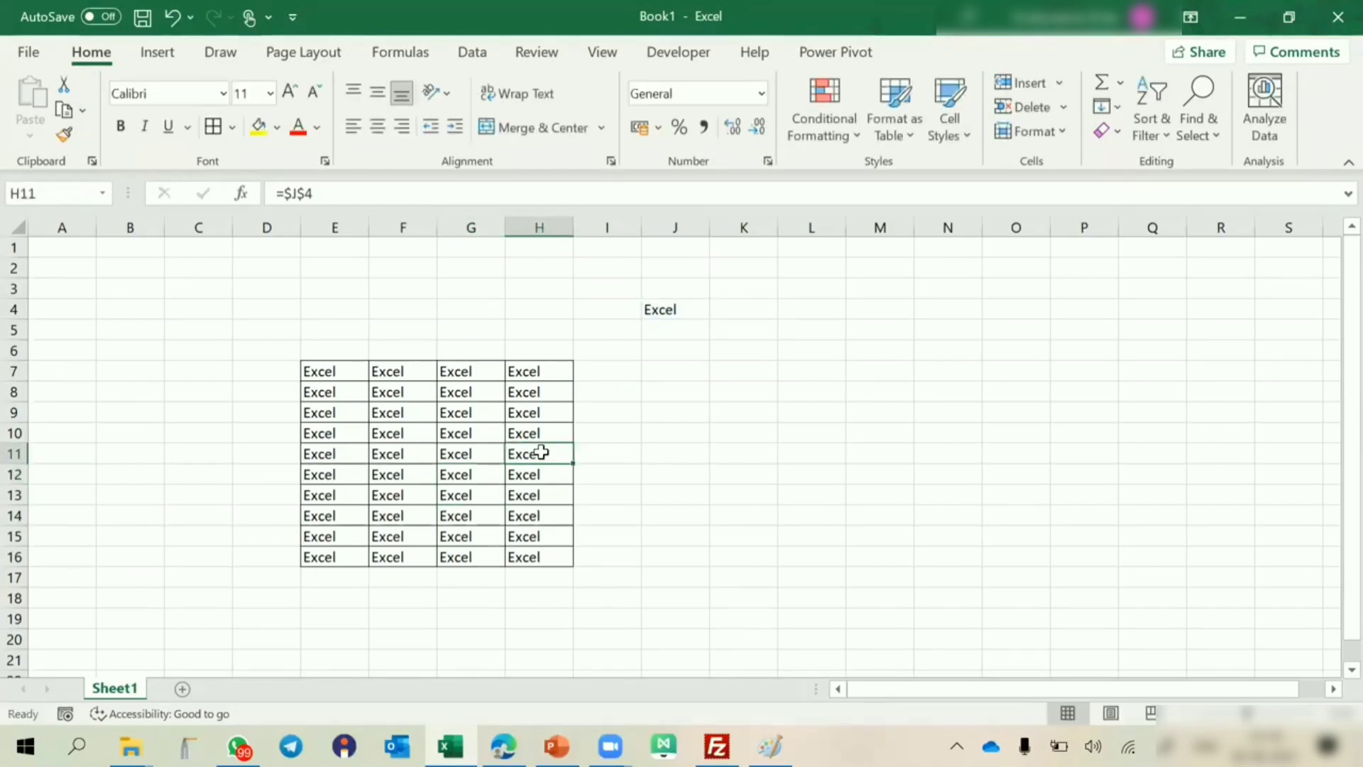
Enter the label "Absolute referencing" in K9 and widen column K to fit the text.
left_click(755, 413)
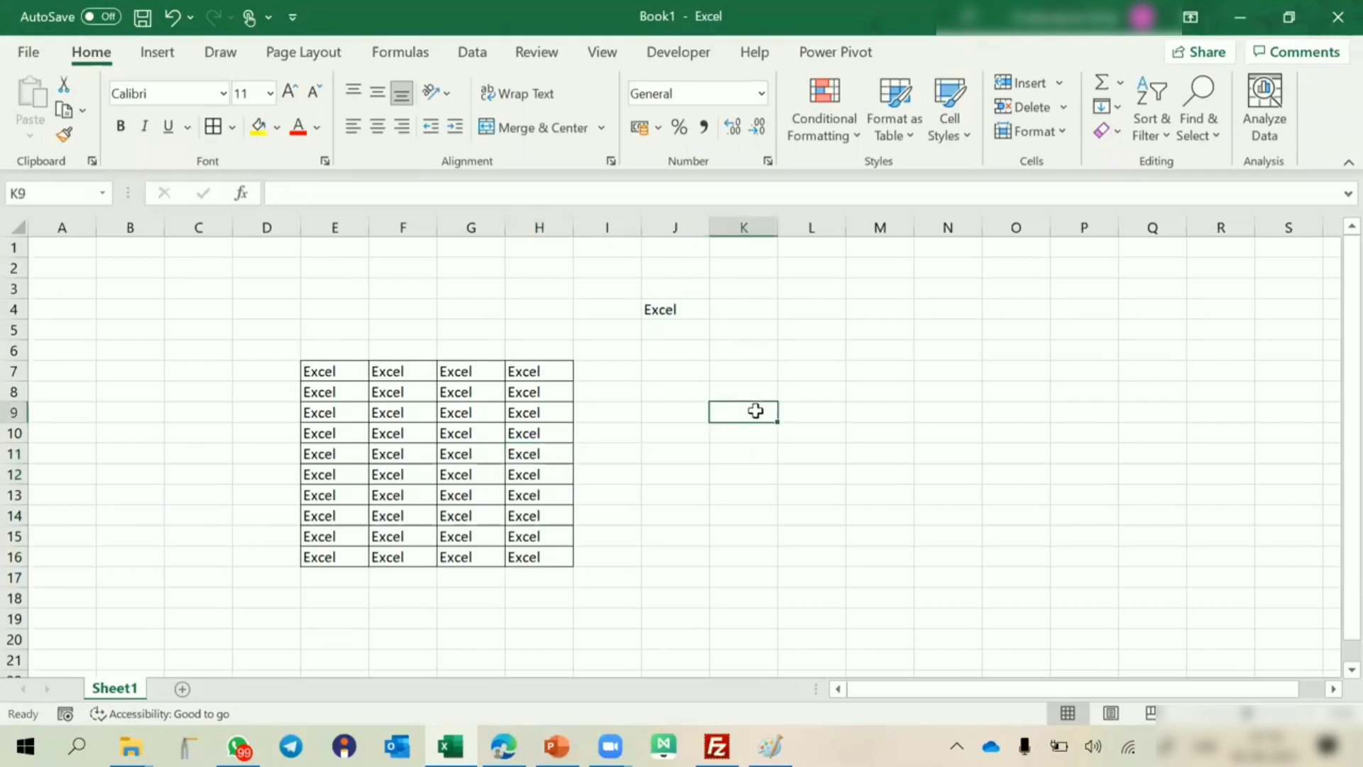
type("Abso")
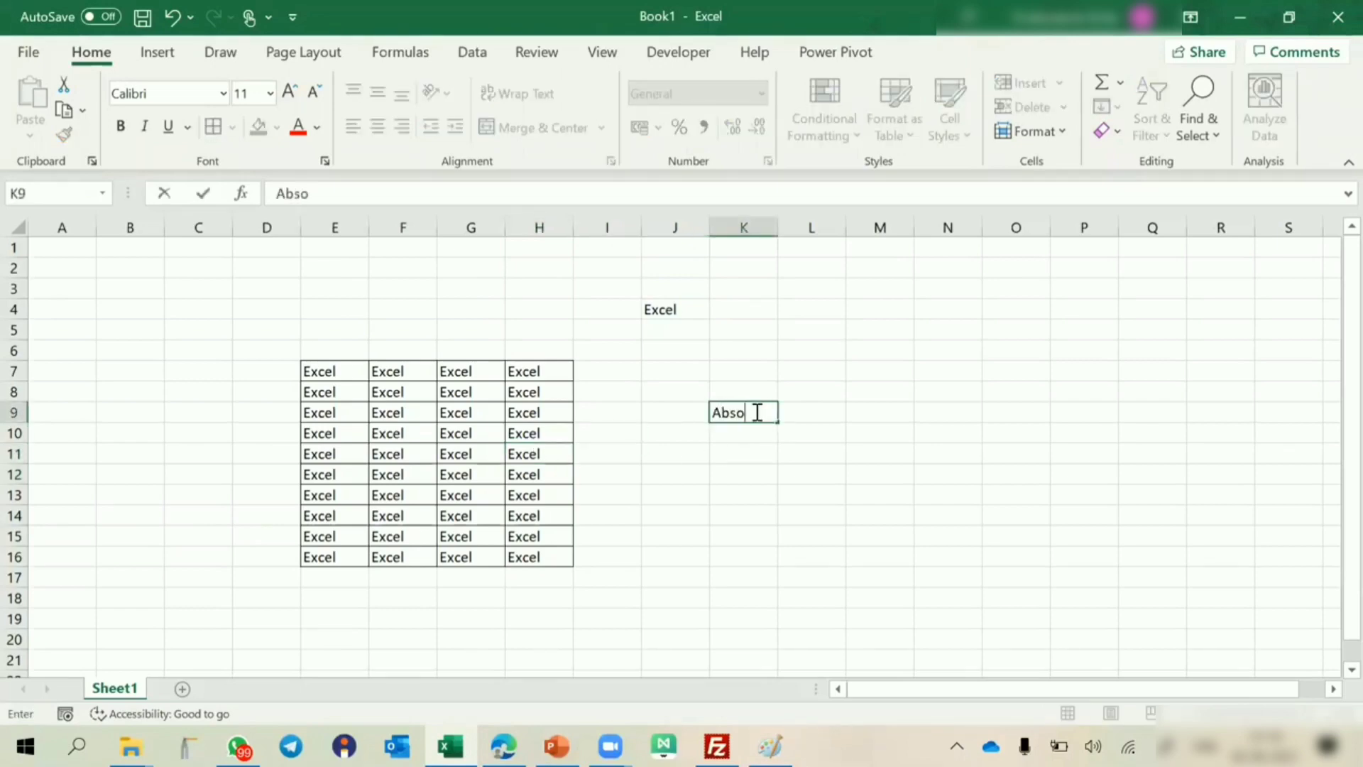
type("lute referencing")
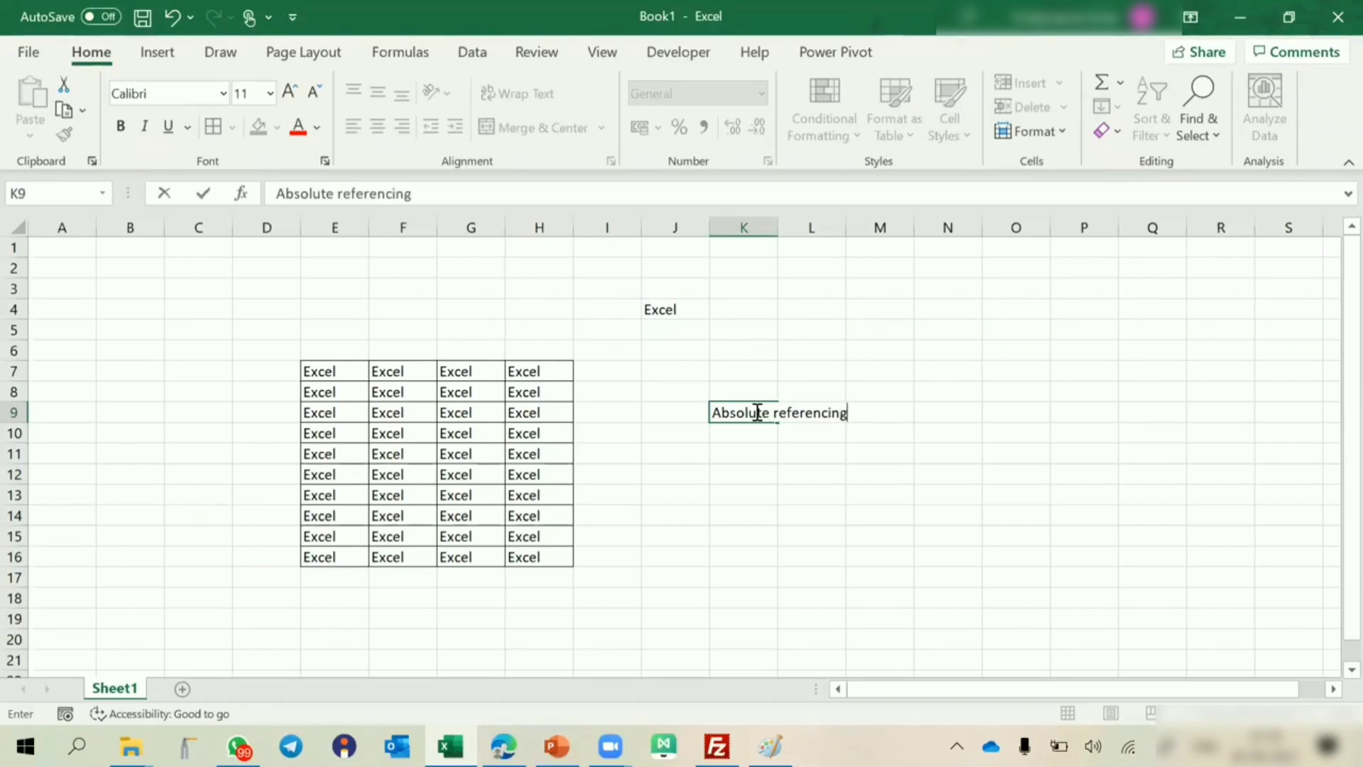
key("Return")
left_click(777, 246)
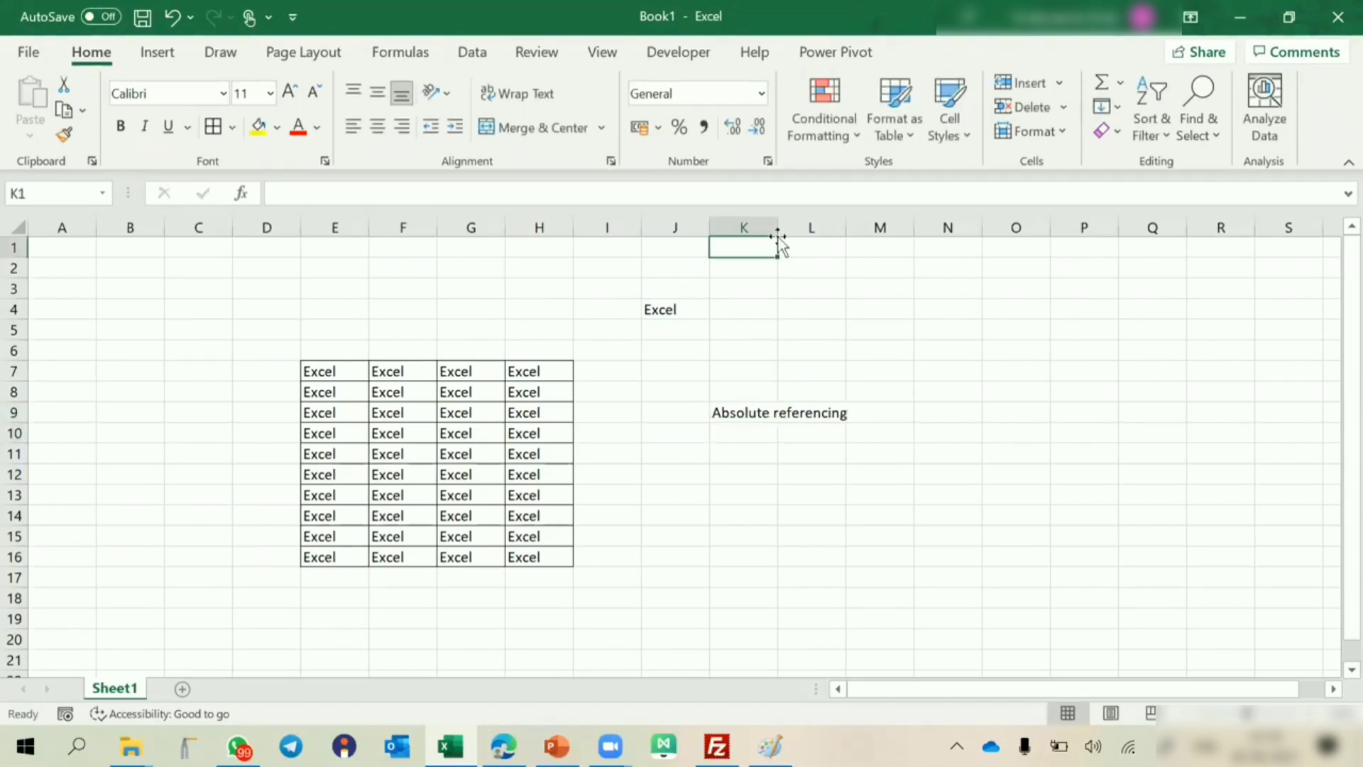
left_click_drag(778, 228, 870, 228)
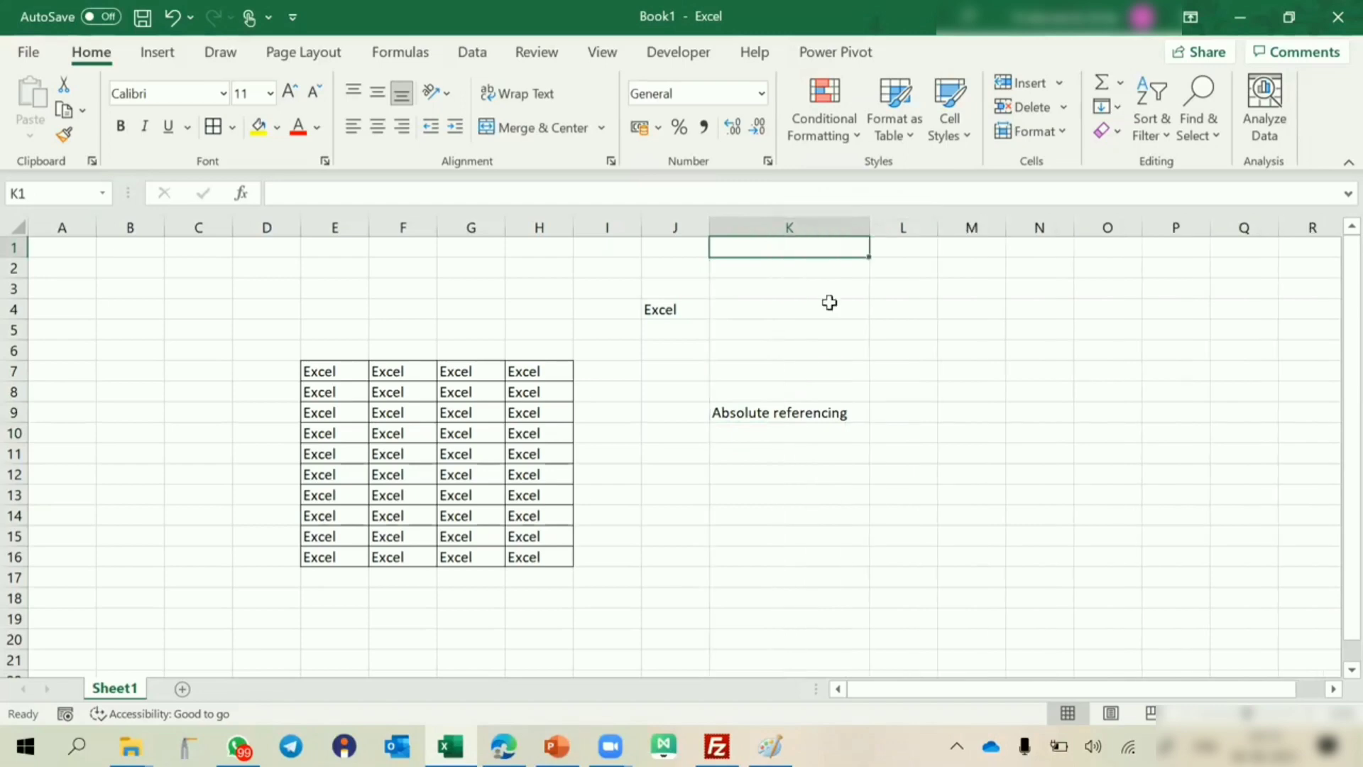
Make the label in K9 bold and apply yellow fill to both K9 and the source cell J4.
left_click(758, 413)
key("ctrl+b")
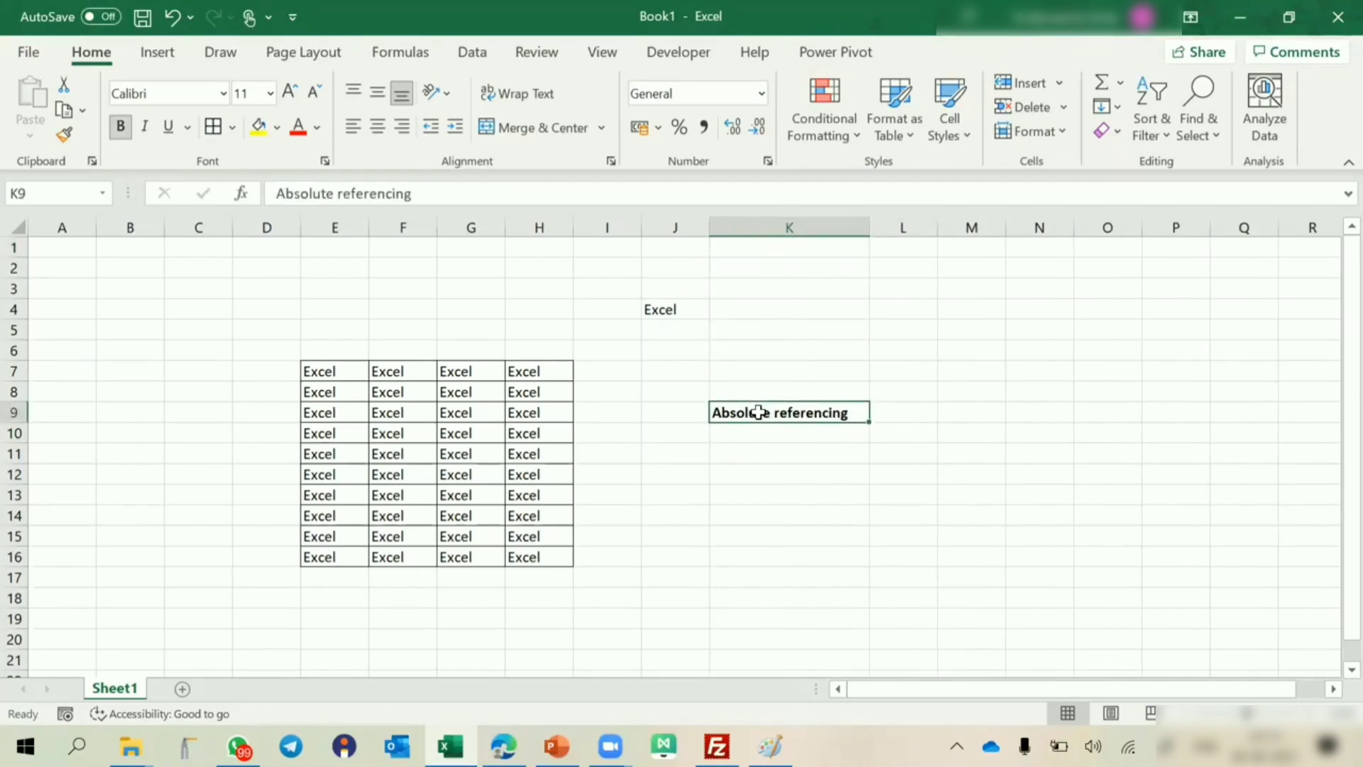
left_click(259, 127)
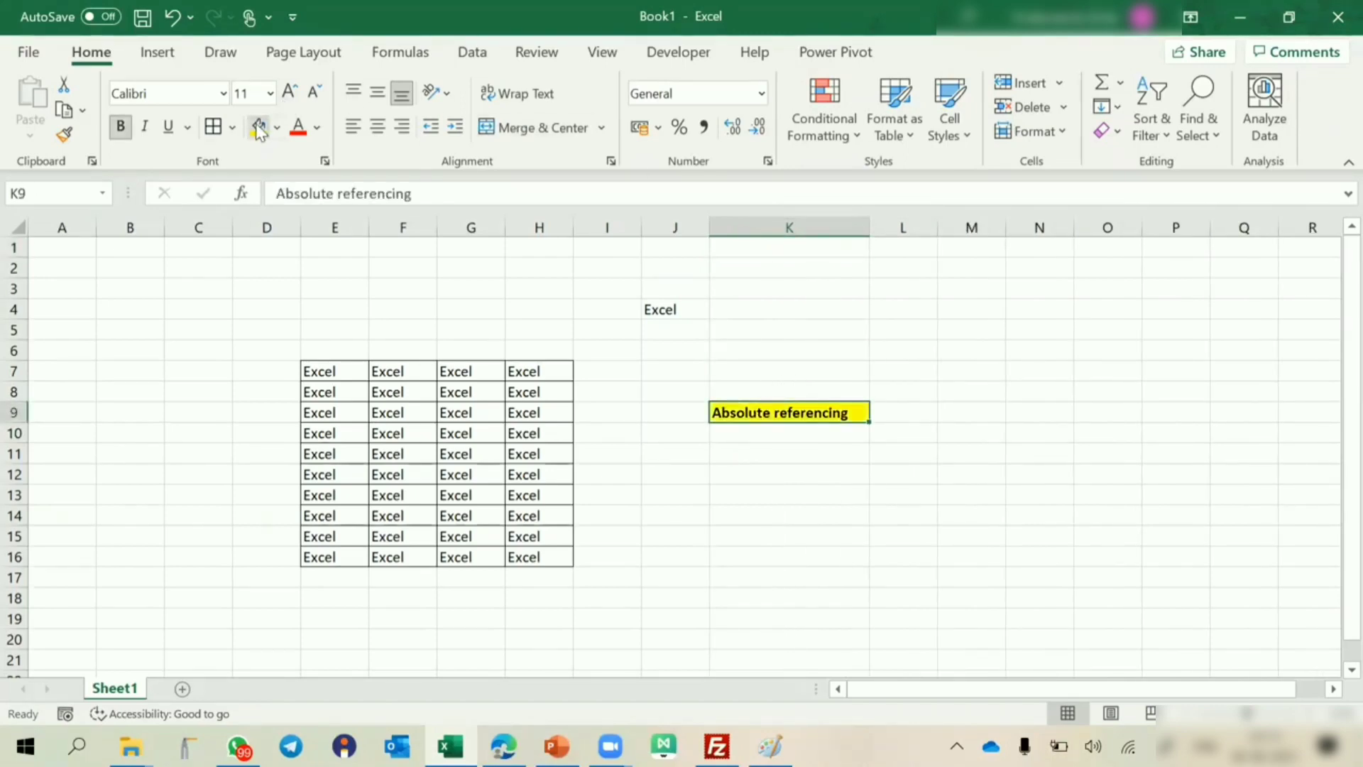
left_click(664, 301)
left_click(258, 129)
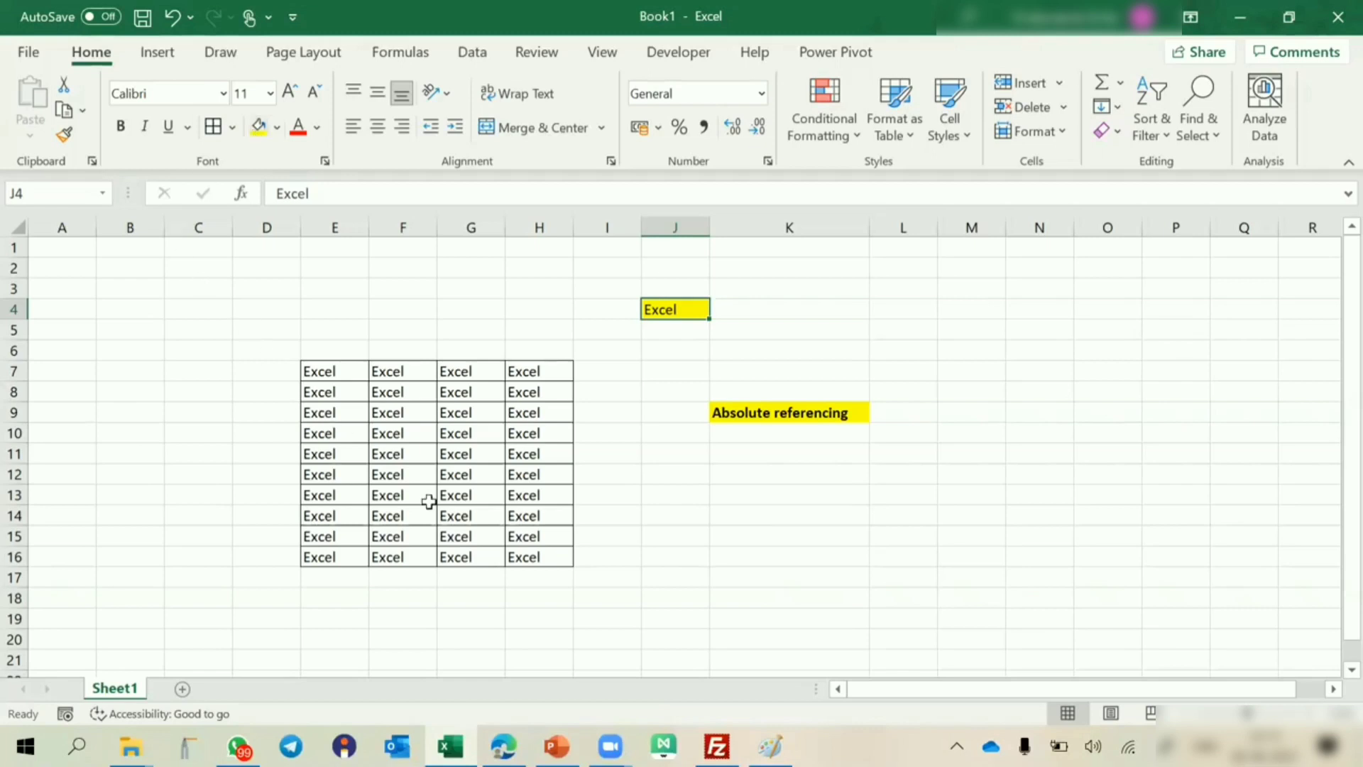
Enter the letters A, B, C and D across cells C21:F21 below the bordered range.
scroll(429, 502, "down", 4)
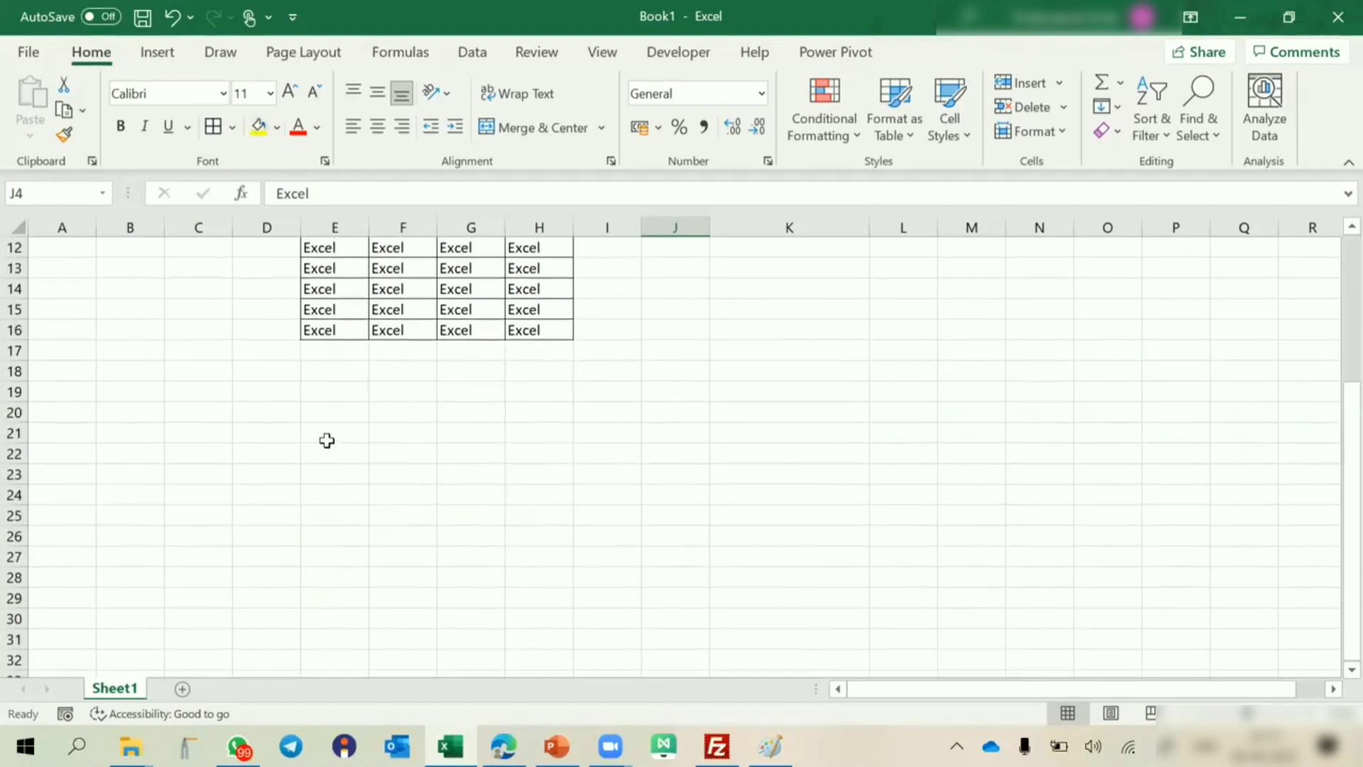
left_click(181, 431)
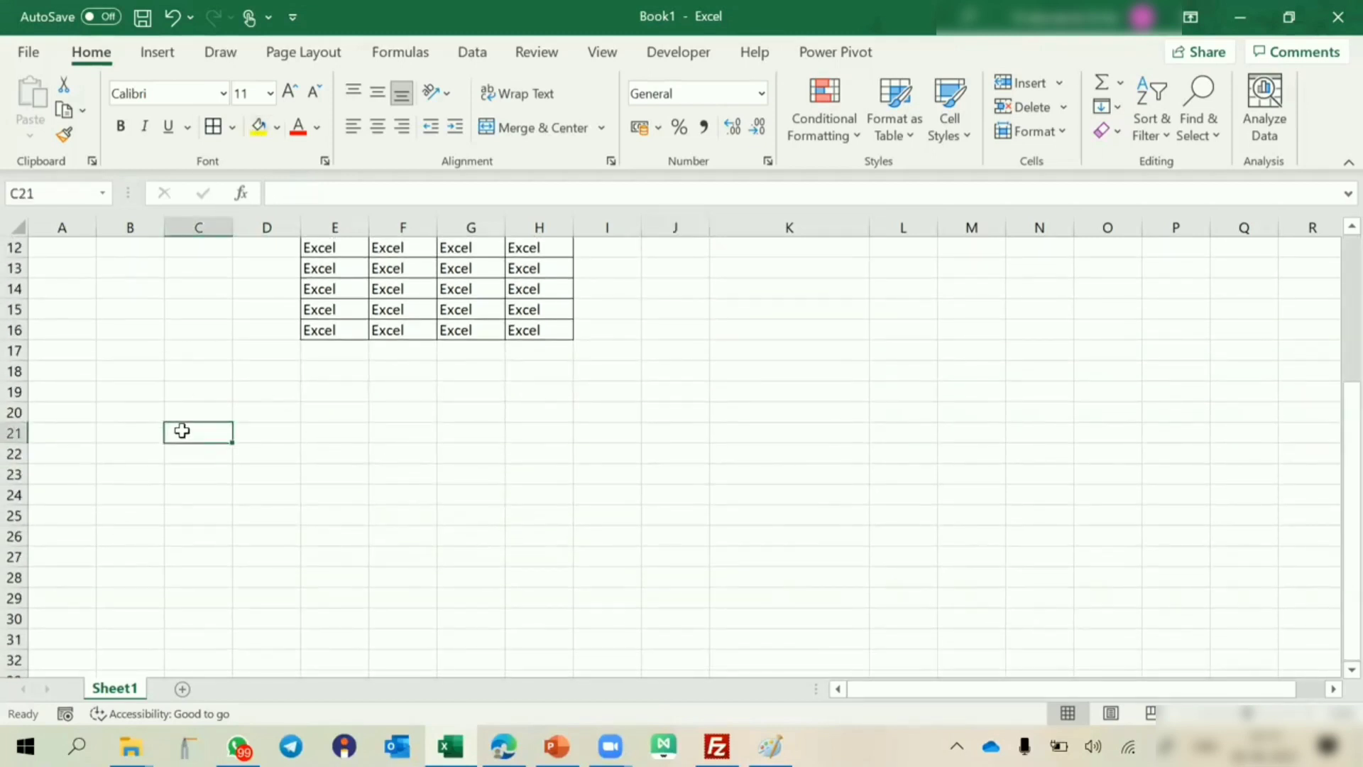
type("A")
key("Tab")
type("B")
key("Tab")
type("C")
key("Tab")
type("D")
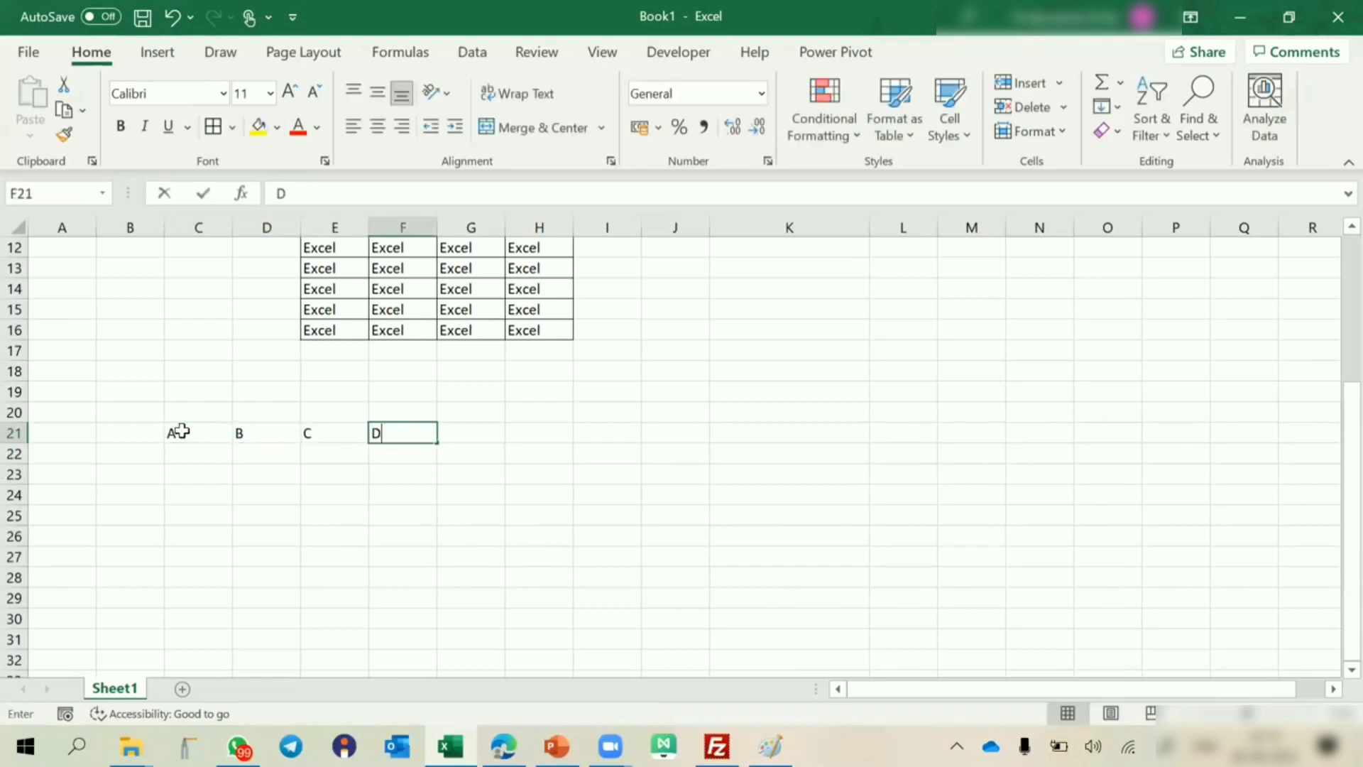
left_click(227, 555)
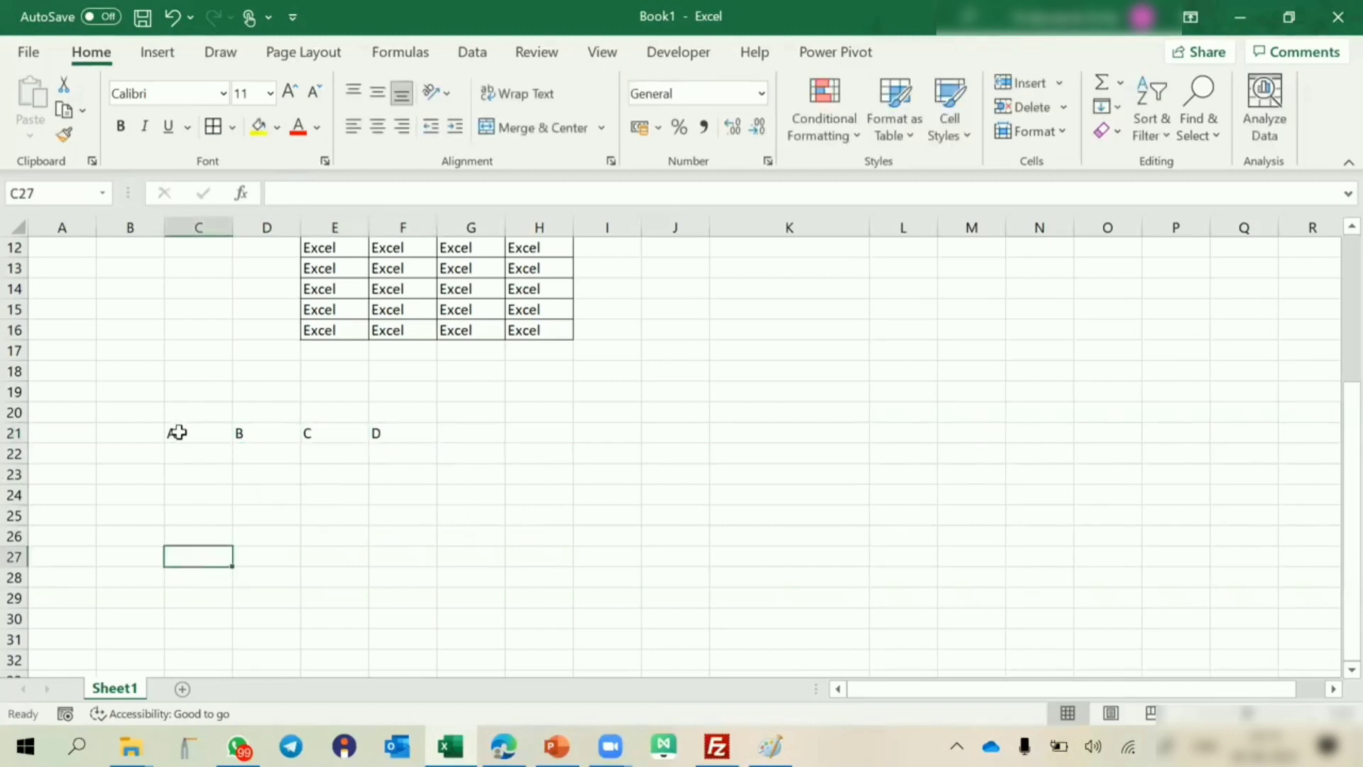
Center the letters in C21:F21 and apply borders and yellow fill to those cells.
left_click_drag(177, 432, 383, 433)
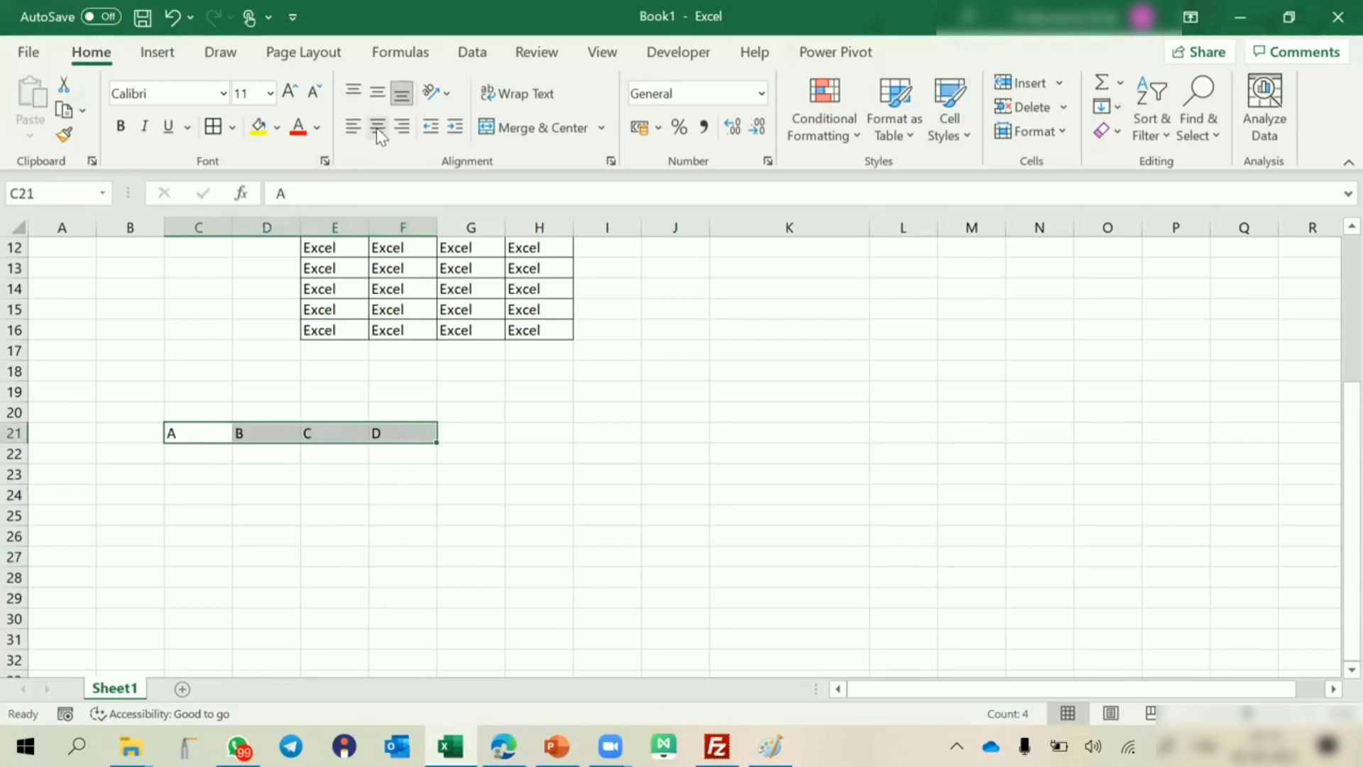
left_click(376, 128)
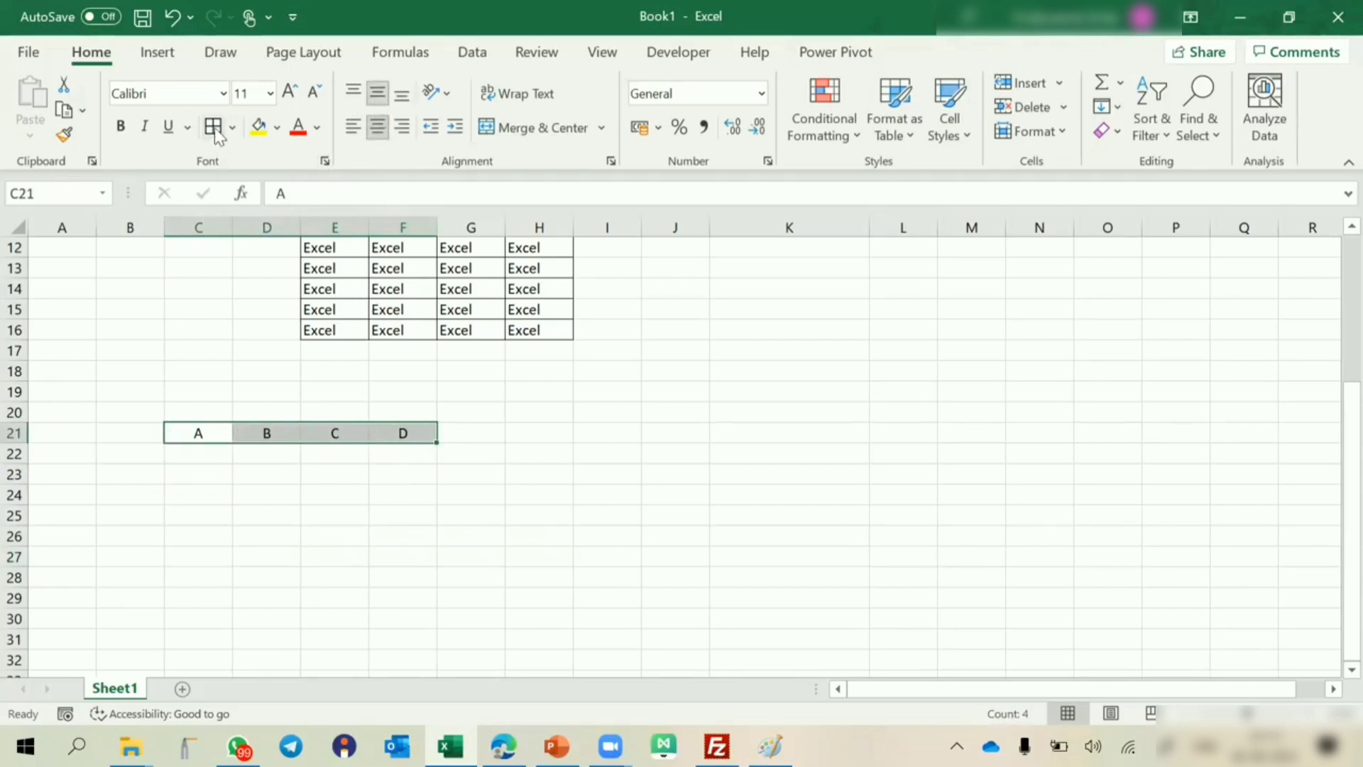
left_click(259, 126)
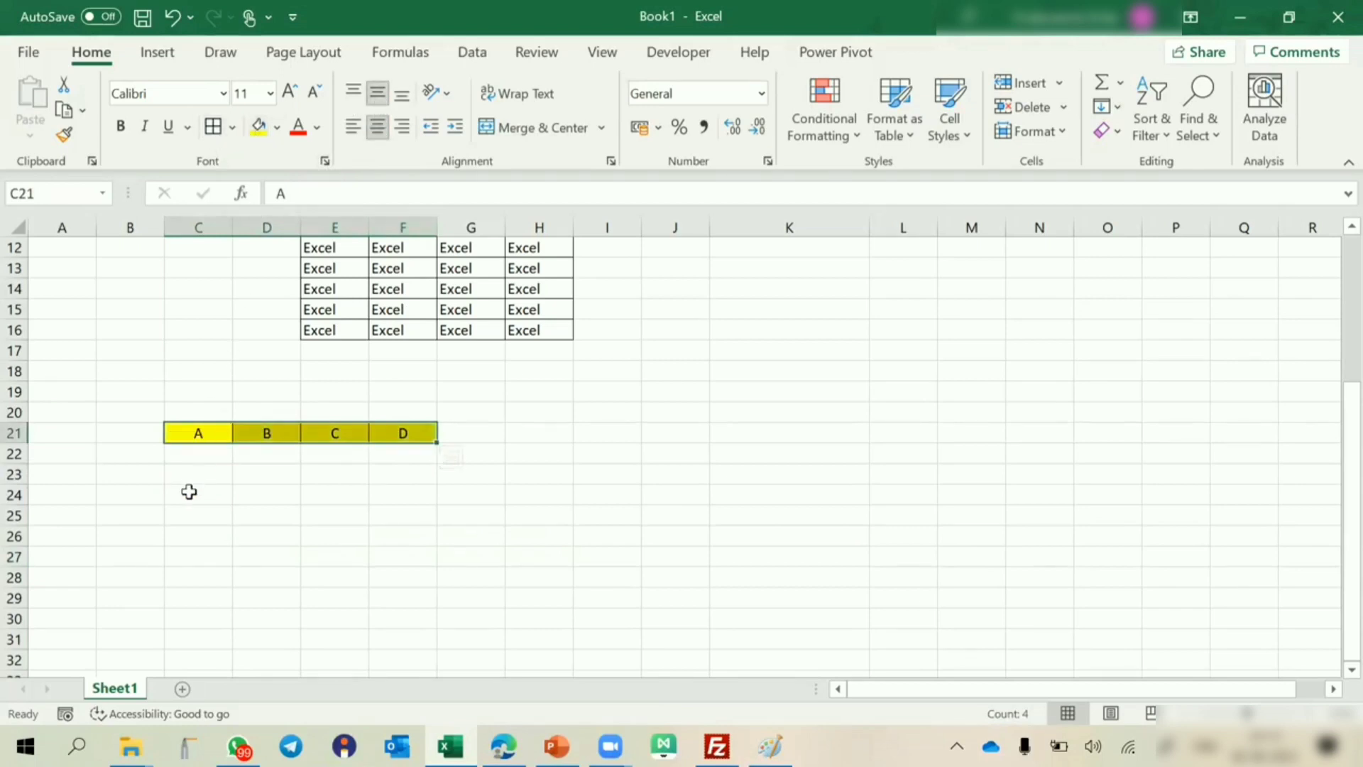
Apply borders to the empty range C24:F29 and center its contents horizontally and vertically.
left_click_drag(191, 489, 371, 596)
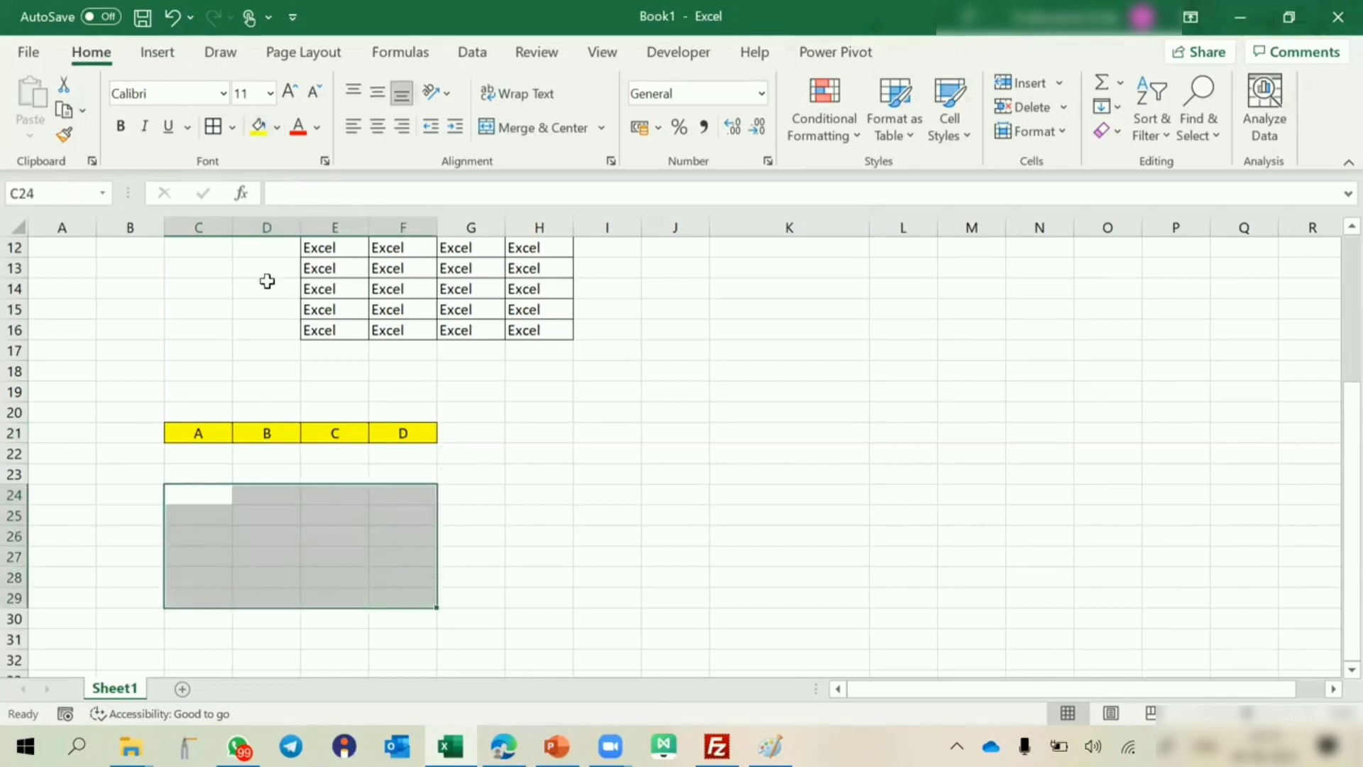
left_click(213, 126)
left_click(377, 127)
left_click(380, 99)
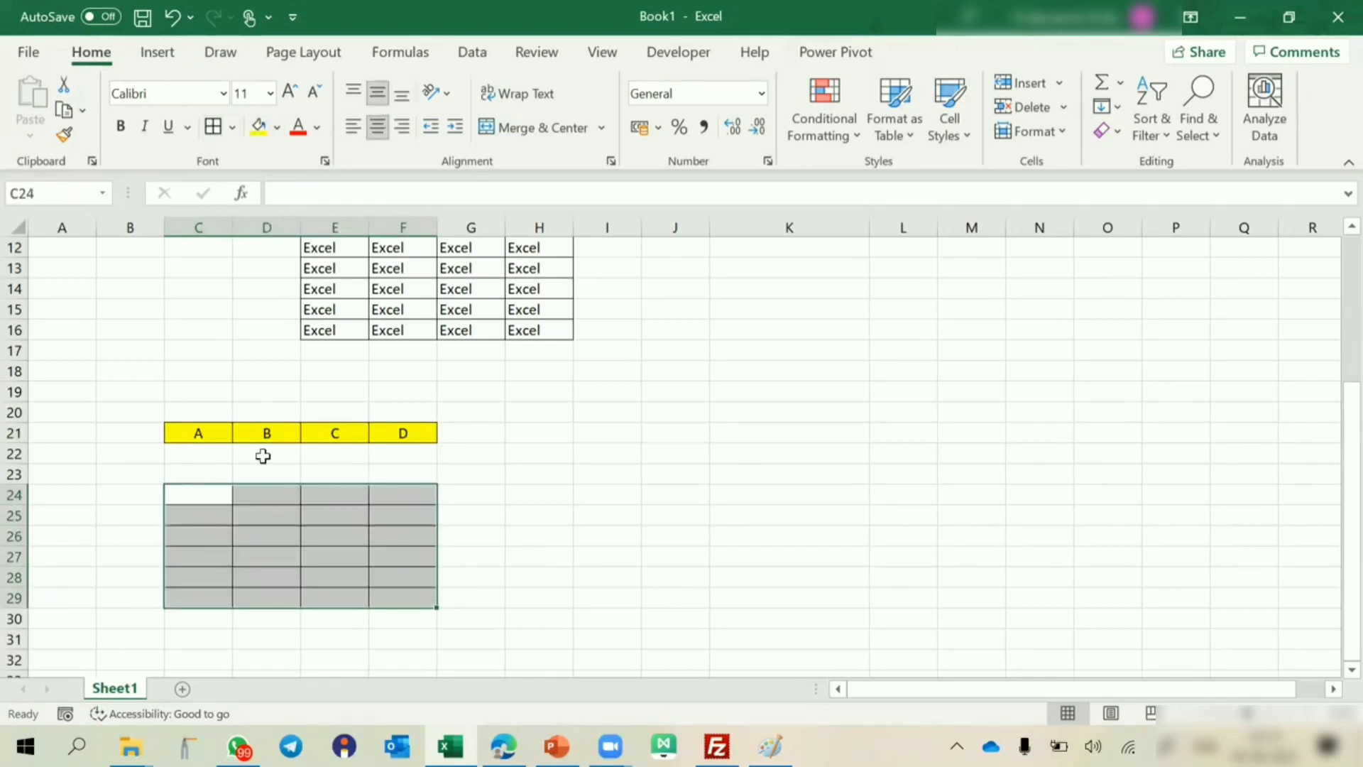
Examine how the letters in row 21 correspond to the columns of the bordered range C24:F29.
left_click(213, 497)
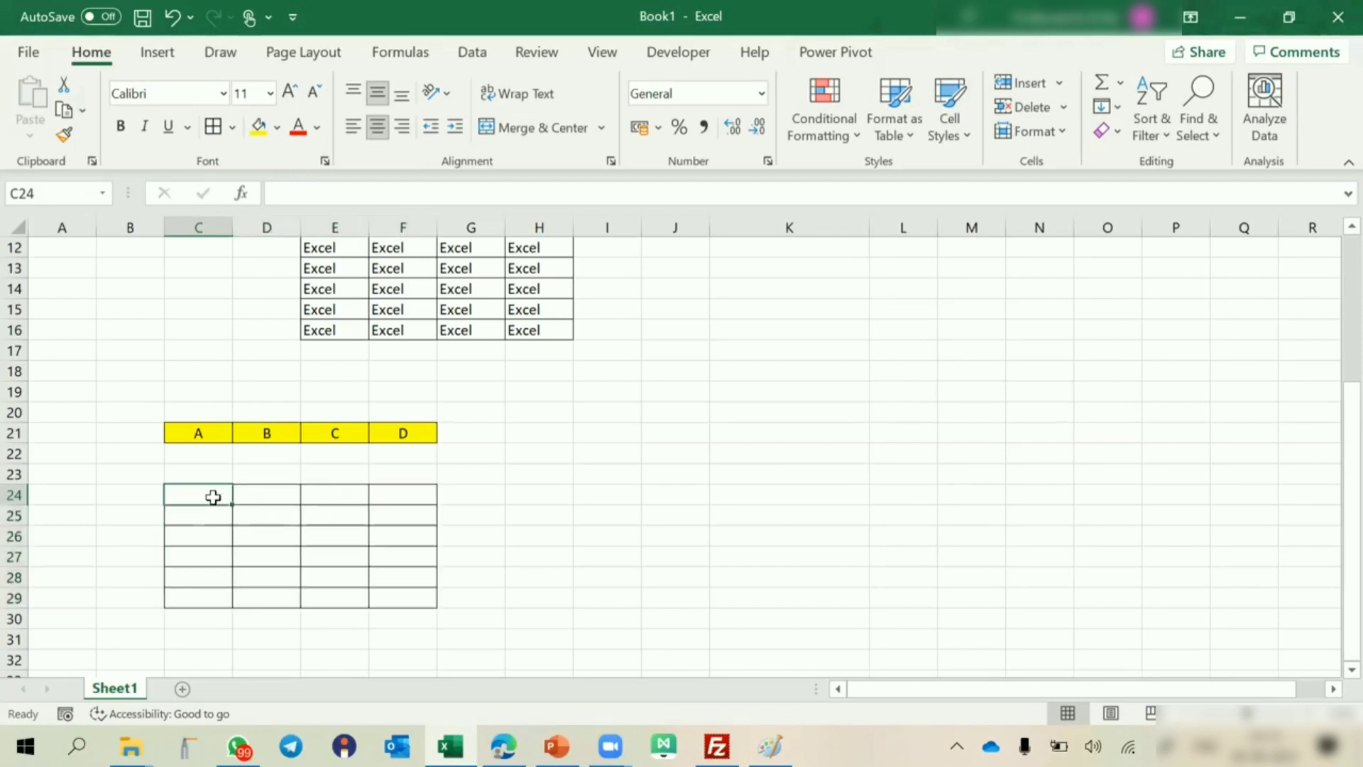
left_click(201, 429)
left_click_drag(189, 495, 176, 596)
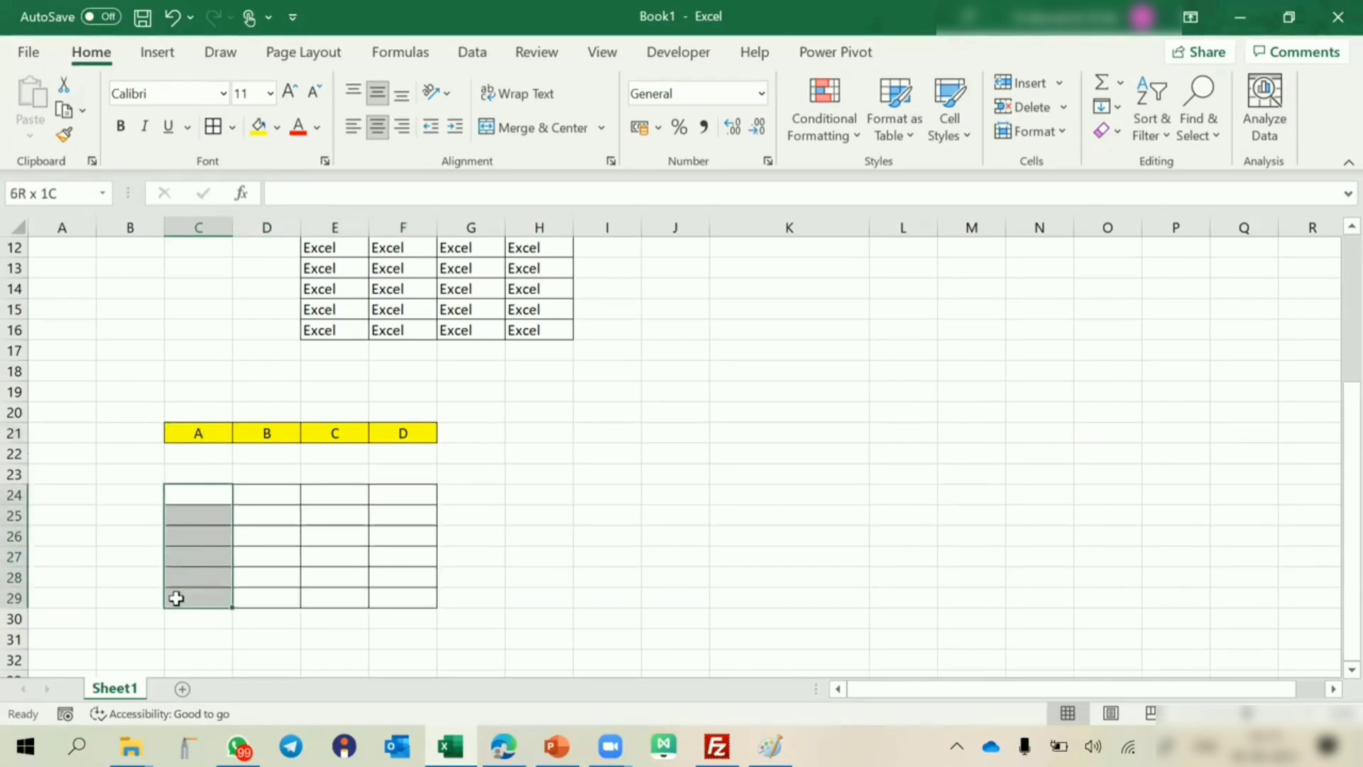
left_click(269, 433)
left_click_drag(266, 493, 247, 592)
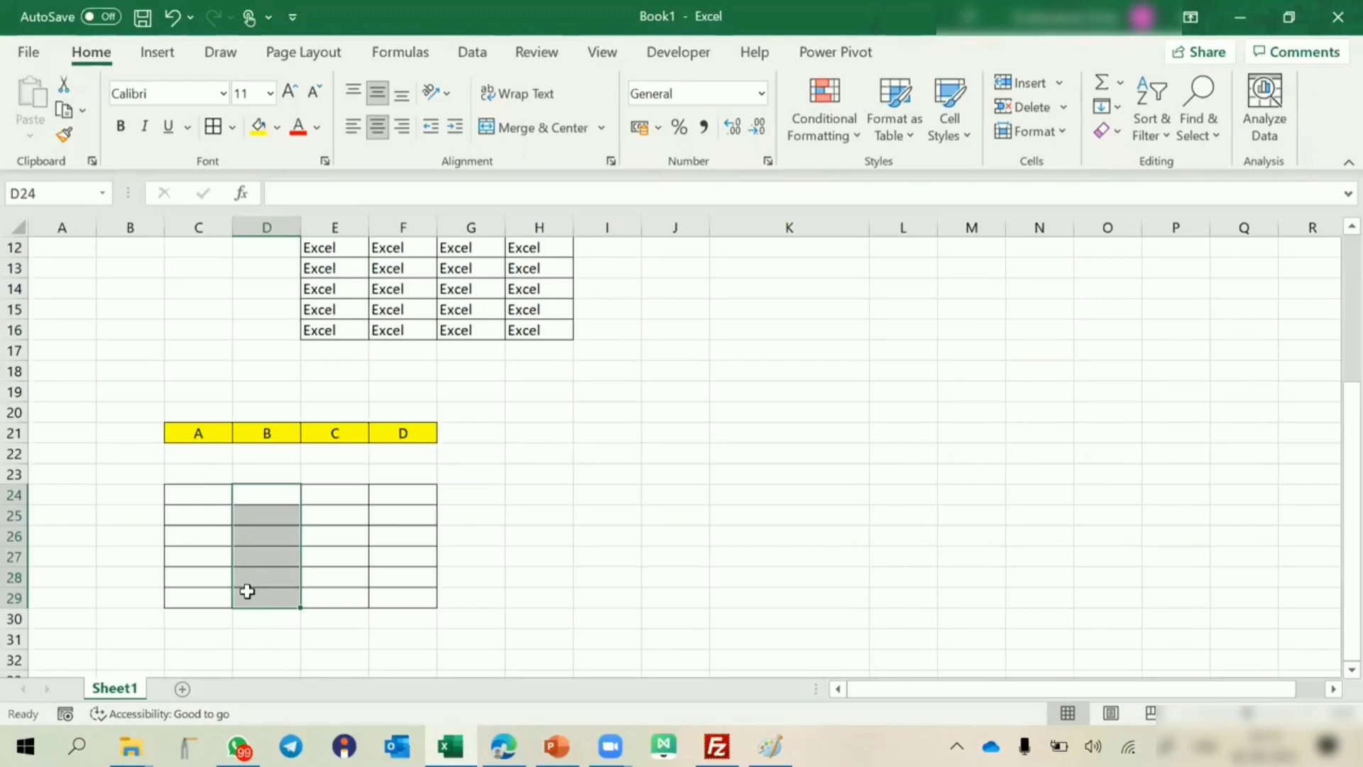
left_click_drag(200, 434, 384, 432)
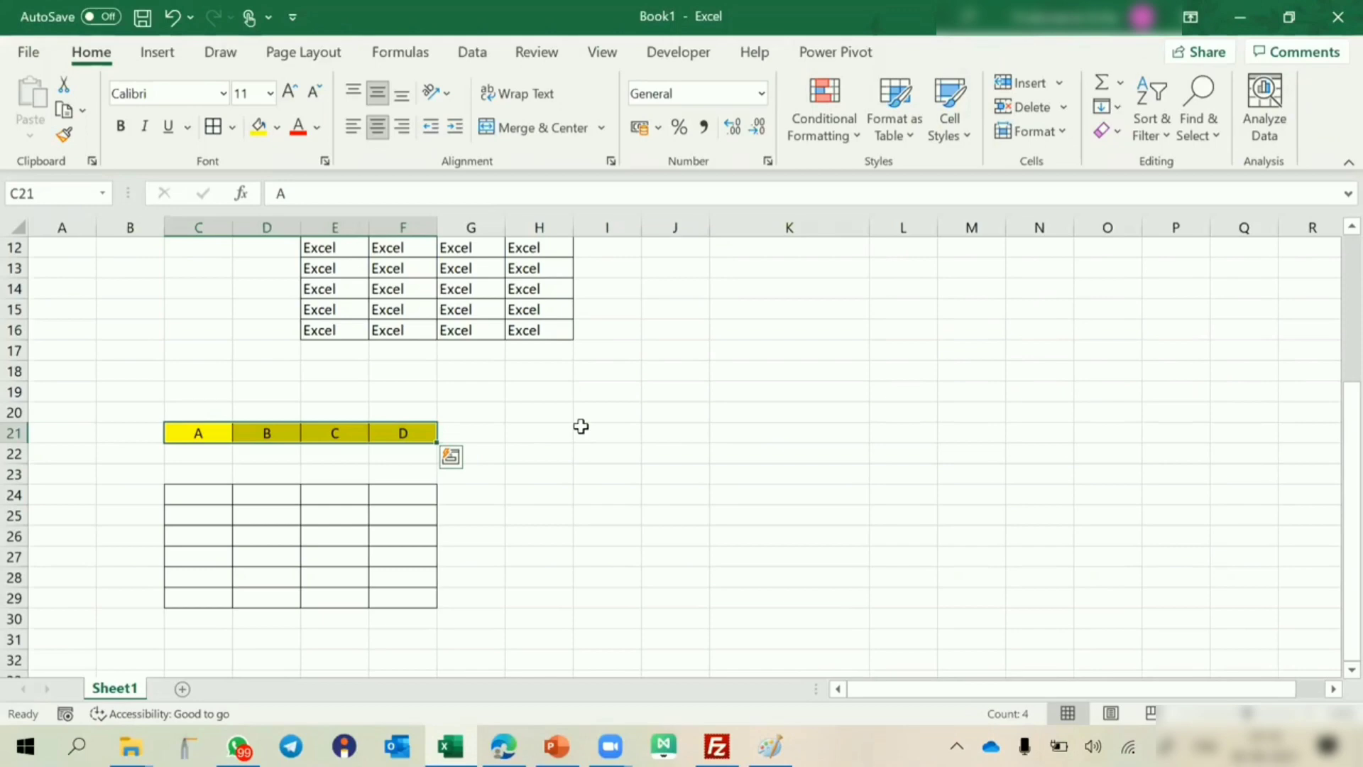
left_click(203, 426)
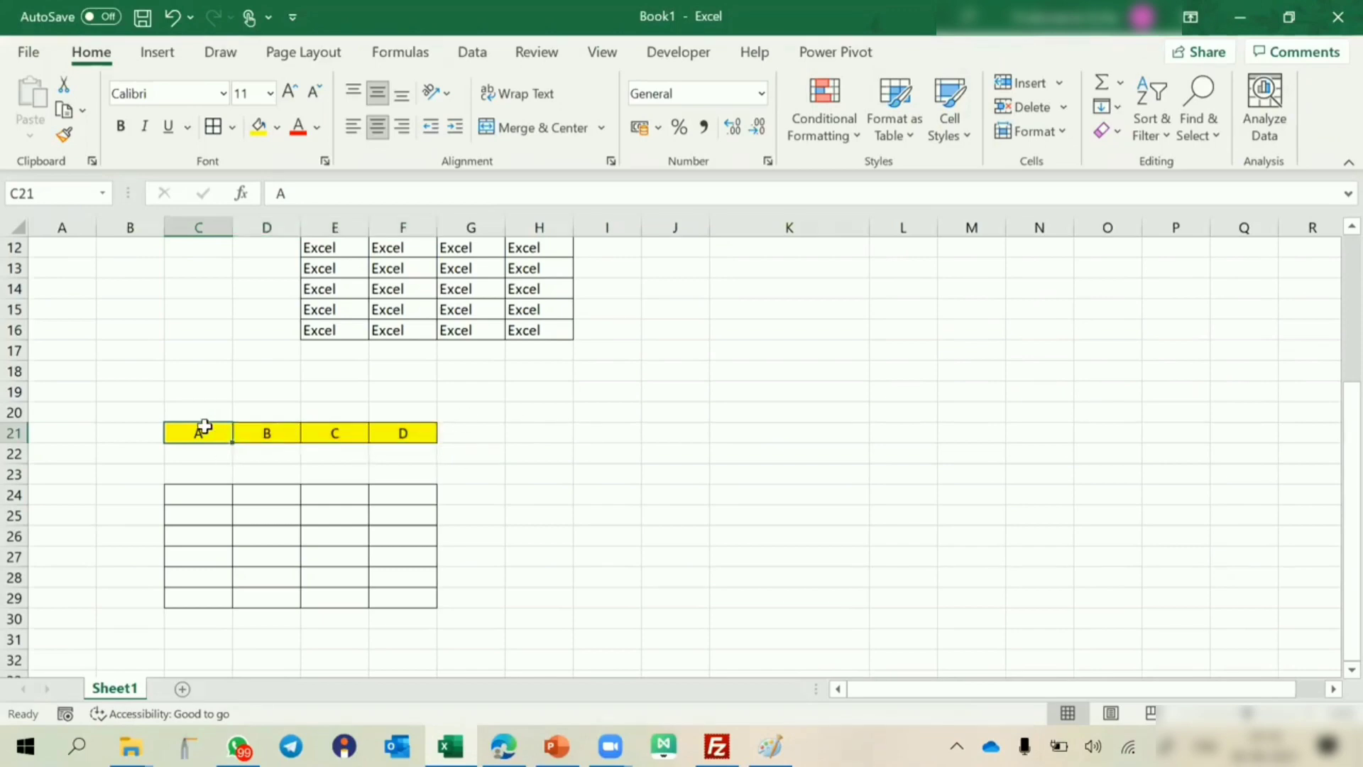
key("Right")
key("Right")
key("Right")
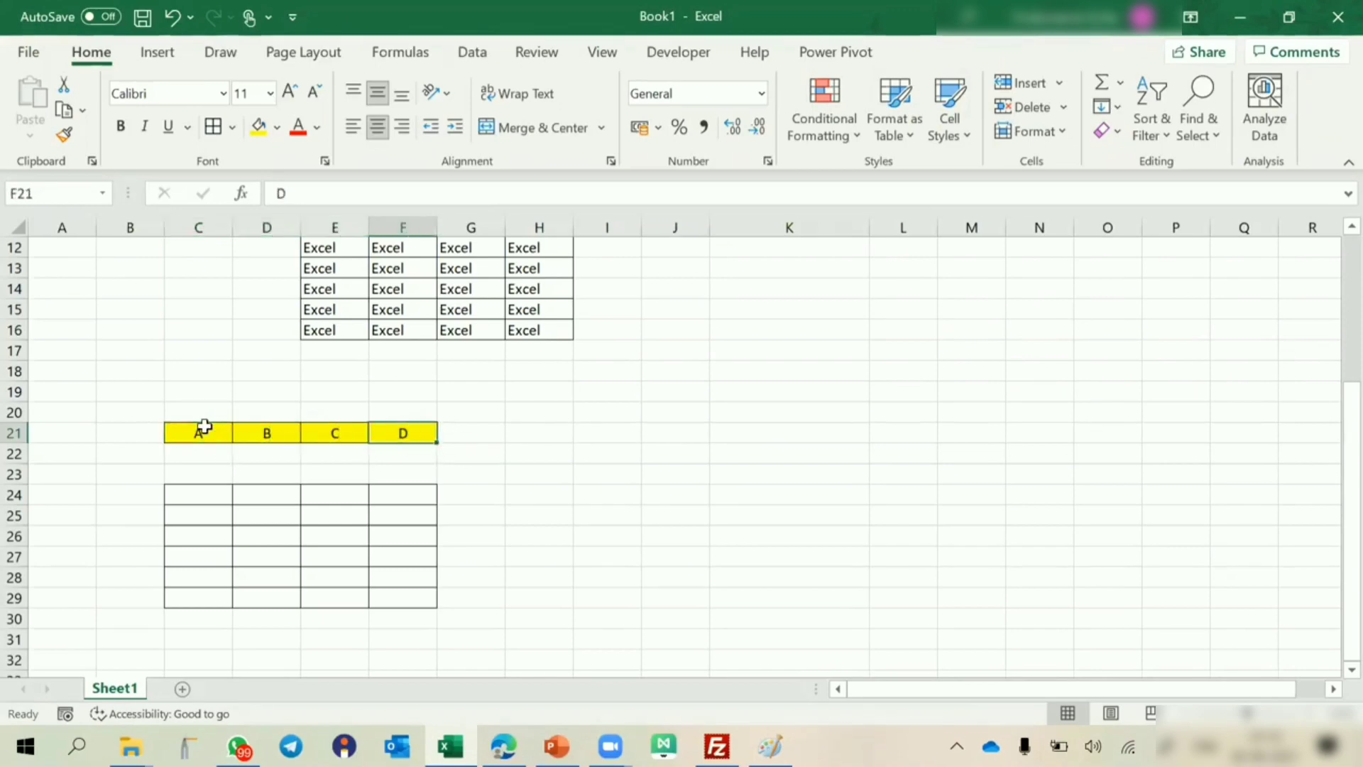
left_click(15, 433)
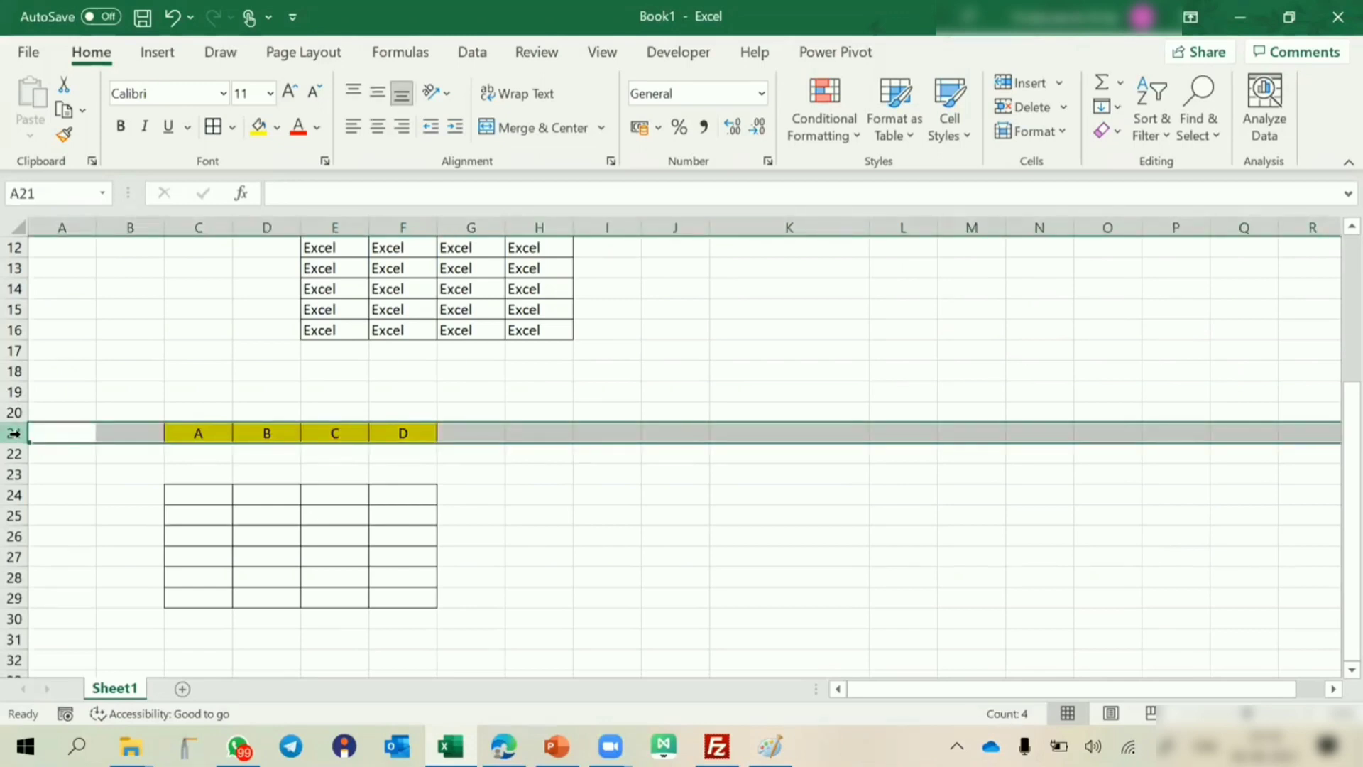
Enter the row-locked mixed reference =C$21 in cell C24.
left_click(190, 499)
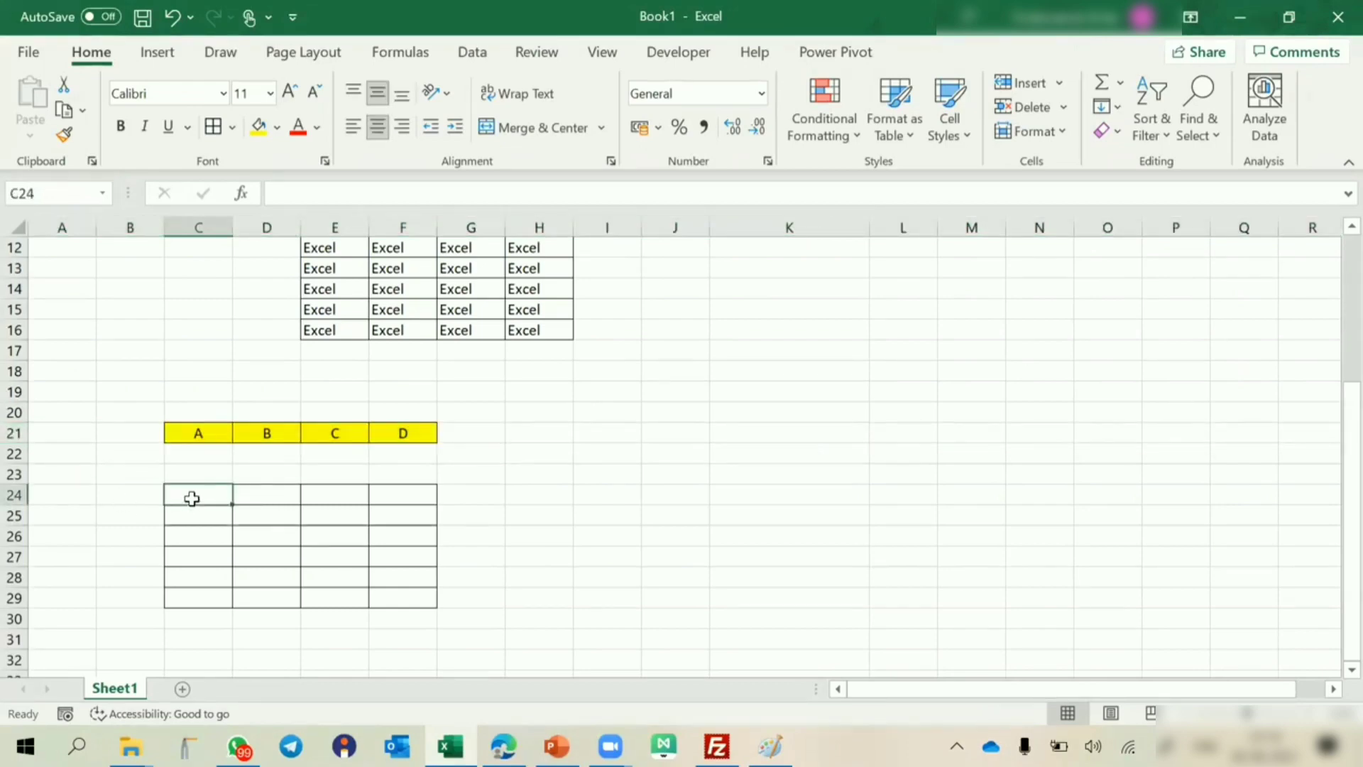
type("=")
left_click(202, 433)
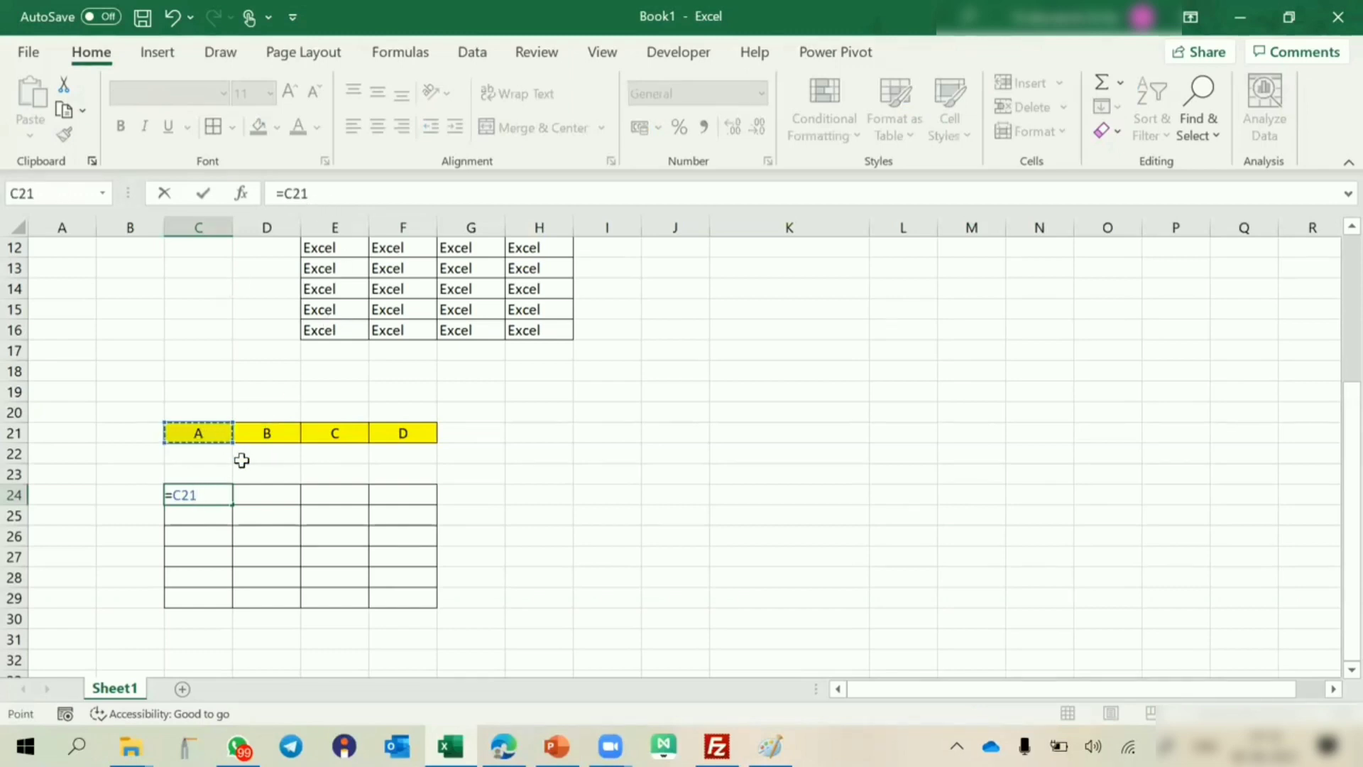
key("F4")
key("F4")
key("ctrl+Return")
Copy the formula in C24 and paste it across the bordered range C24:F29.
key("ctrl+c")
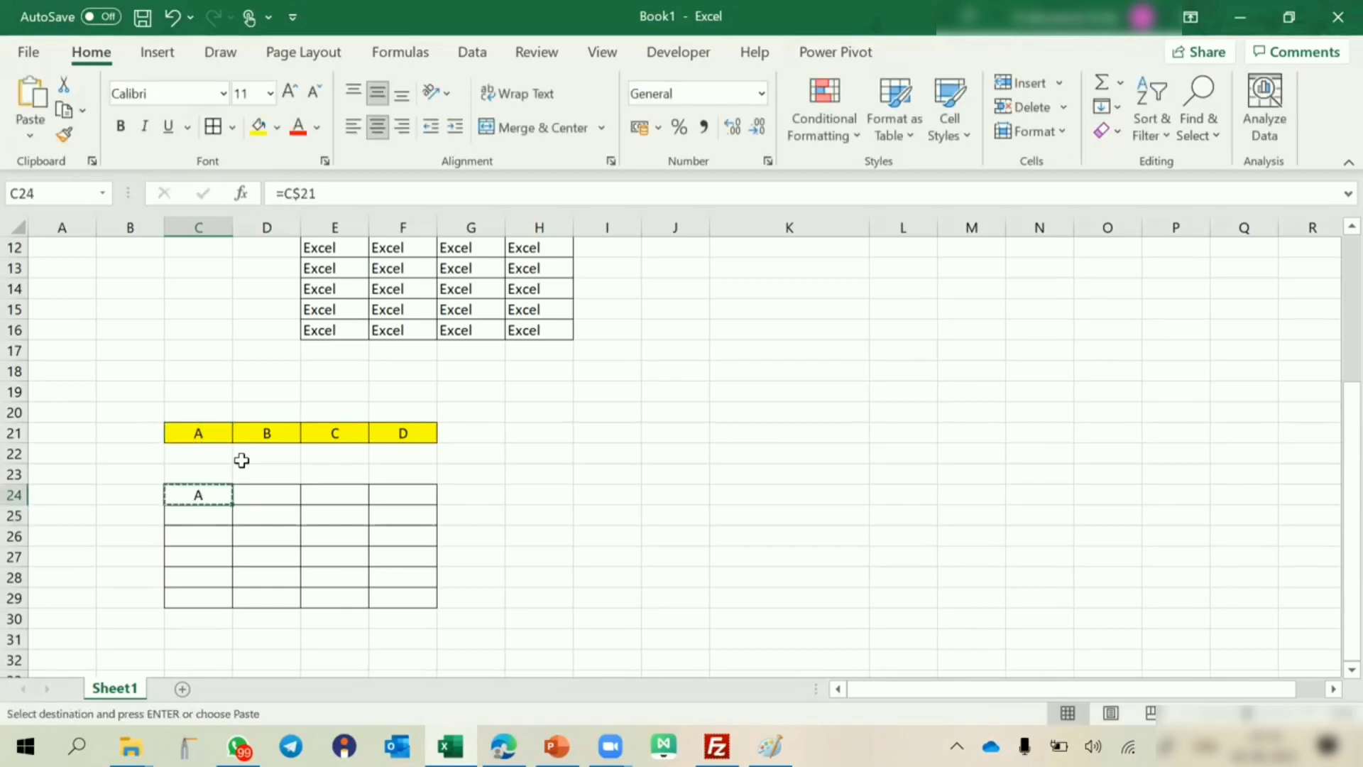
key("shift+Right")
key("shift+Right")
key("shift+Right")
key("shift+Down")
key("shift+Down")
key("shift+Down")
key("shift+Down")
key("shift+Down")
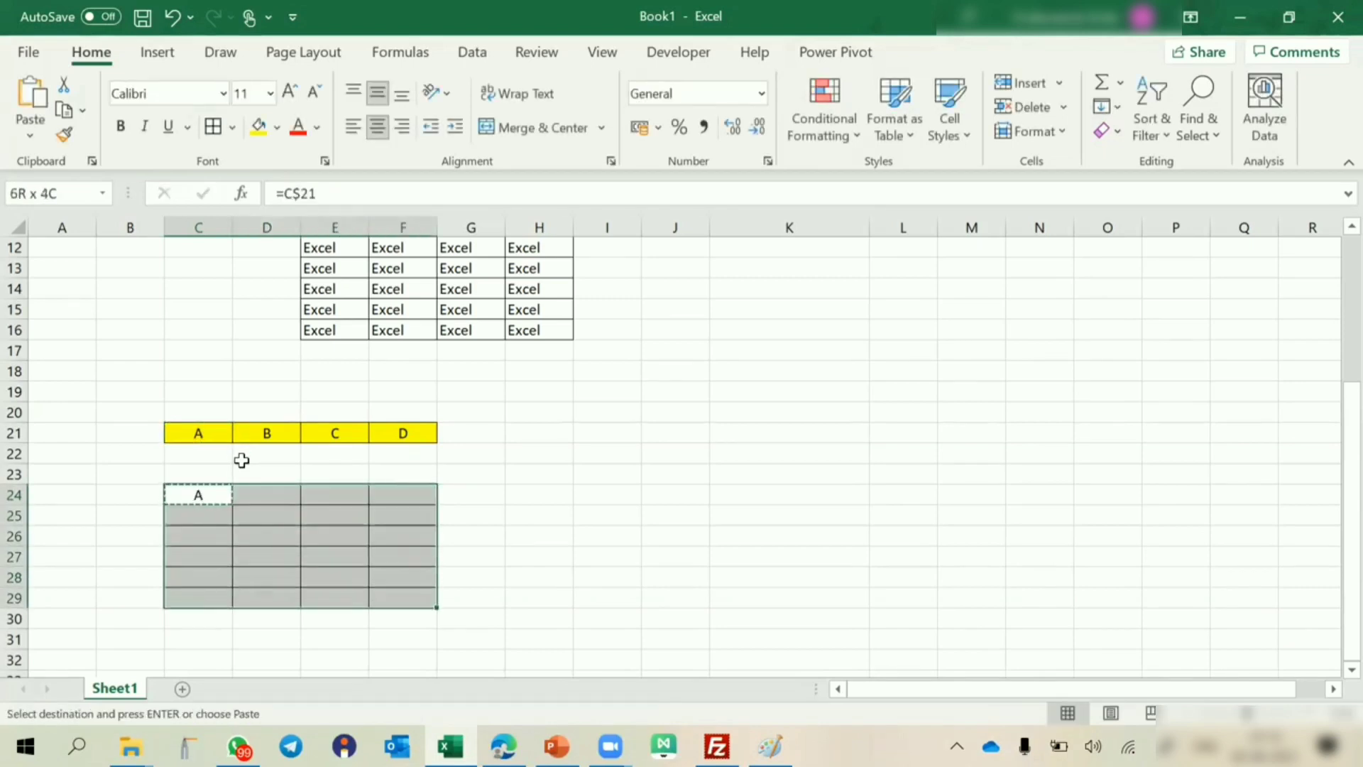
key("ctrl+v")
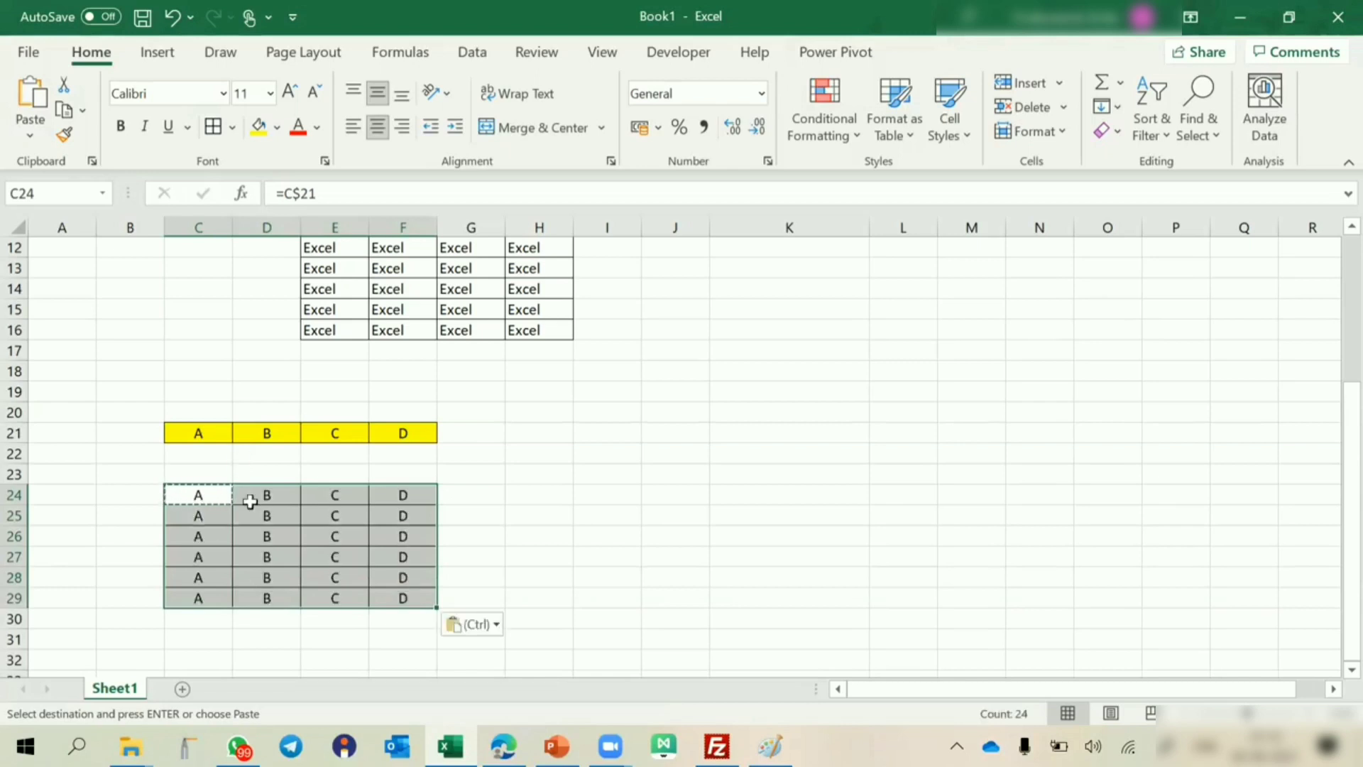
Test the references by changing D21 to WE, undo the change, and check the formula in C24.
left_click(278, 431)
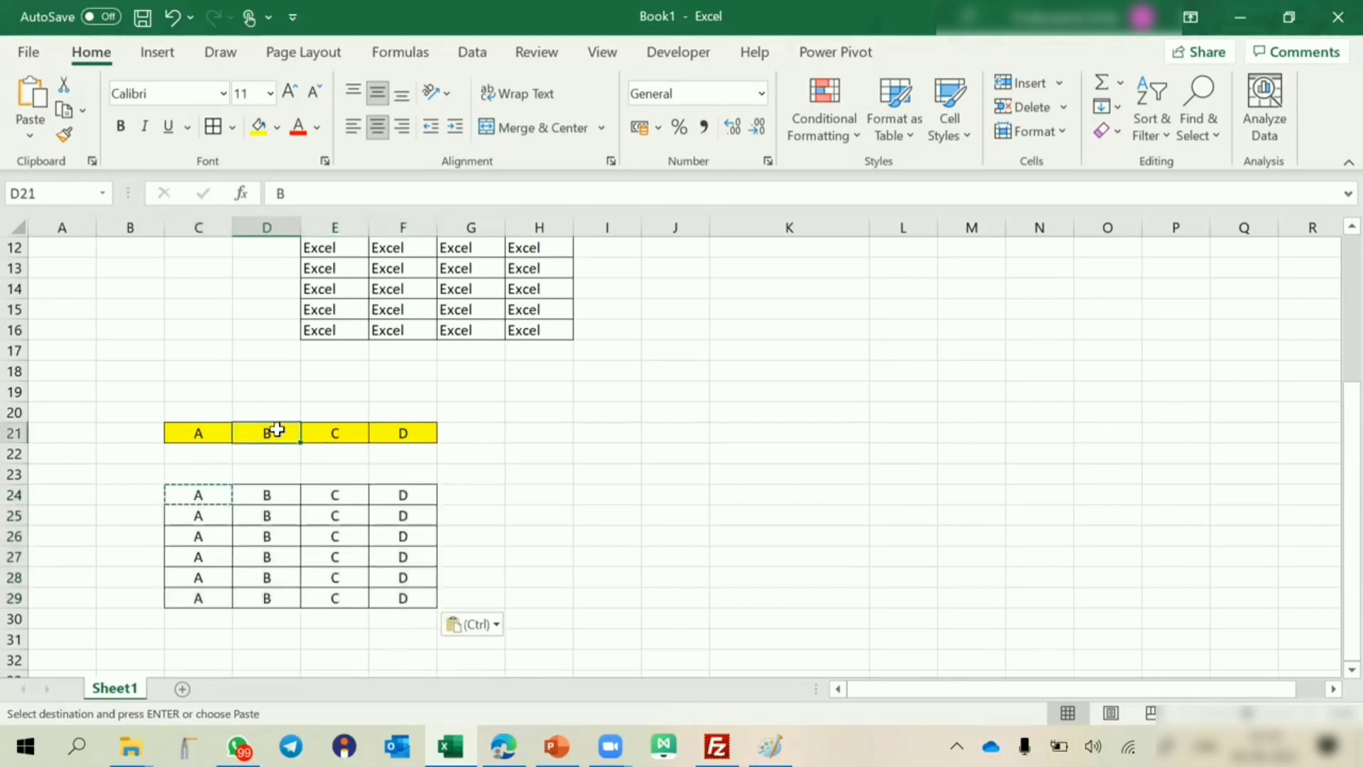
type("WE")
key("Return")
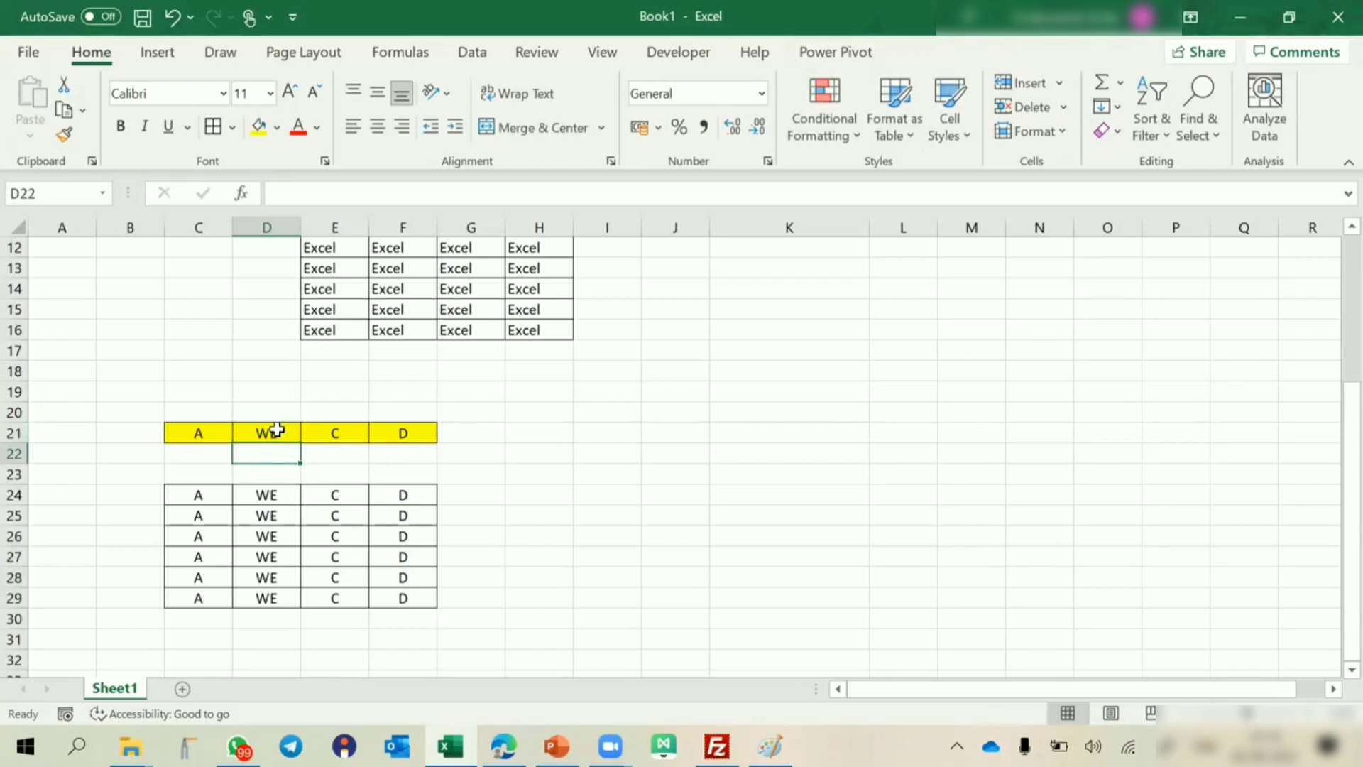
key("ctrl+z")
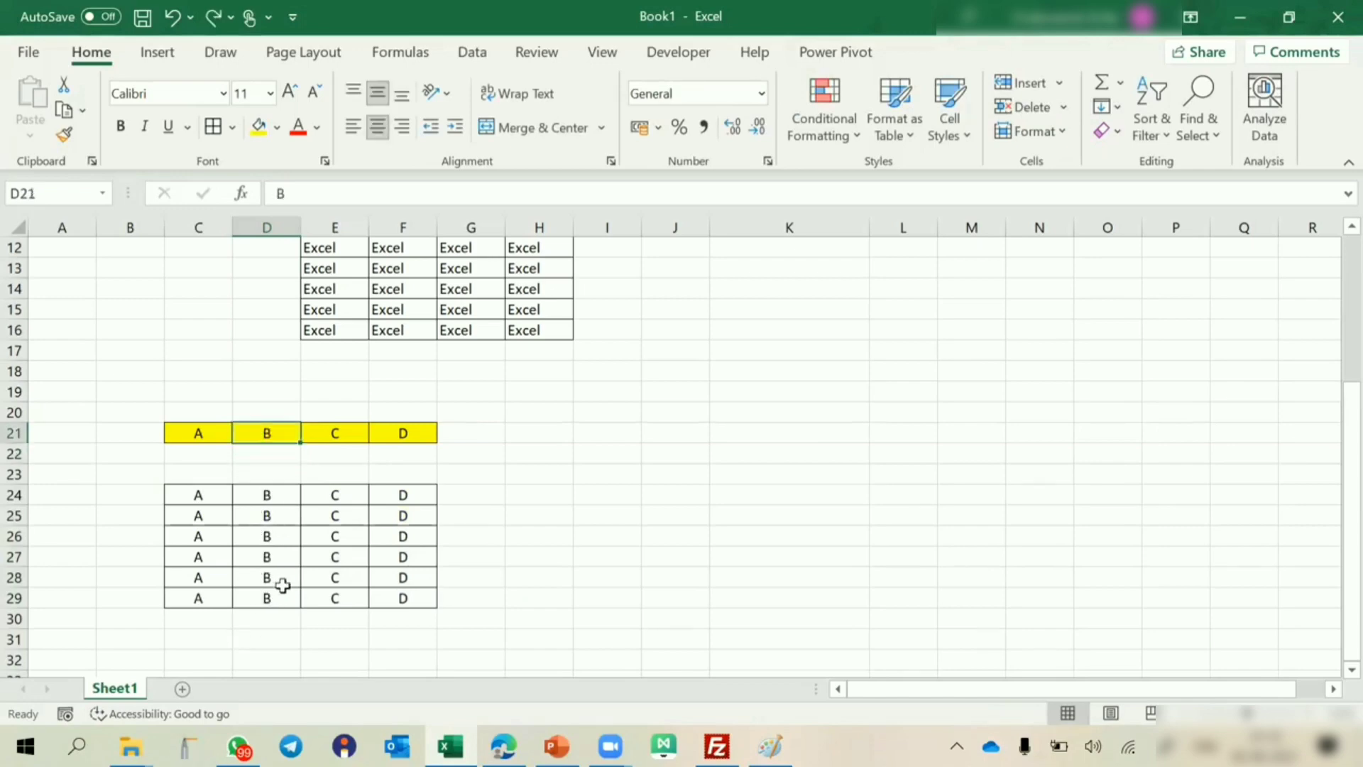
right_click(335, 433)
key("Escape")
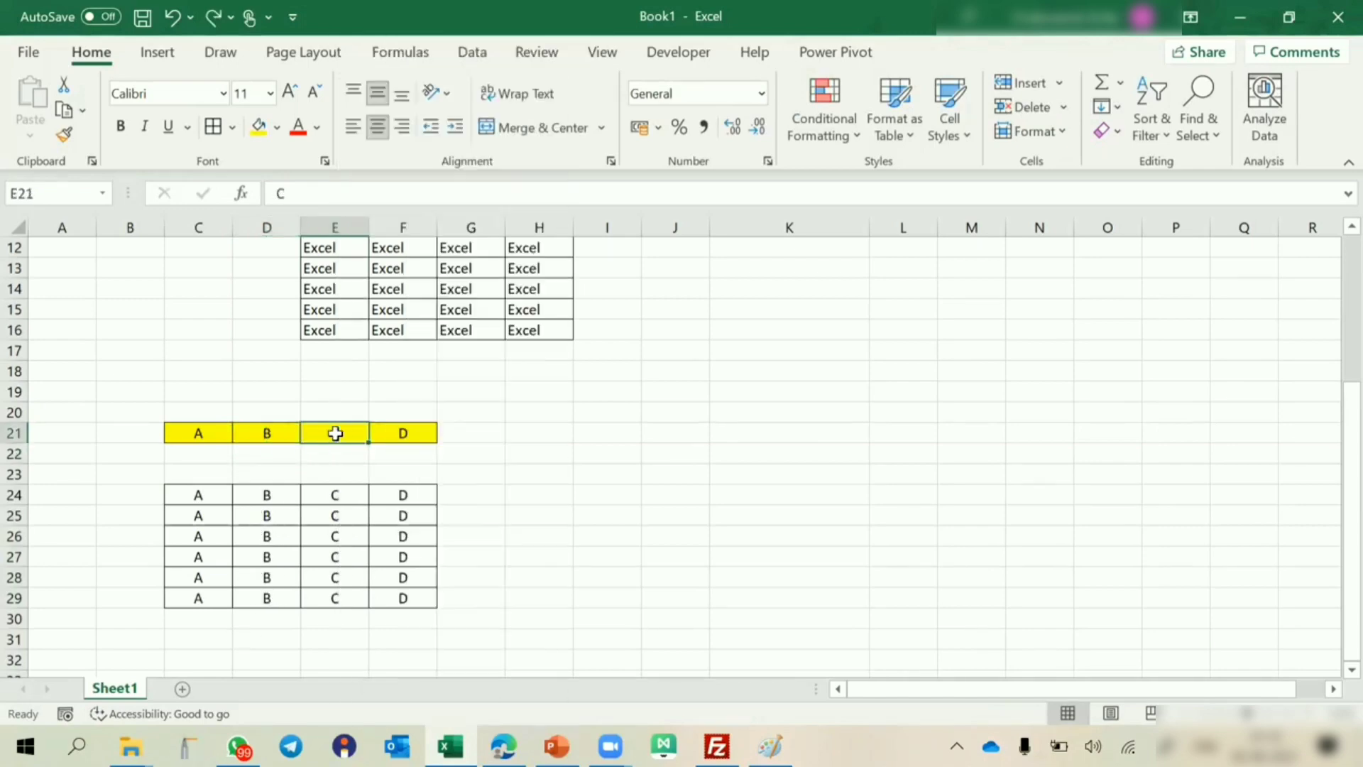
left_click(181, 495)
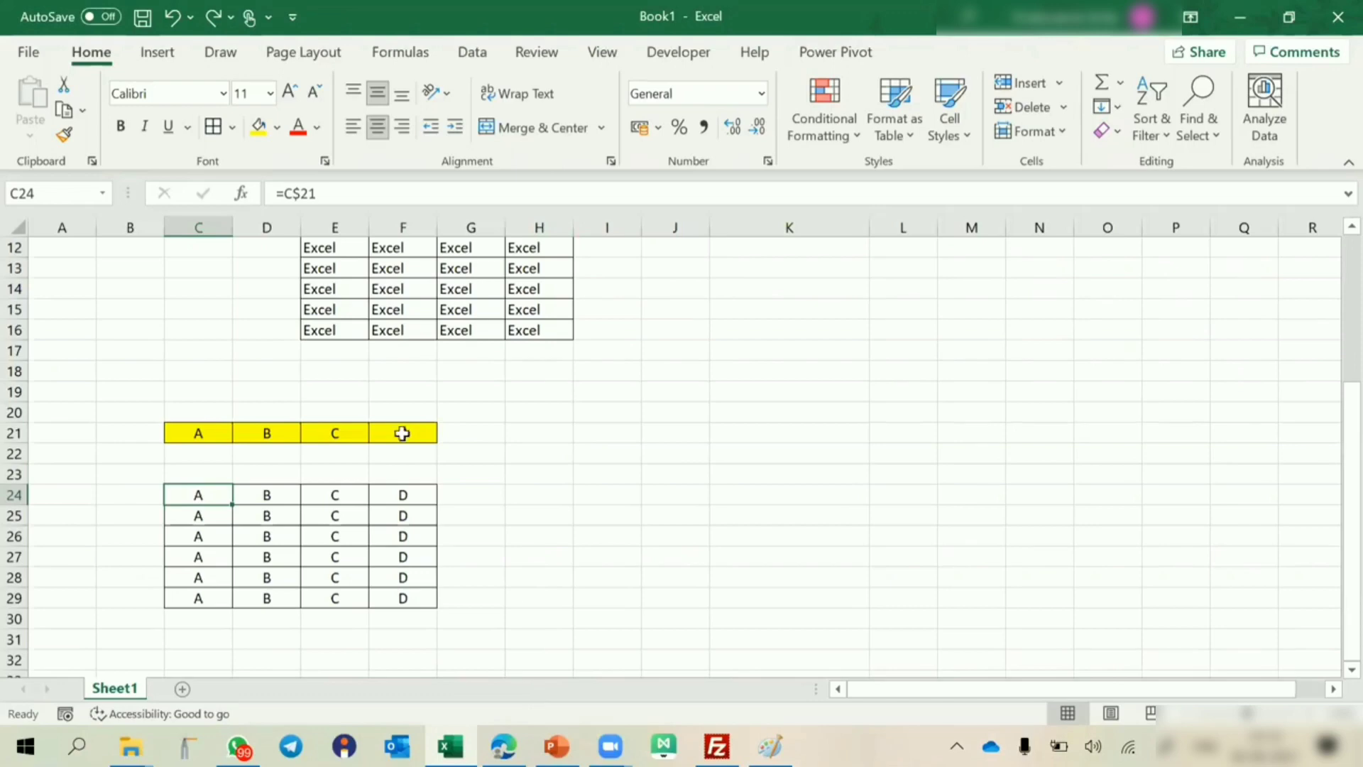
Enter the letters A, B, C and D down cells B32:B35 below the existing table.
scroll(182, 463, "down", 3)
left_click(185, 496)
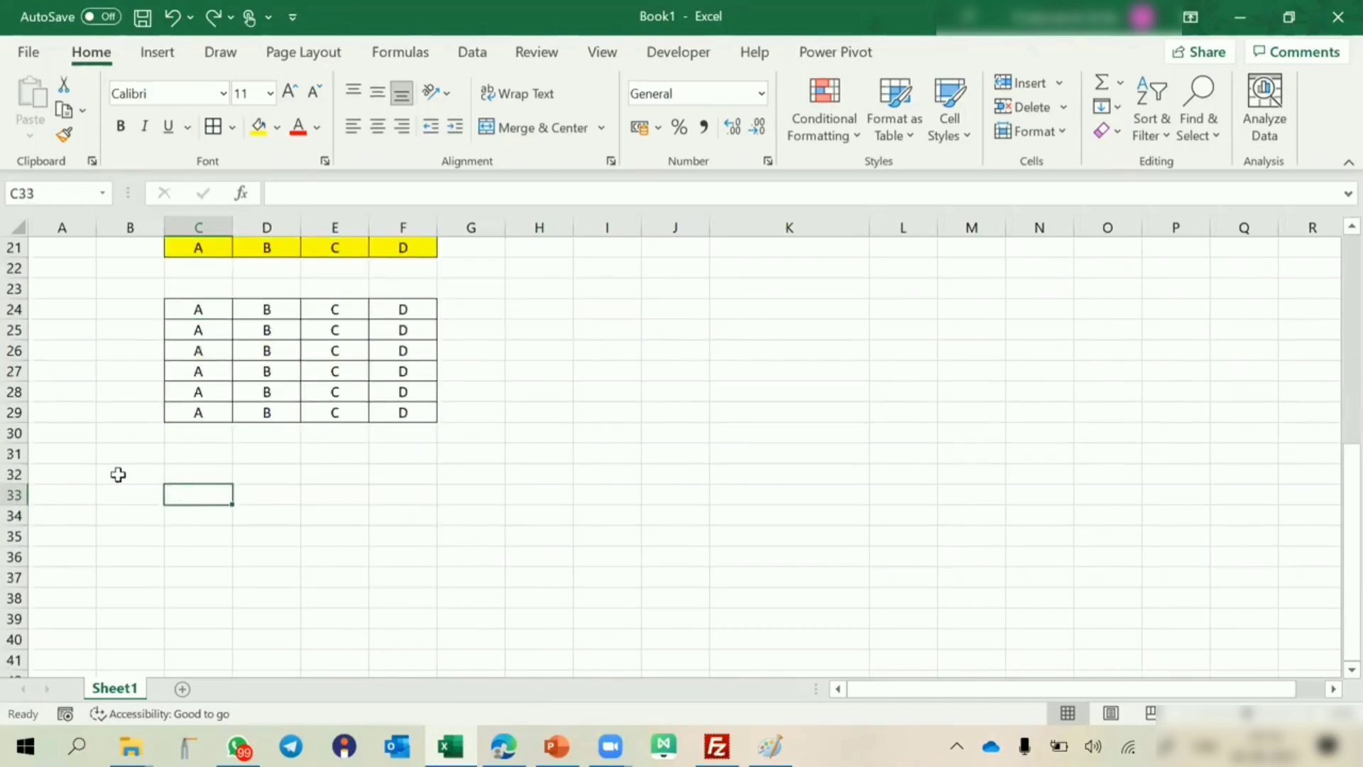
left_click(118, 474)
type("A")
key("Return")
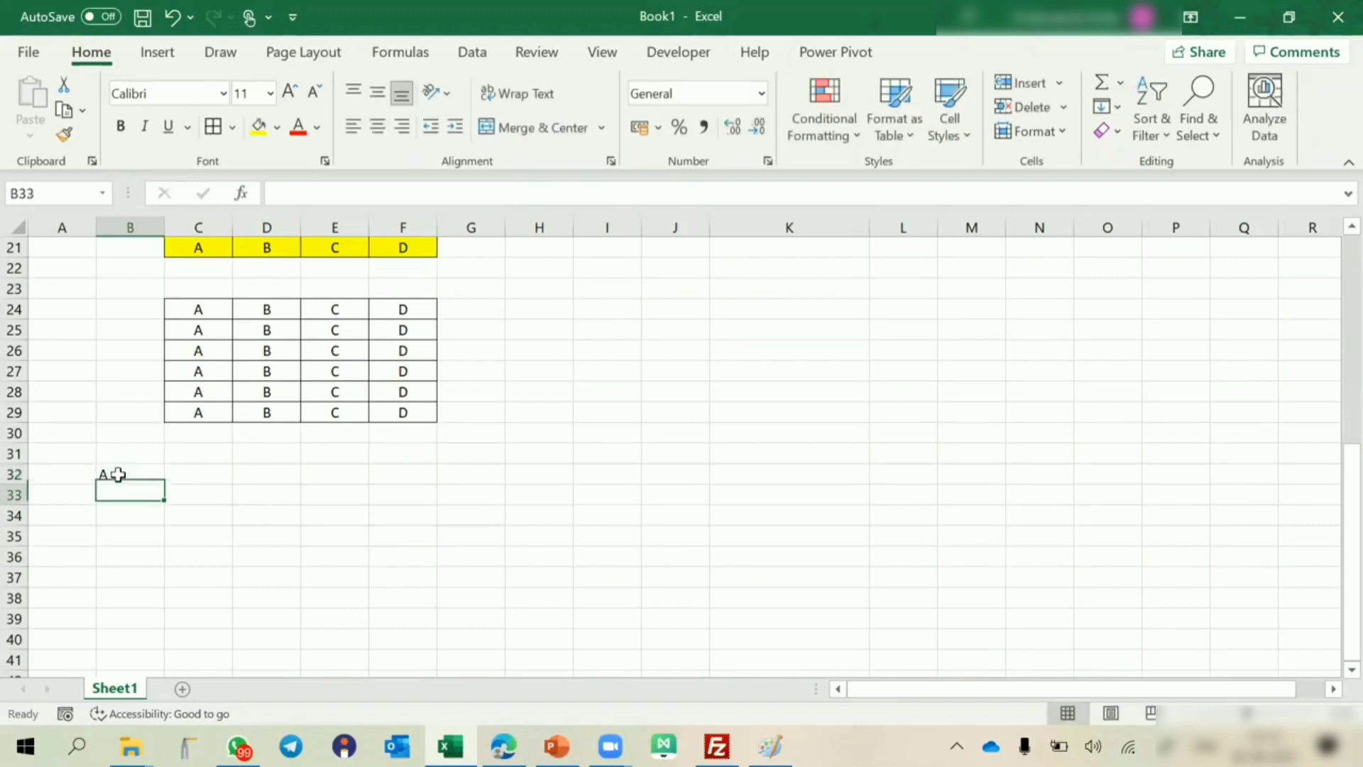
type("B")
key("Return")
type("C")
key("Return")
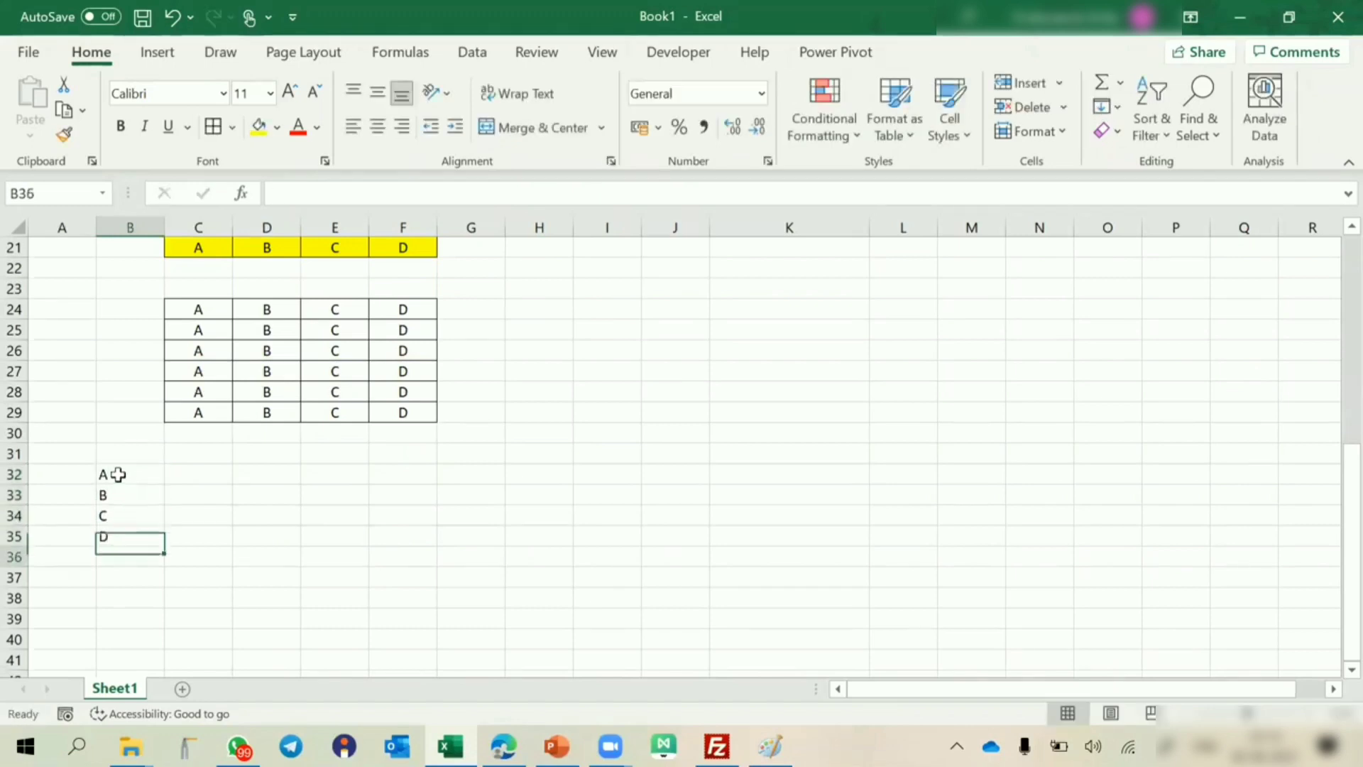
type("D")
key("Return")
Center the letters in B32:B35 horizontally and vertically, and apply borders and yellow fill to the cells.
left_click_drag(117, 474, 120, 529)
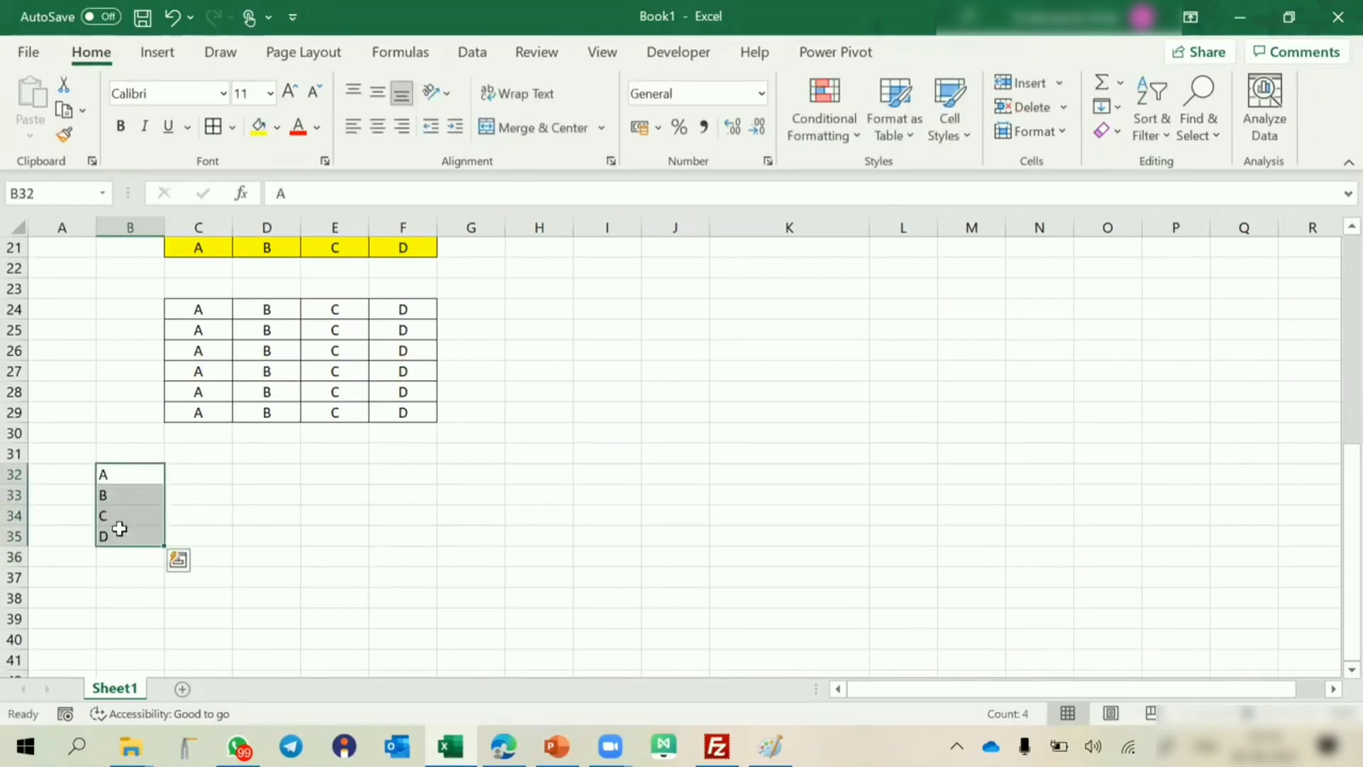
left_click(378, 128)
left_click(379, 98)
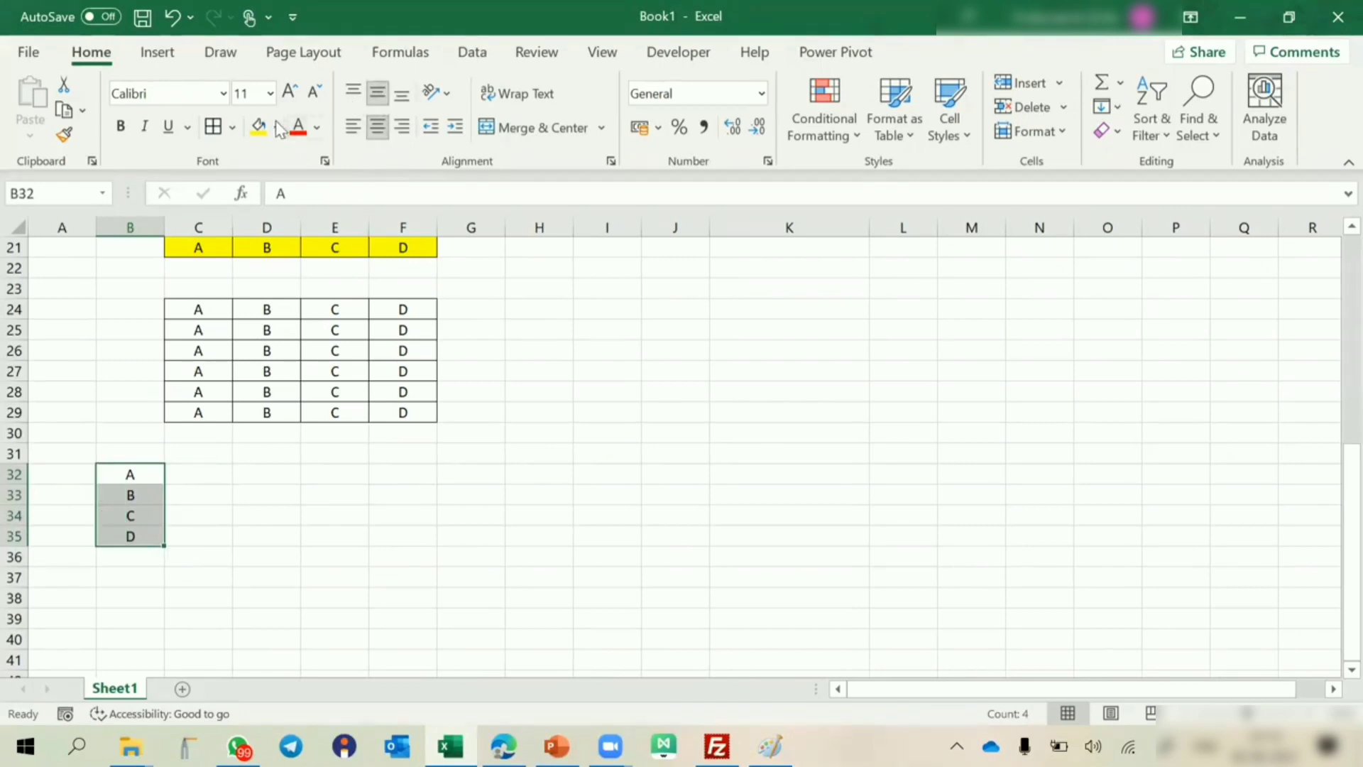
left_click(259, 130)
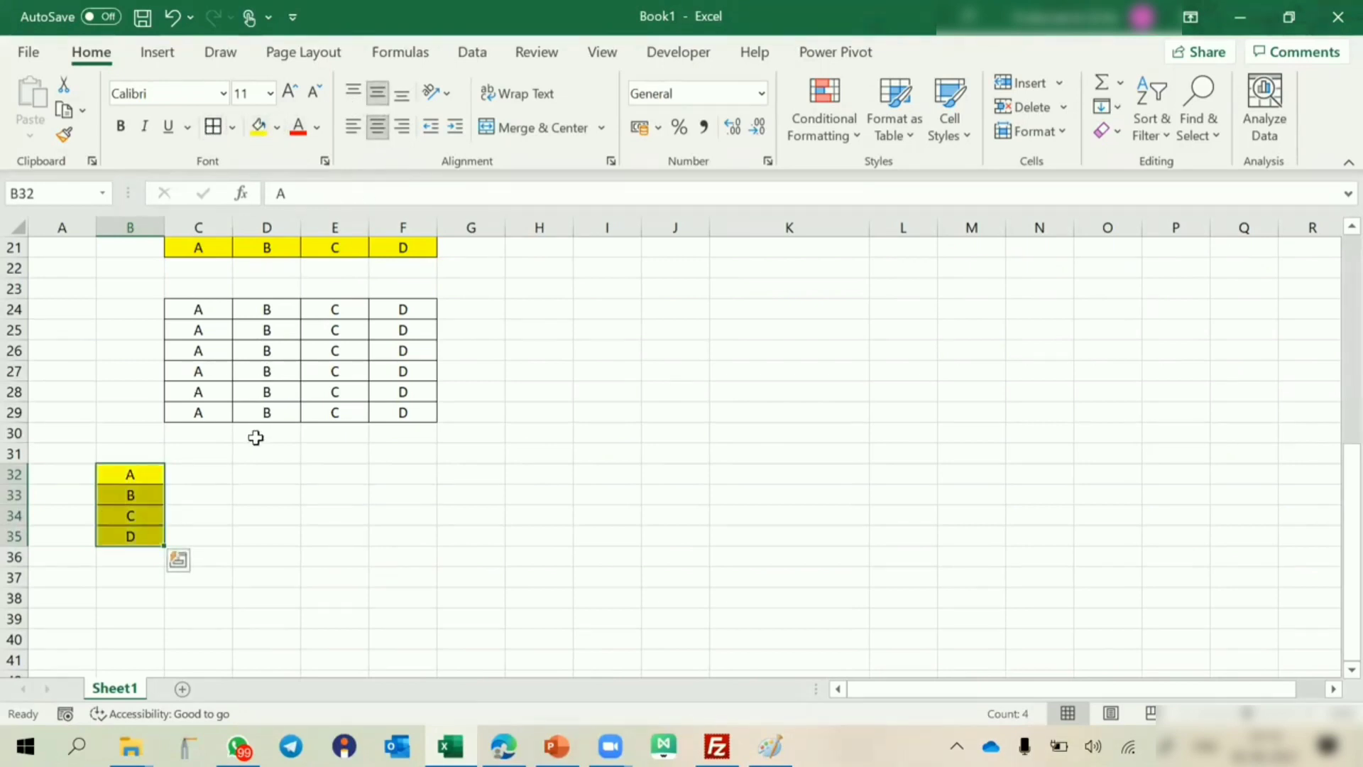
Apply borders to the empty range D32:F35 and center its contents horizontally.
left_click_drag(259, 473, 414, 540)
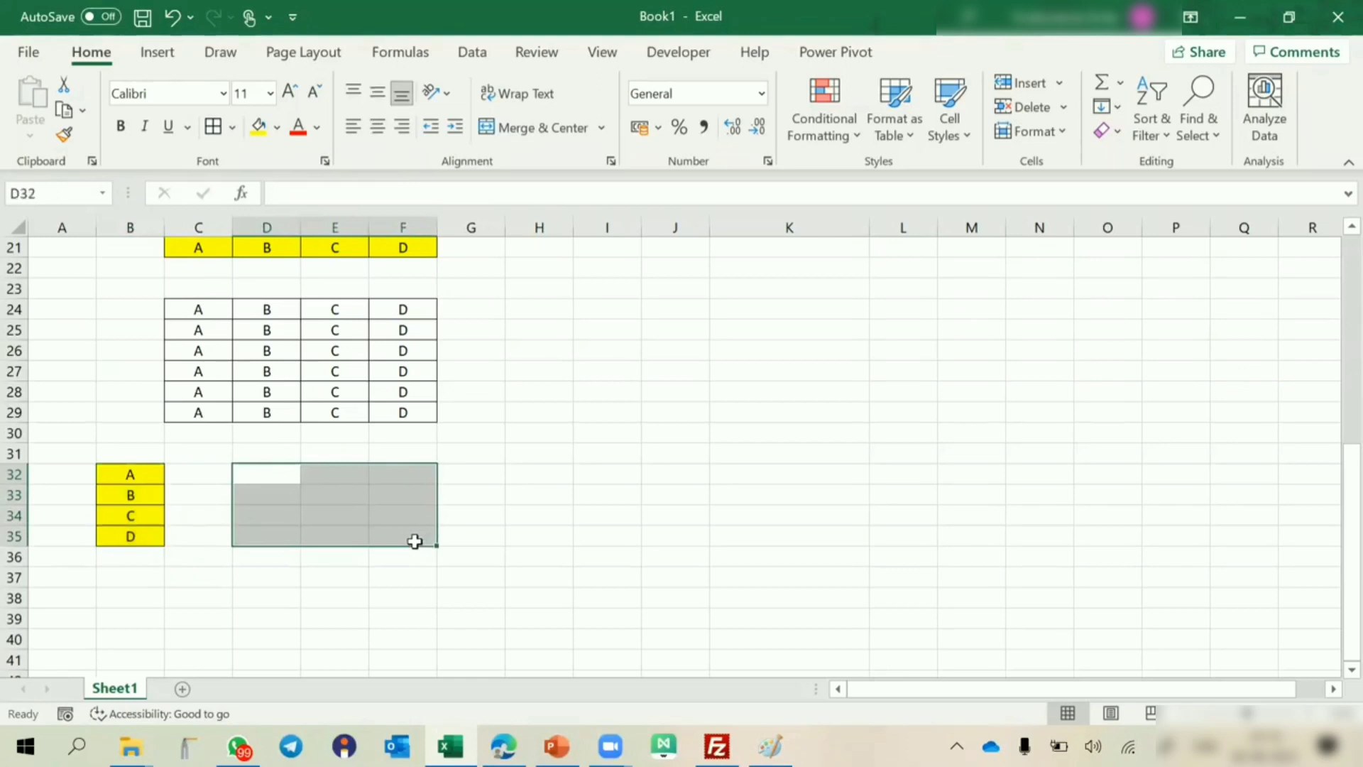
left_click(214, 127)
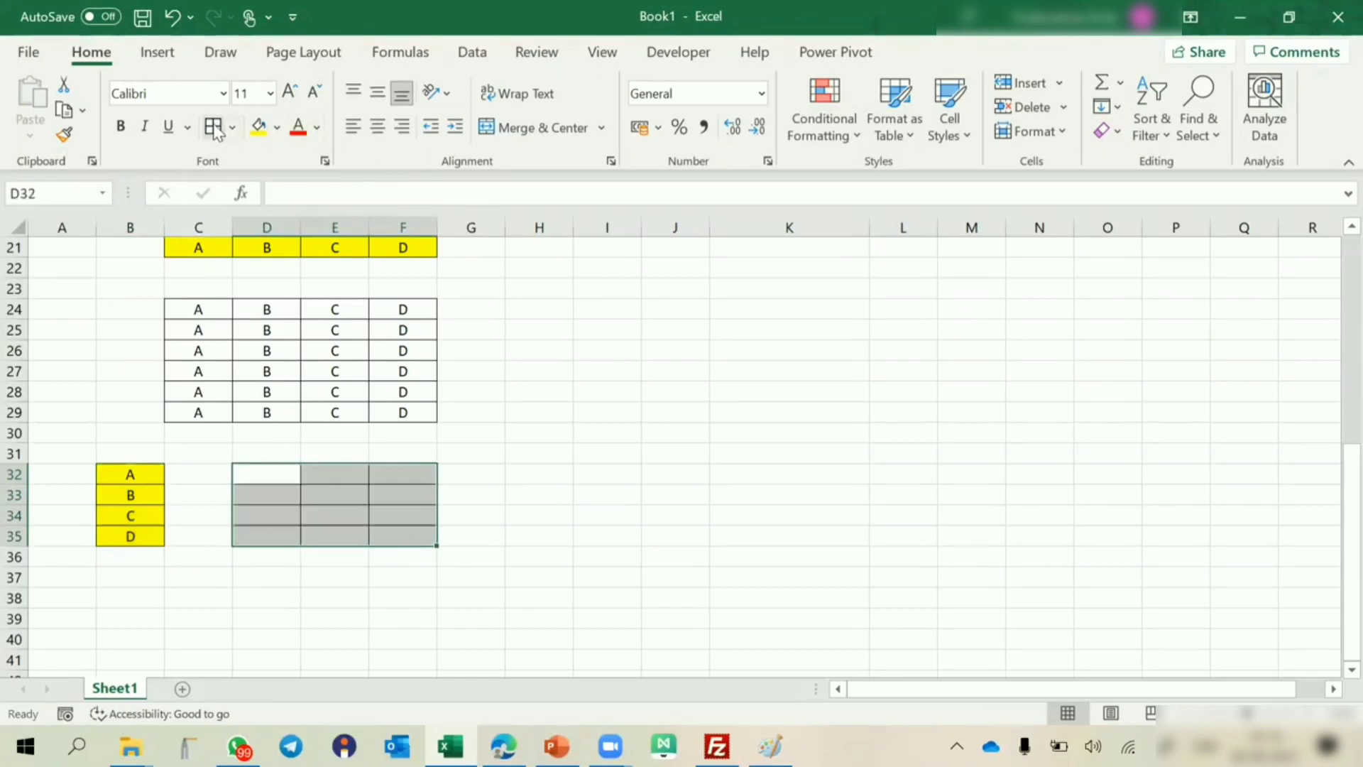
left_click(376, 133)
left_click_drag(266, 473, 391, 491)
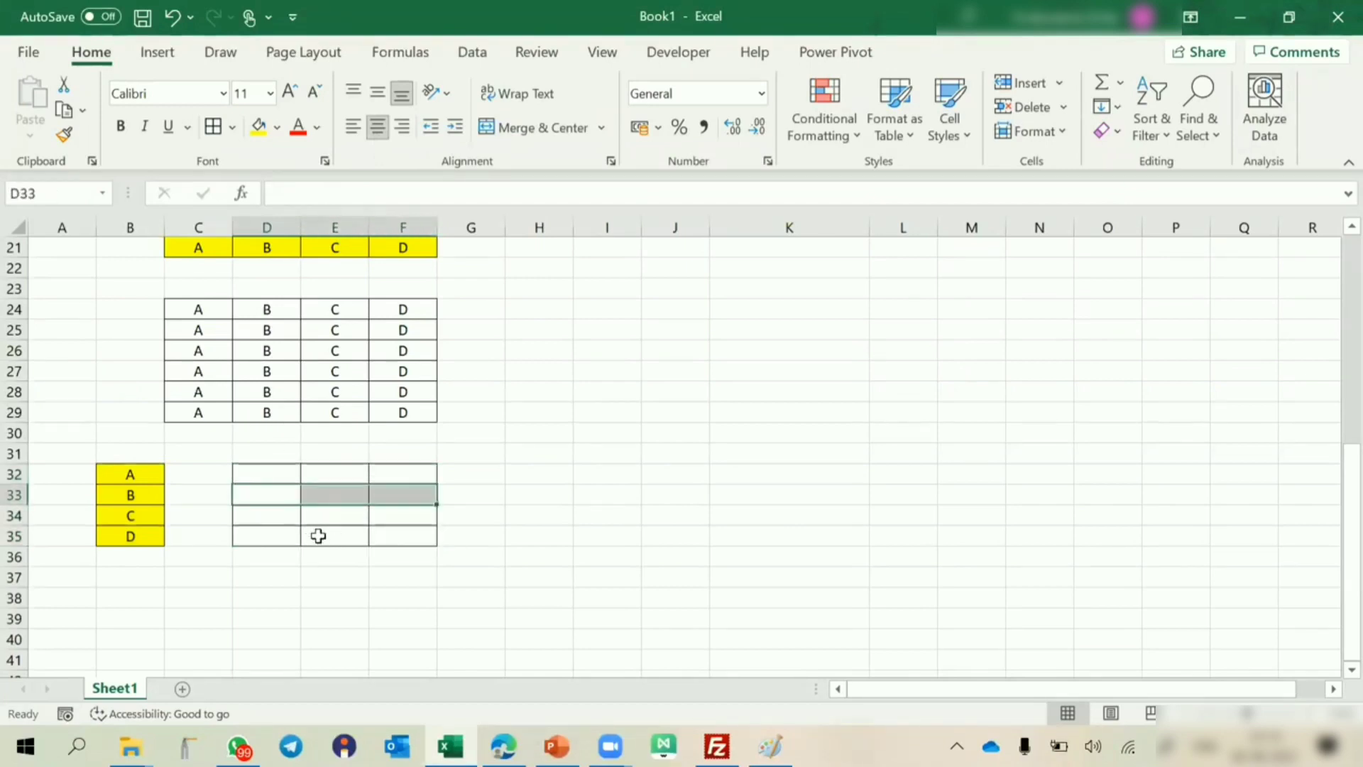
left_click_drag(133, 476, 131, 538)
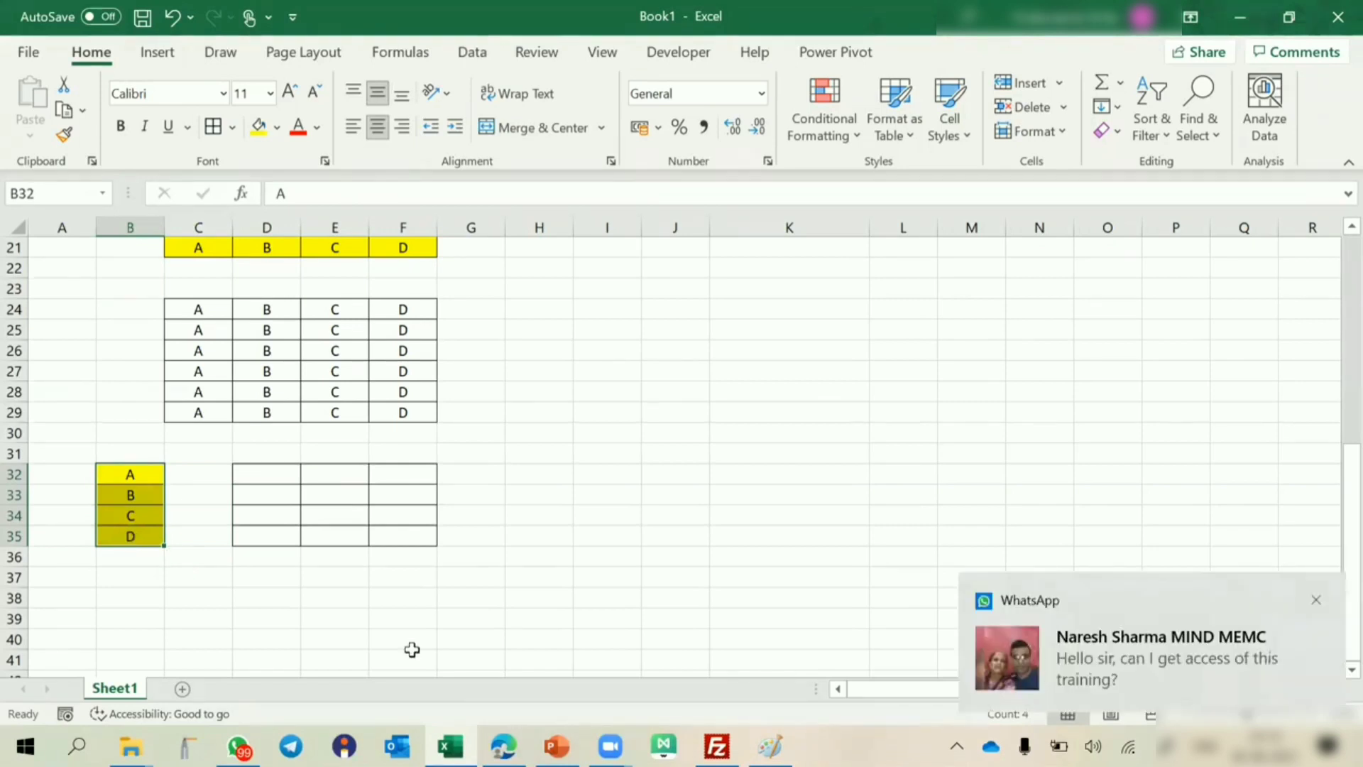
left_click(539, 491)
Enter the formula =$B32 in cell D32, locking only the column of the reference.
left_click(270, 471)
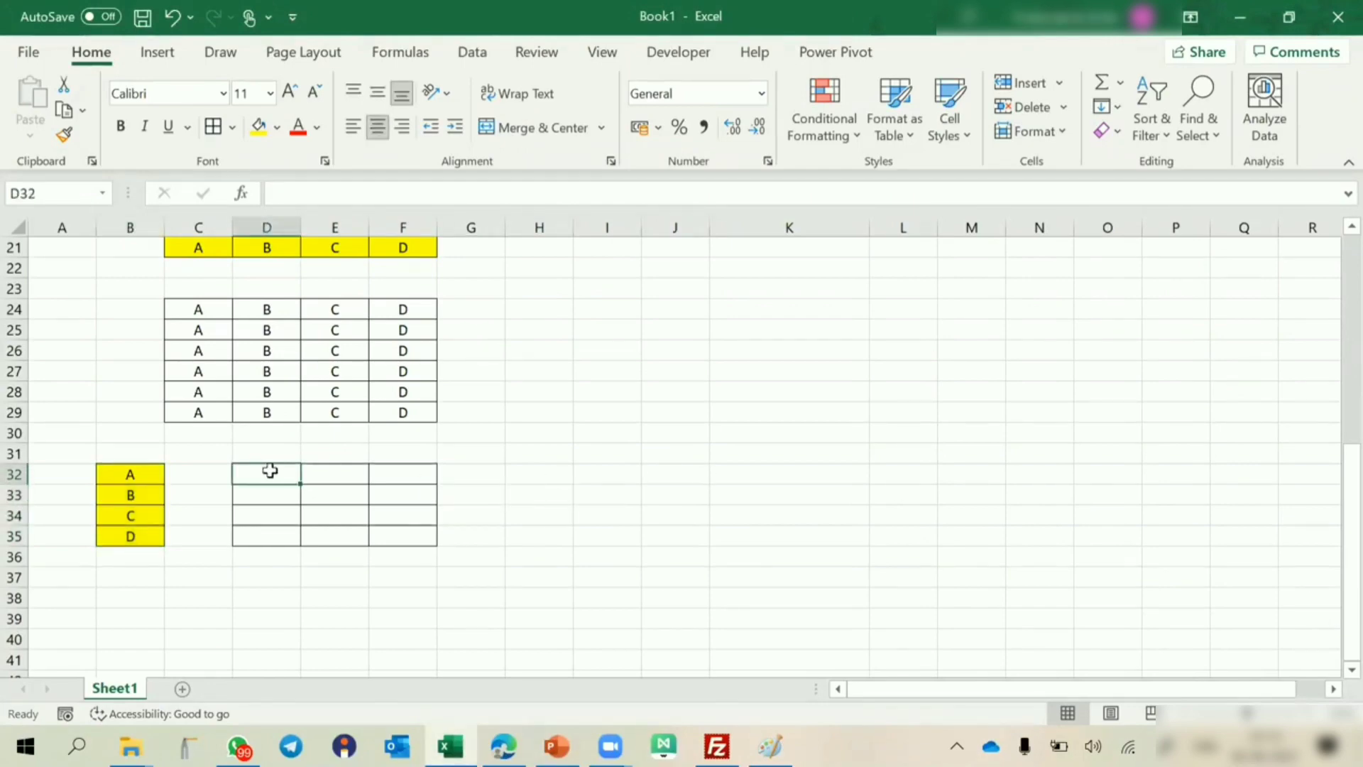
type("=")
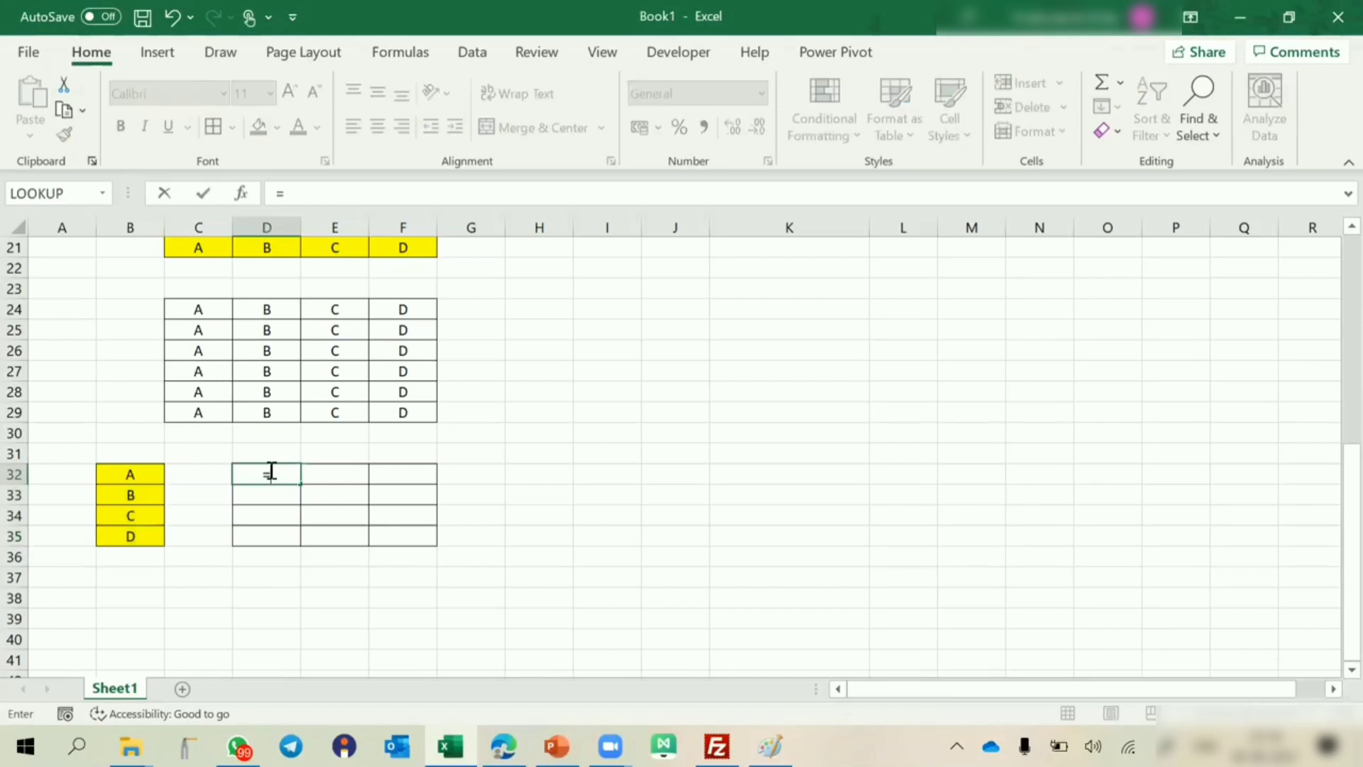
left_click(149, 471)
key("F4")
key("F4")
key("F4")
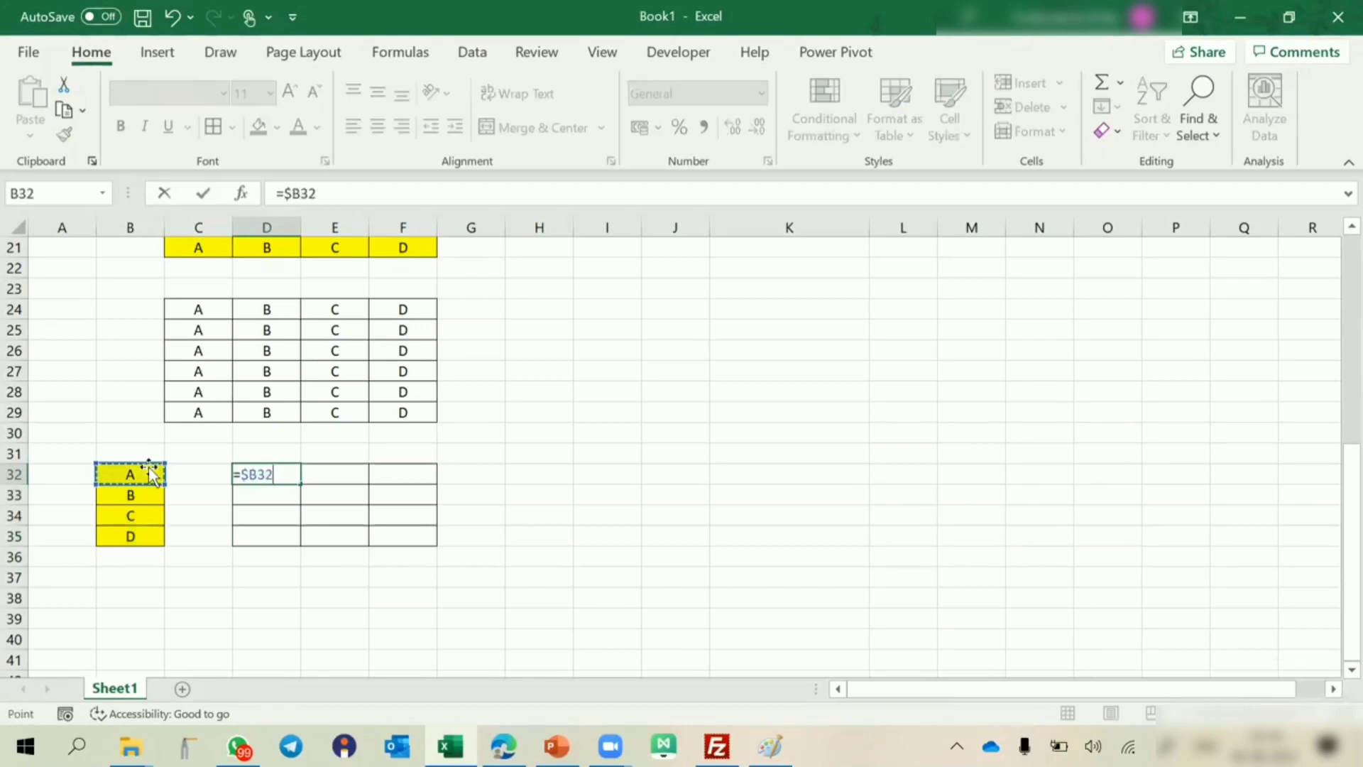
key("Return")
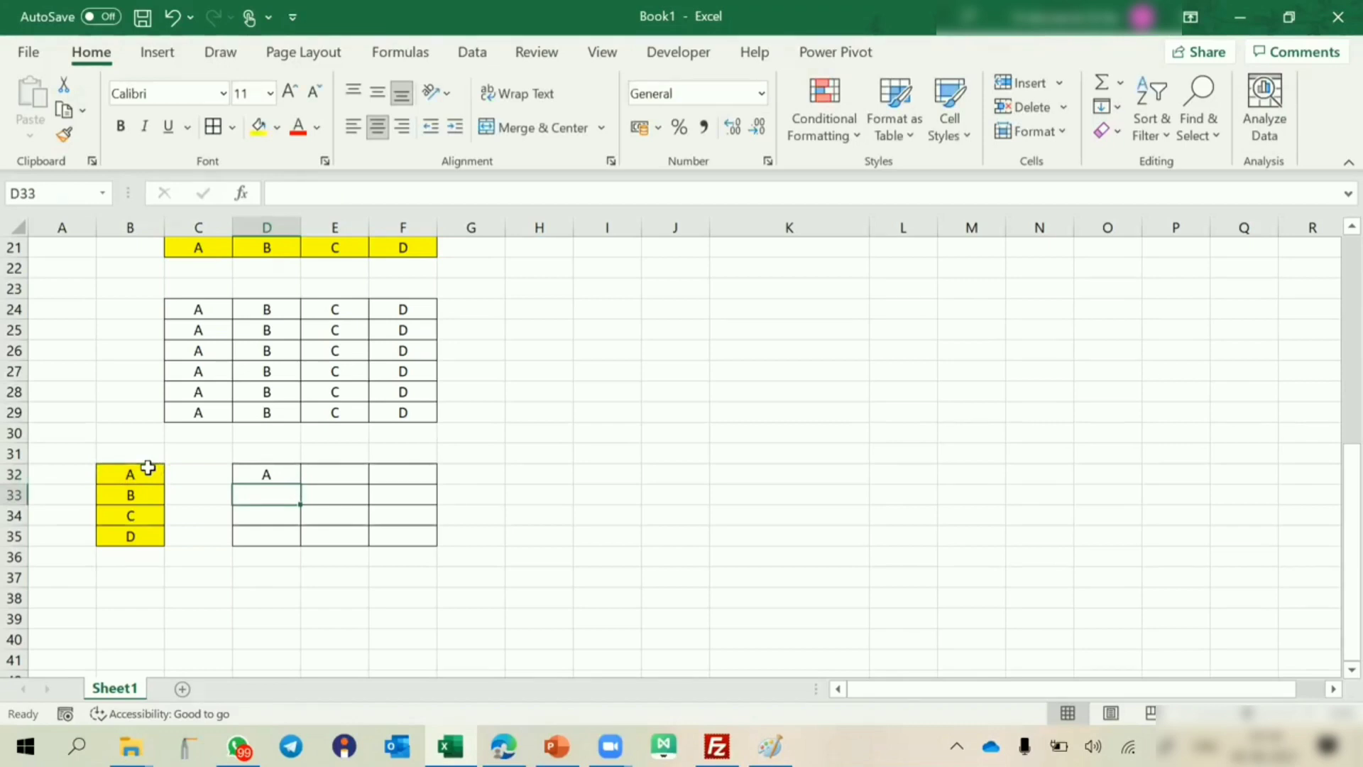
Copy the D32 formula across the bordered range D32:F35 and end copy mode.
scroll(148, 467, "down", 3)
key("Up")
key("ctrl+c")
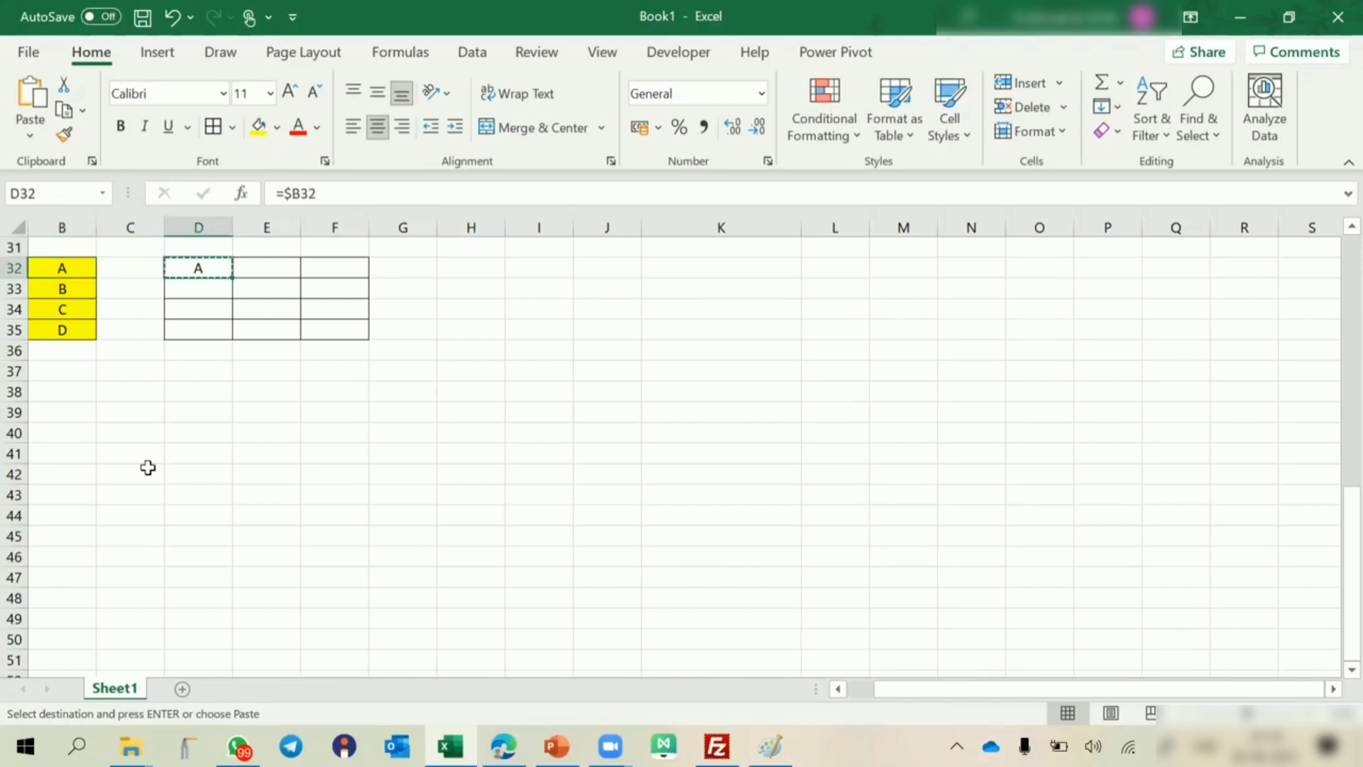
key("shift+Right")
key("shift+Right")
key("shift+Down")
key("shift+Down")
key("shift+Down")
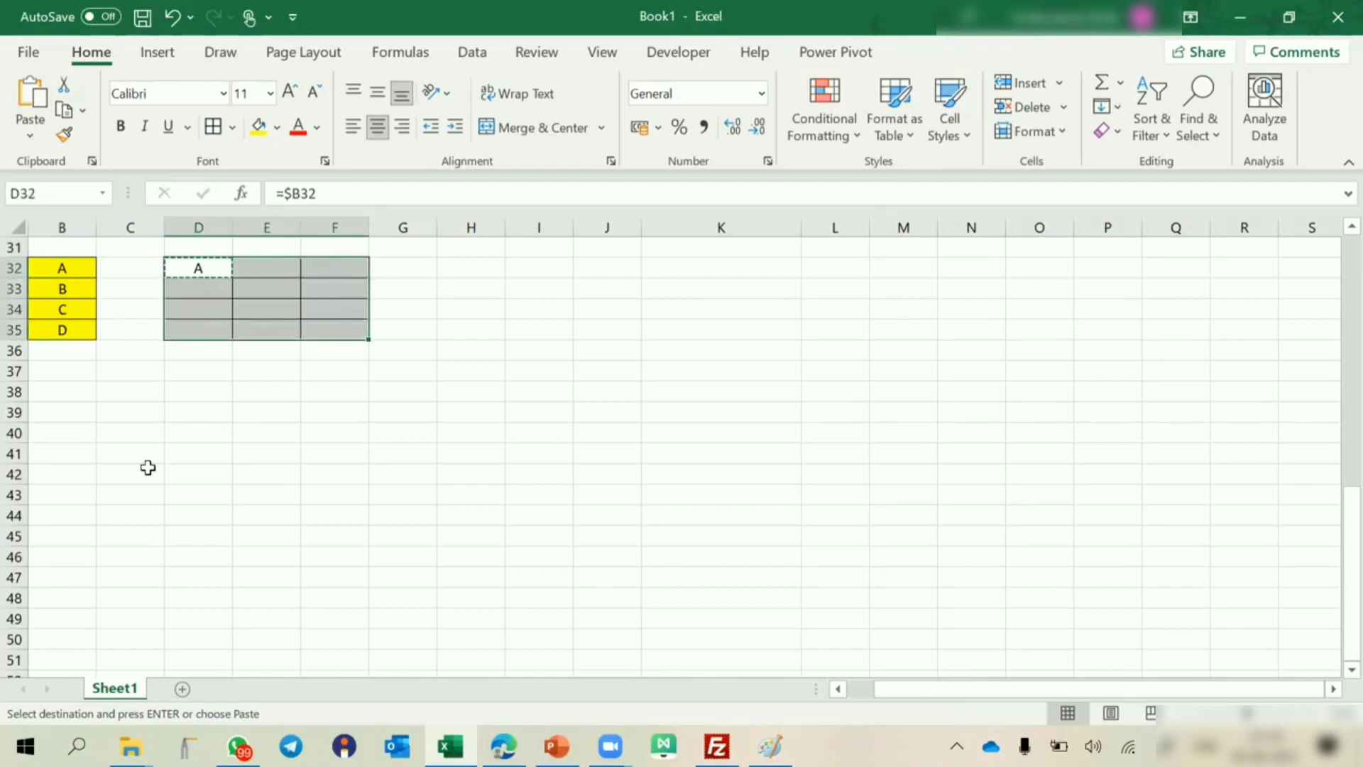
key("ctrl+v")
left_click(292, 518)
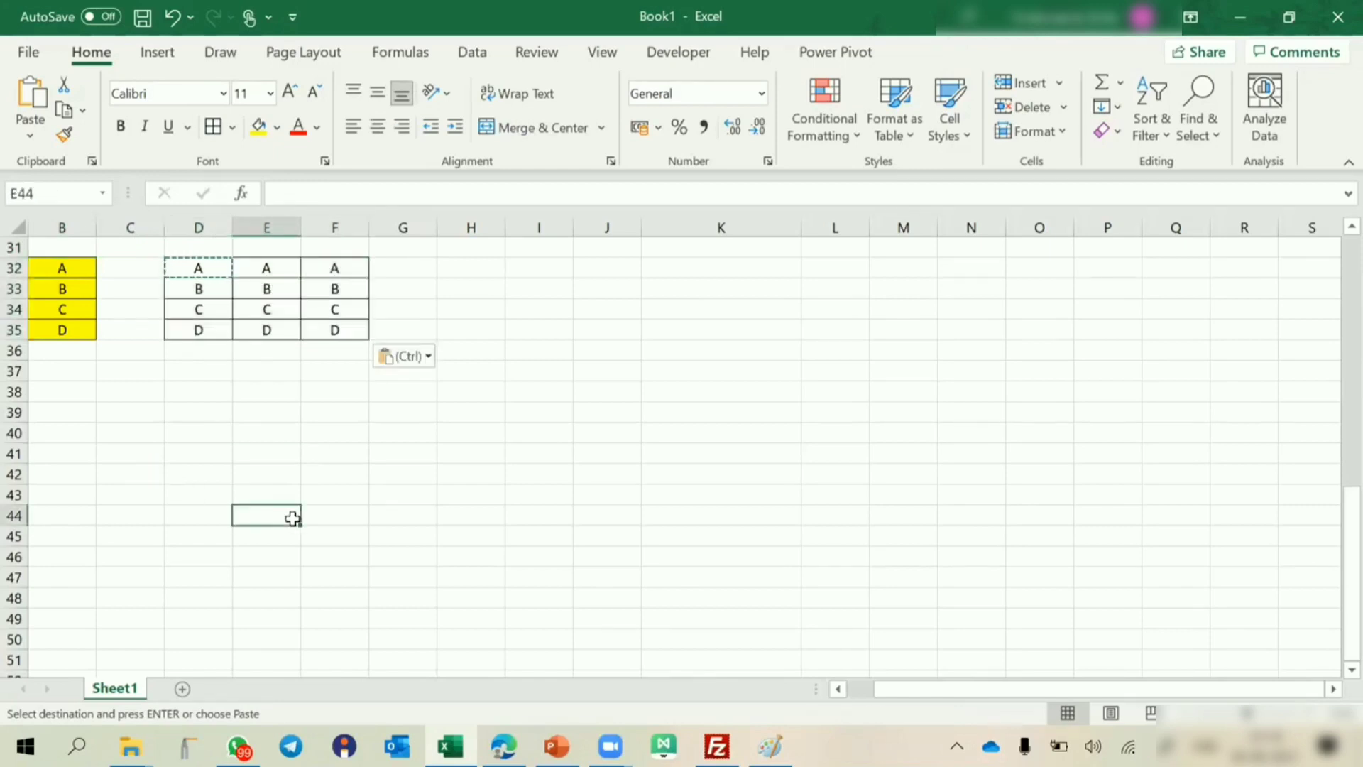
key("Escape")
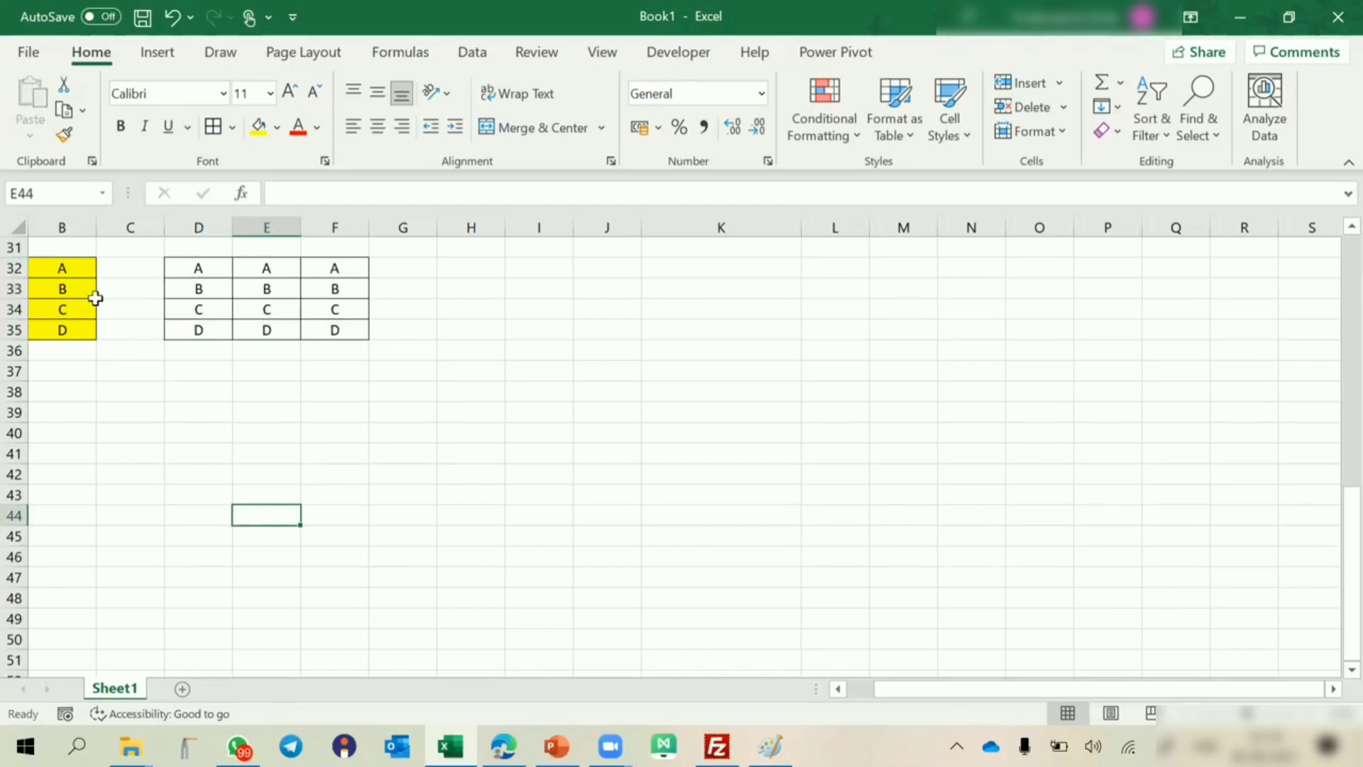
Test the column-locked references by changing B34 to E, and undo the change.
left_click(68, 309)
type("E")
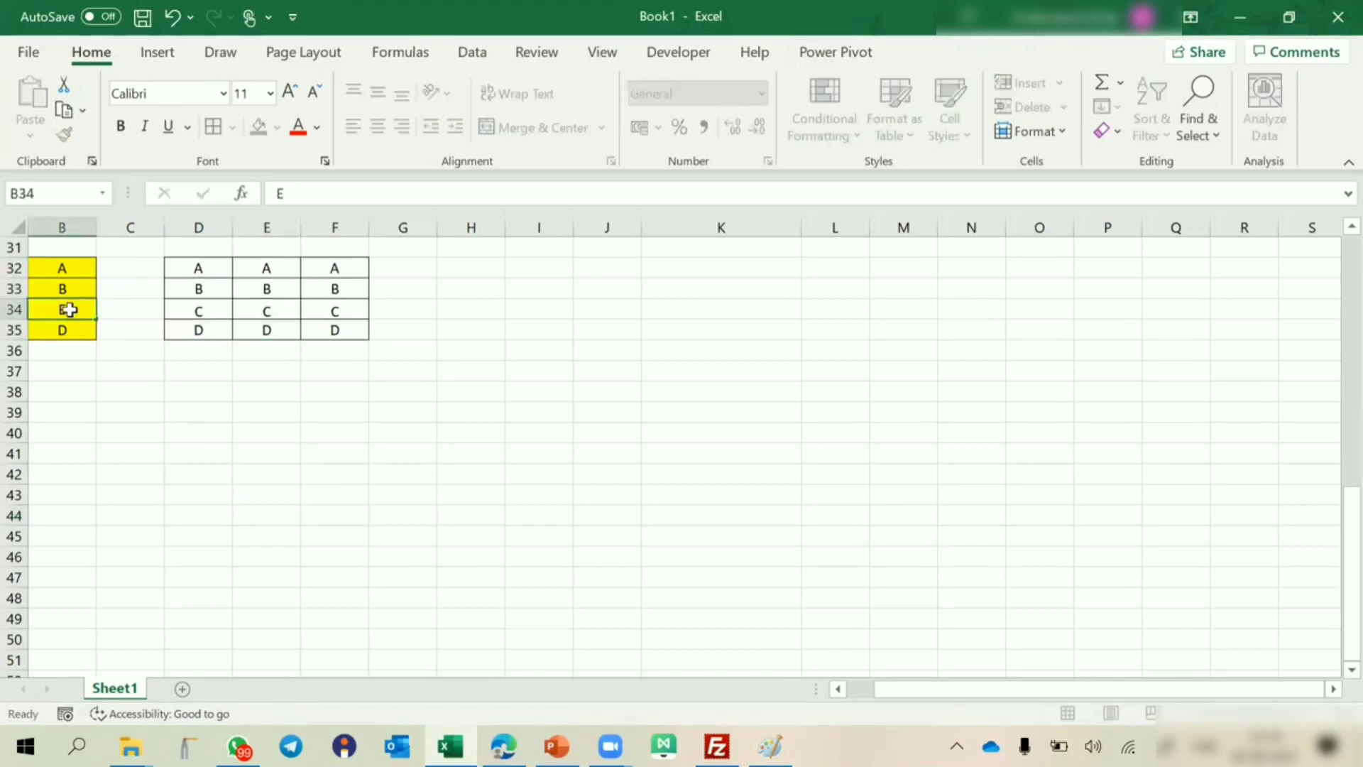
key("Return")
key("ctrl+z")
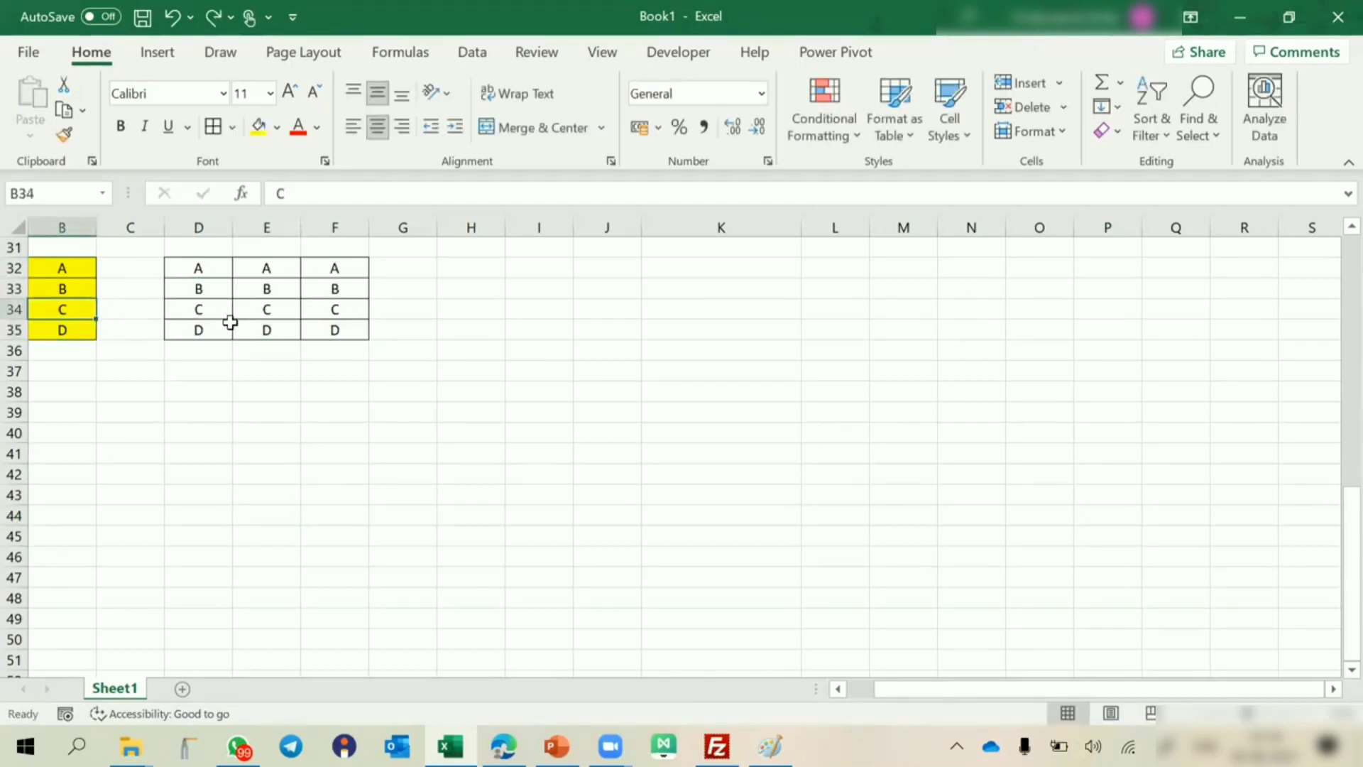
Fill cell K30 with yellow, enter the label "Mixed Referencing" in it and make it bold.
scroll(230, 315, "up", 3)
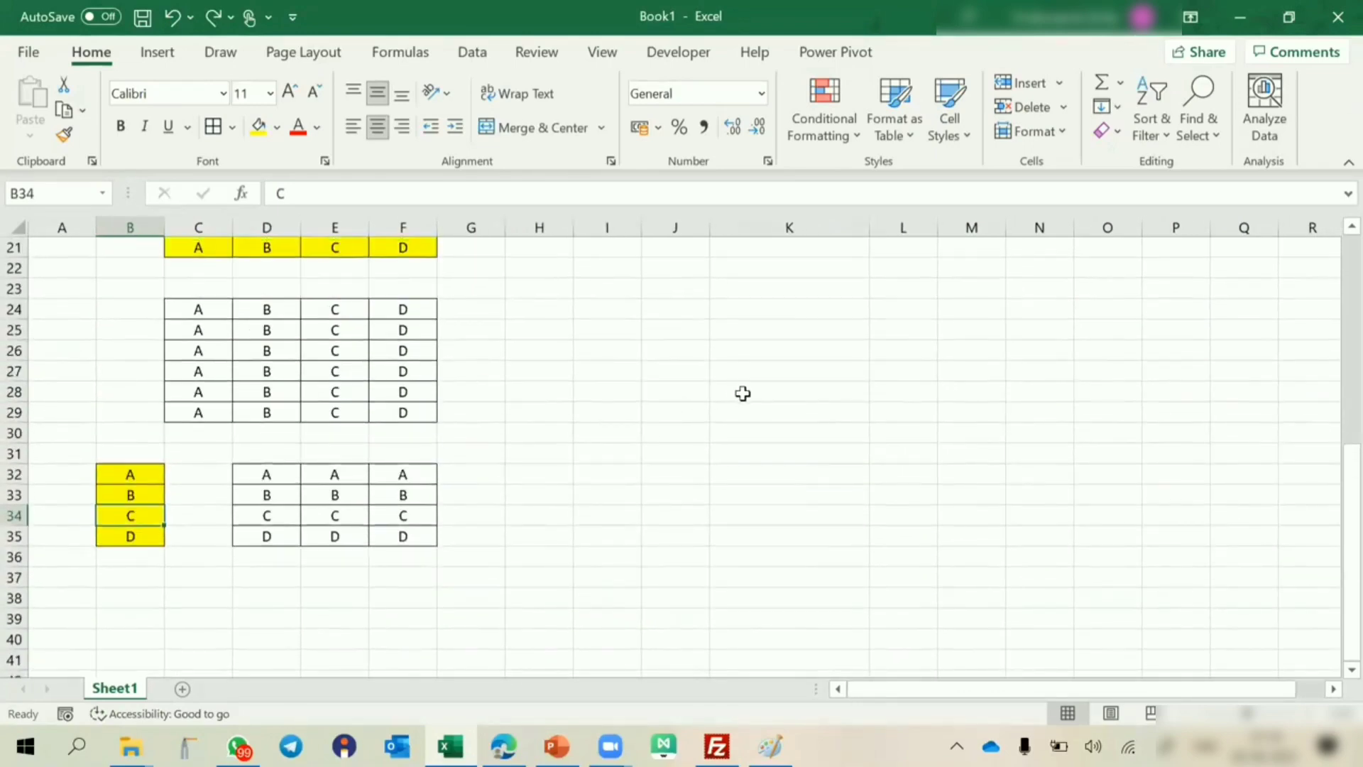
left_click(752, 432)
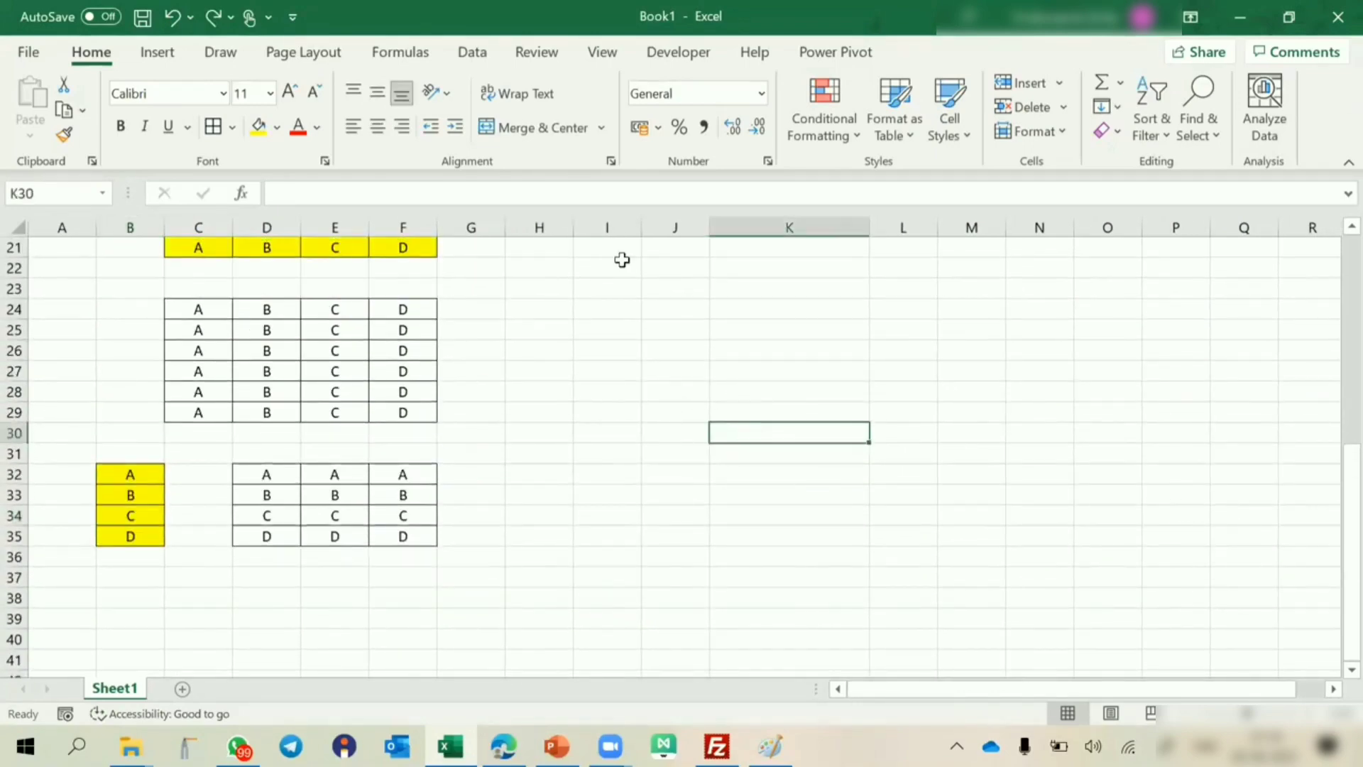
left_click(259, 127)
type("Mix")
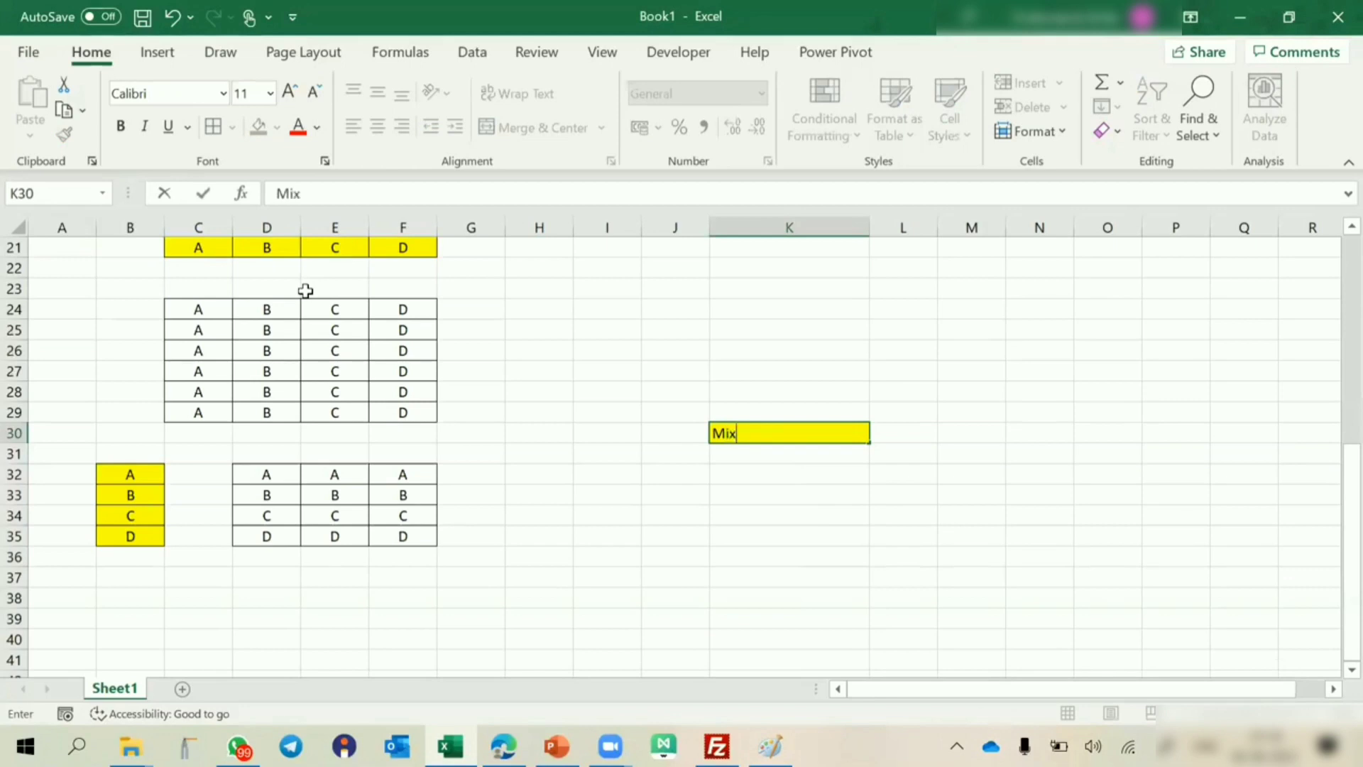
type("ed Referencing")
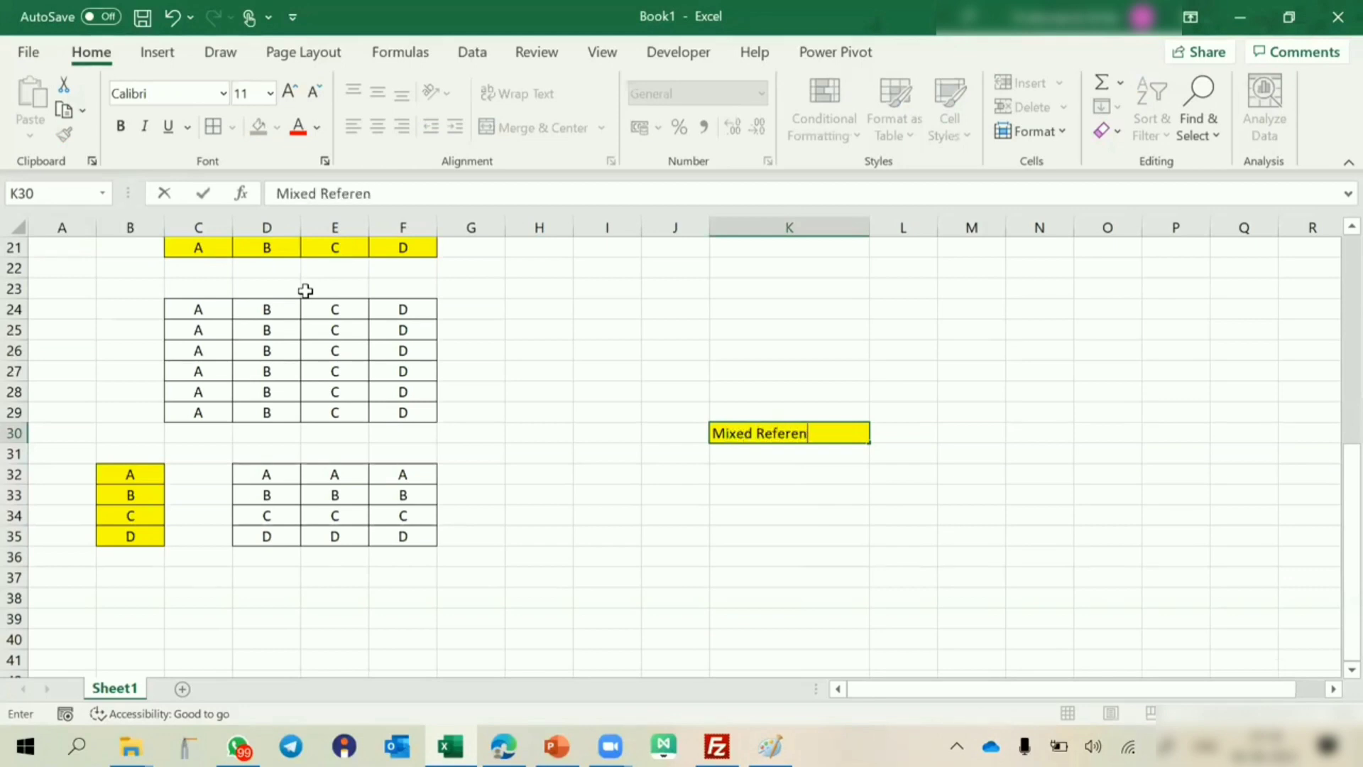
key("ctrl+Return")
key("Up")
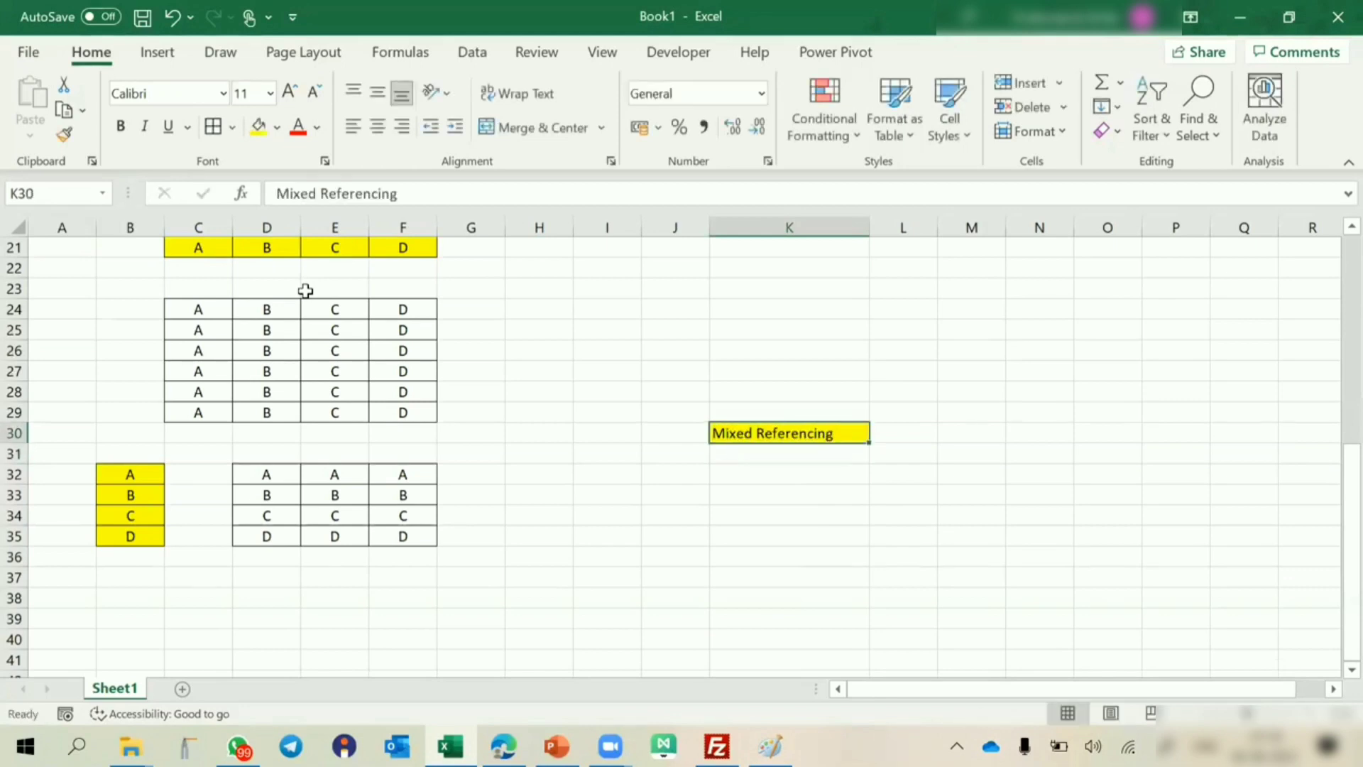
key("ctrl+b")
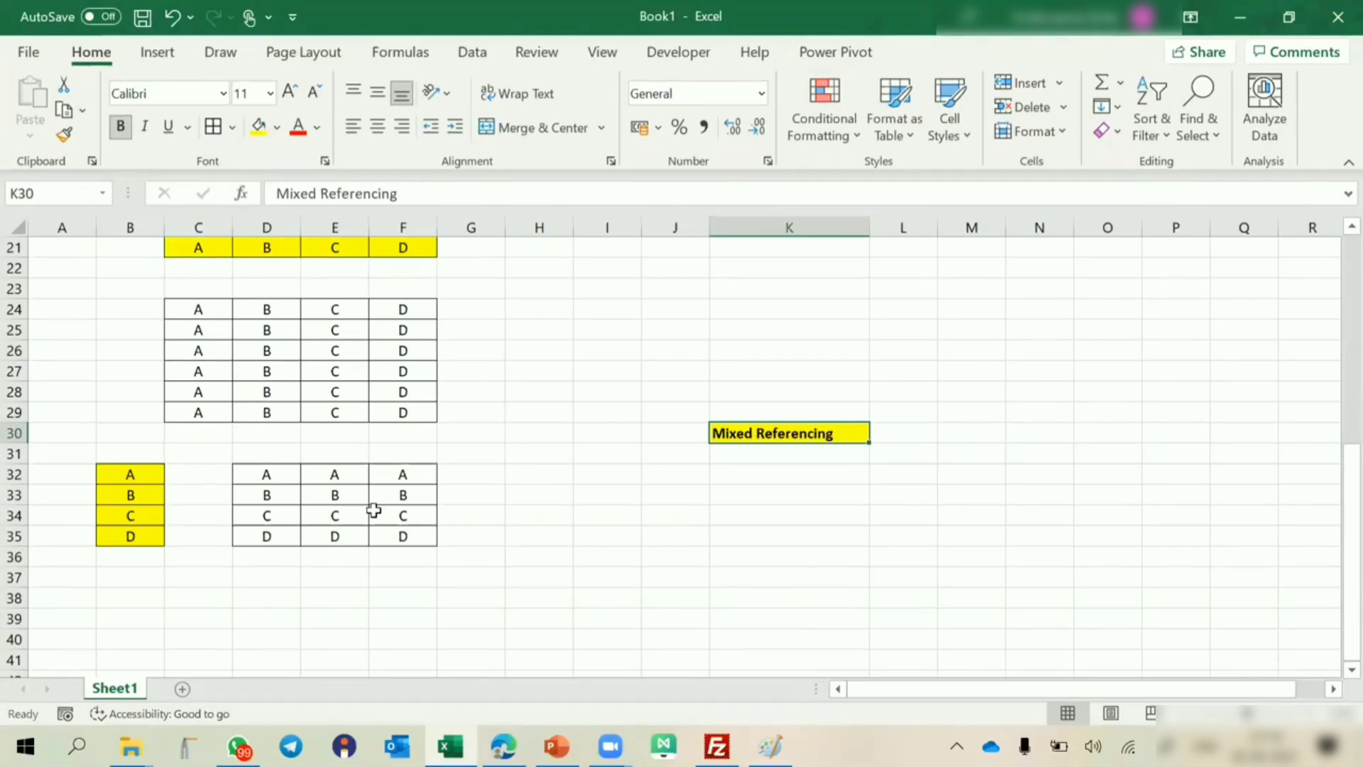
Enter 1 in cell B39, below the column-locked table.
scroll(373, 509, "up", 2)
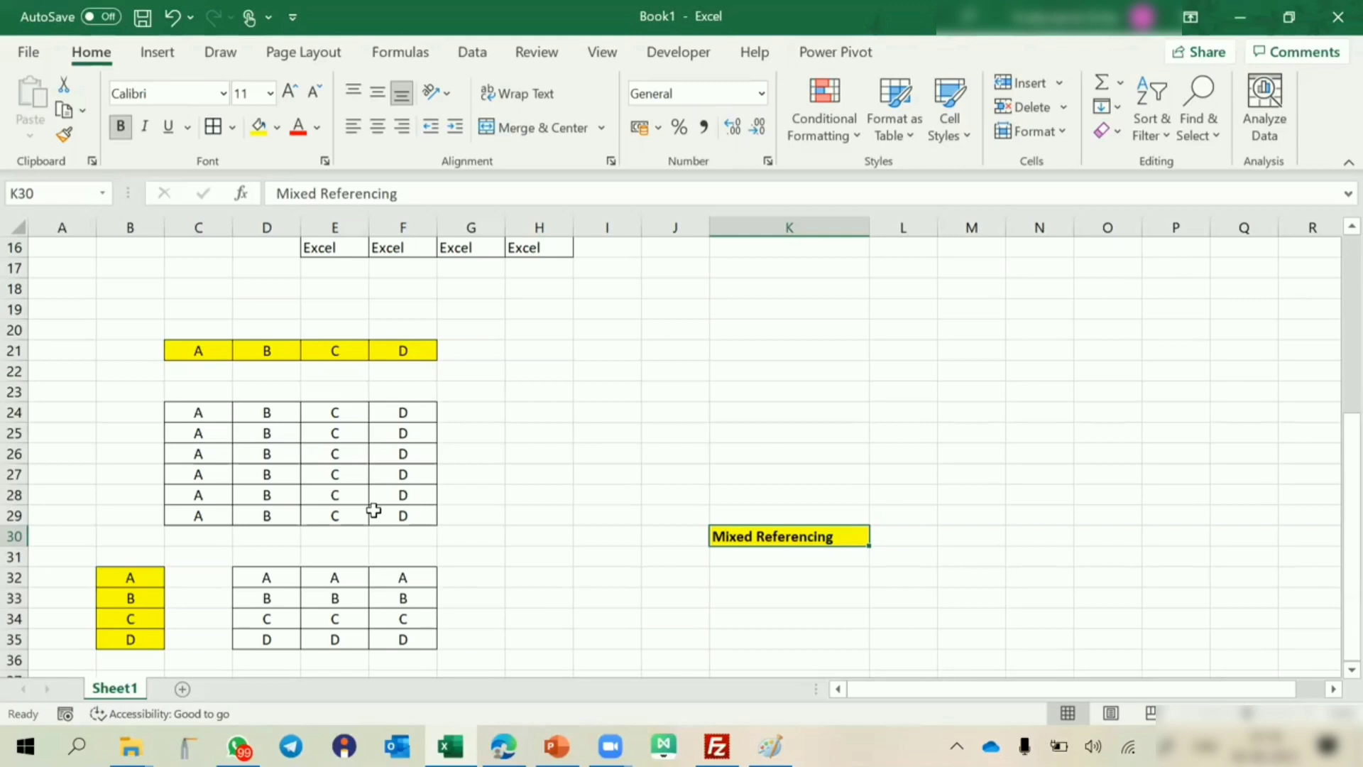
scroll(373, 509, "down", 6)
scroll(371, 511, "up", 1)
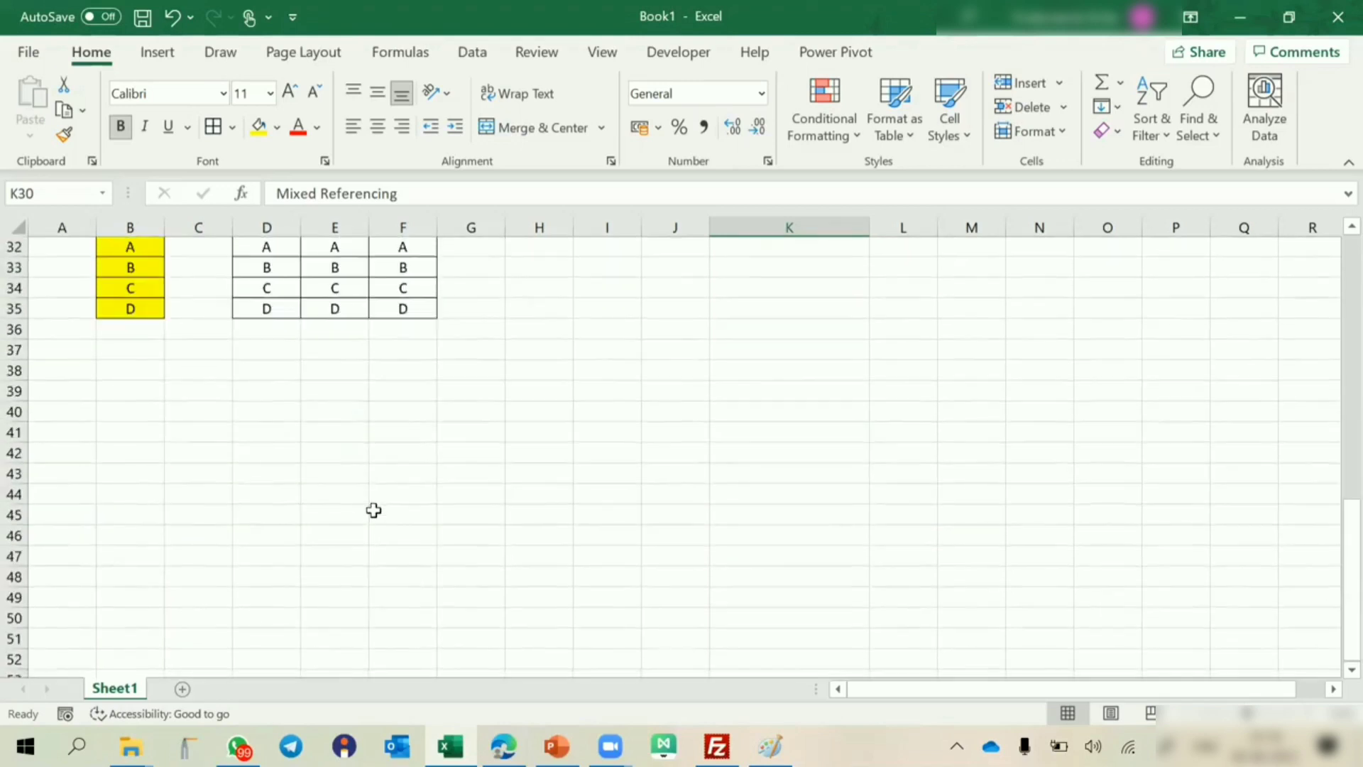
left_click(137, 393)
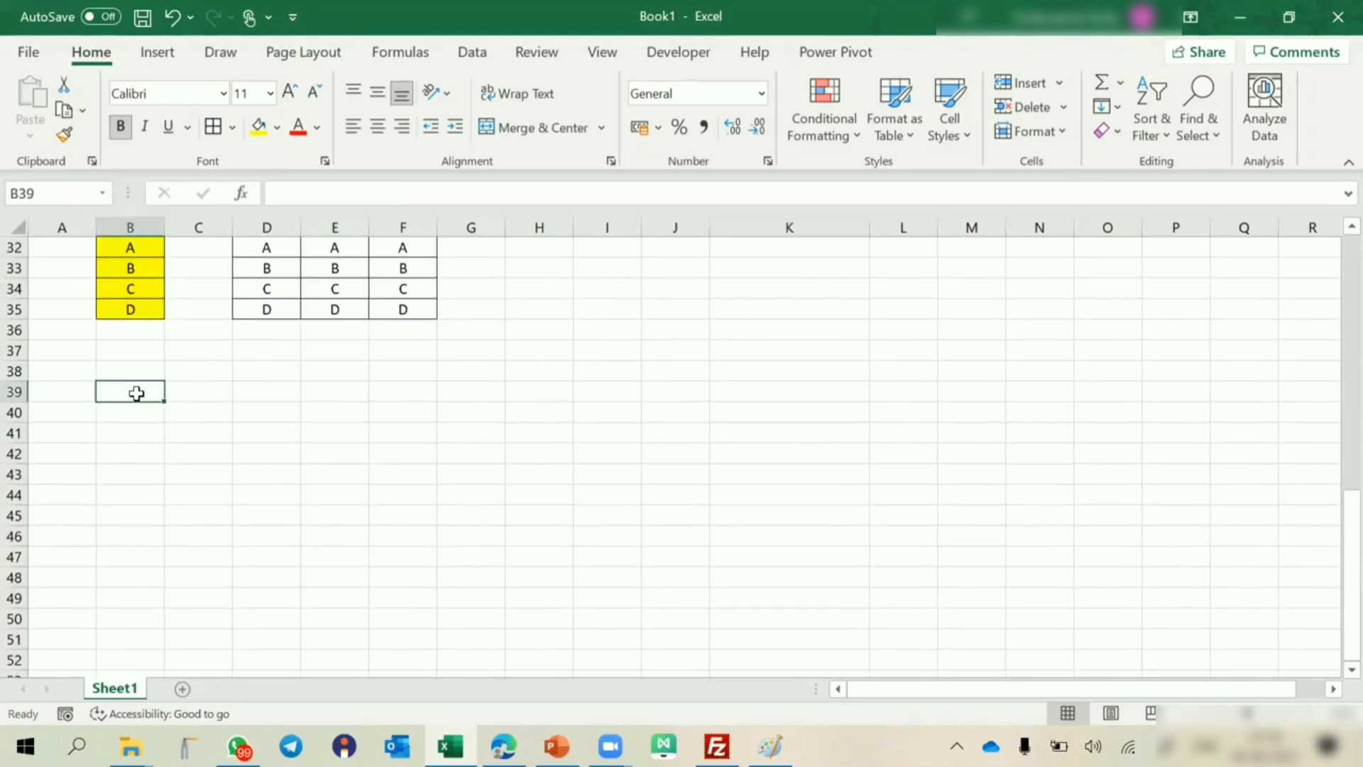
scroll(136, 393, "up", 10)
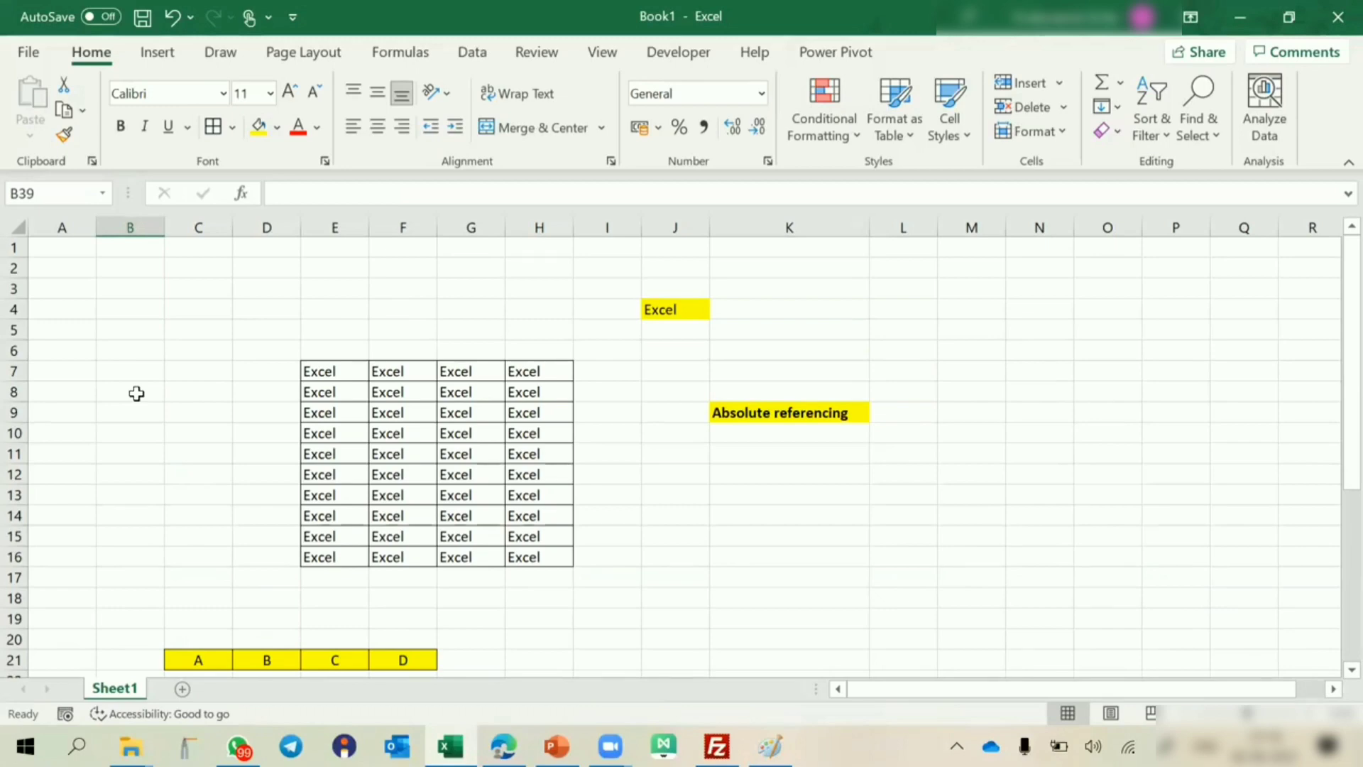
scroll(136, 393, "down", 12)
type("1")
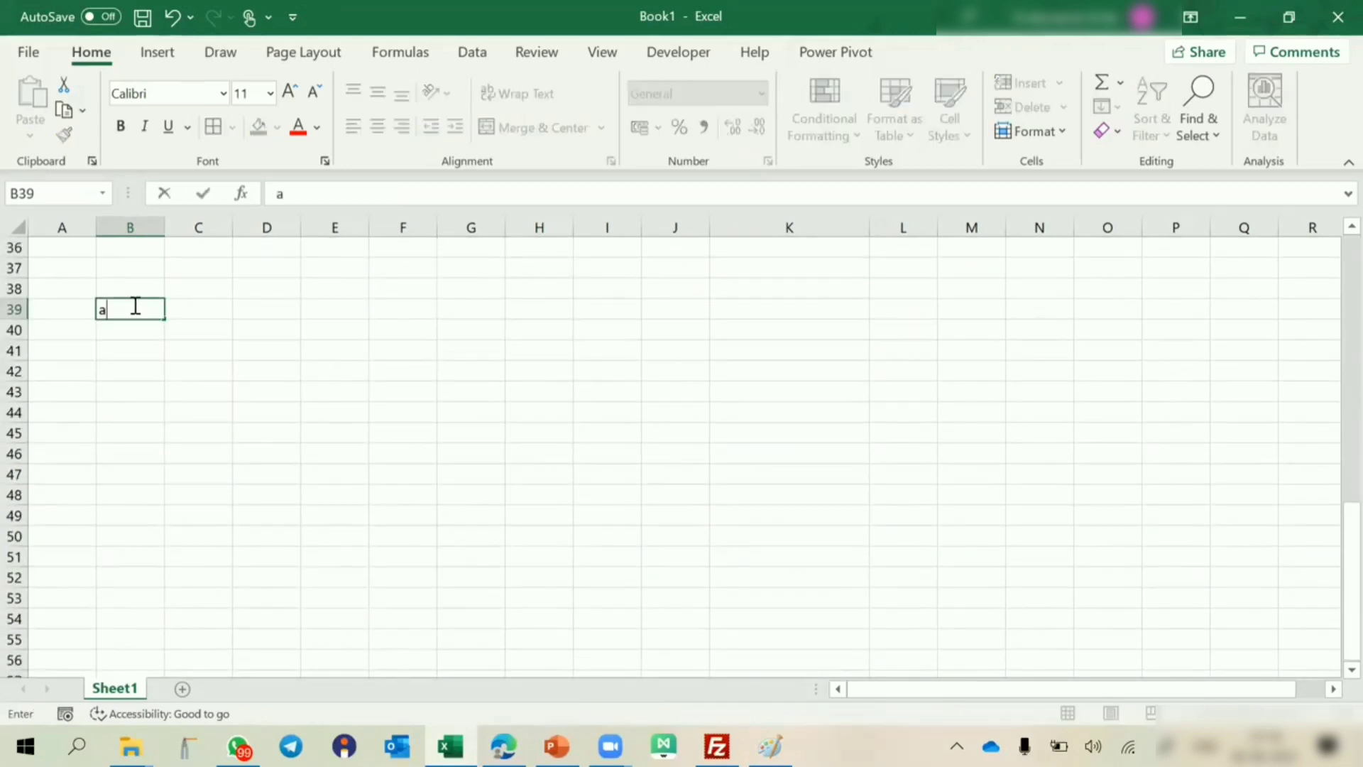
key("Return")
Apply all borders to the three-row blocks B39:C41 and E39:F41.
left_click(133, 304)
key("shift+Right")
key("shift+Right")
key("shift+Down")
key("shift+Down")
left_click(212, 129)
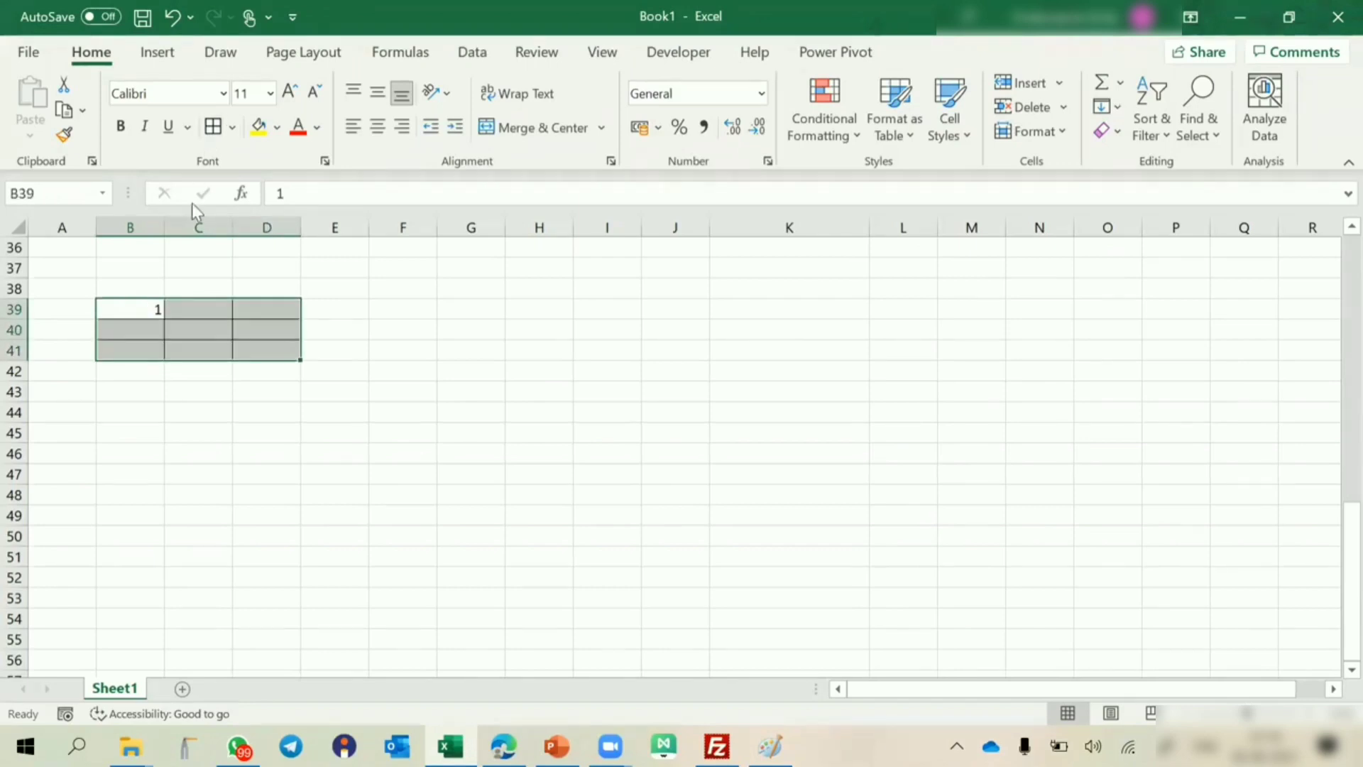
left_click_drag(267, 306, 389, 355)
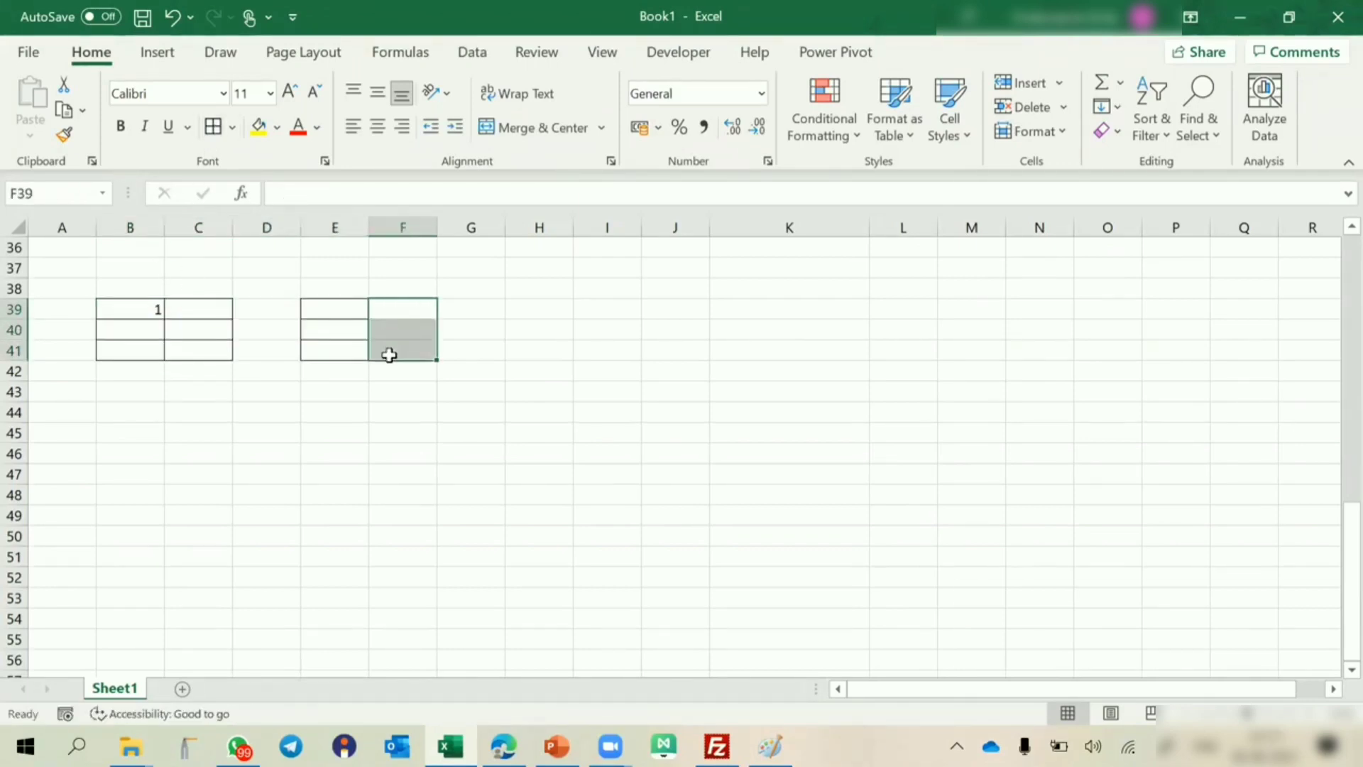
left_click(214, 130)
left_click(660, 410)
Copy the empty bordered block E39:F41 to H39:I41.
left_click_drag(335, 309, 426, 352)
key("ctrl+c")
left_click(523, 313)
key("Return")
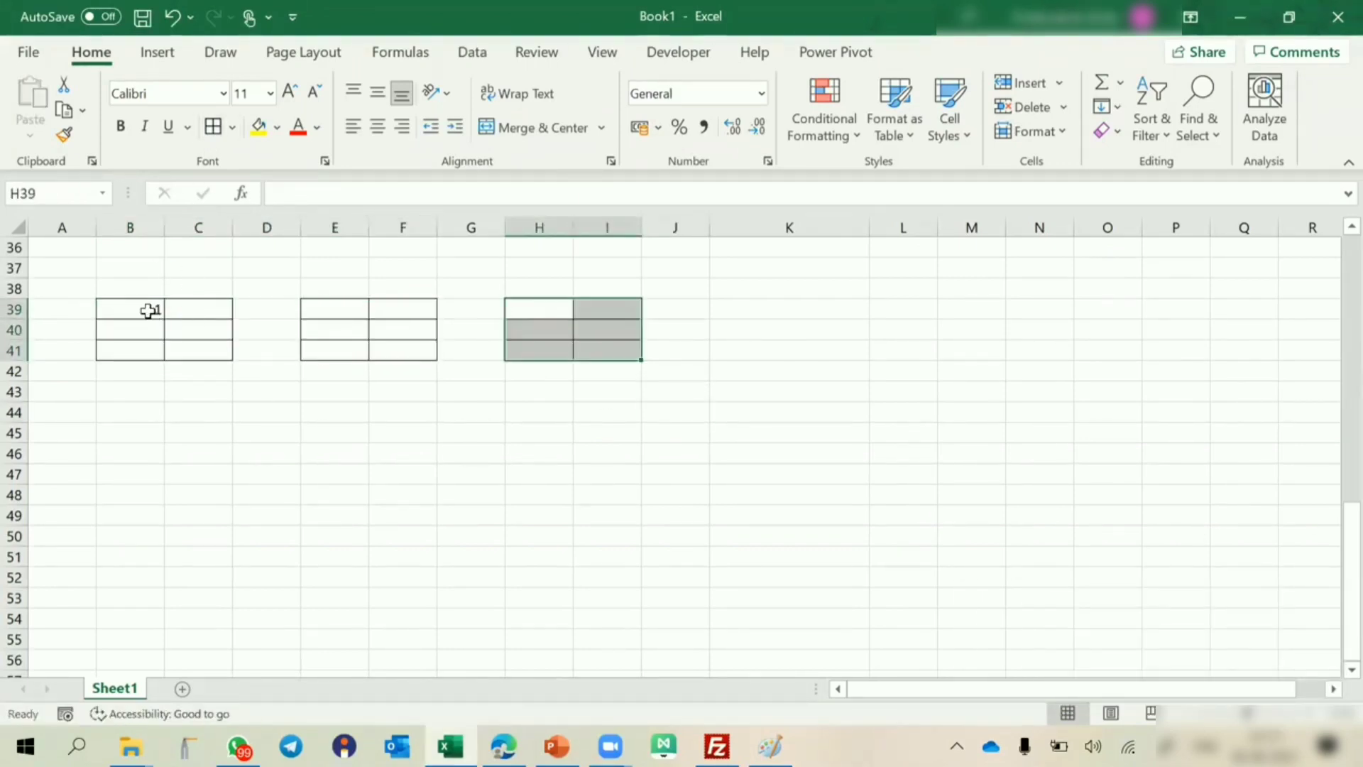
Center the contents of B39:C41 and fill its rows with 3 and 3, 2 and 1, 5 and 1.
left_click_drag(146, 310, 165, 331)
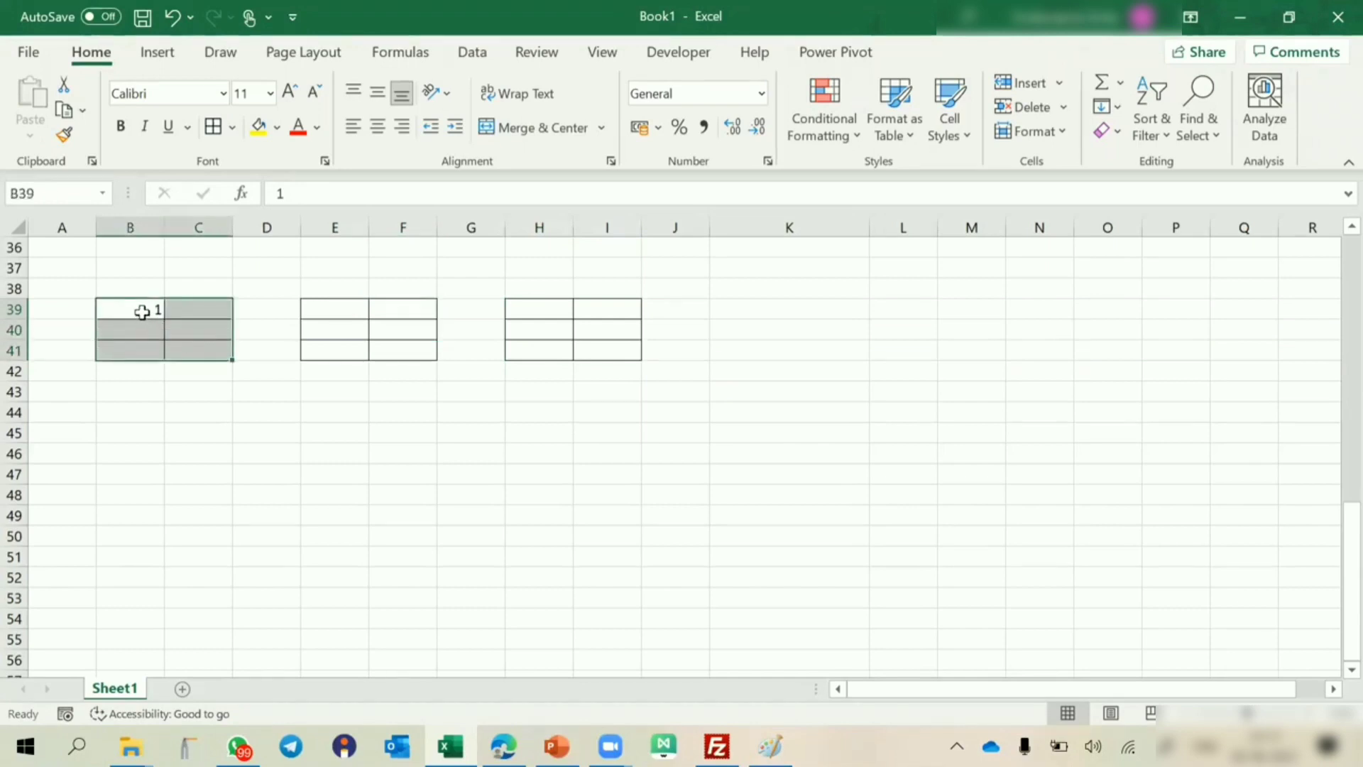
left_click(377, 127)
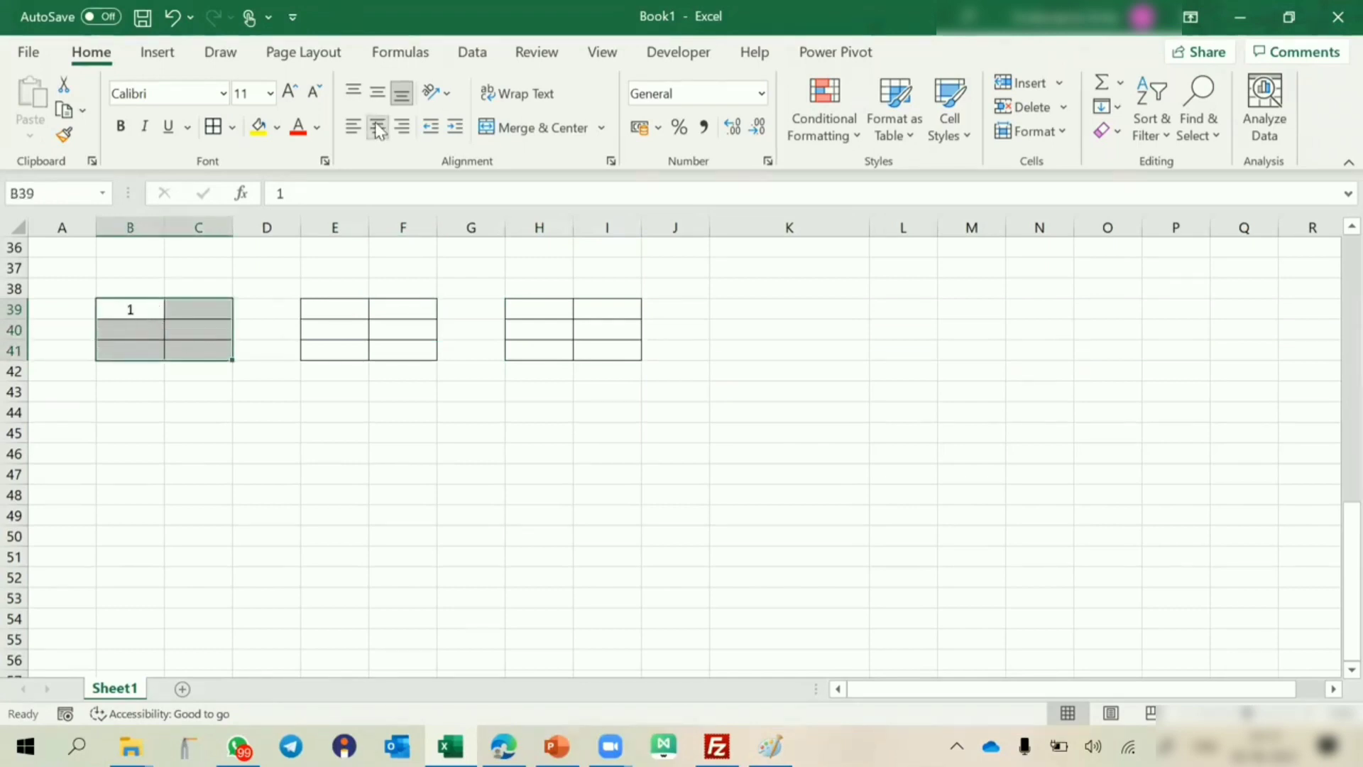
left_click(135, 309)
type("3")
key("Tab")
type("3")
key("Return")
type("2")
key("Tab")
type("15")
key("Tab")
type("1")
key("Tab")
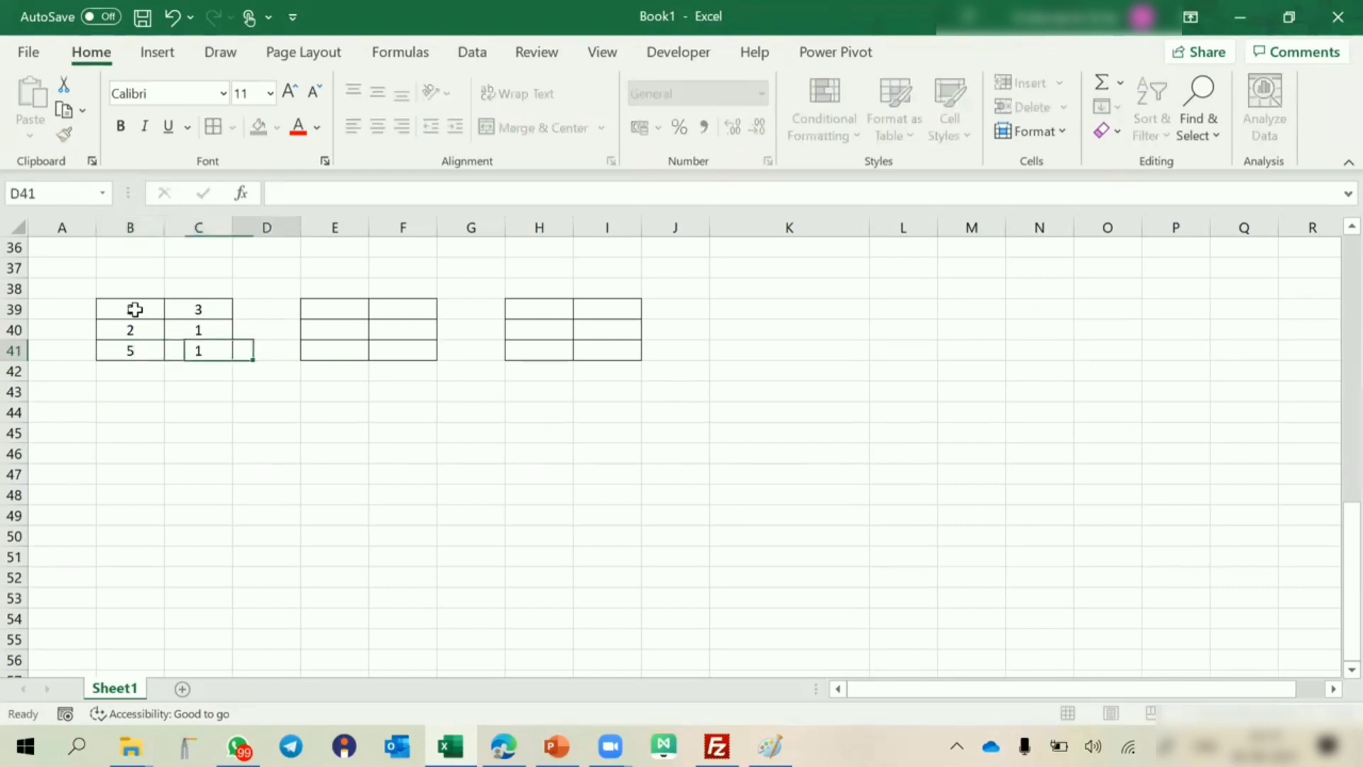
Fill the rows of E39:F41 with 3 and 3, 2 and 1, 1 and 4.
key("Right")
key("Up")
key("Up")
type("3")
key("Return")
type("2")
type("4")
key("Return")
Center the contents of E39:F41 and H39:I41 horizontally and vertically.
left_click_drag(338, 311, 398, 345)
left_click(377, 127)
left_click_drag(522, 303, 589, 347)
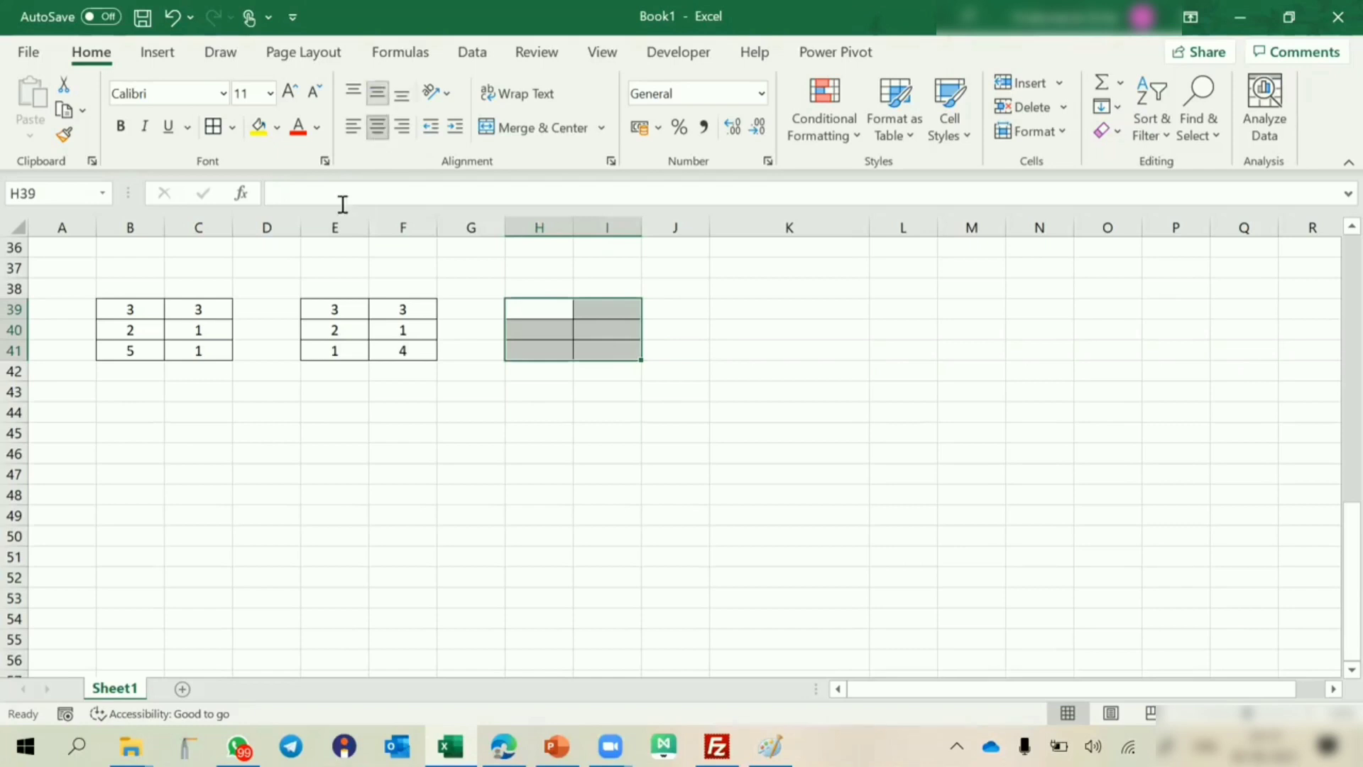
Enter the formula =B39+E39 in cell H39 to add the first cells of the two number blocks.
left_click(140, 310)
left_click(339, 311)
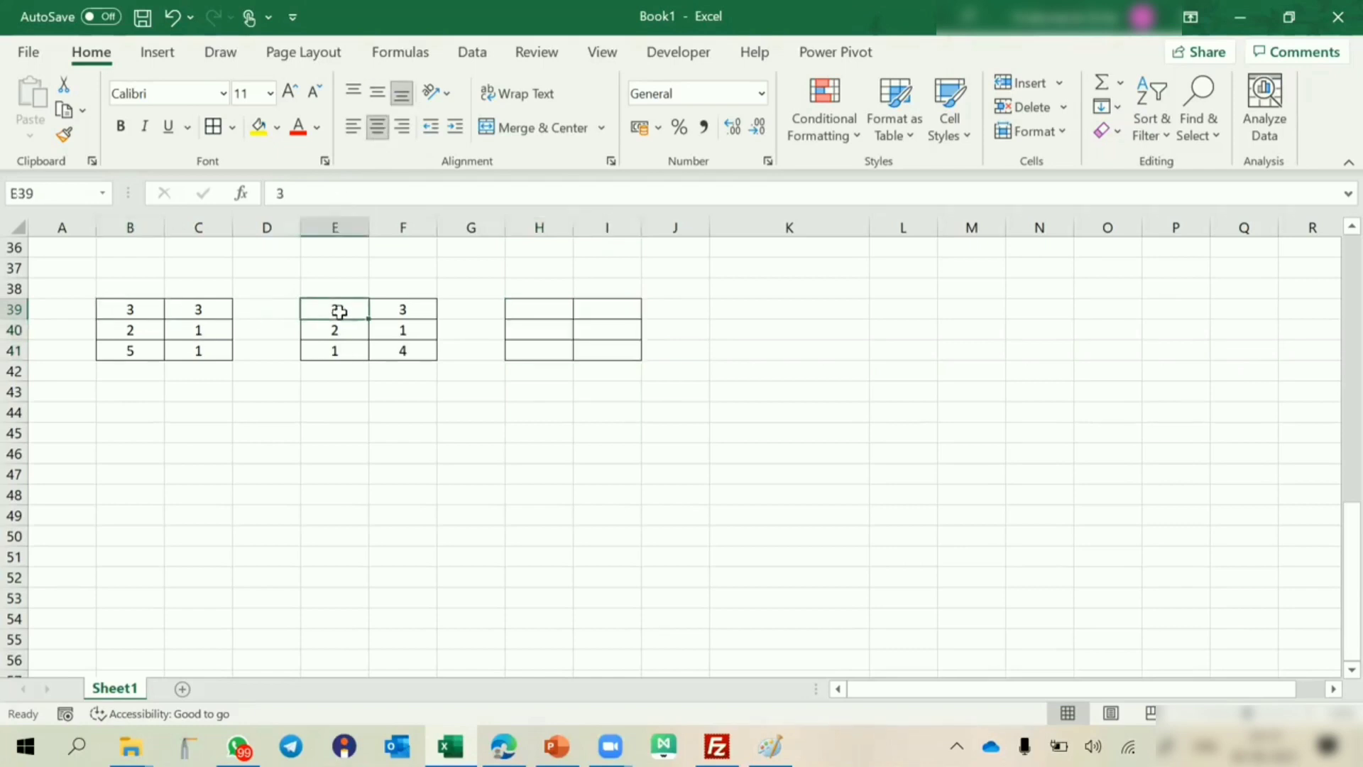
left_click(550, 308)
type("=")
key("Left")
key("Left")
key("Left")
key("Left")
key("Left")
key("Left")
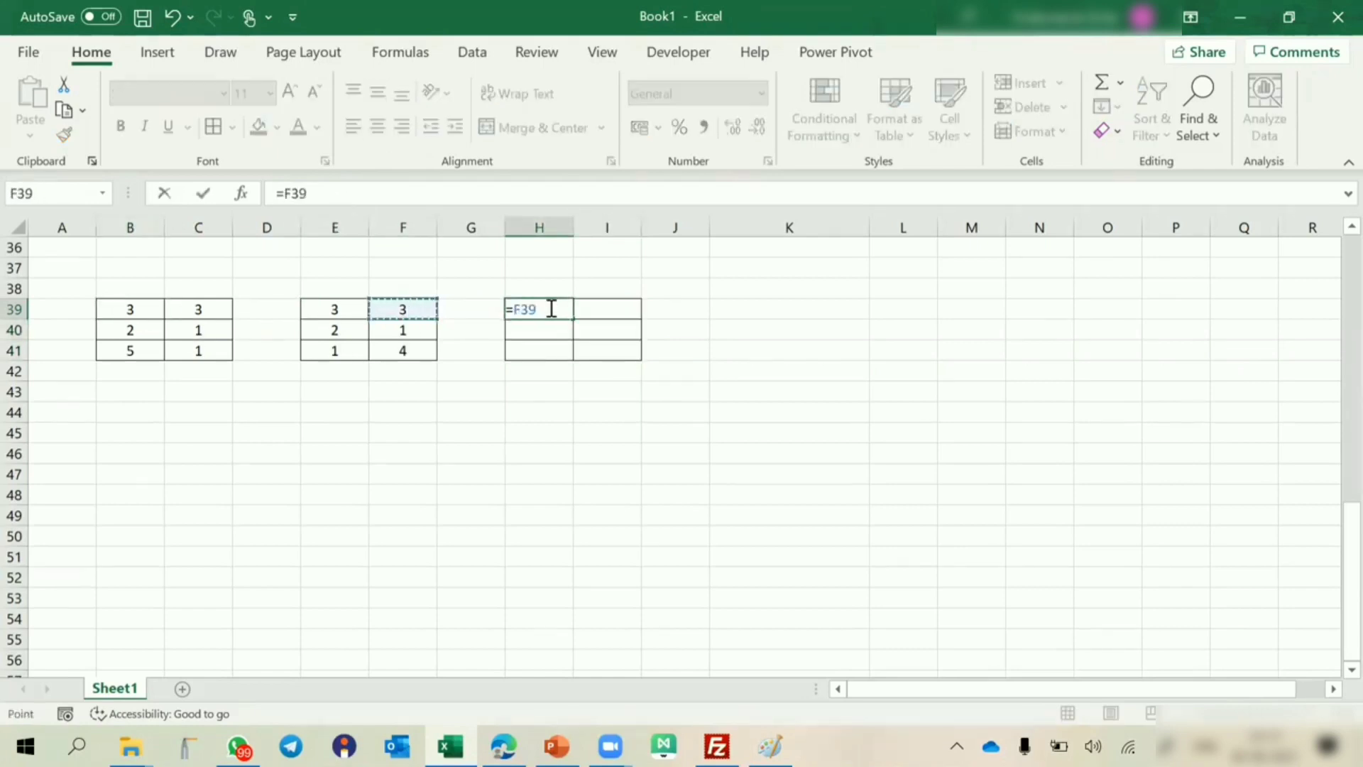
type("+")
key("Left")
key("Left")
key("Left")
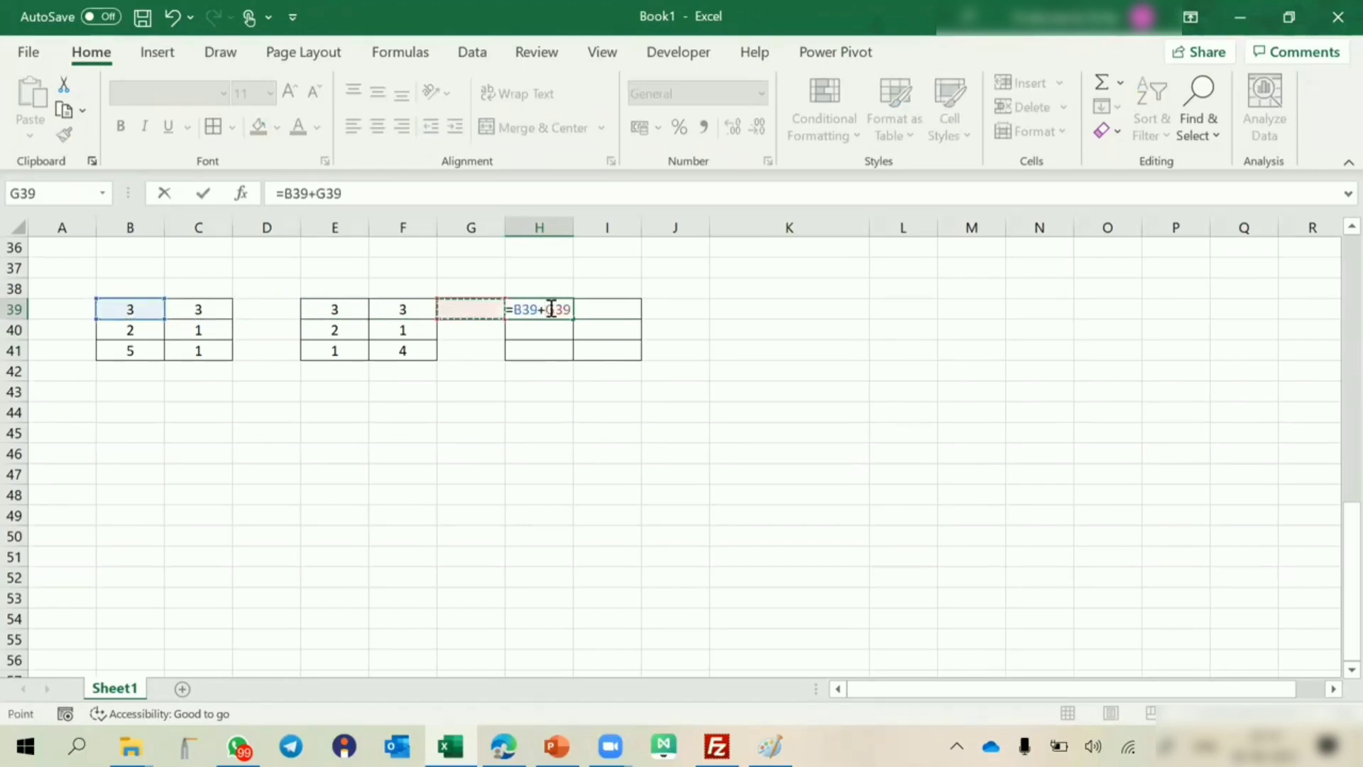
key("Return")
Copy the H39 formula across H39:I41 and open the formula in H39 to check its references.
left_click(549, 308)
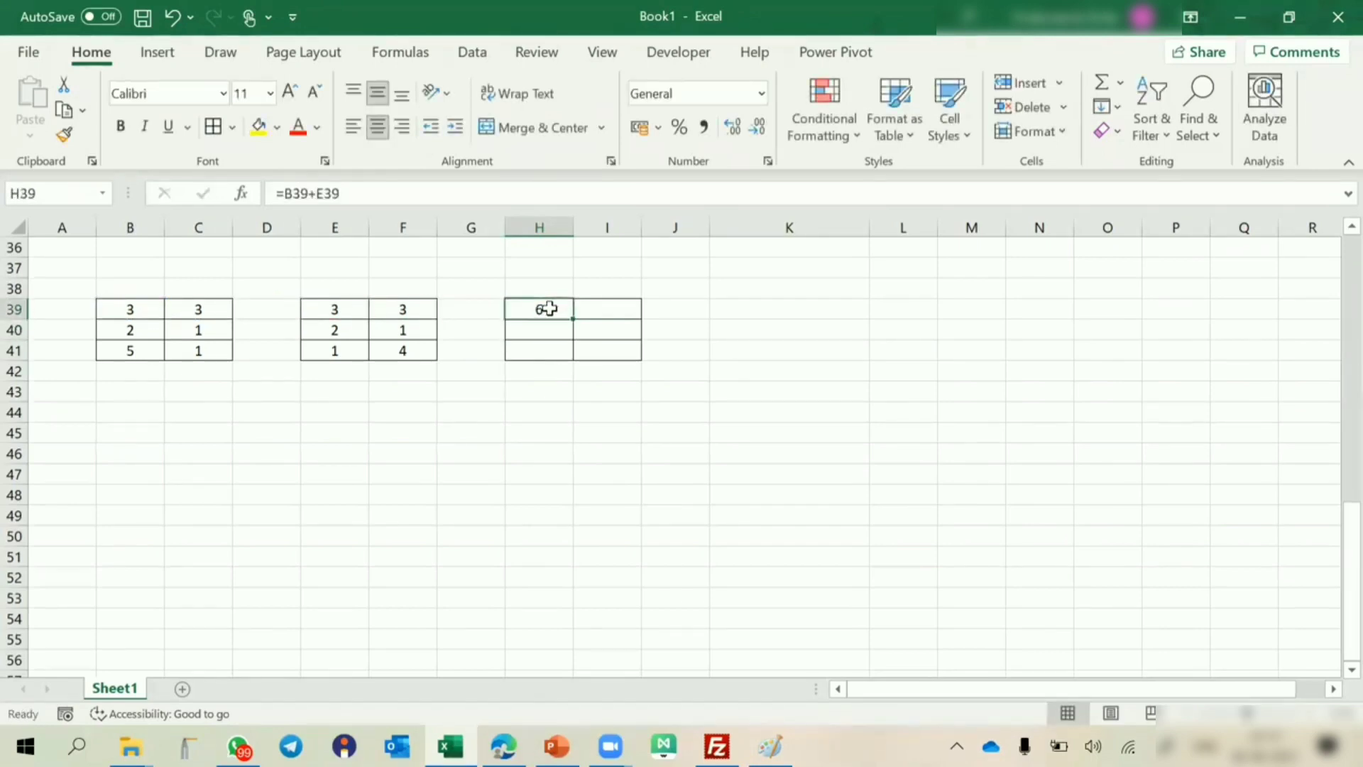
key("ctrl+c")
left_click_drag(547, 308, 608, 353)
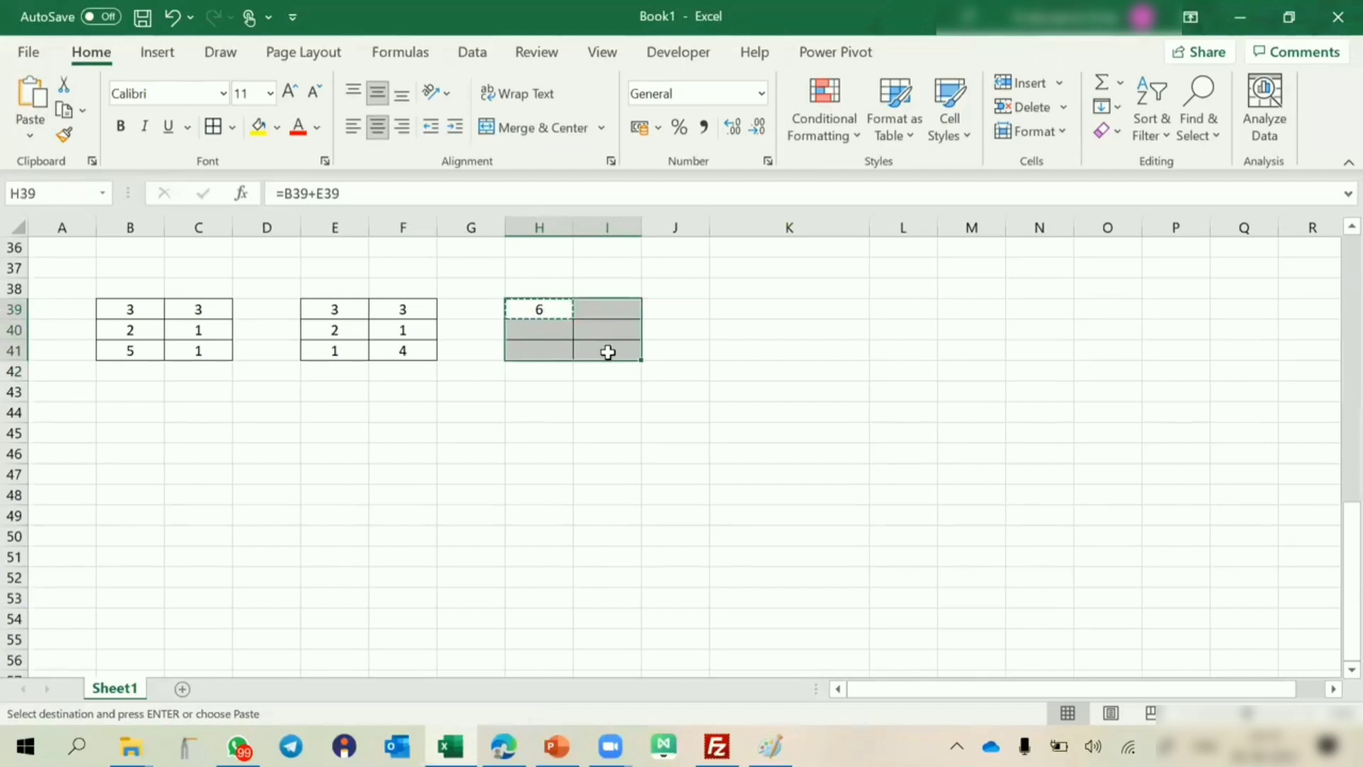
key("ctrl+v")
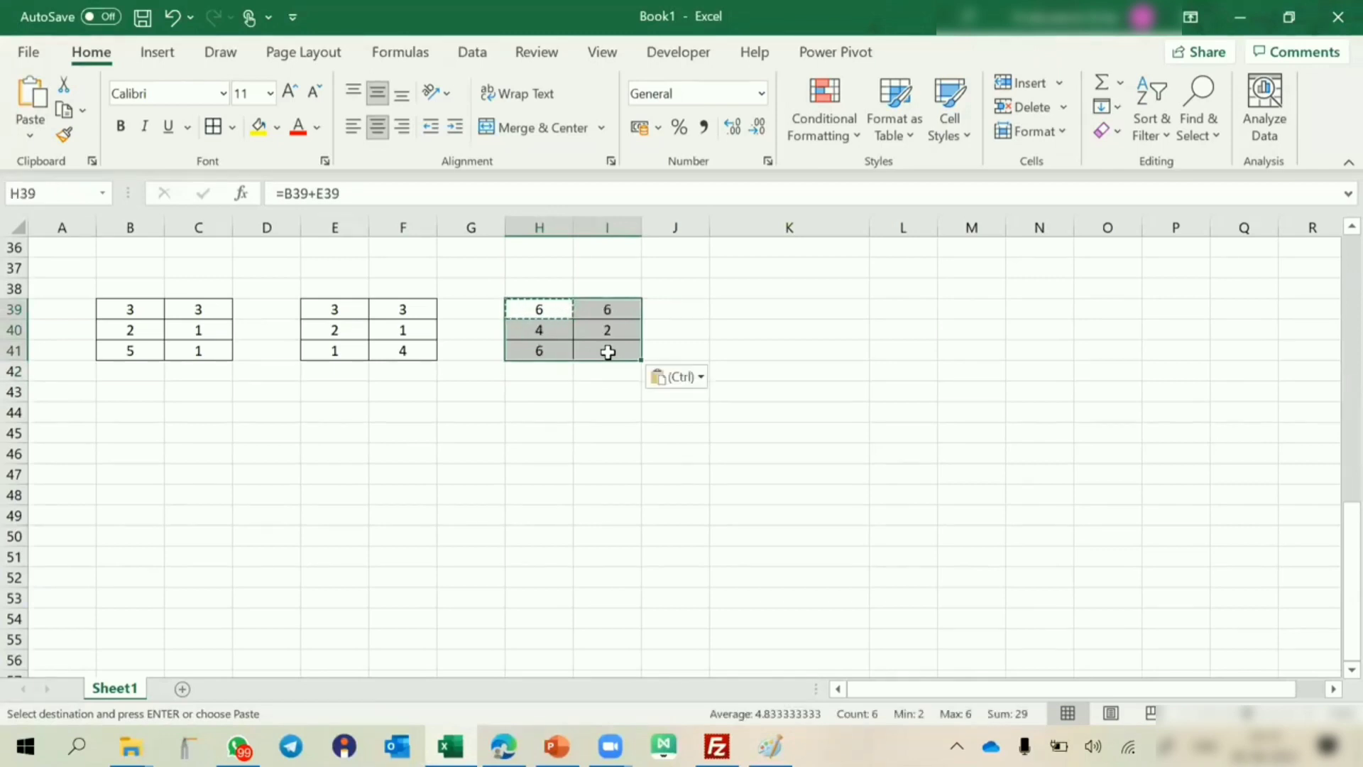
double_click(543, 309)
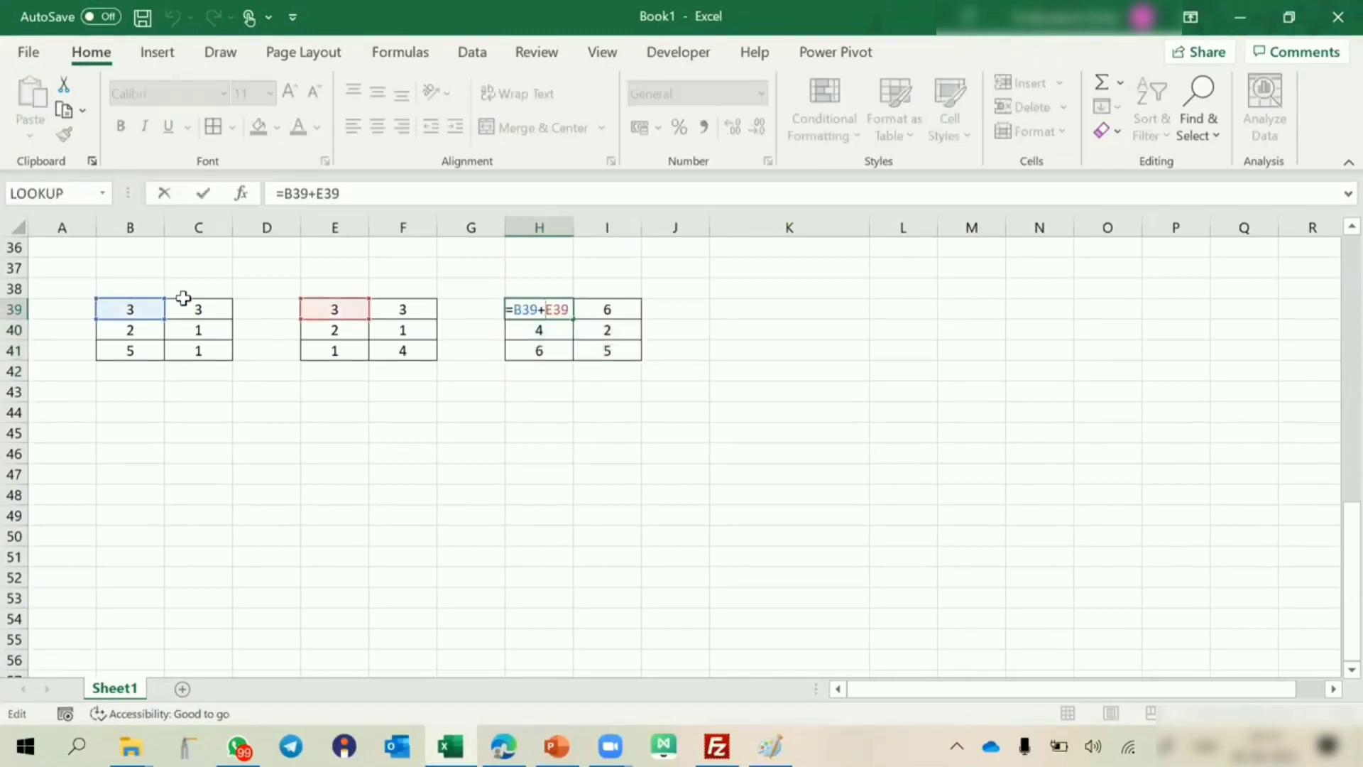
Open the copied addition formulas in I40 and I41 in turn to check which cells they reference.
key("Escape")
double_click(609, 329)
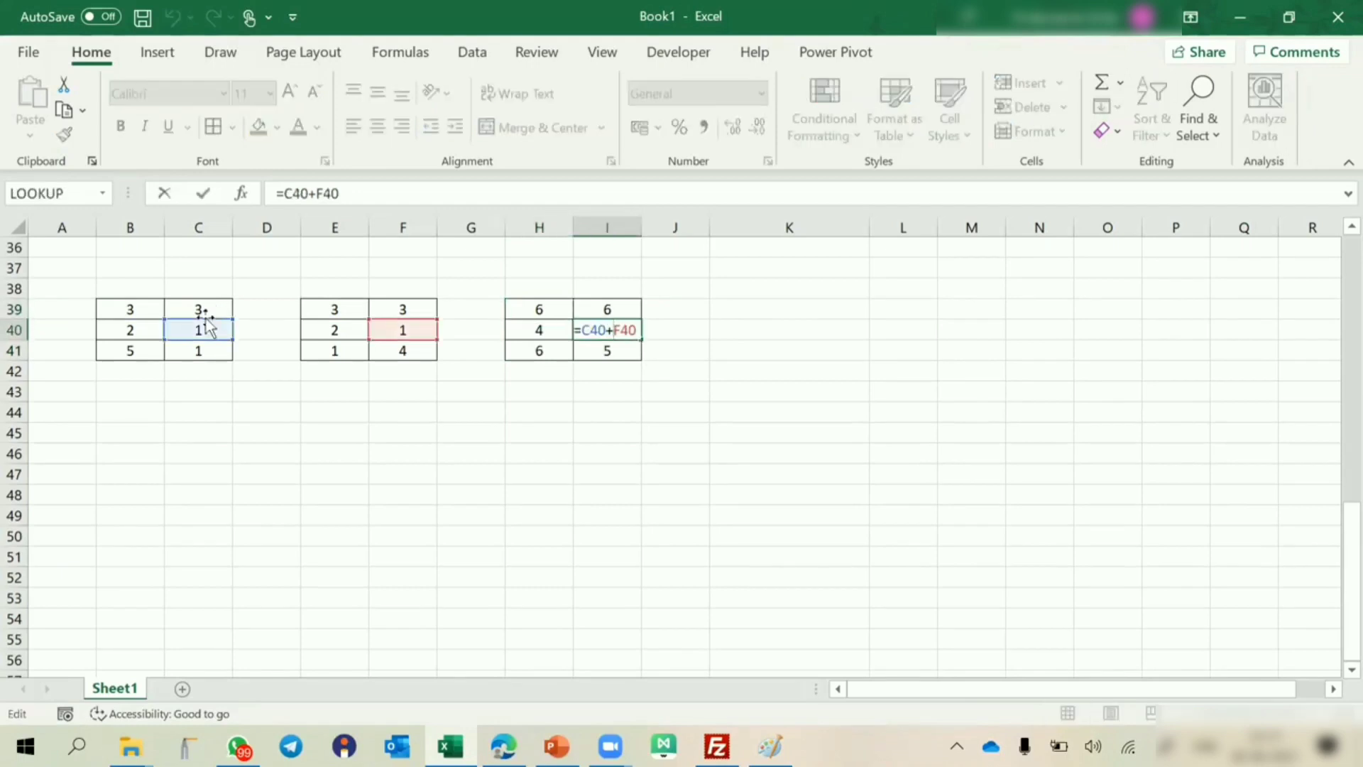
key("Escape")
left_click(616, 350)
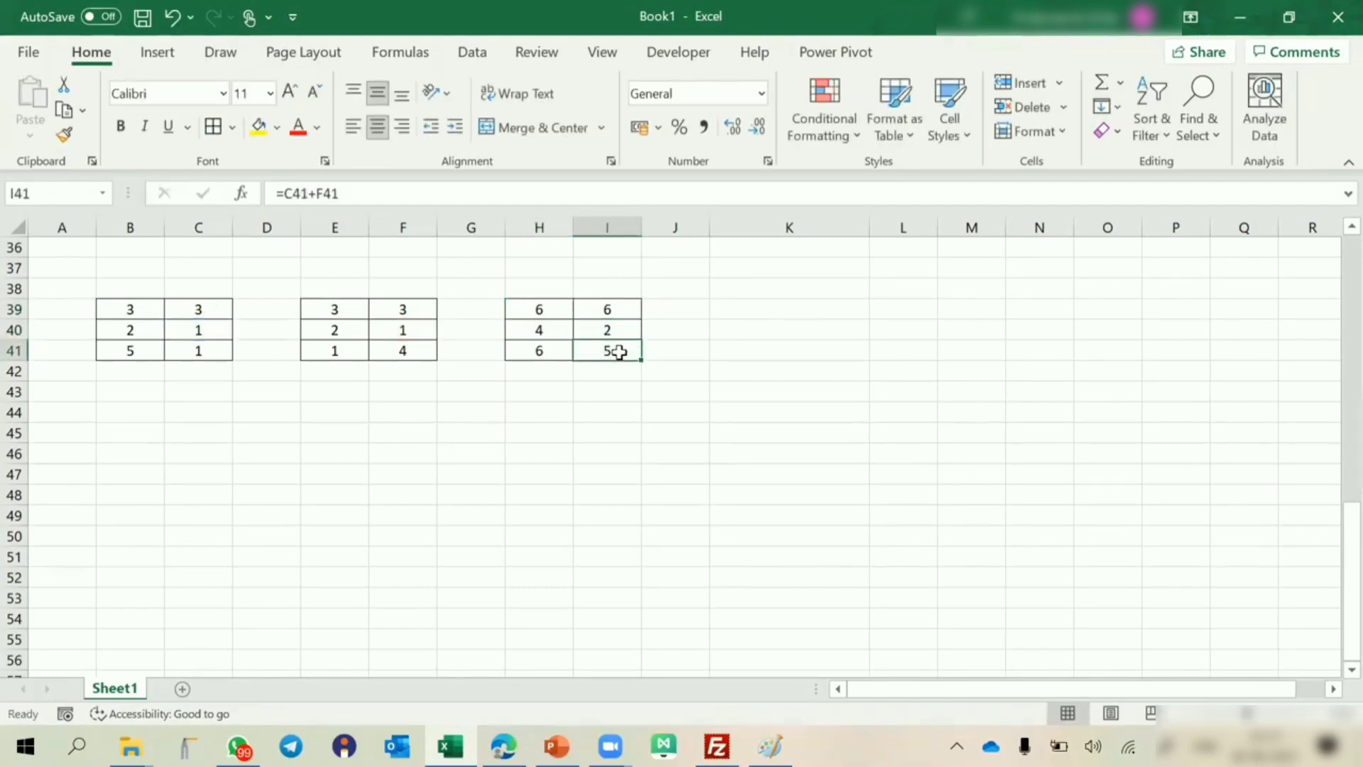
double_click(618, 350)
key("Escape")
Fill cell K40 with yellow and enter the bold label Relative Referencing in it.
left_click(763, 331)
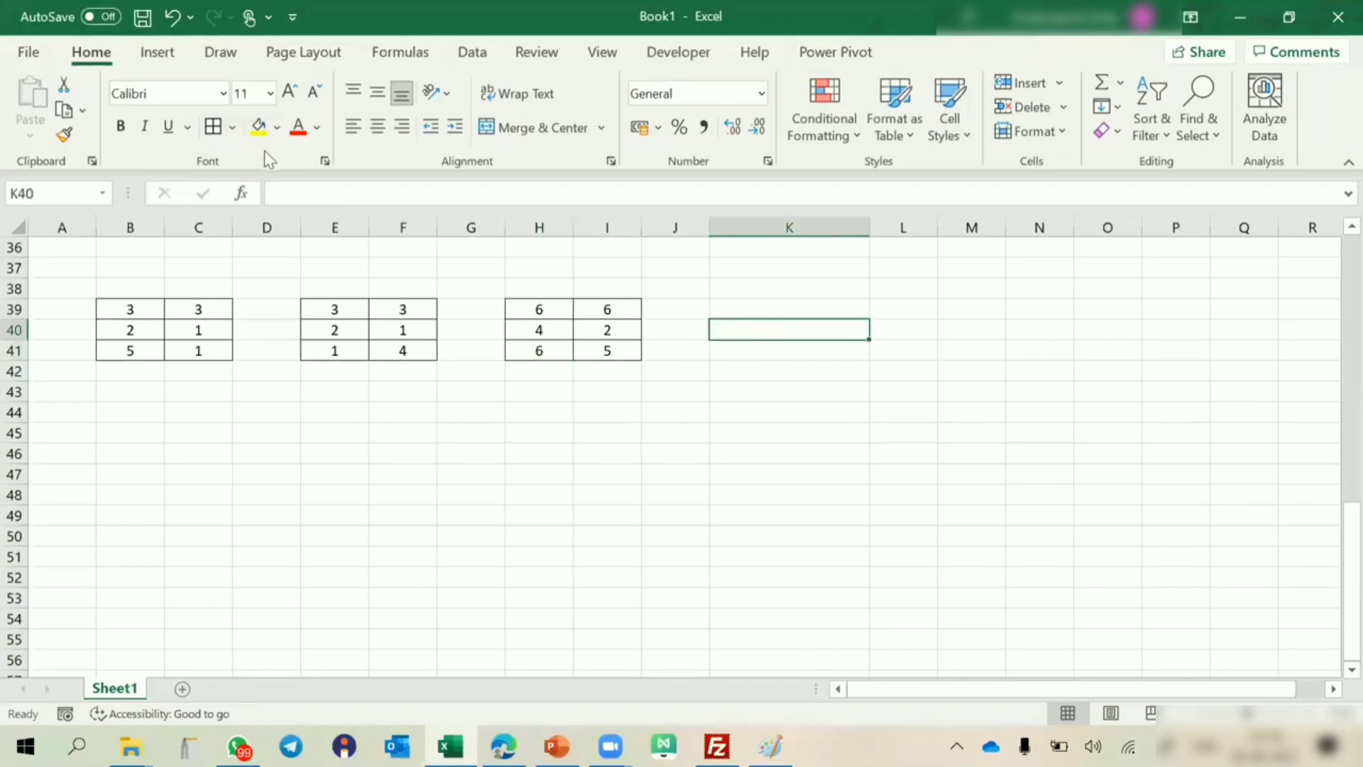
left_click(258, 126)
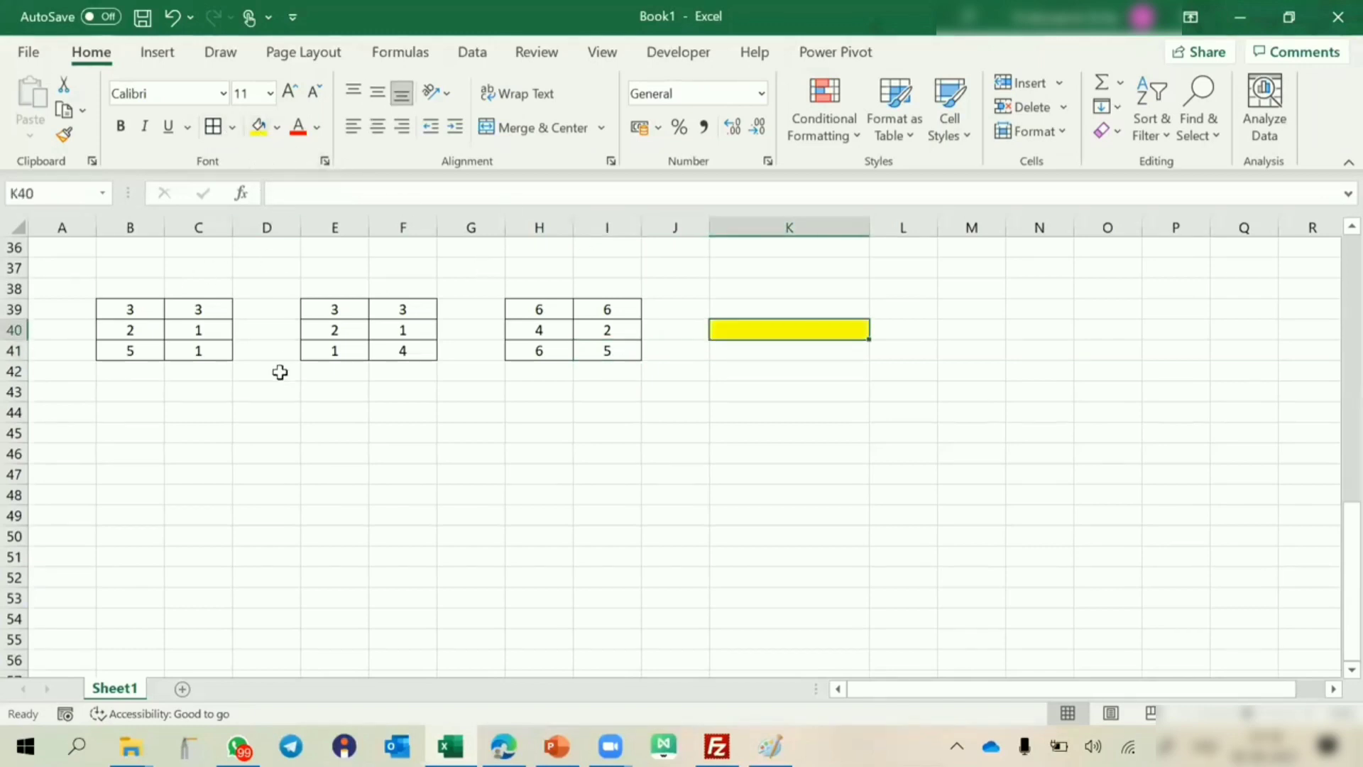
type("Relat")
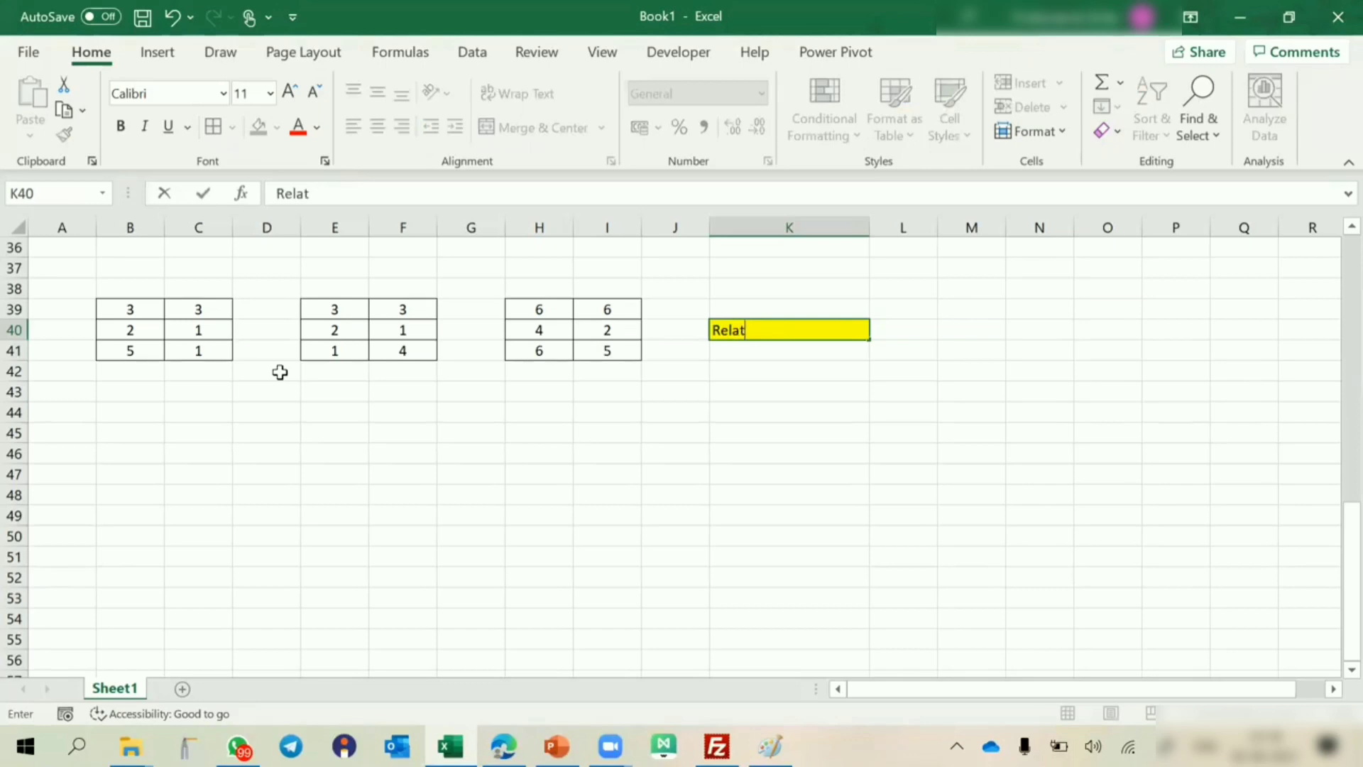
type("ive Referenc")
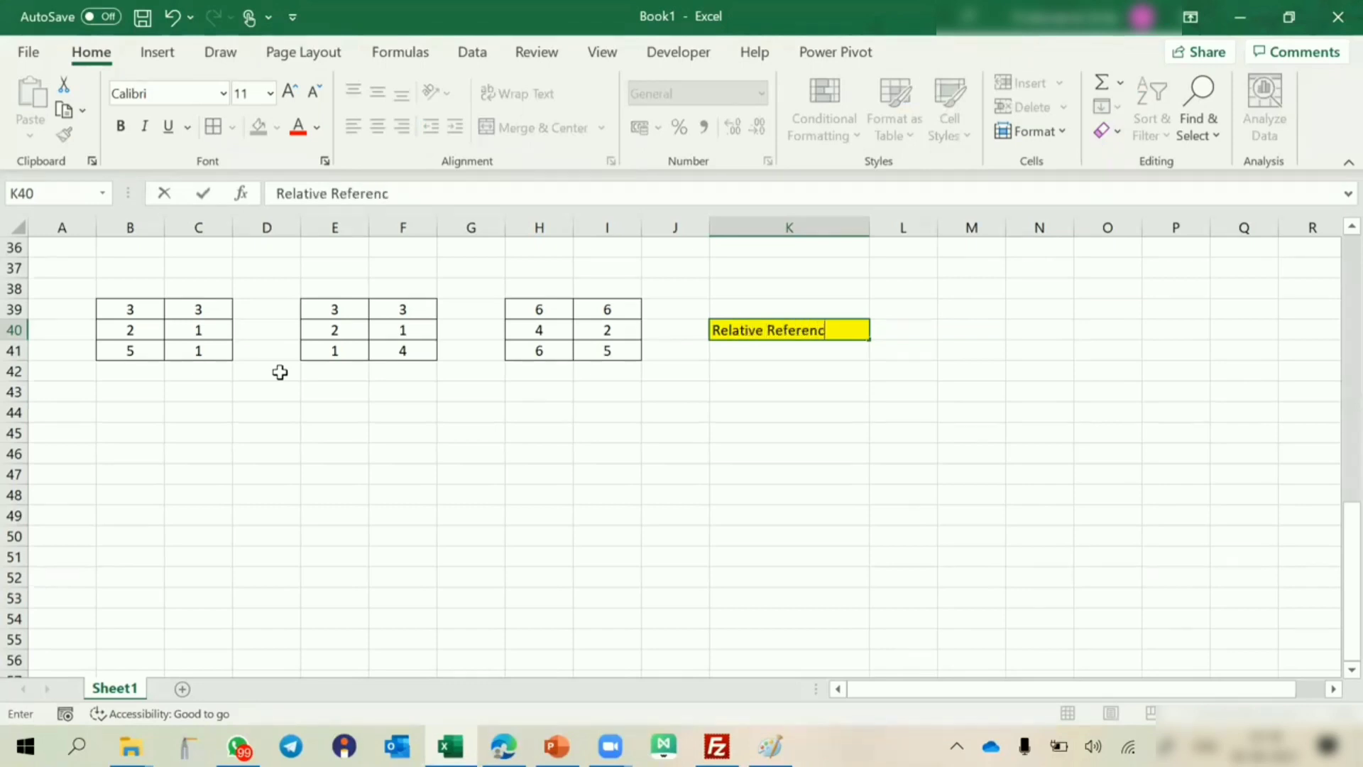
type("ing")
key("Return")
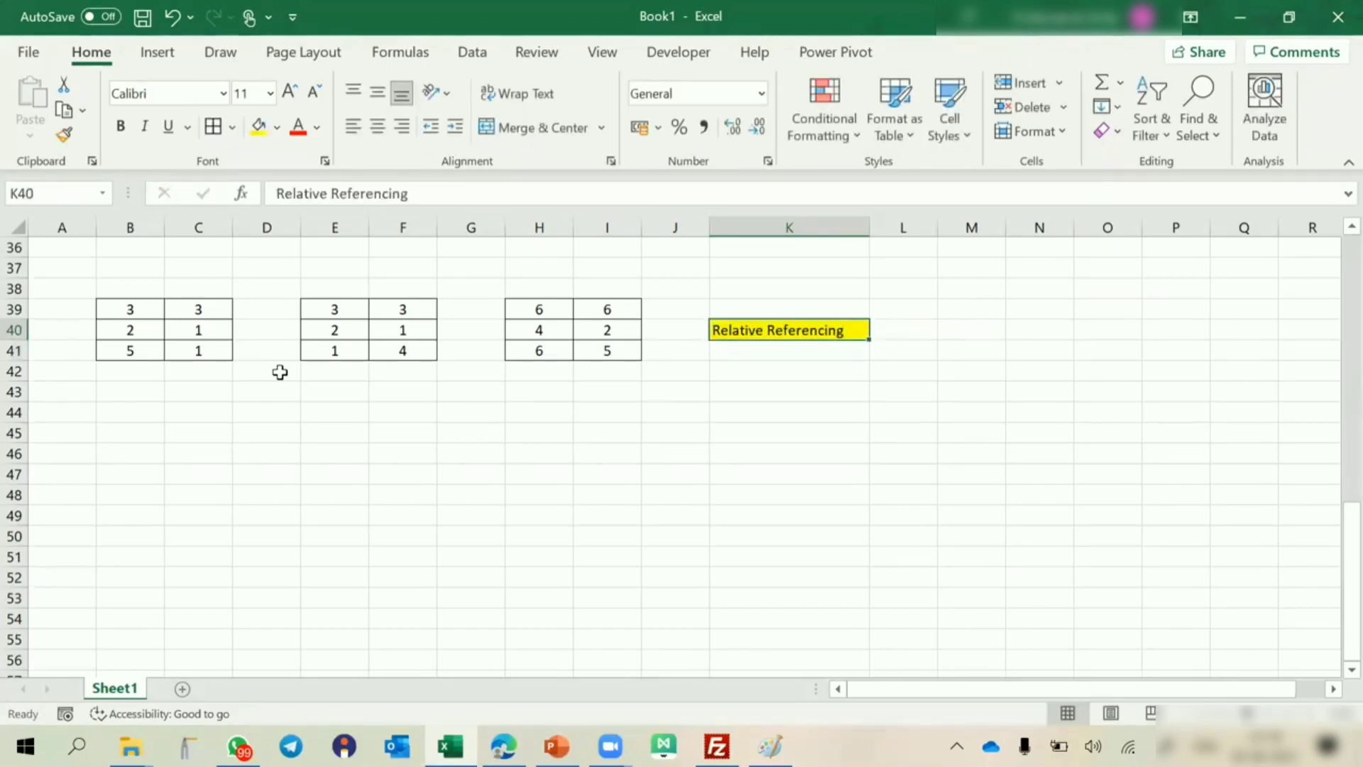
key("ctrl+n")
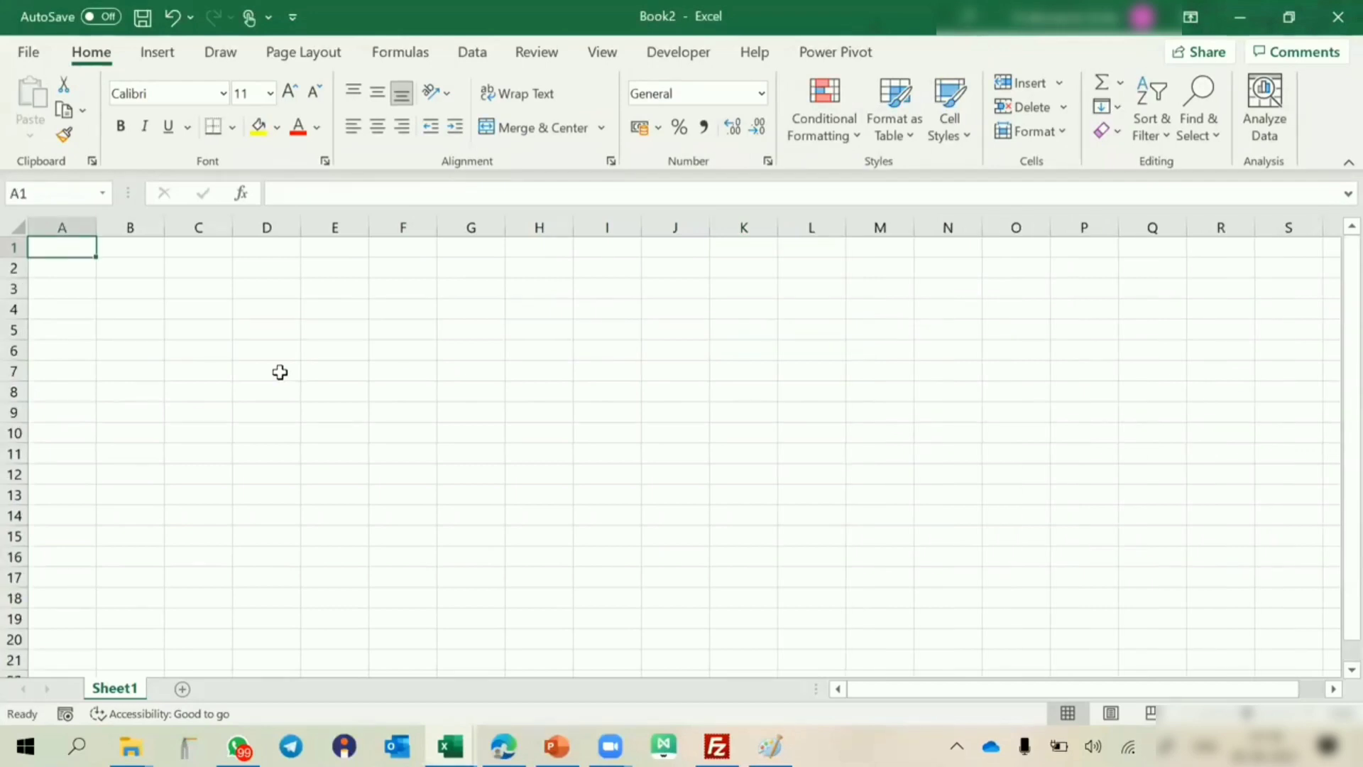
key("ctrl+w")
Fill the two source number blocks B39:C41 and E39:F41 with yellow.
left_click(130, 307)
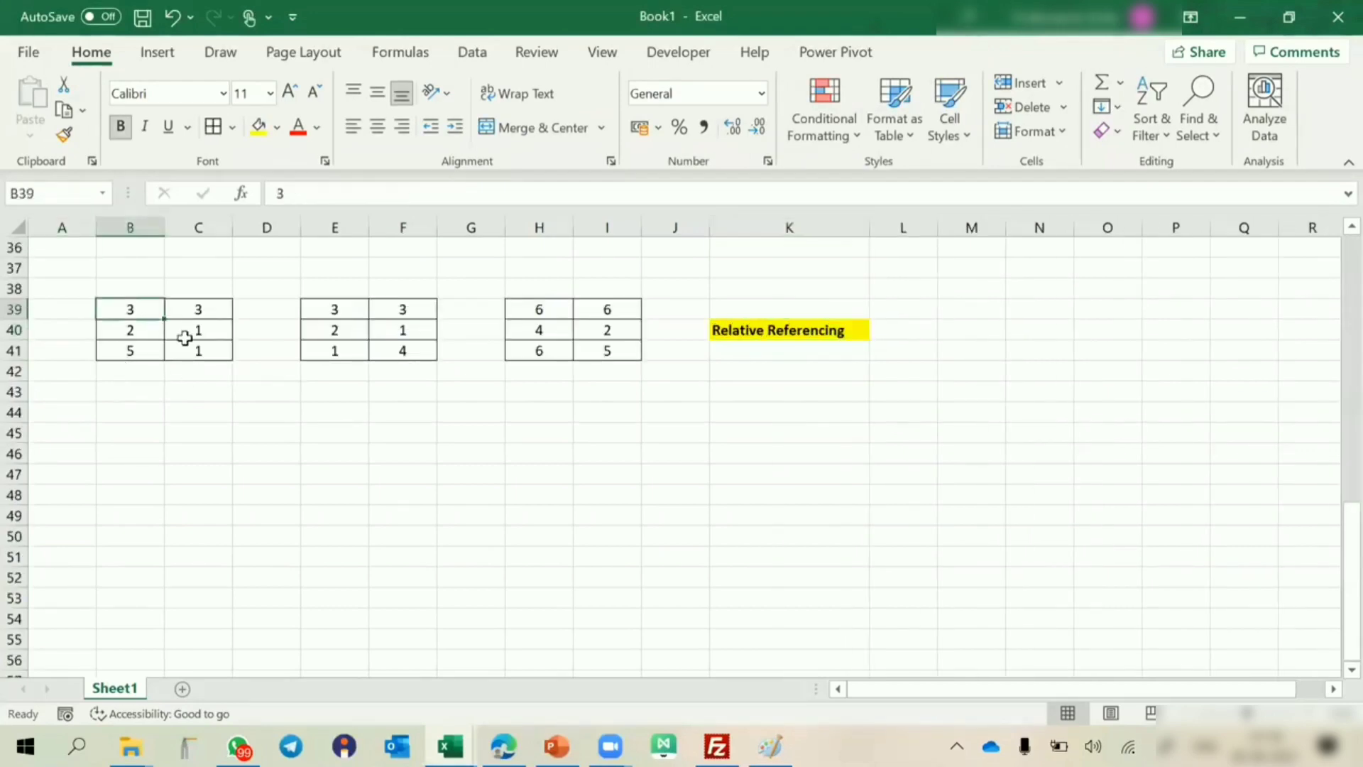
left_click_drag(185, 337, 186, 351)
left_click(259, 126)
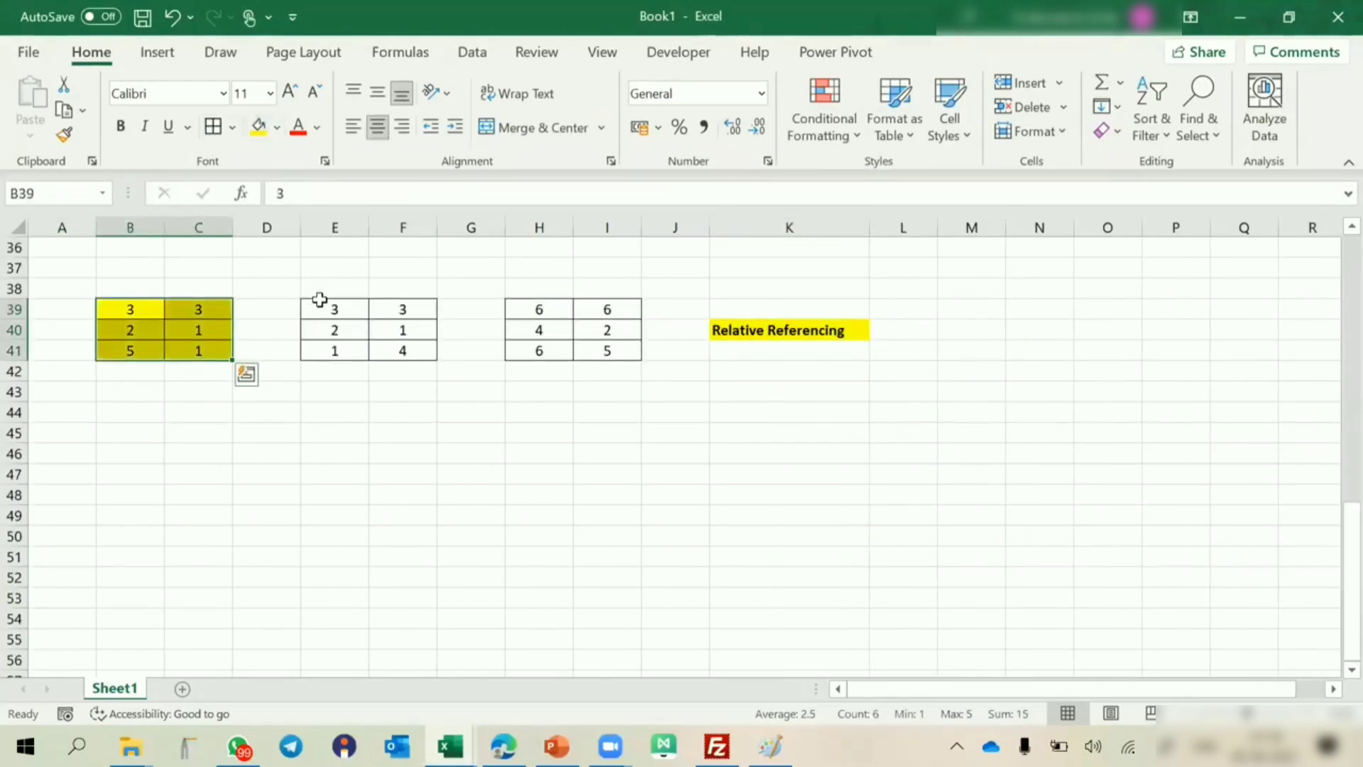
left_click_drag(319, 299, 389, 350)
left_click(258, 126)
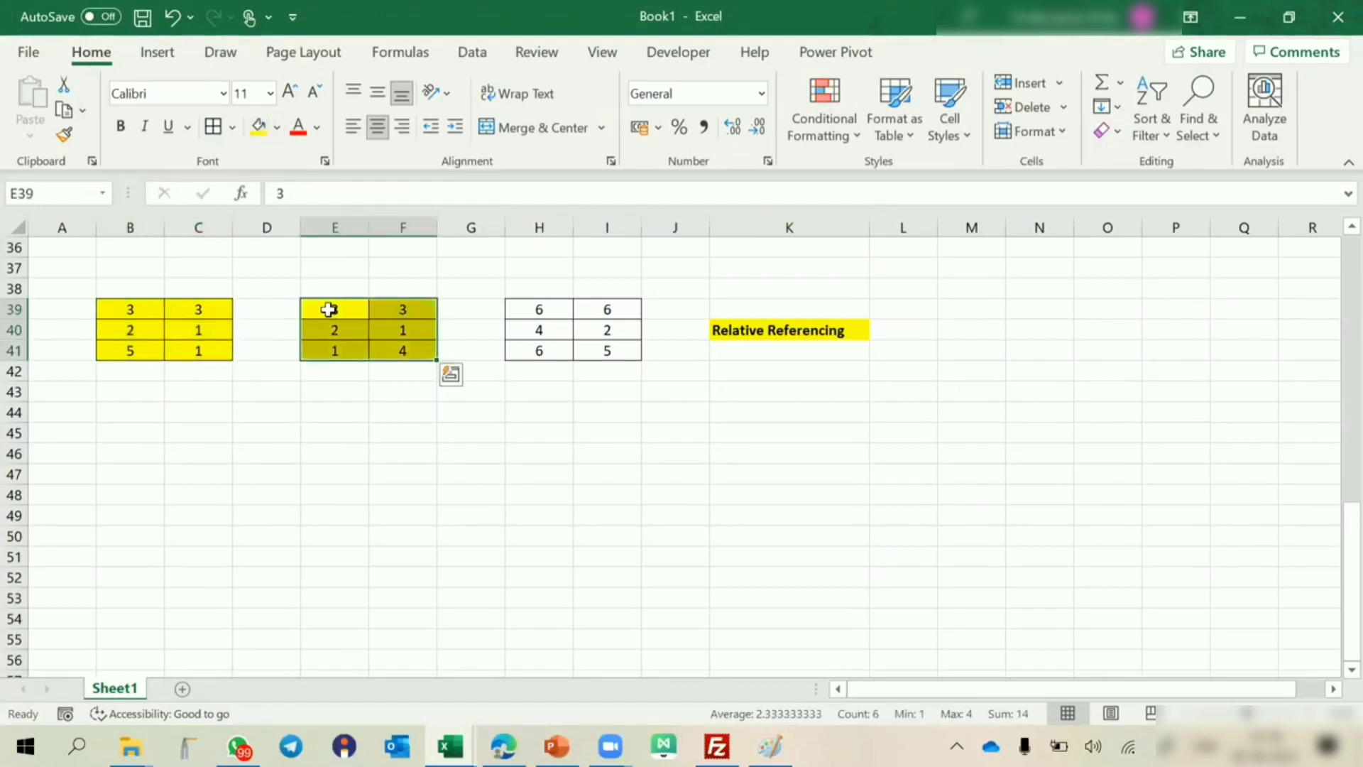
Review the relative referencing example by opening the formula in H39, leaving it unmodified.
scroll(328, 309, "up", 6)
scroll(328, 310, "down", 5)
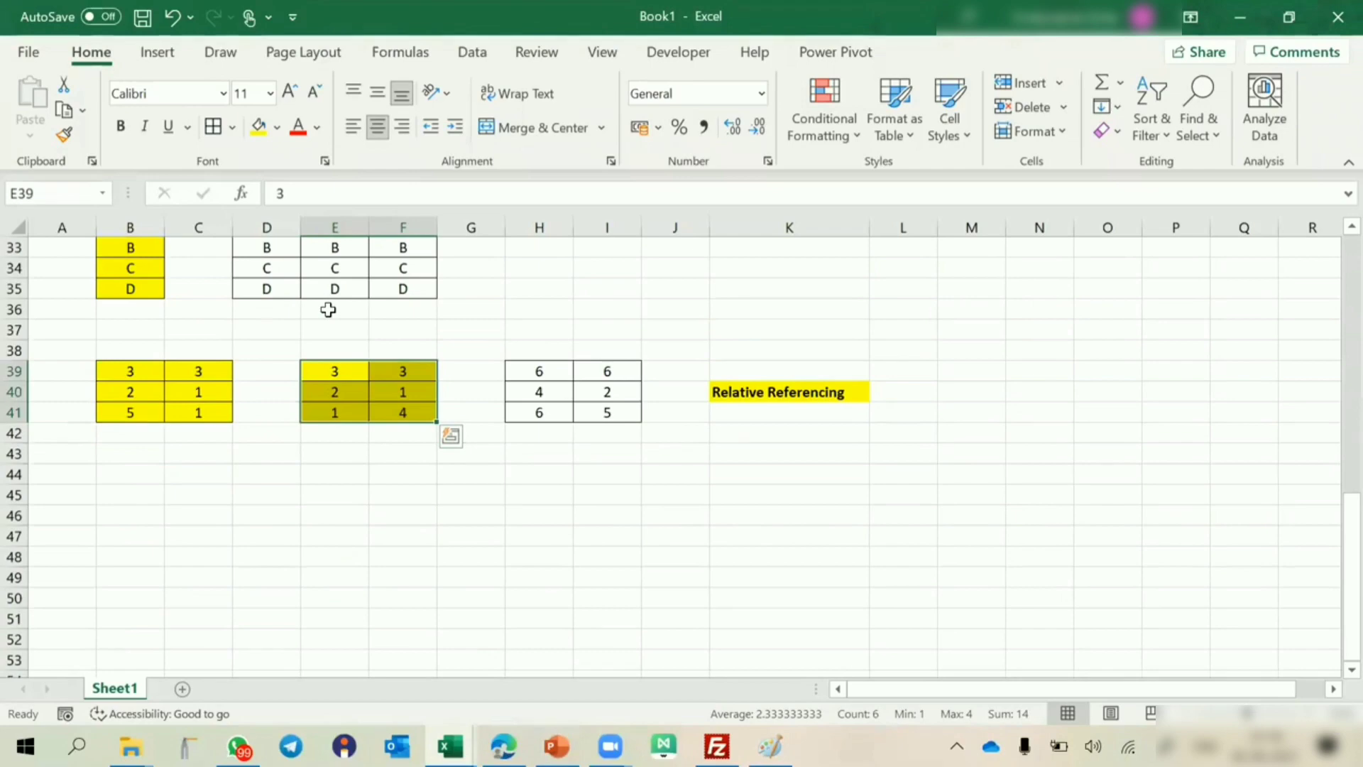
scroll(328, 310, "up", 1)
left_click(540, 428)
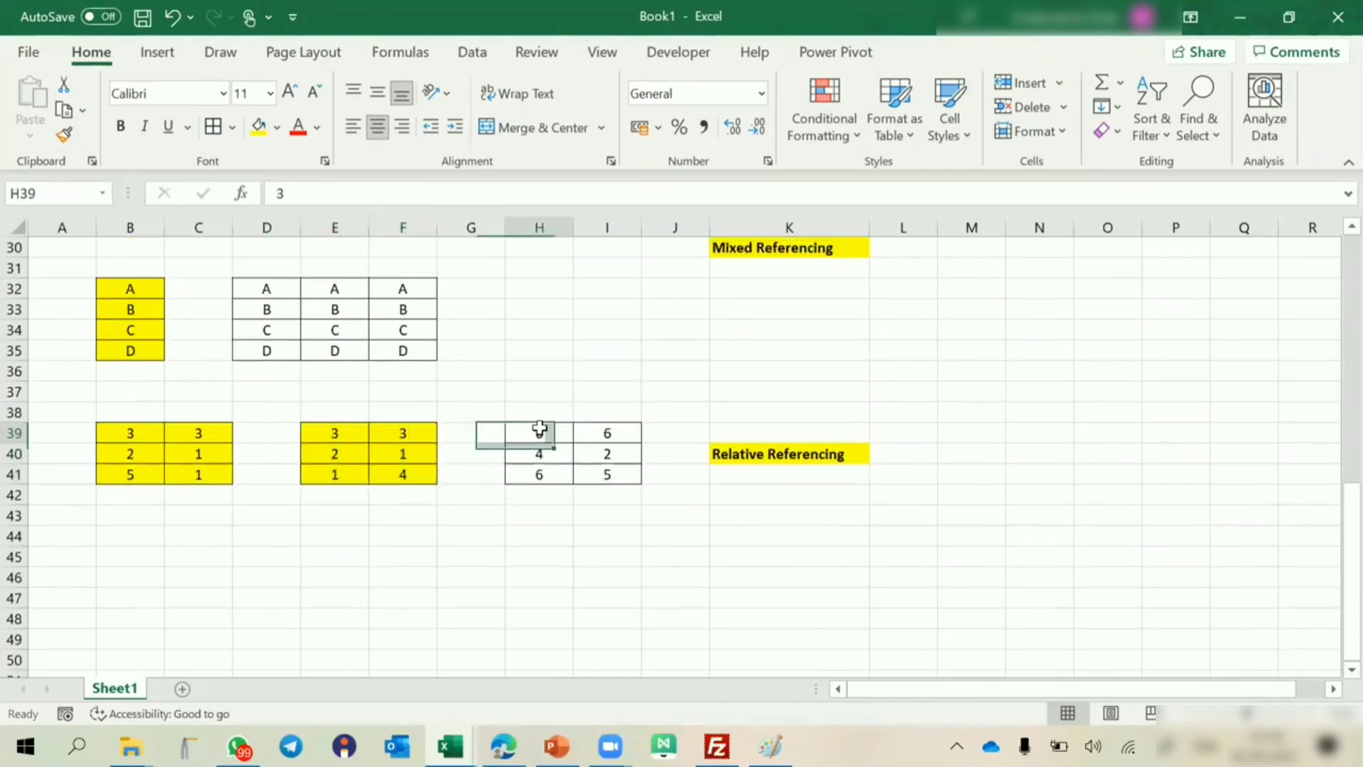
right_click(517, 440)
left_click(513, 434)
double_click(513, 433)
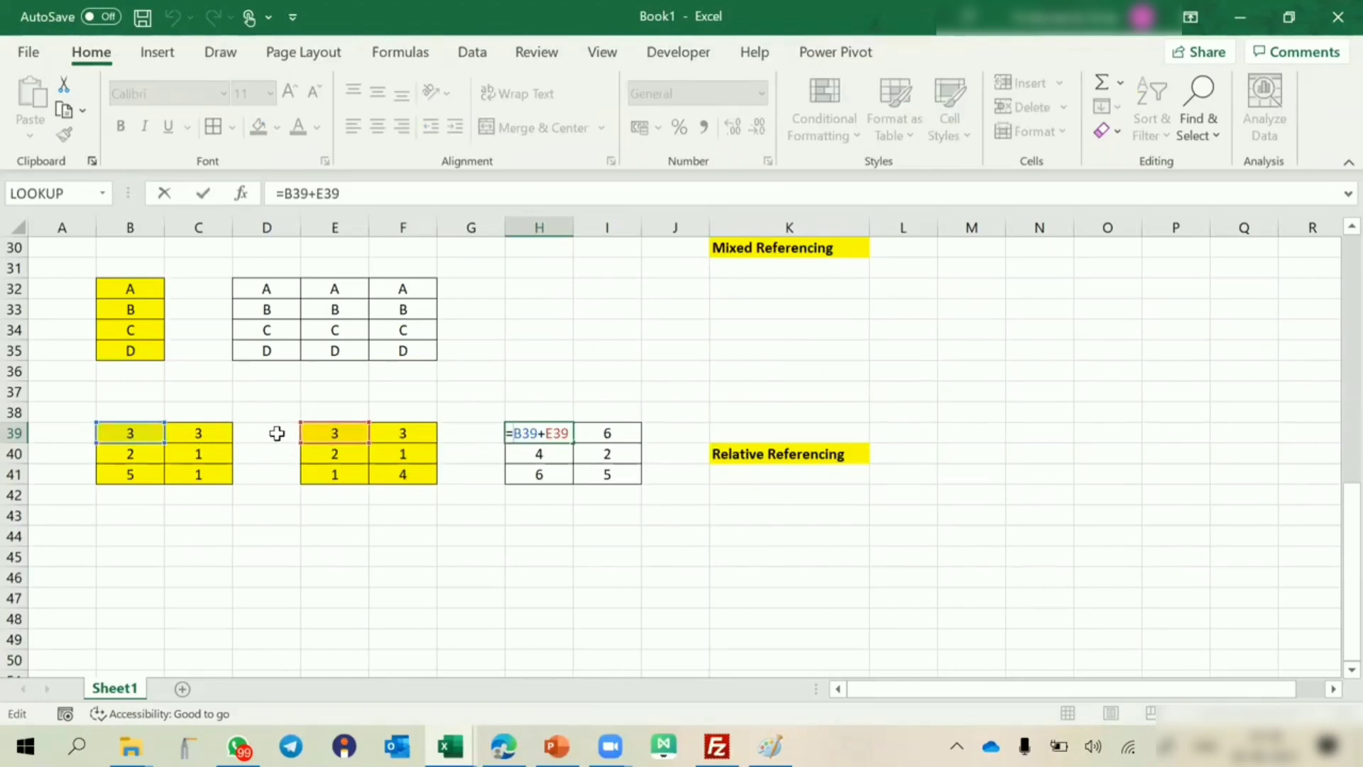
key("Escape")
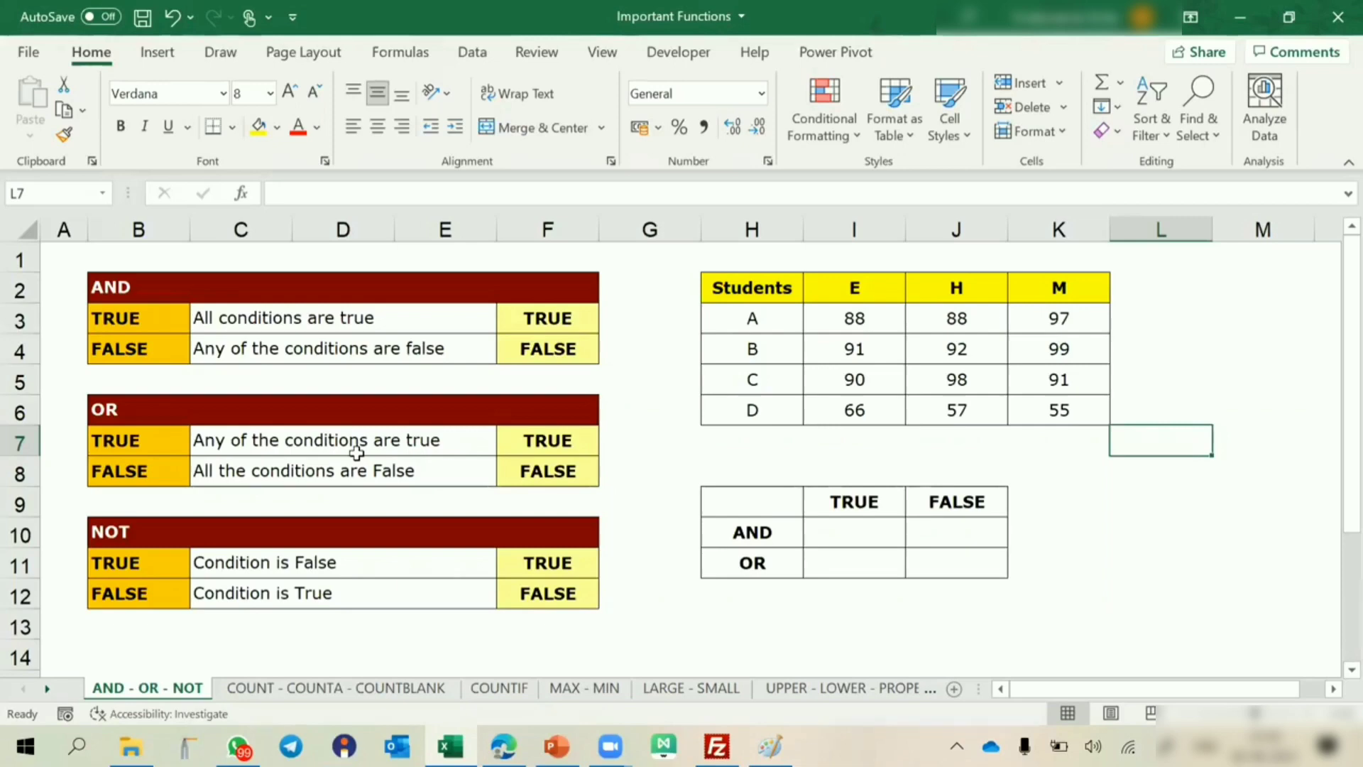
Examine the AND - OR - NOT sheet of the Important Functions workbook, including the student list and student A's marks.
scroll(356, 453, "down", 5)
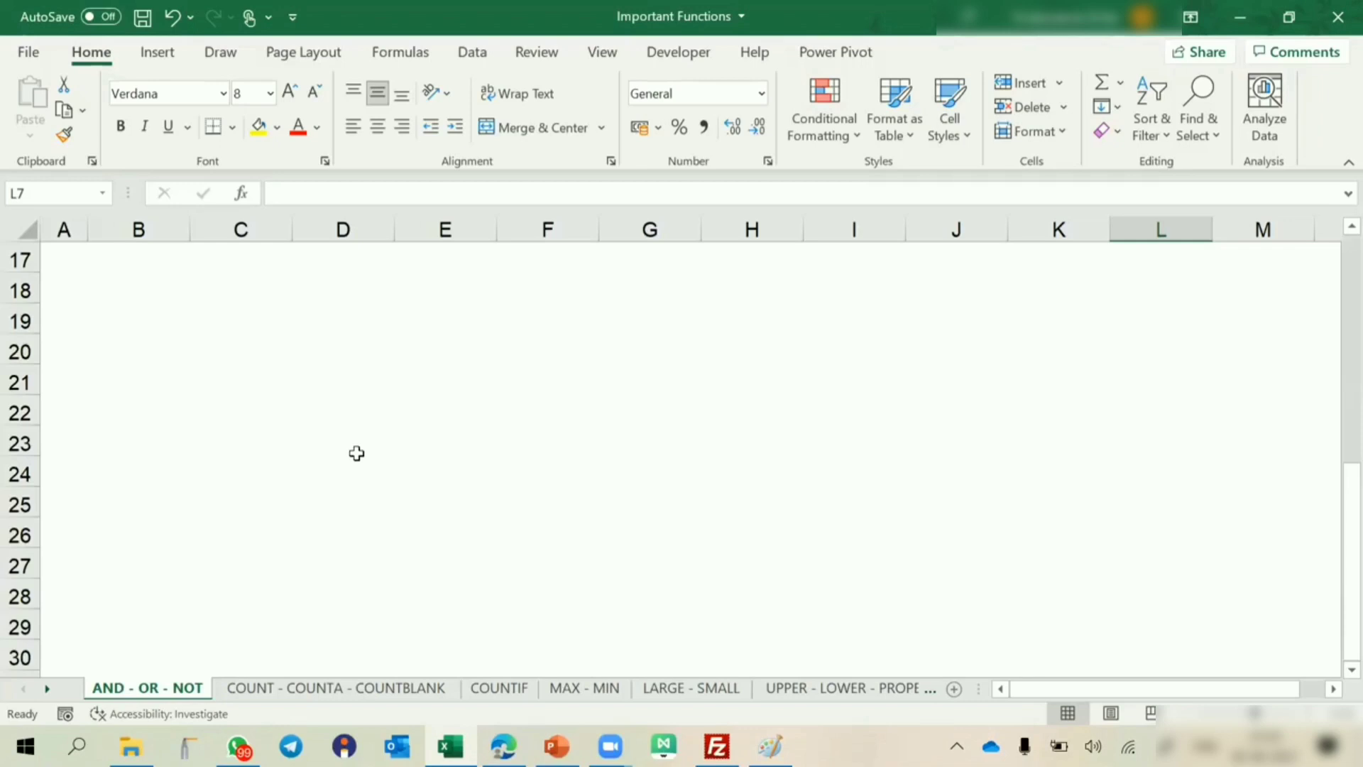
scroll(356, 453, "up", 5)
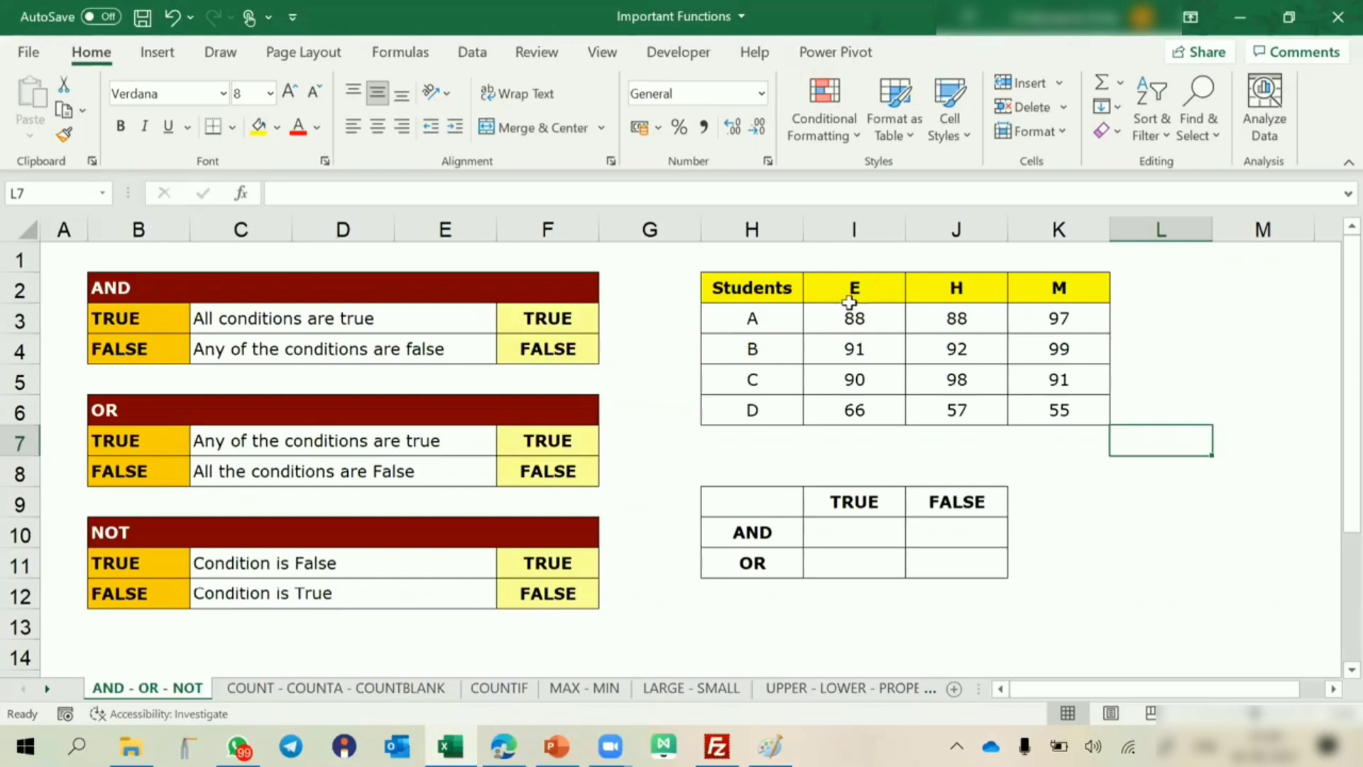
left_click_drag(775, 287, 753, 410)
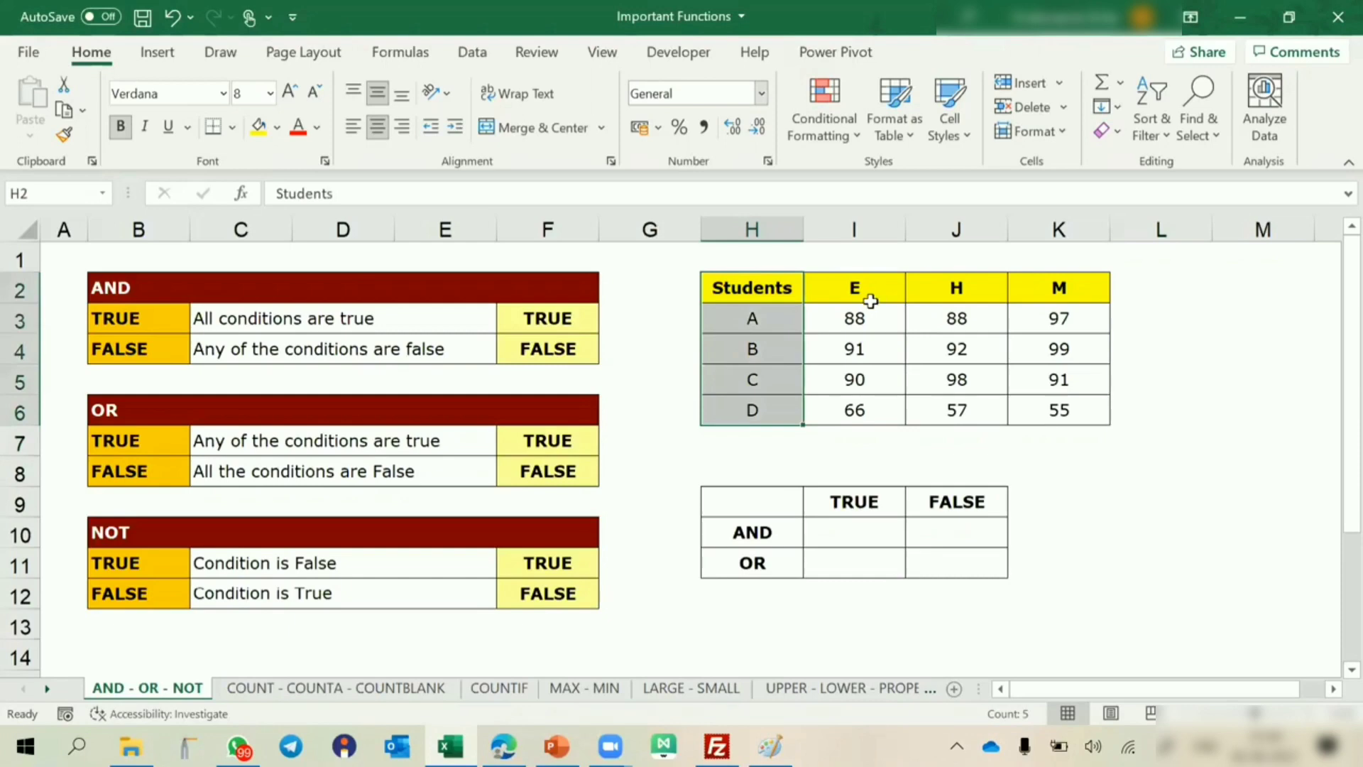
left_click(845, 318)
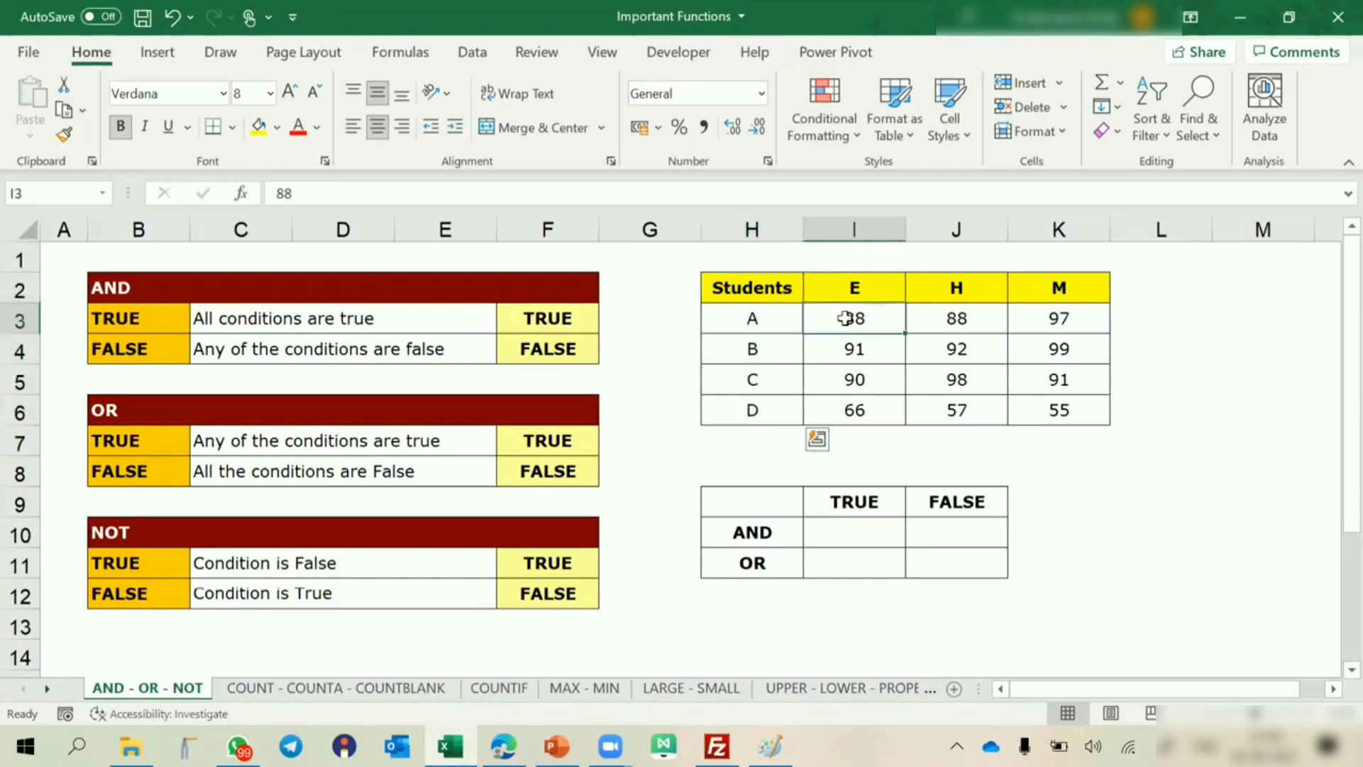
left_click(963, 321)
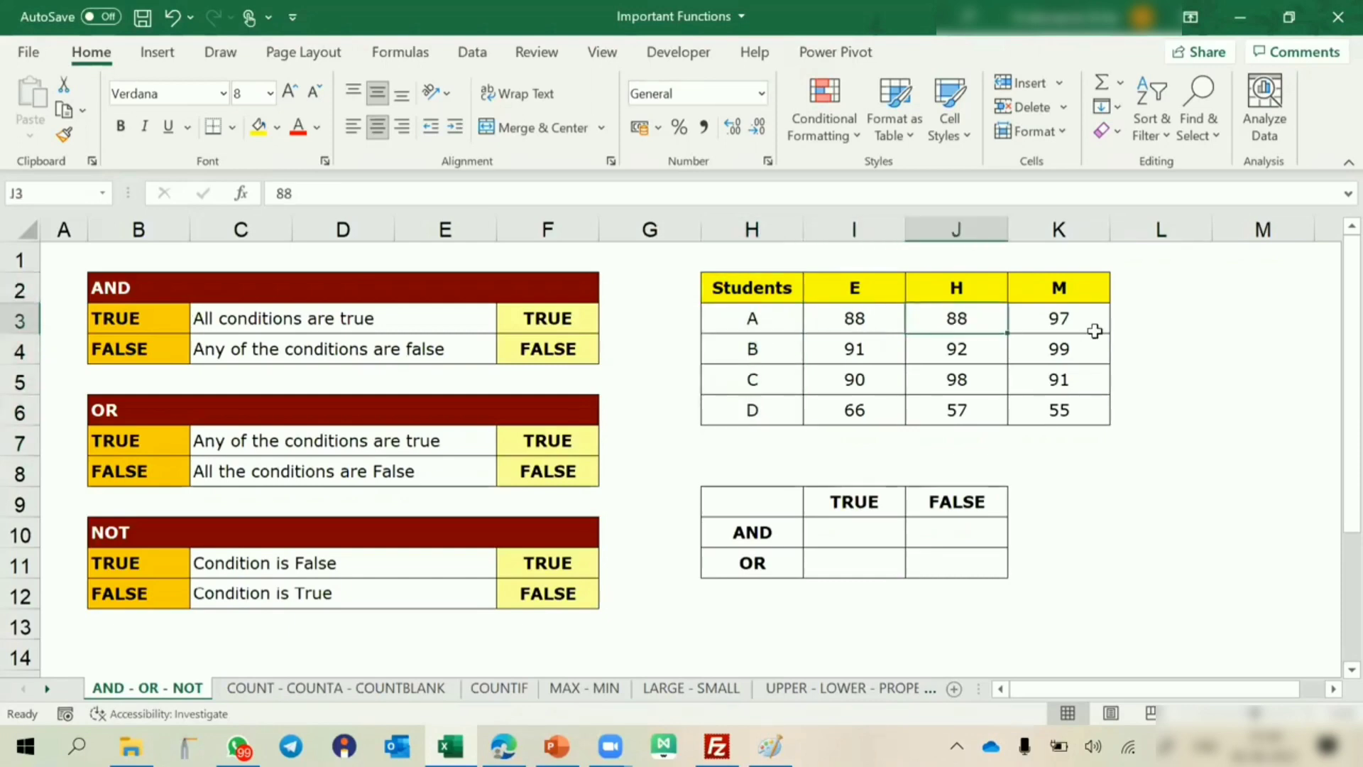
left_click(1062, 317)
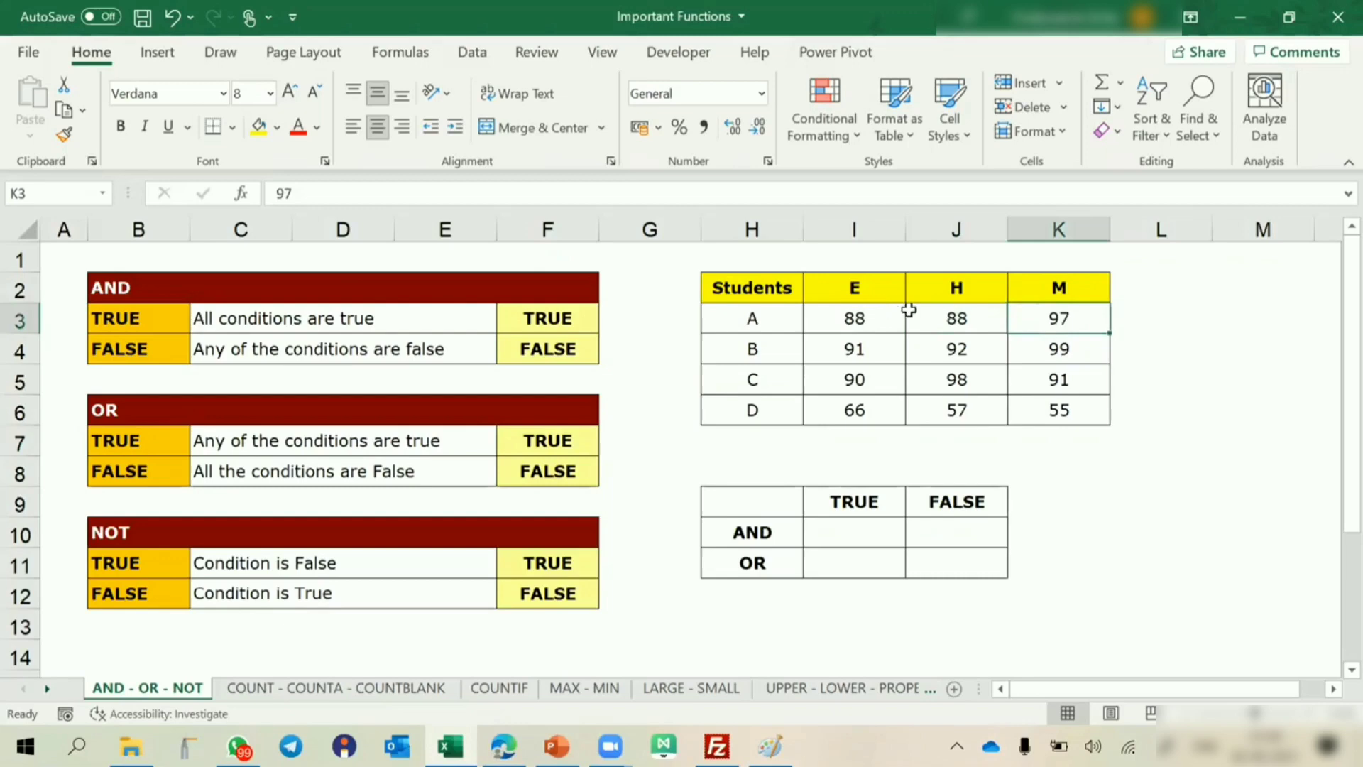
Start an AND formula in cell L3 with the first condition I3>90.
right_click(1173, 324)
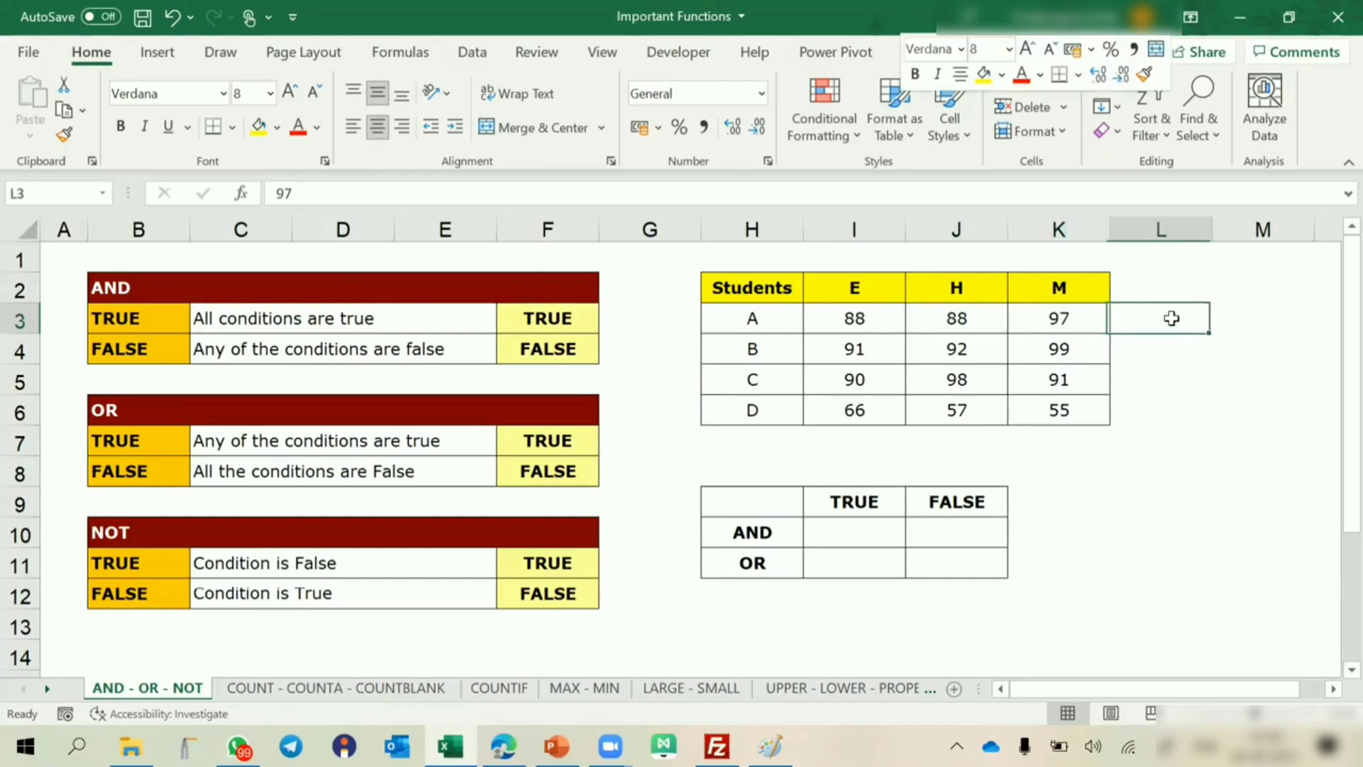
left_click(1171, 318)
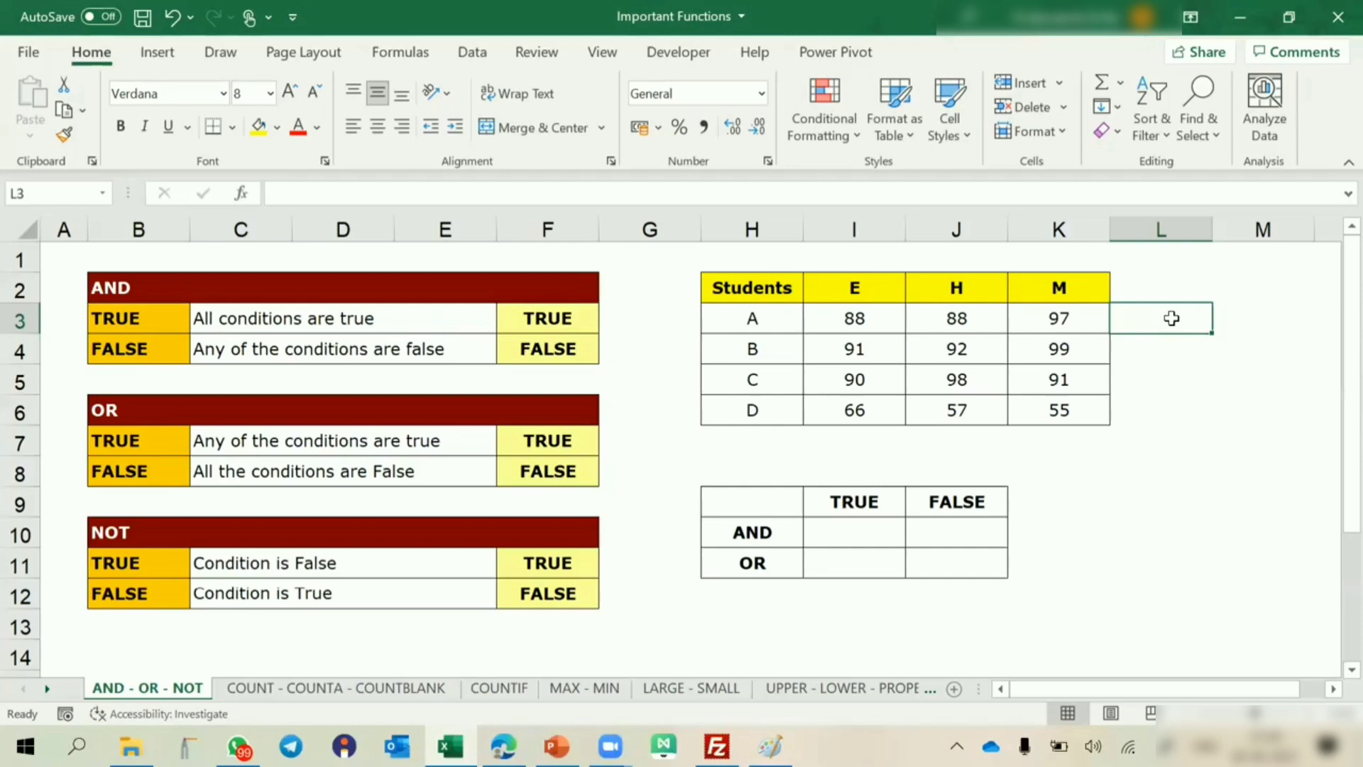
type("=and(")
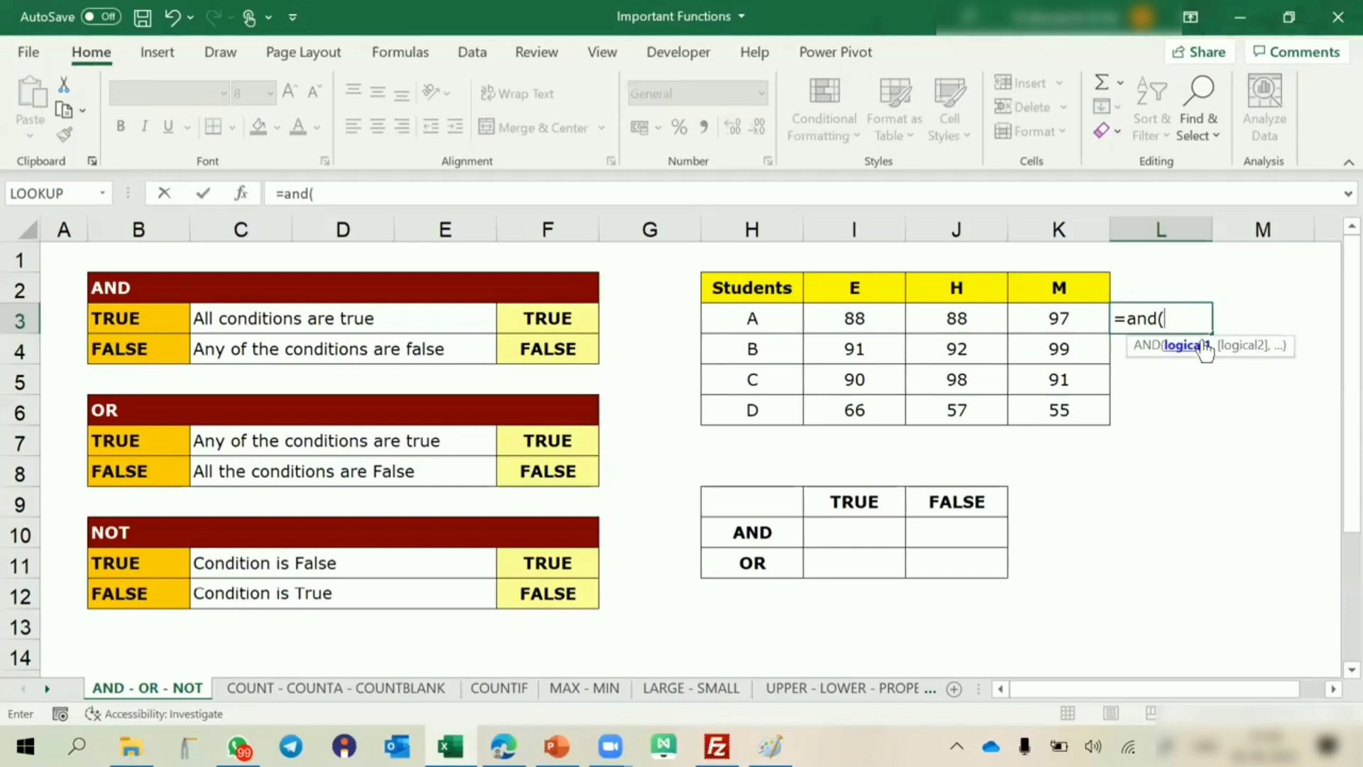
left_click(841, 314)
type(">=90")
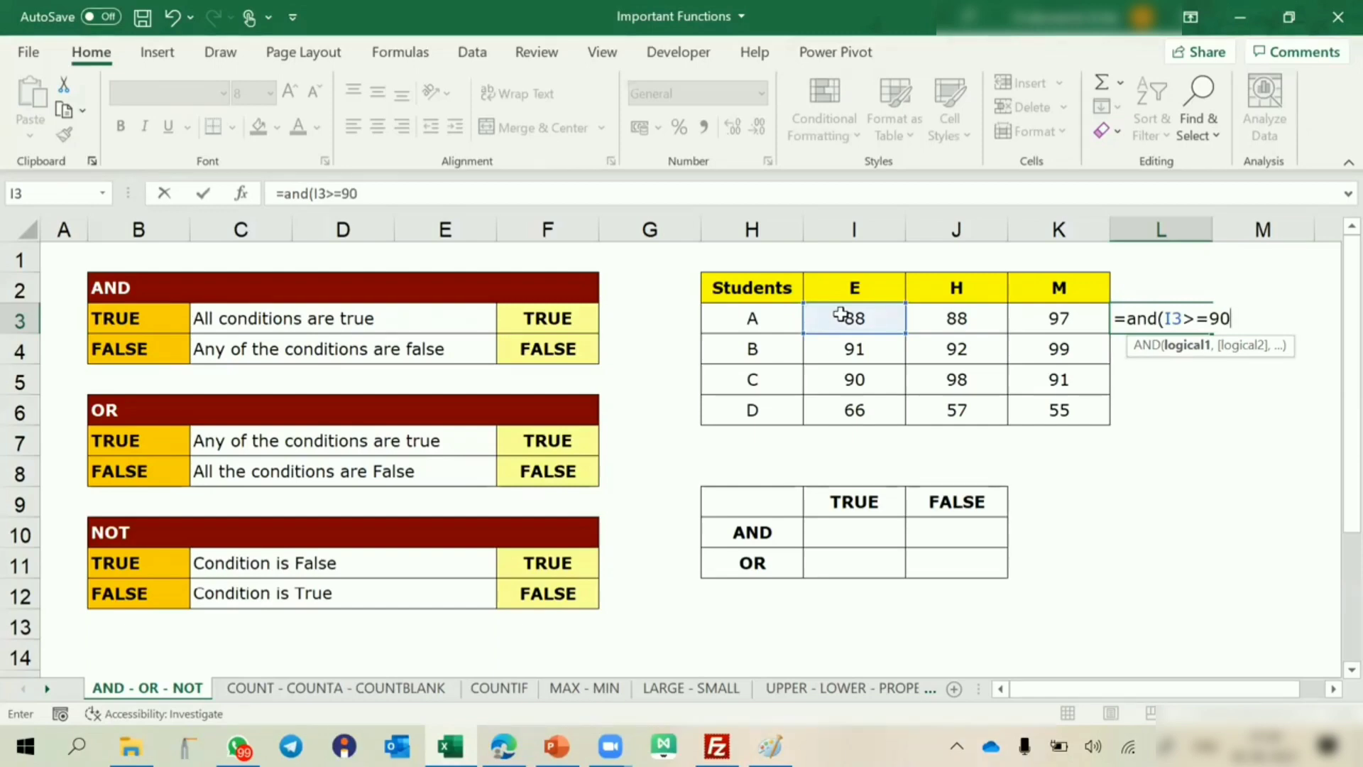
key("BackSpace")
key("BackSpace")
key("BackSpace")
type("90,")
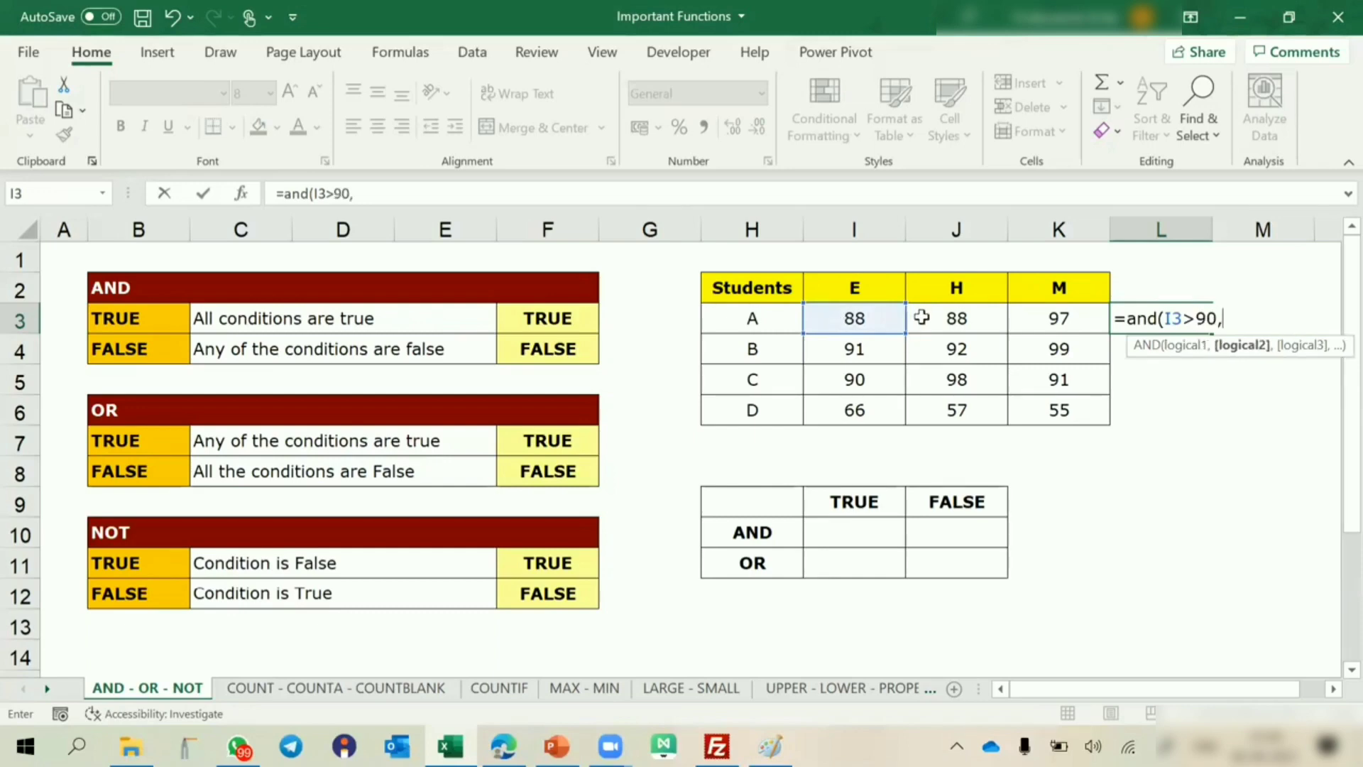
Add the conditions J3>90 and K3>90 to the AND formula in L3 and complete it.
left_click(922, 318)
type(">90,")
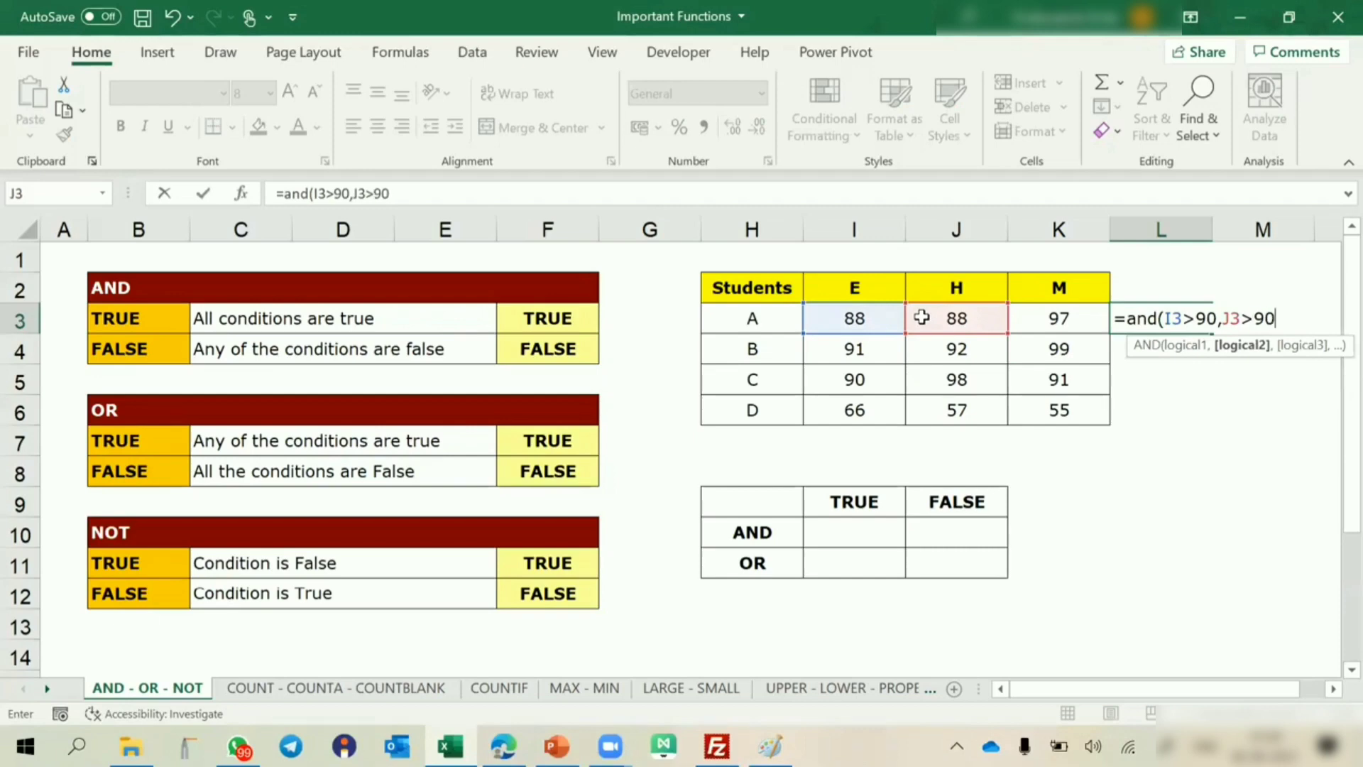
left_click(1022, 320)
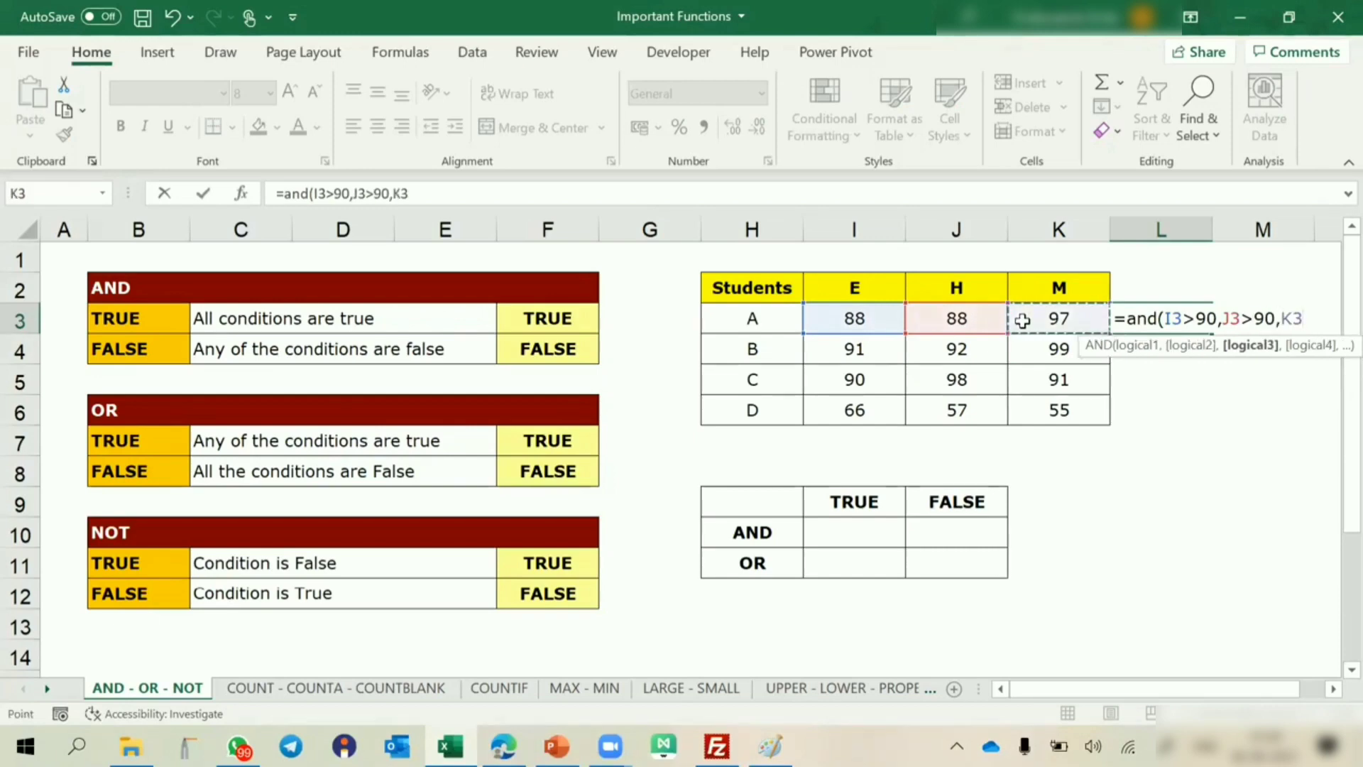
type(">90")
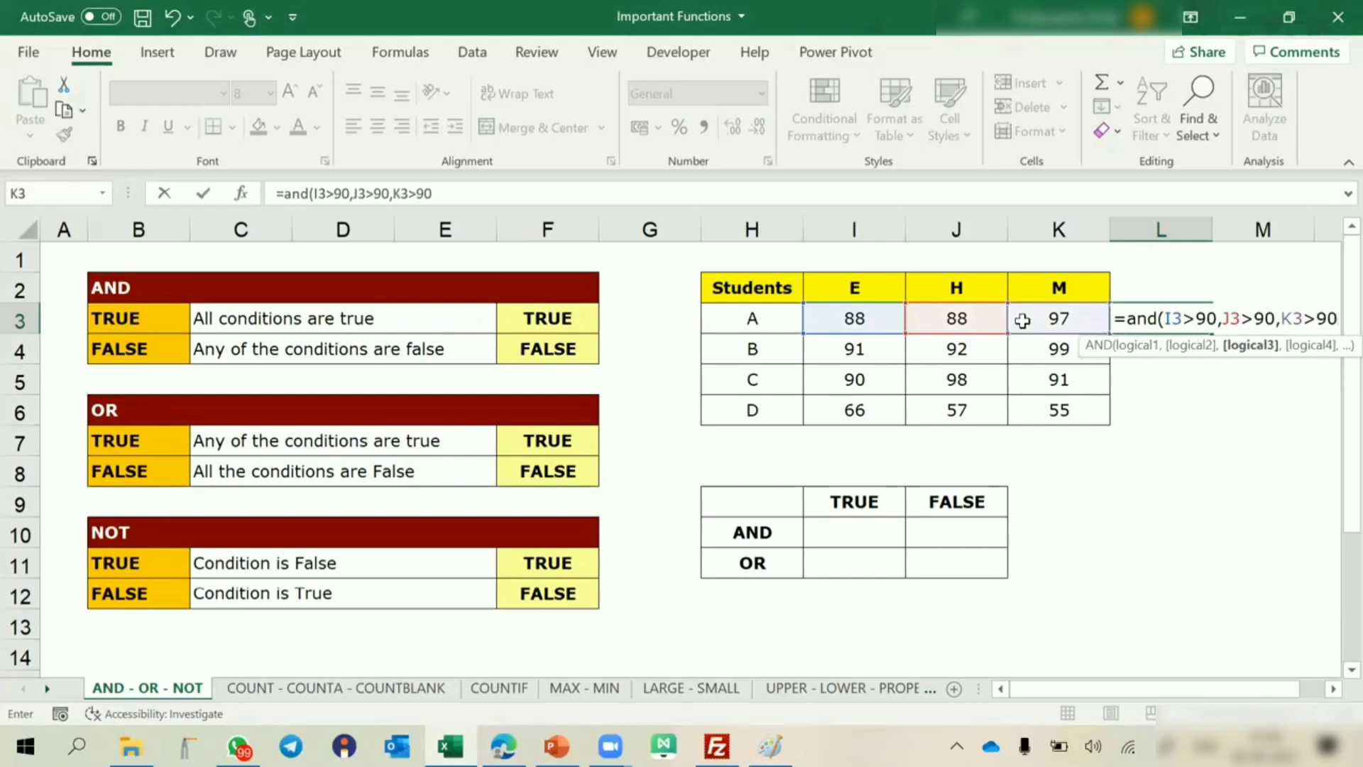
type(")")
key("Return")
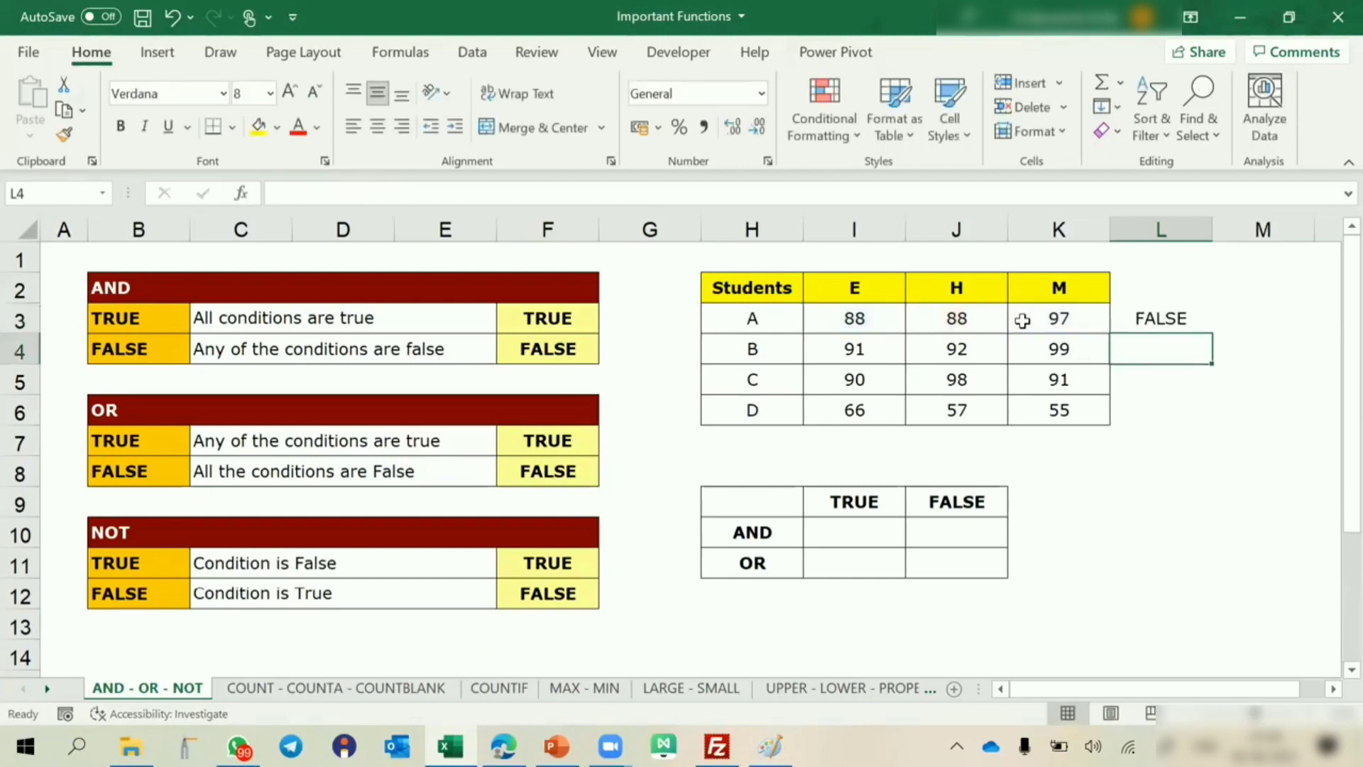
Copy the AND formula from L3 down to L6 for the remaining students.
left_click(1156, 318)
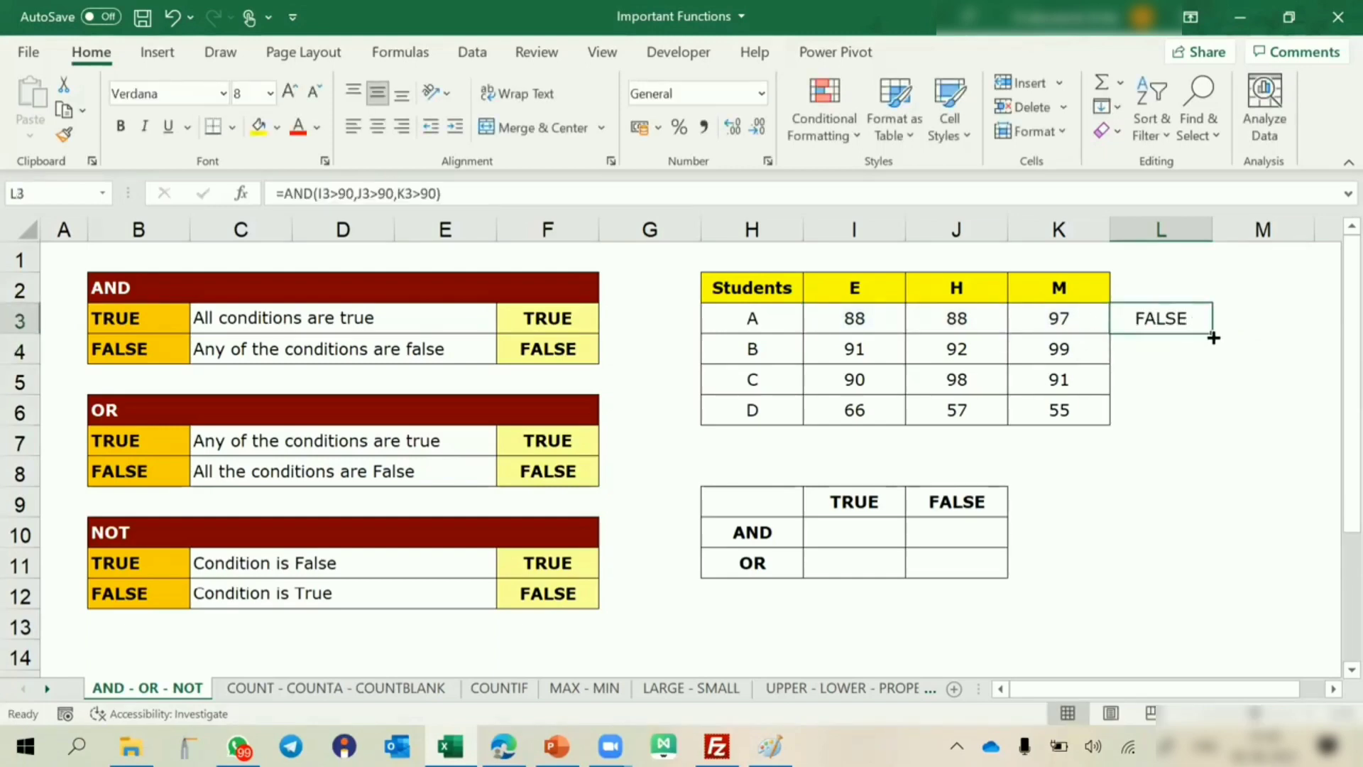
left_click_drag(1211, 333, 1216, 425)
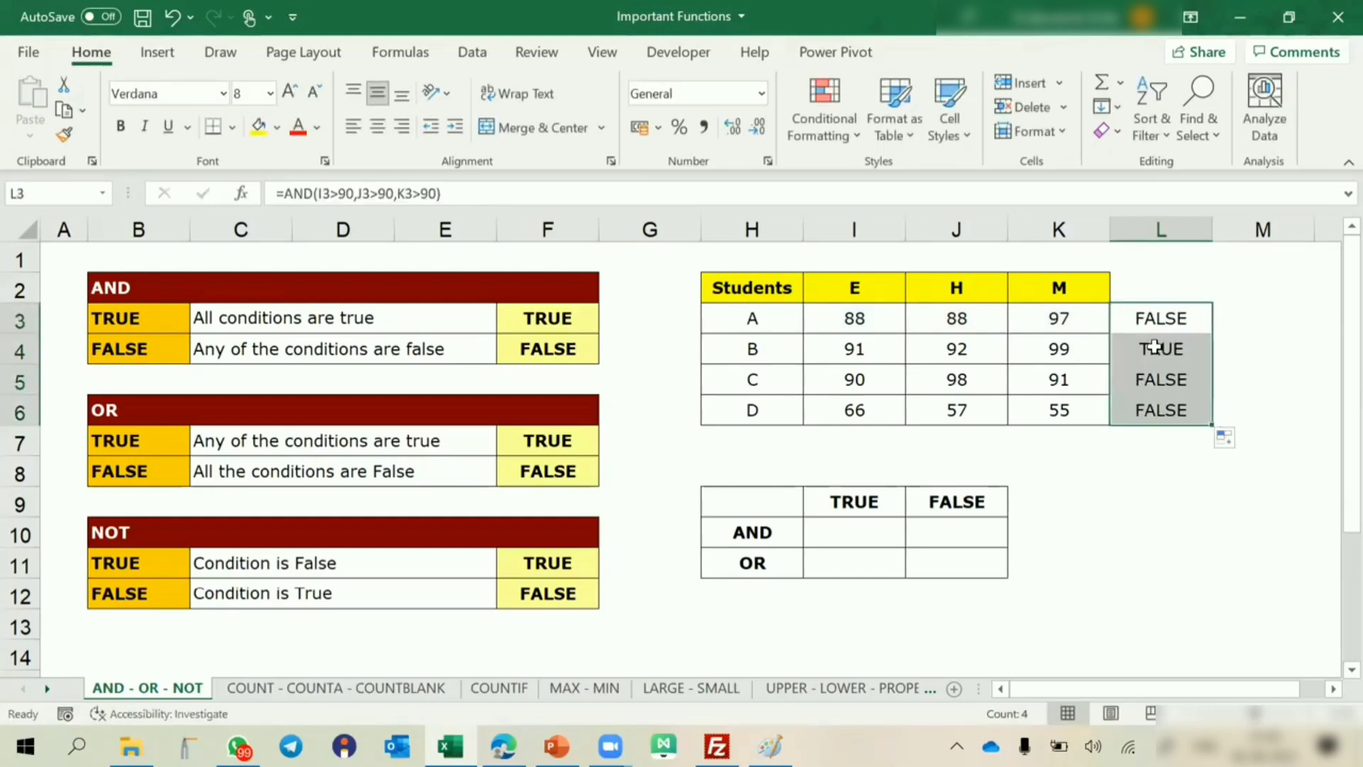
right_click(1156, 359)
key("Escape")
Review student B's row and the conditions of the AND formula in L3, and select the OR rule in C7.
left_click_drag(781, 347, 1131, 343)
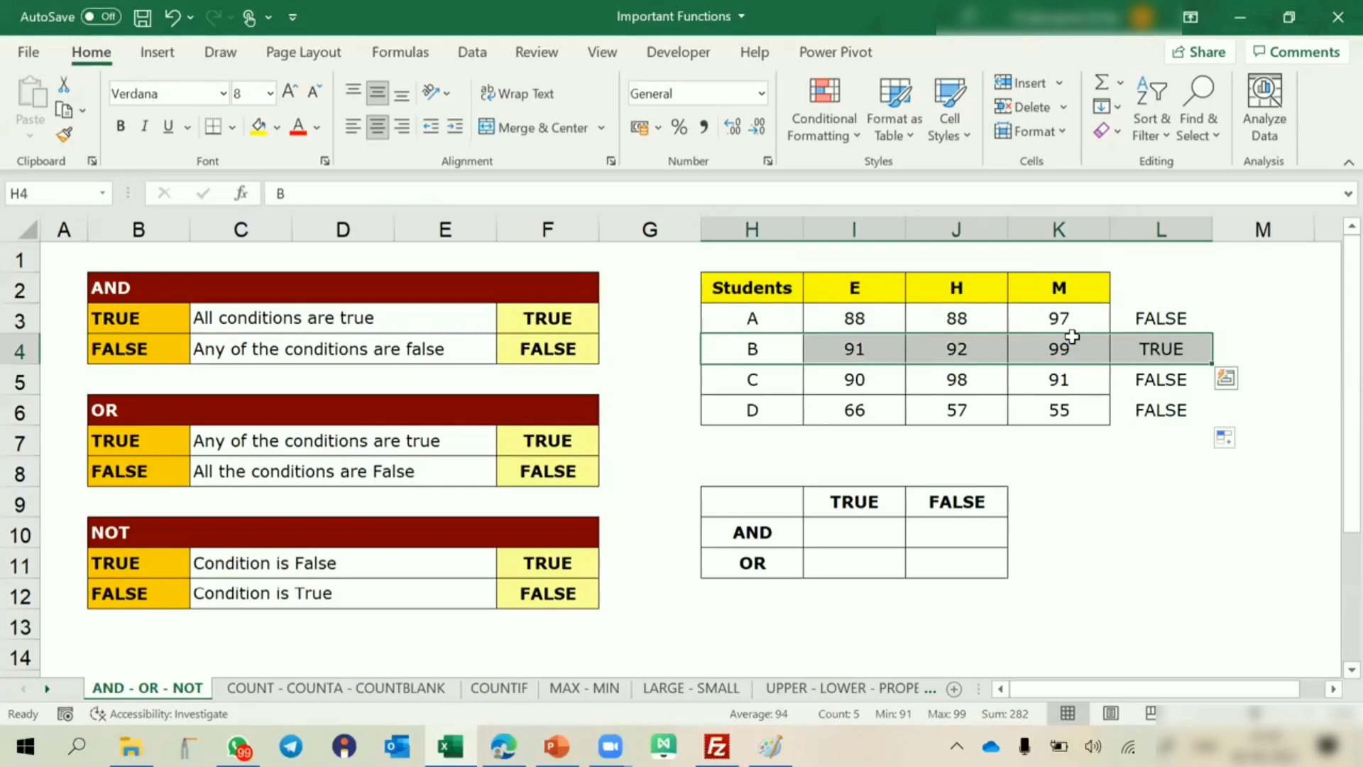
double_click(1140, 317)
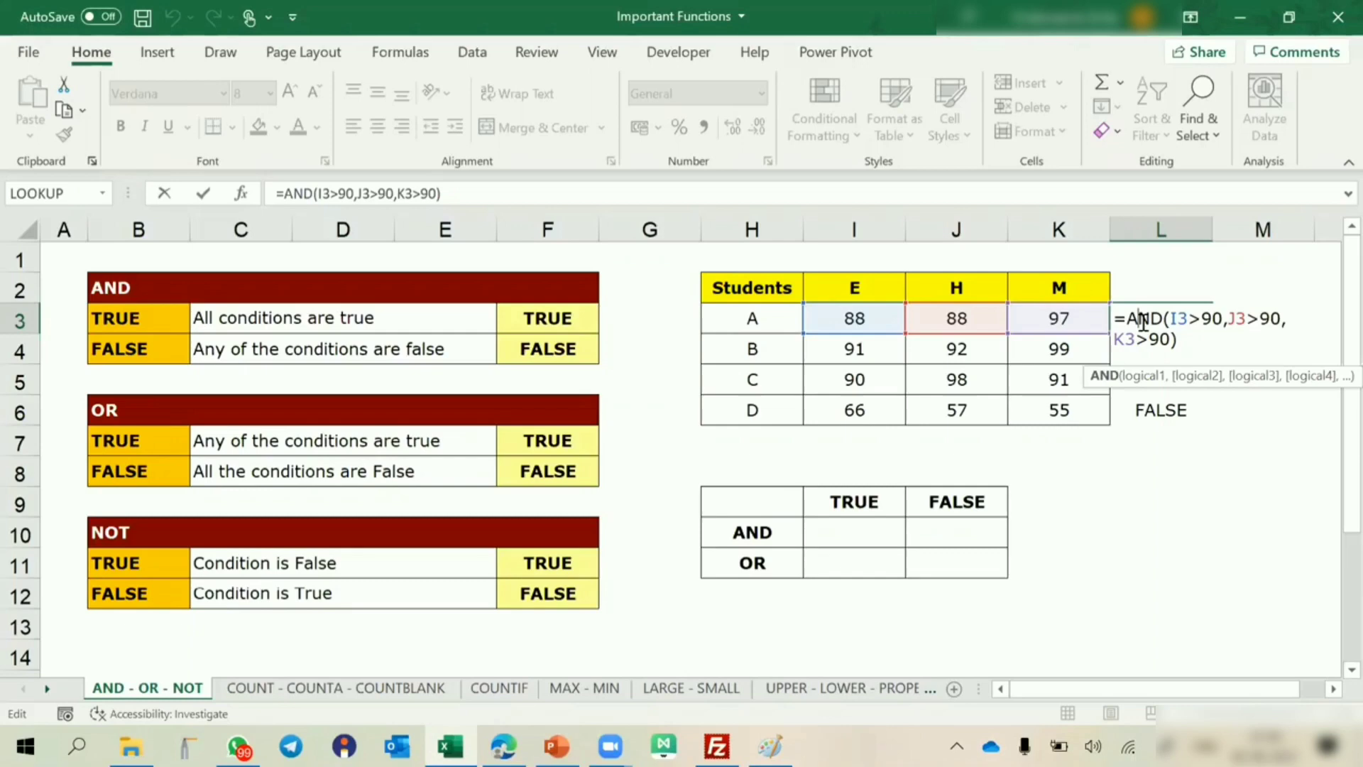
left_click(439, 433)
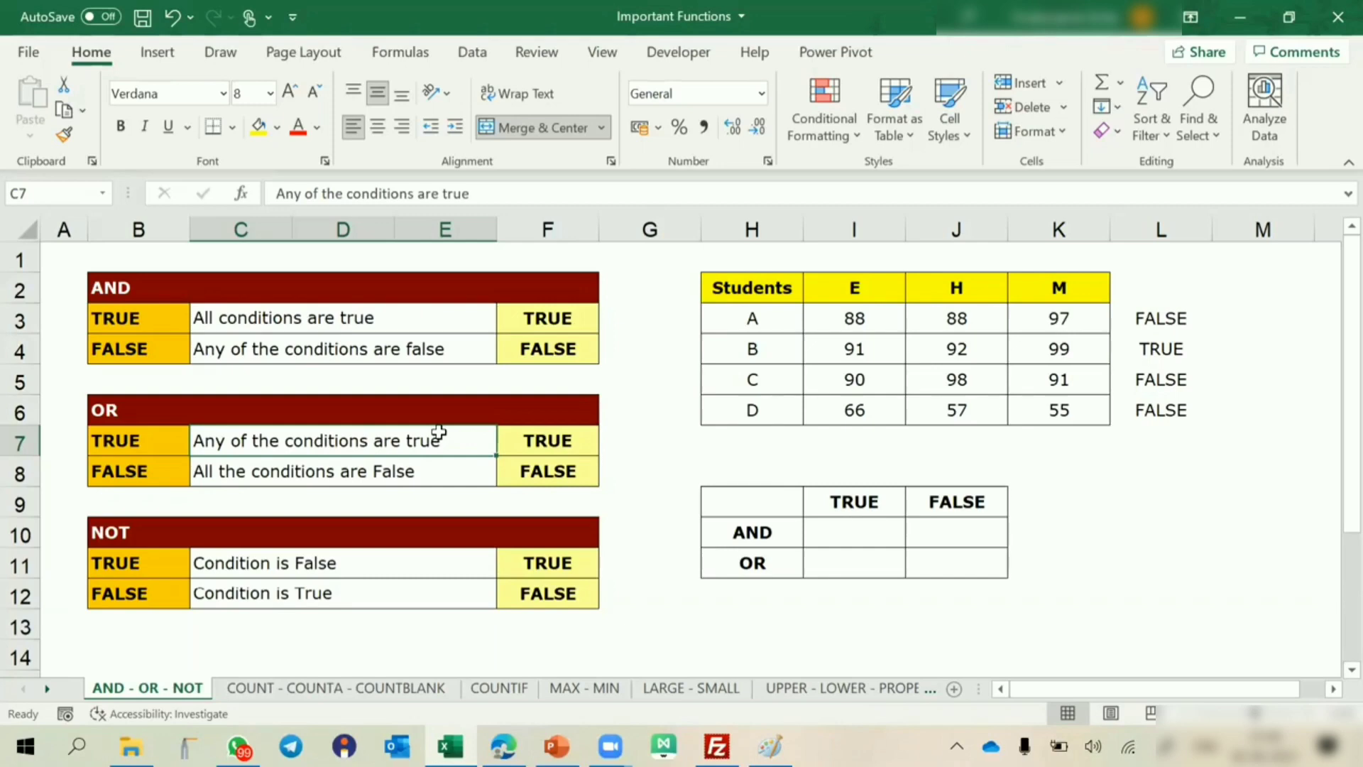
Start an OR formula in cell M3 with the first condition I3>90.
left_click(545, 472)
left_click(1244, 318)
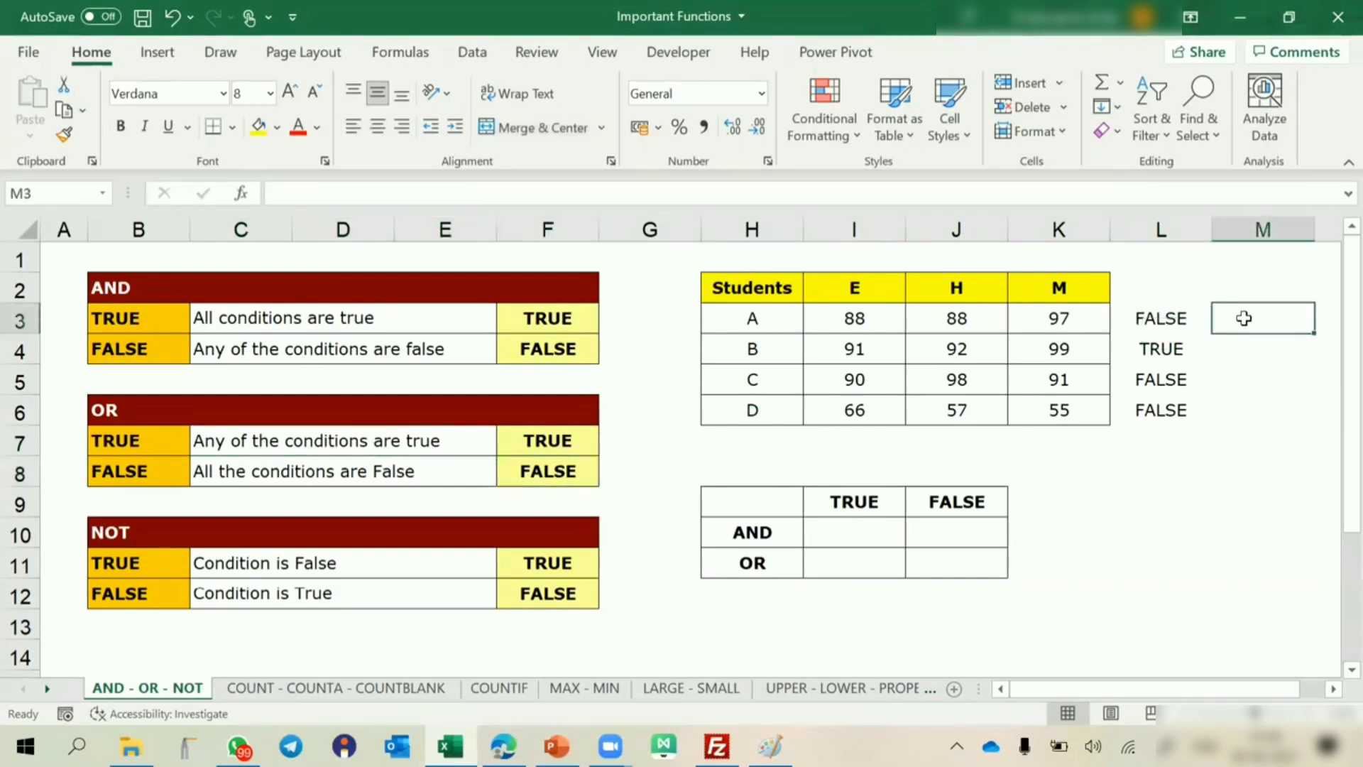
type("=or(")
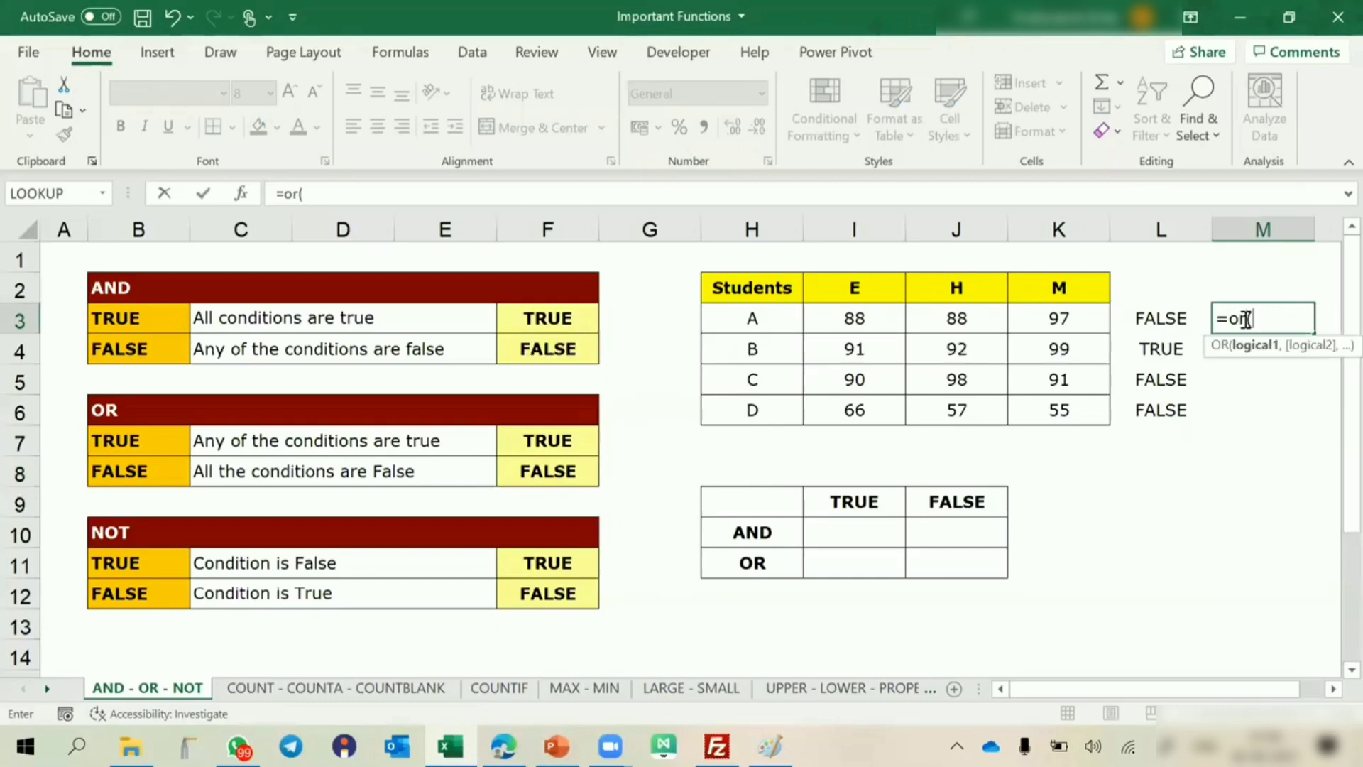
key("Left")
key("Left")
key("Left")
key("Left")
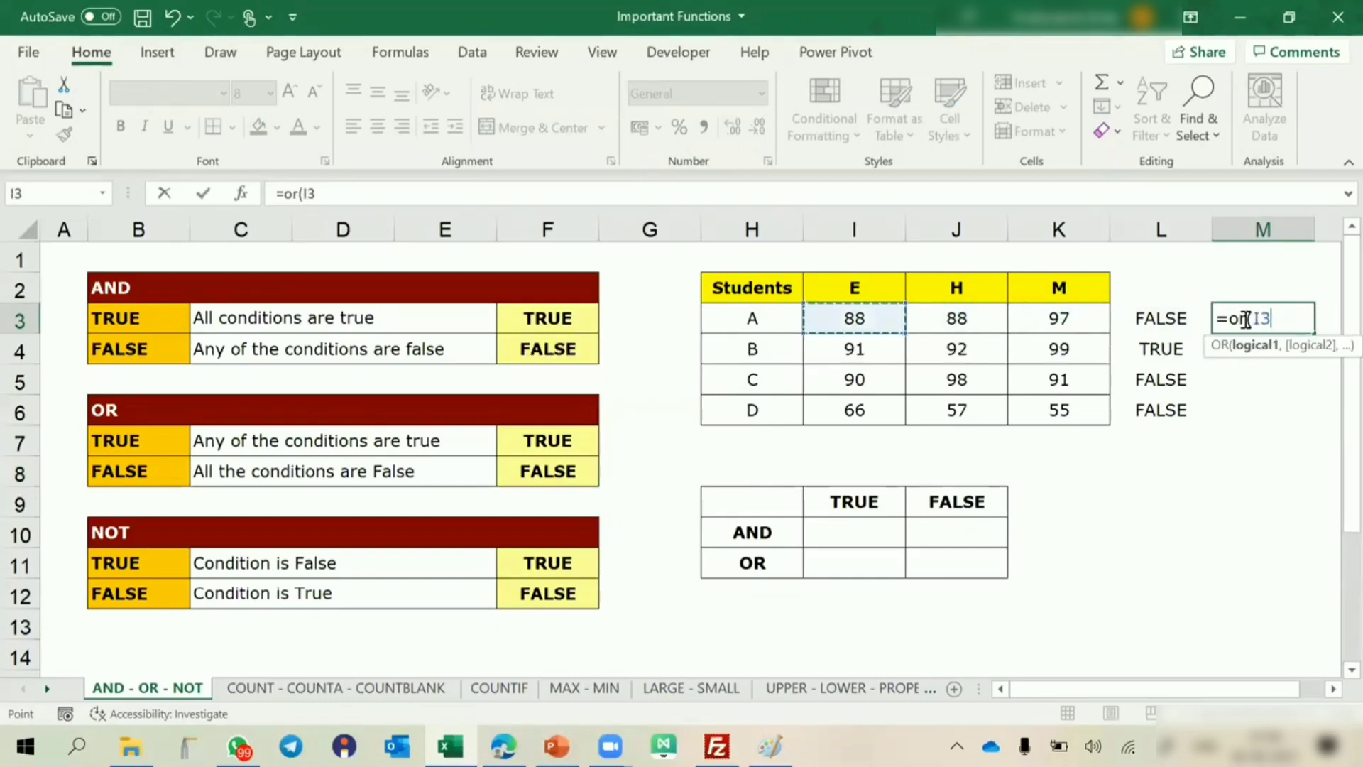
type(">90,")
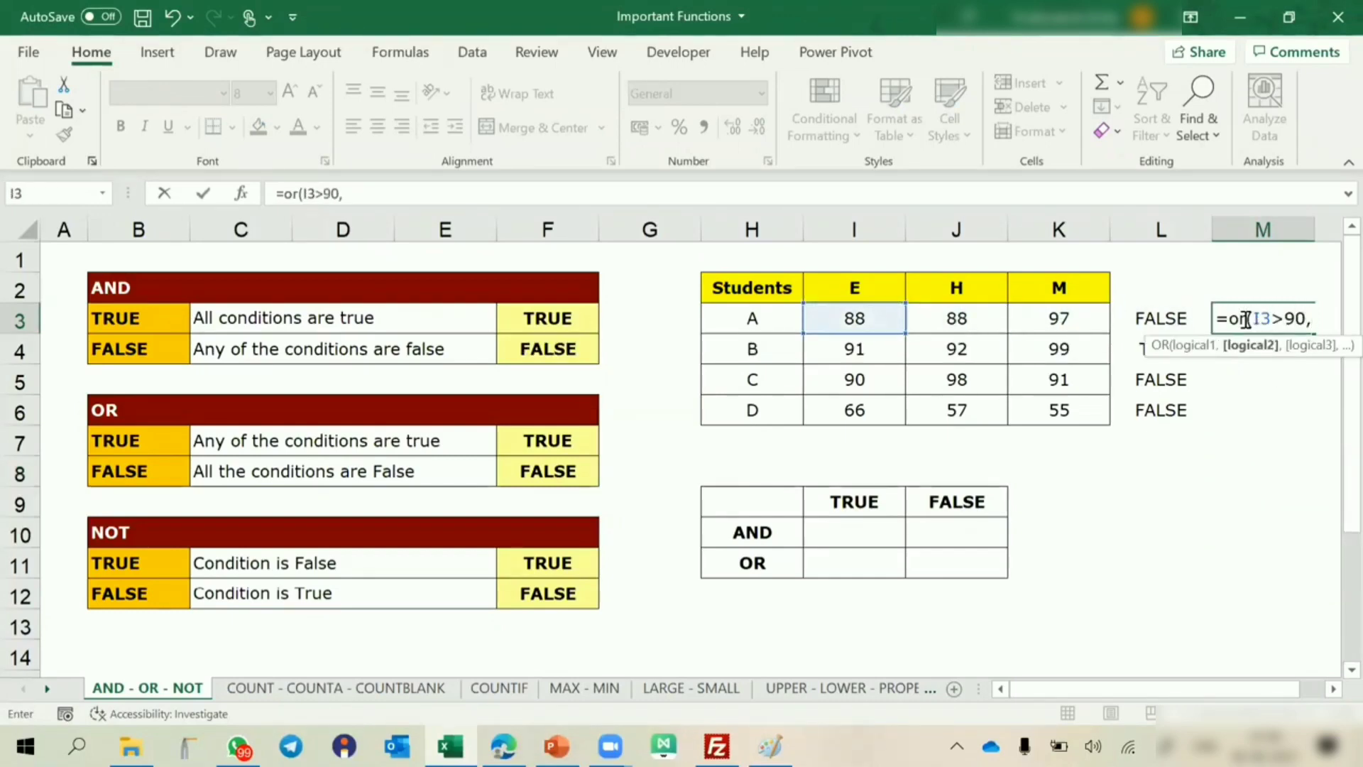
Add the conditions J3>90 and K3>90 to the OR formula in M3 and complete it.
key("Left")
key("Left")
key("Left")
type(">90")
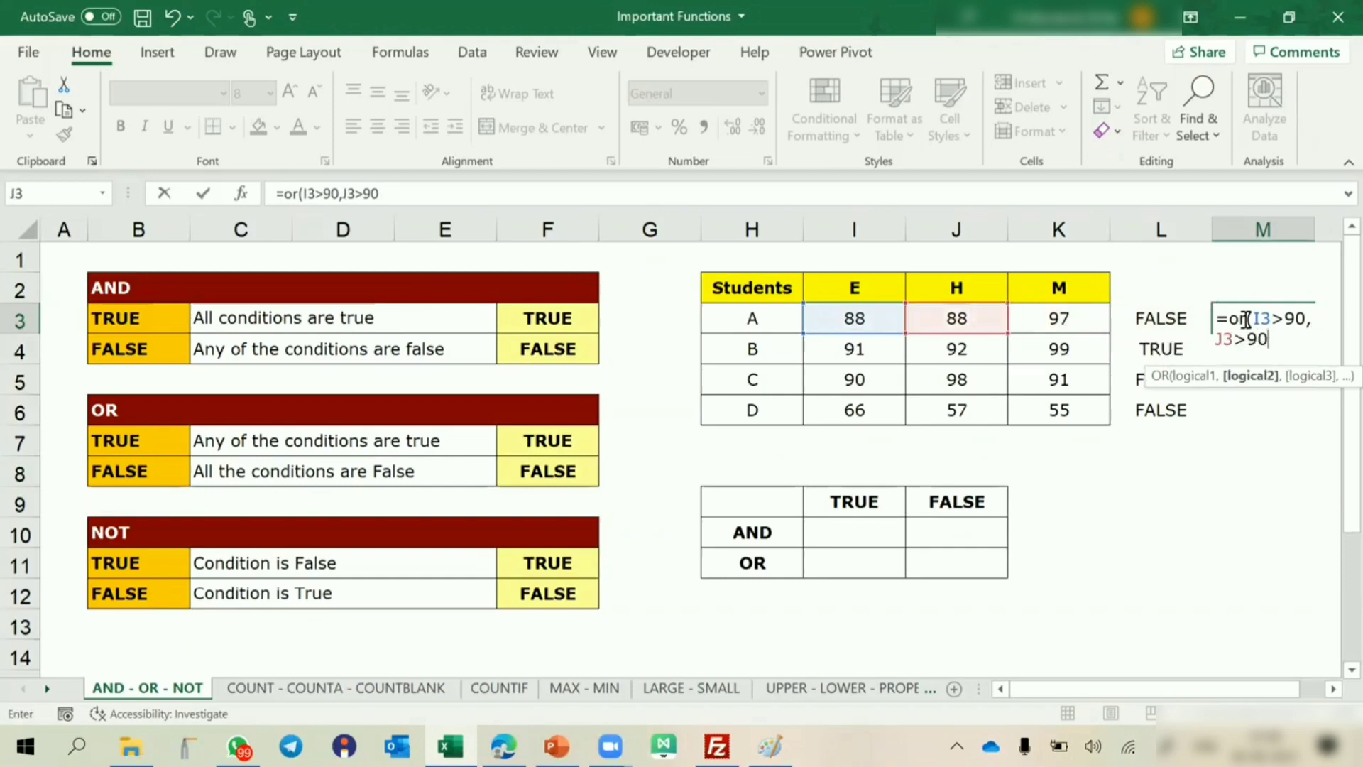
type(",")
key("Left")
key("Left")
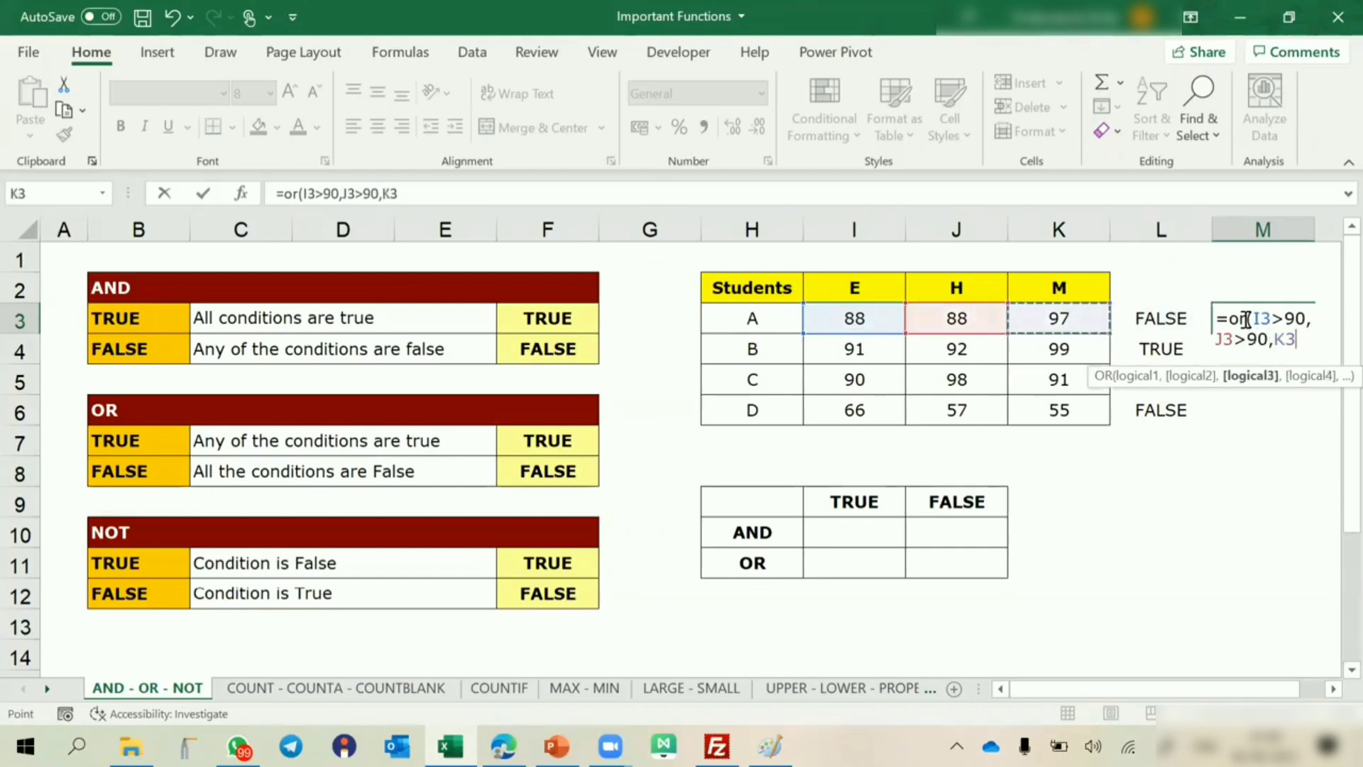
type(">90")
key("Return")
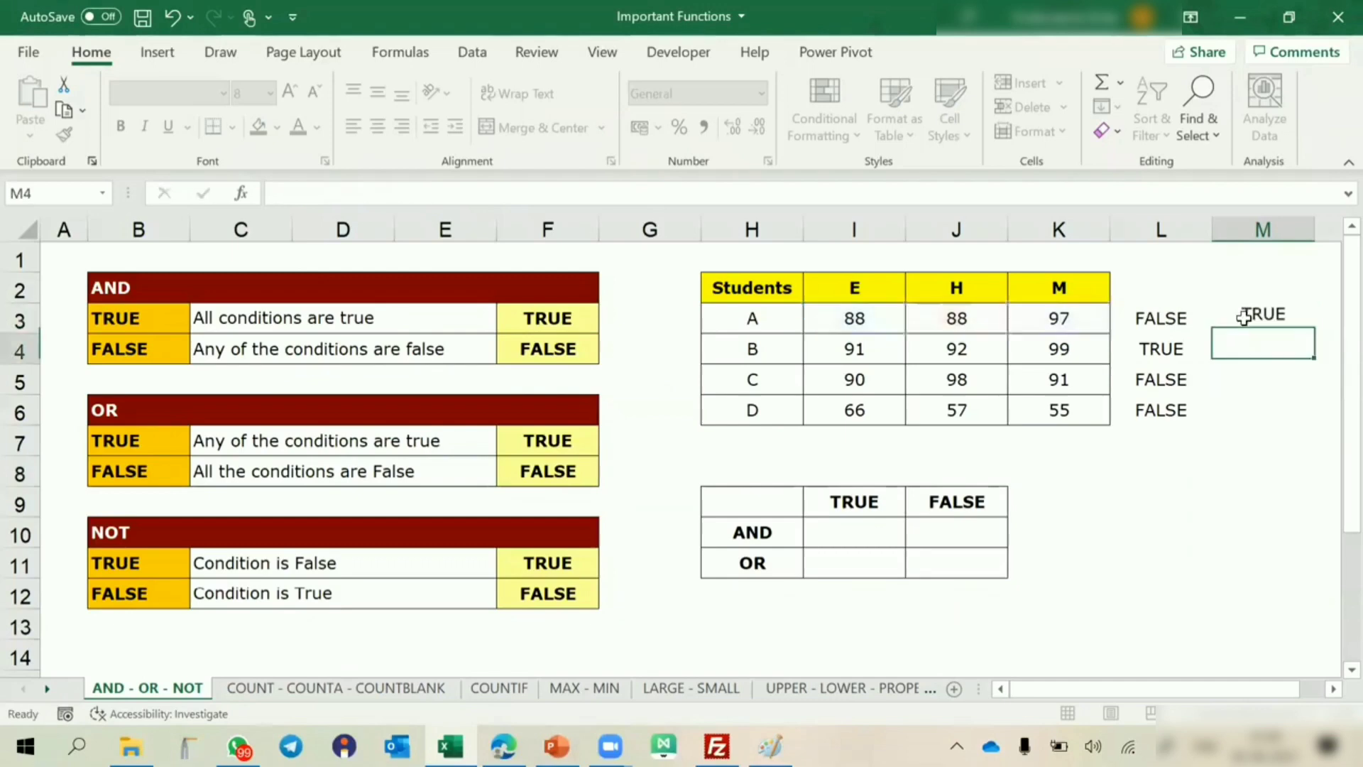
Copy the OR formula from M3 down to M6, and highlight student D's row and the marks of students A to C for comparison.
left_click(1244, 316)
left_click_drag(1315, 335, 1302, 419)
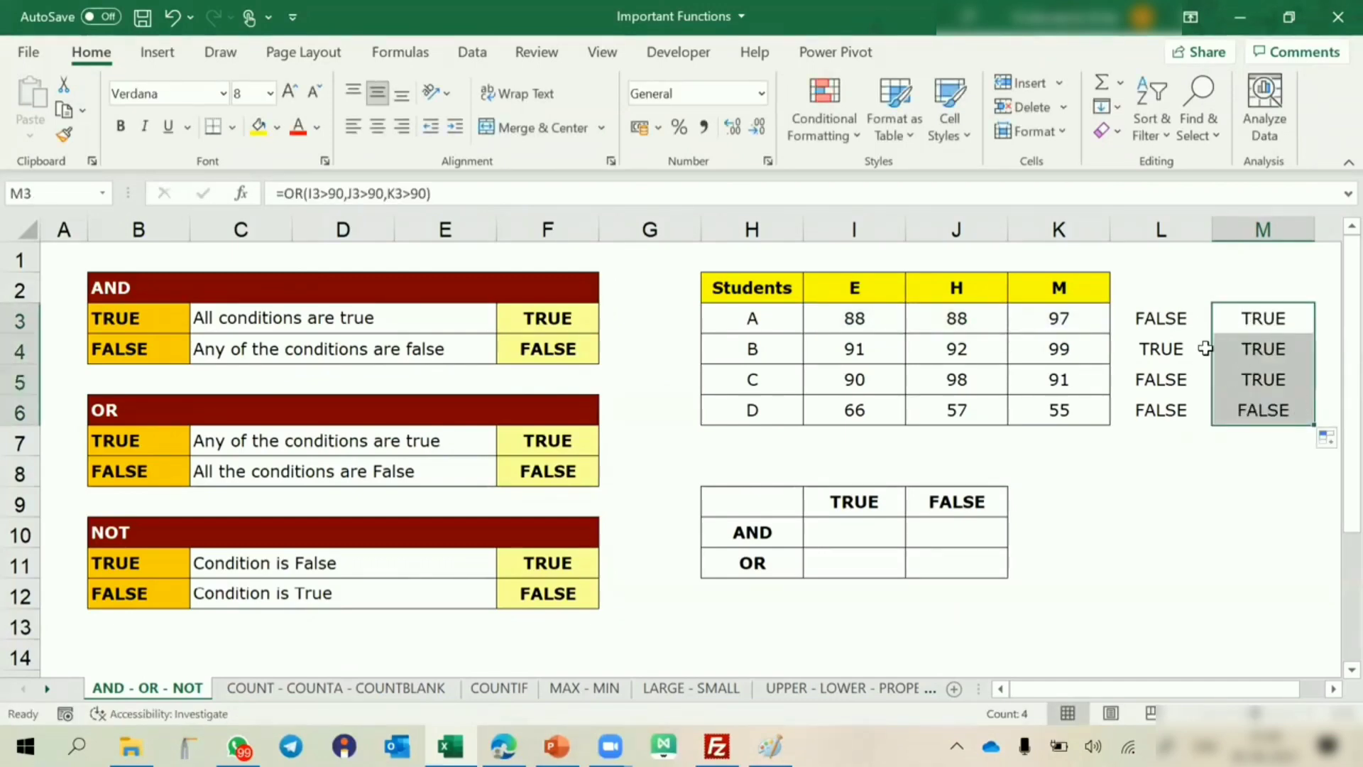
left_click_drag(764, 407, 1278, 405)
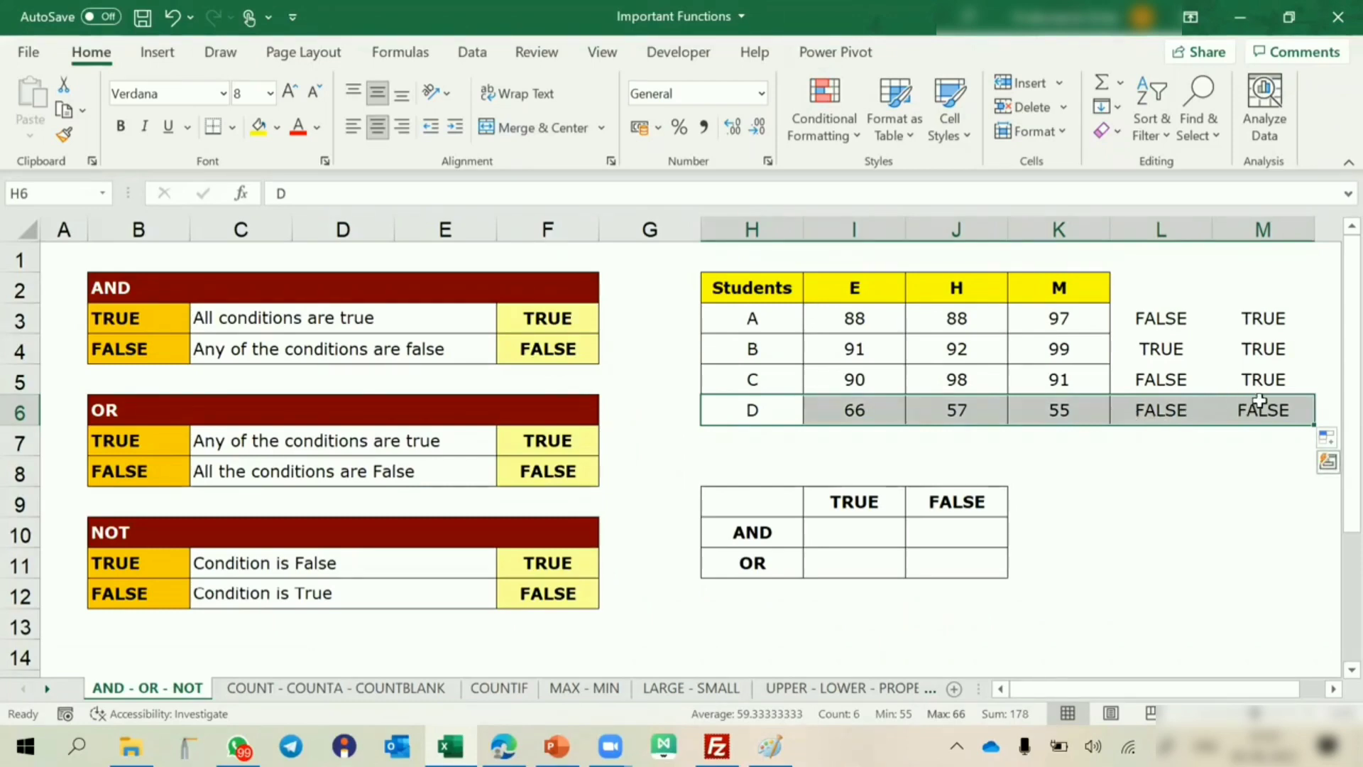
left_click_drag(859, 318, 1039, 377)
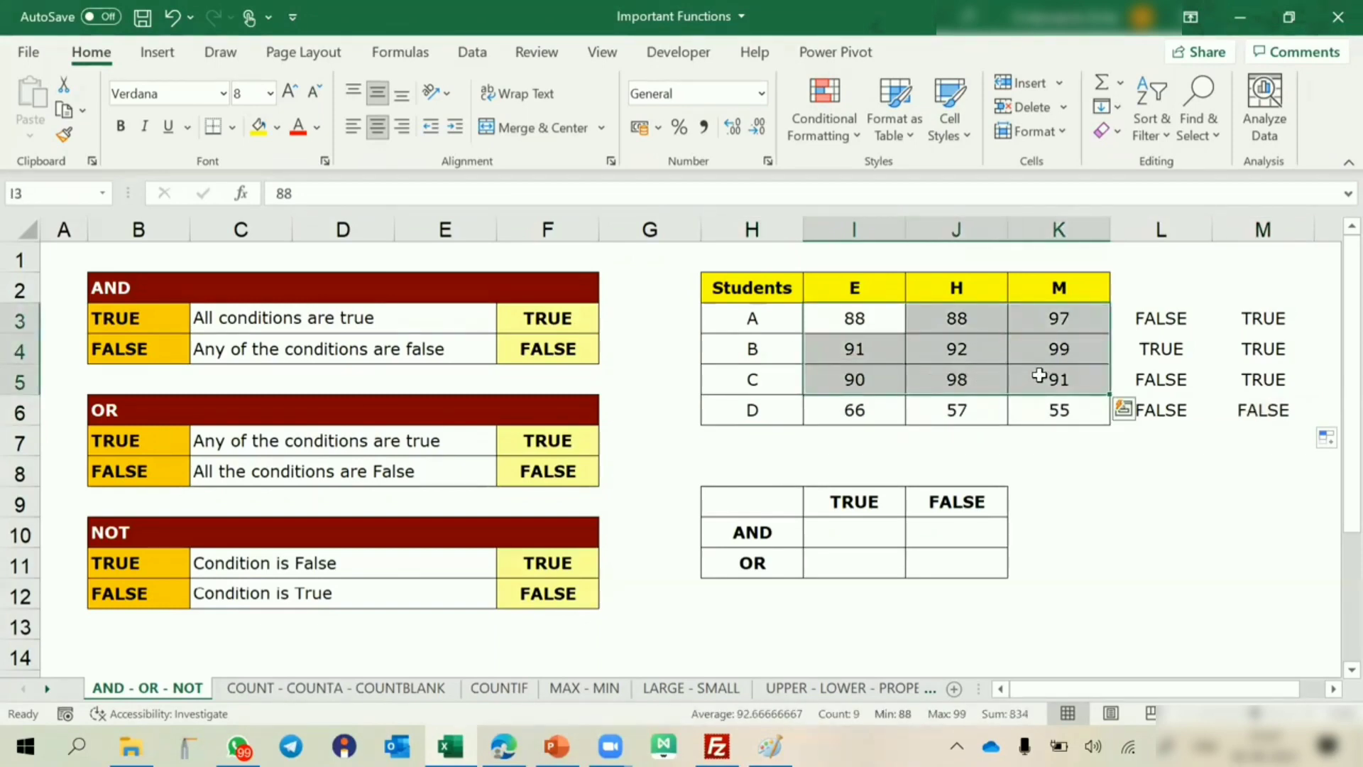
Fill the AND row of the summary table with "all true" under TRUE and "any false" under FALSE.
left_click(751, 532)
left_click(825, 531)
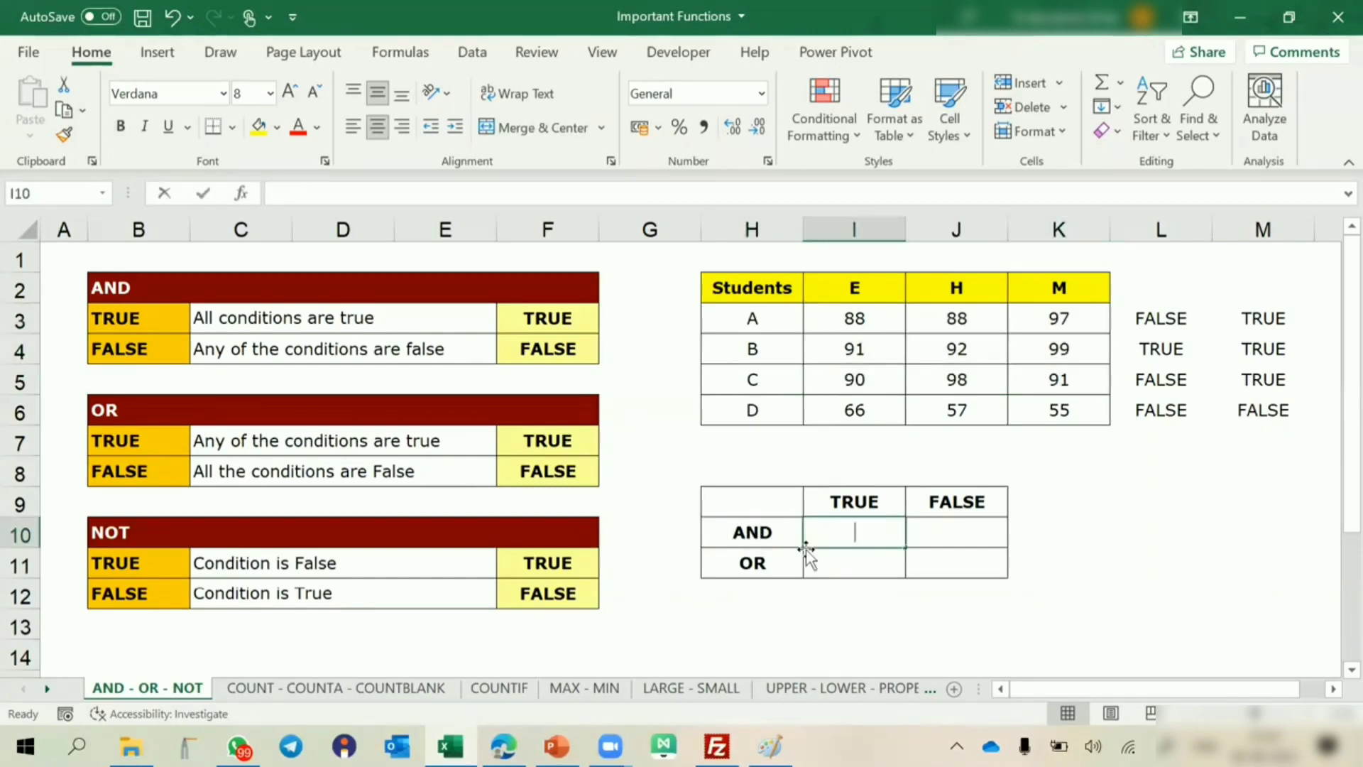
type("all true")
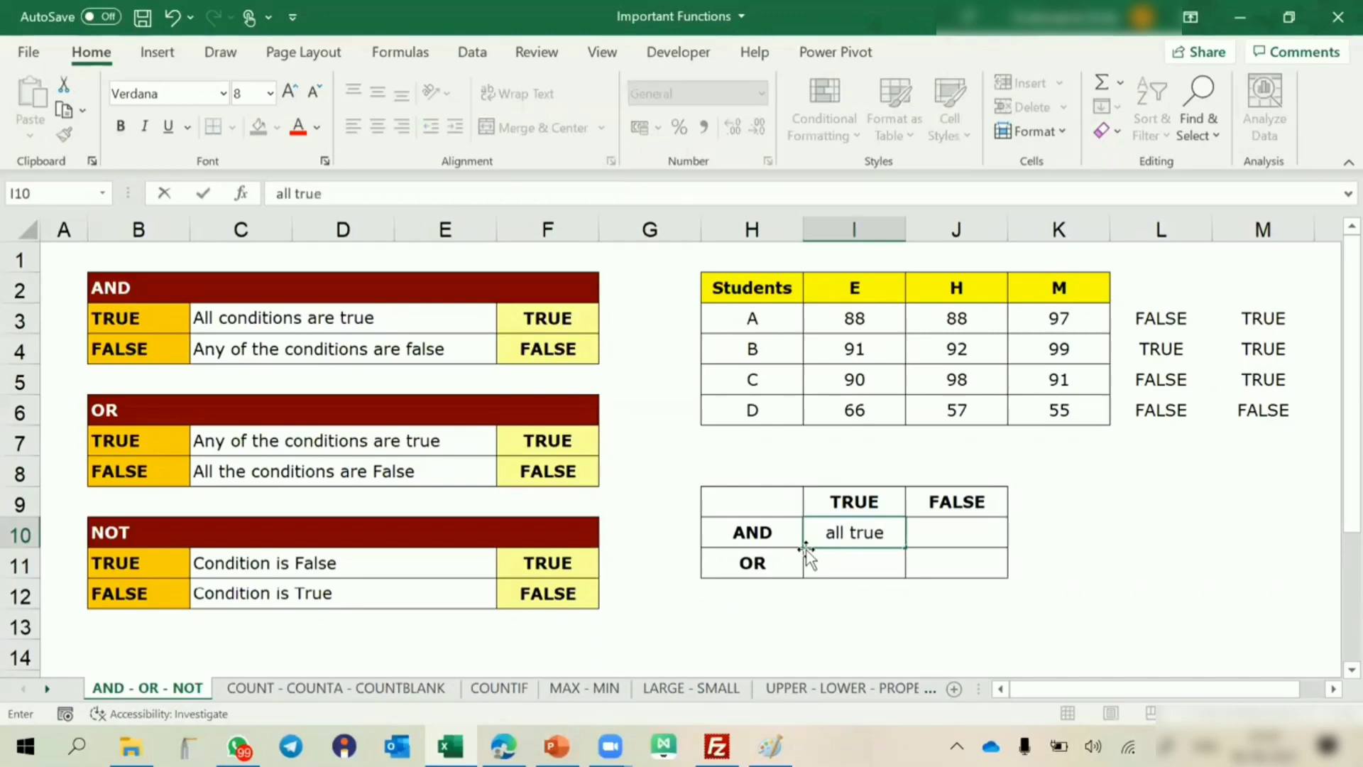
key("Tab")
key("Up")
key("Left")
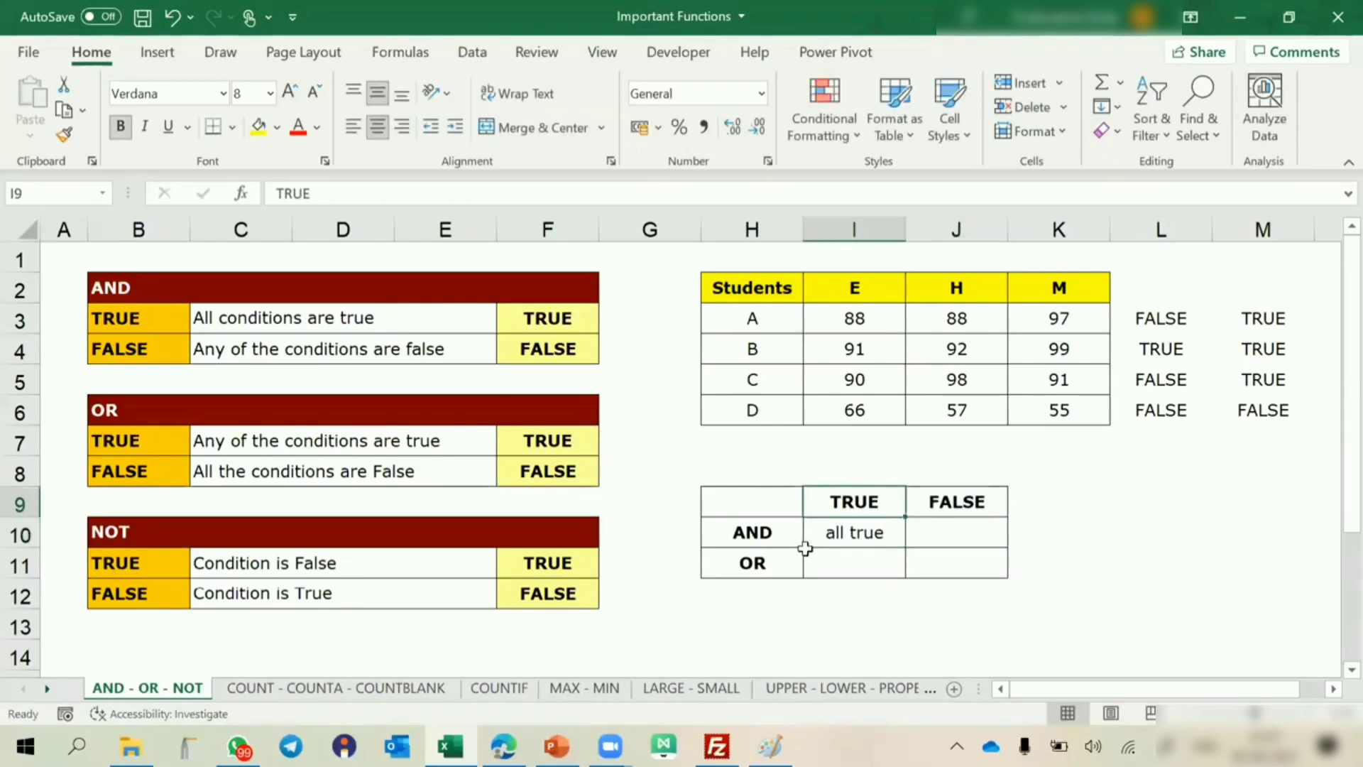
key("Down")
key("Right")
type("any false")
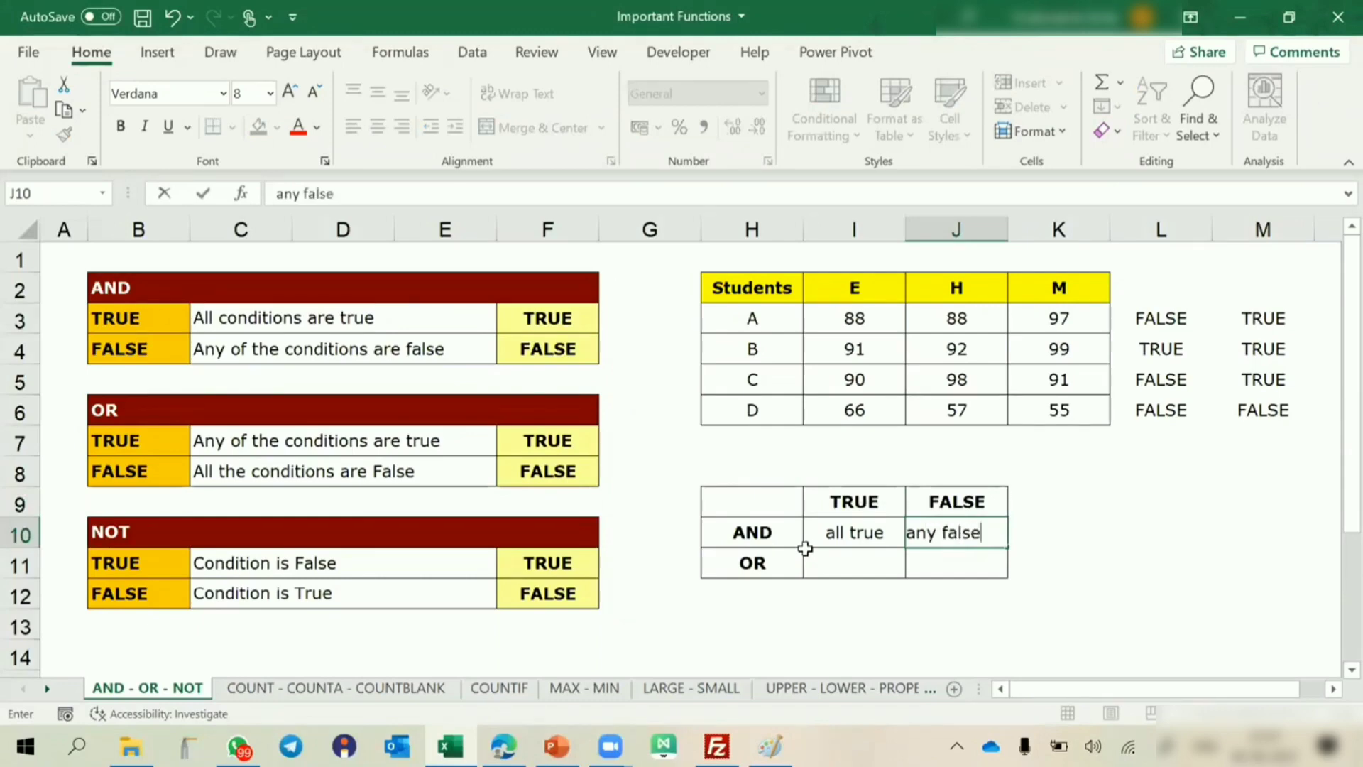
key("ctrl+Return")
Fill the OR row of the summary table with "any true" under TRUE and "all false" under FALSE.
left_click(806, 550)
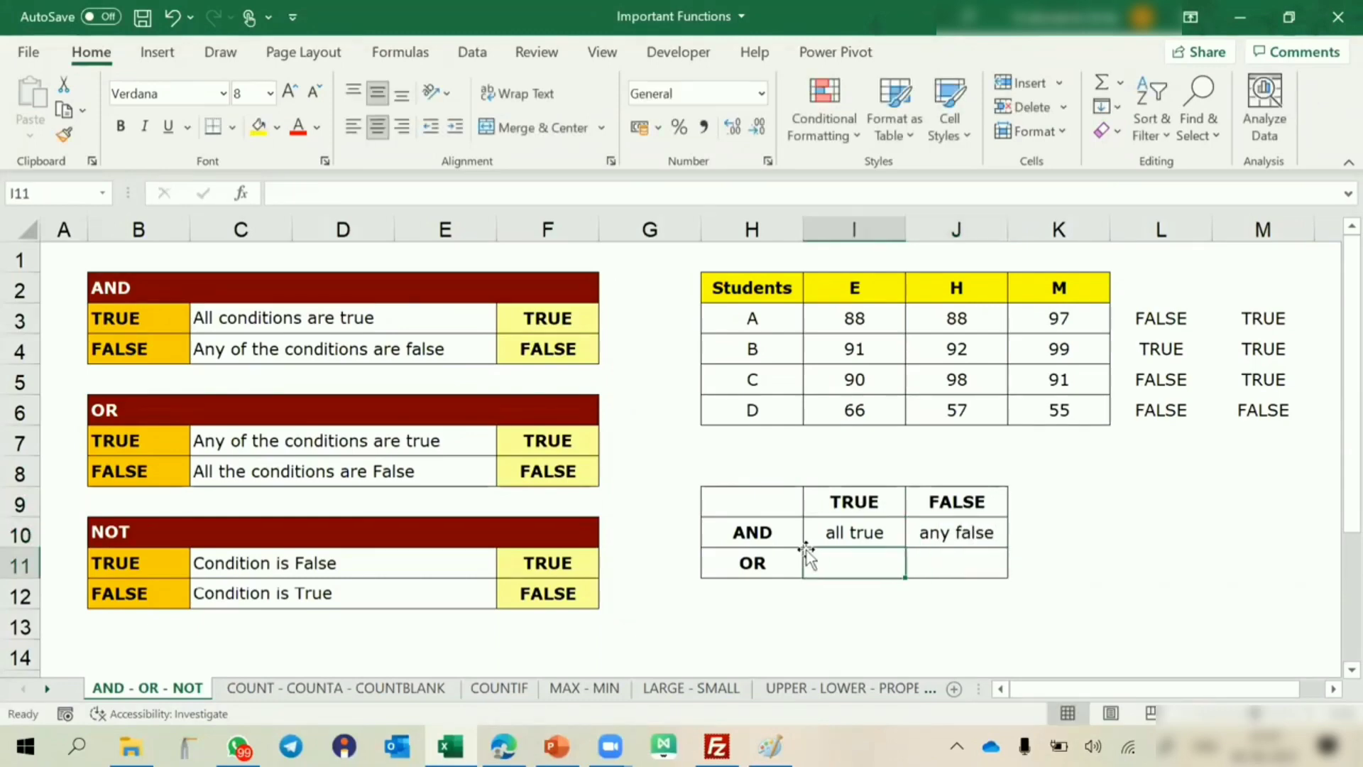
type("any true")
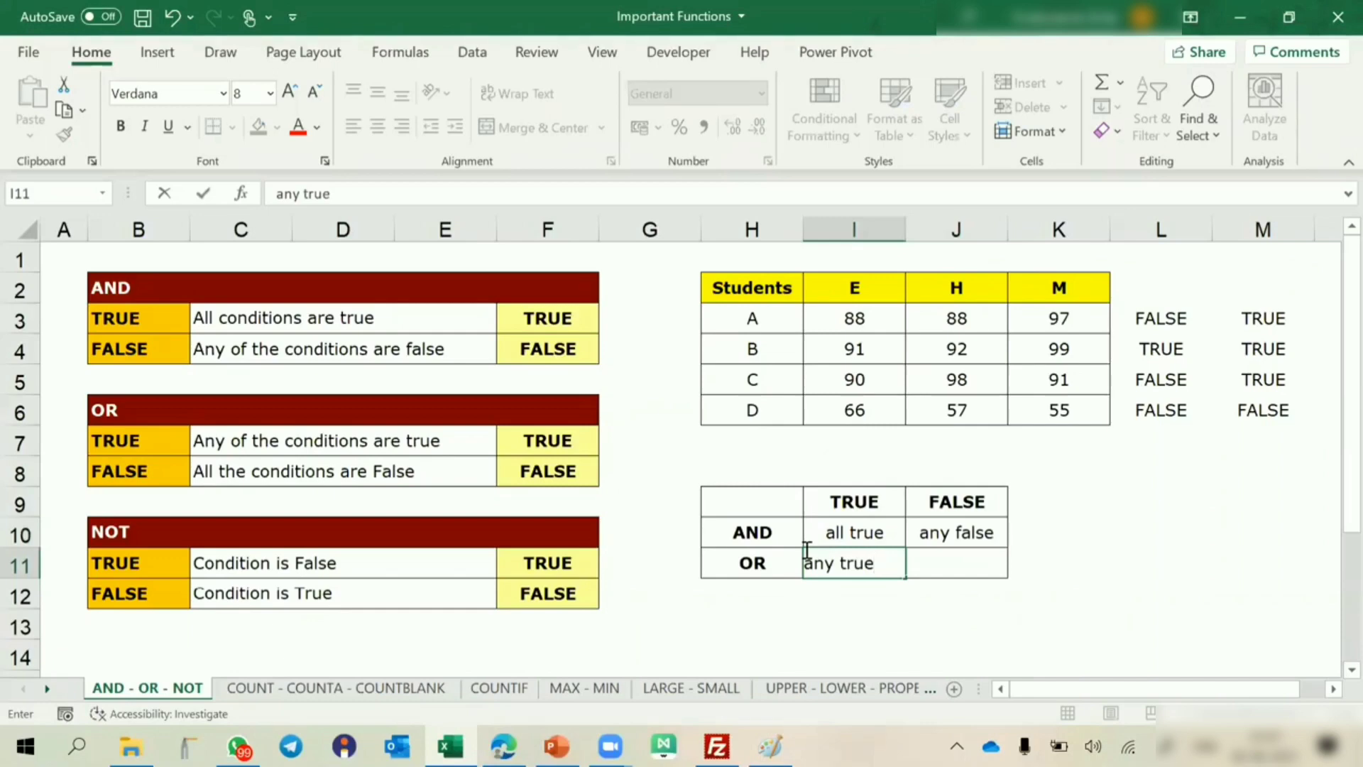
key("Tab")
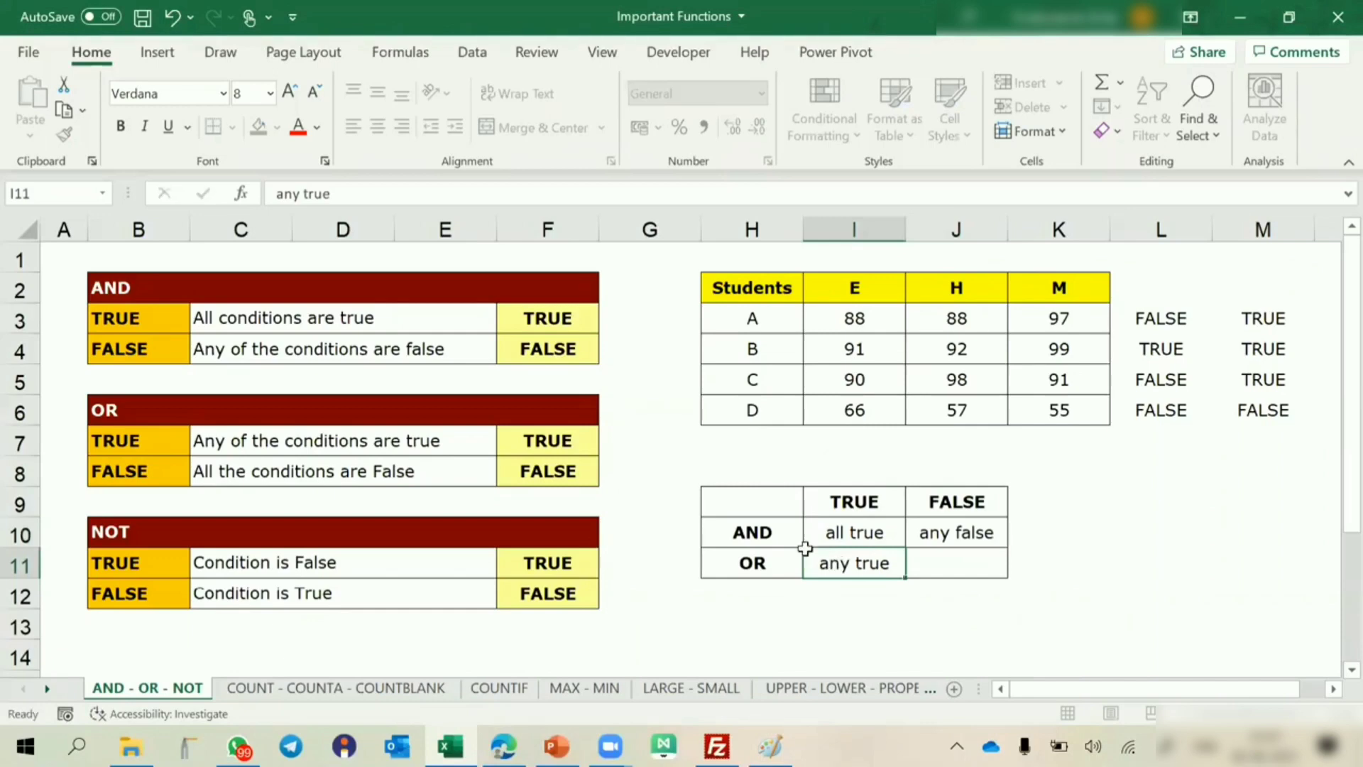
type("all false")
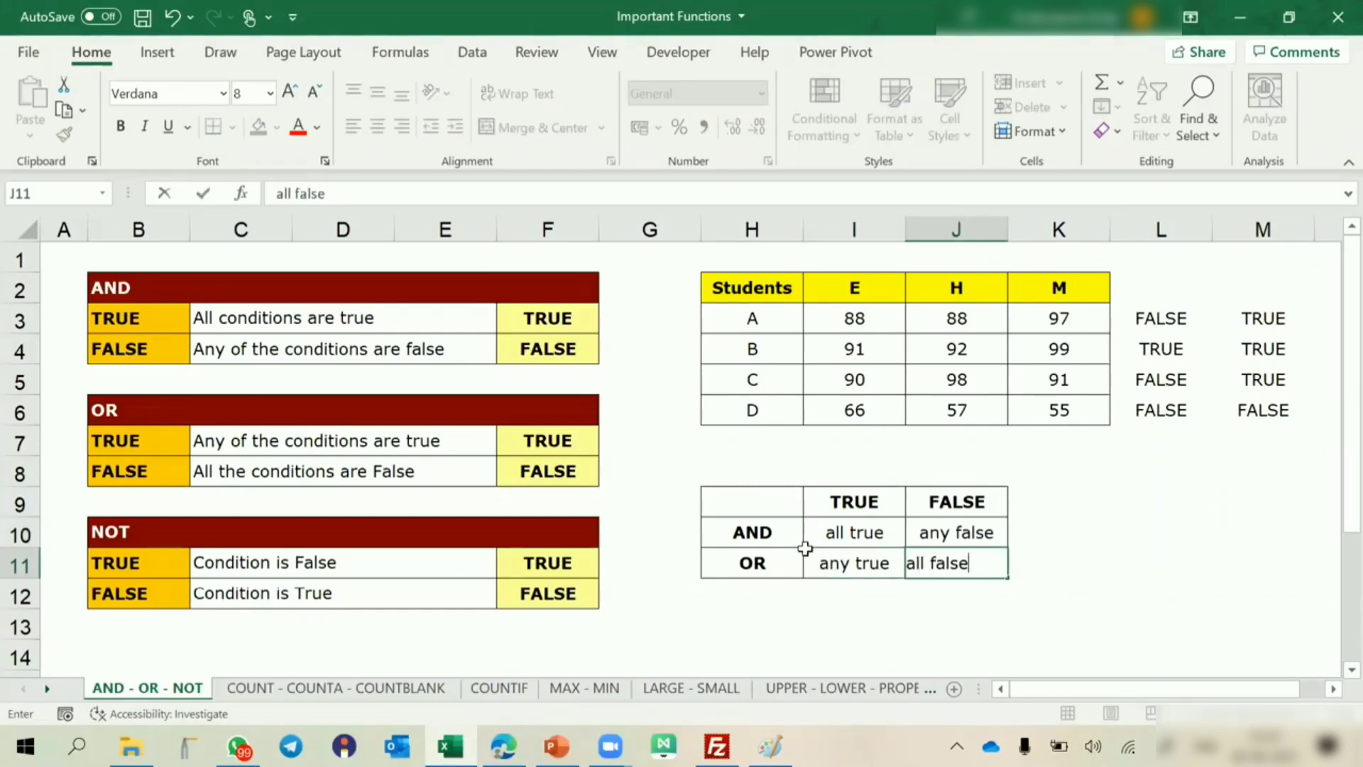
key("Return")
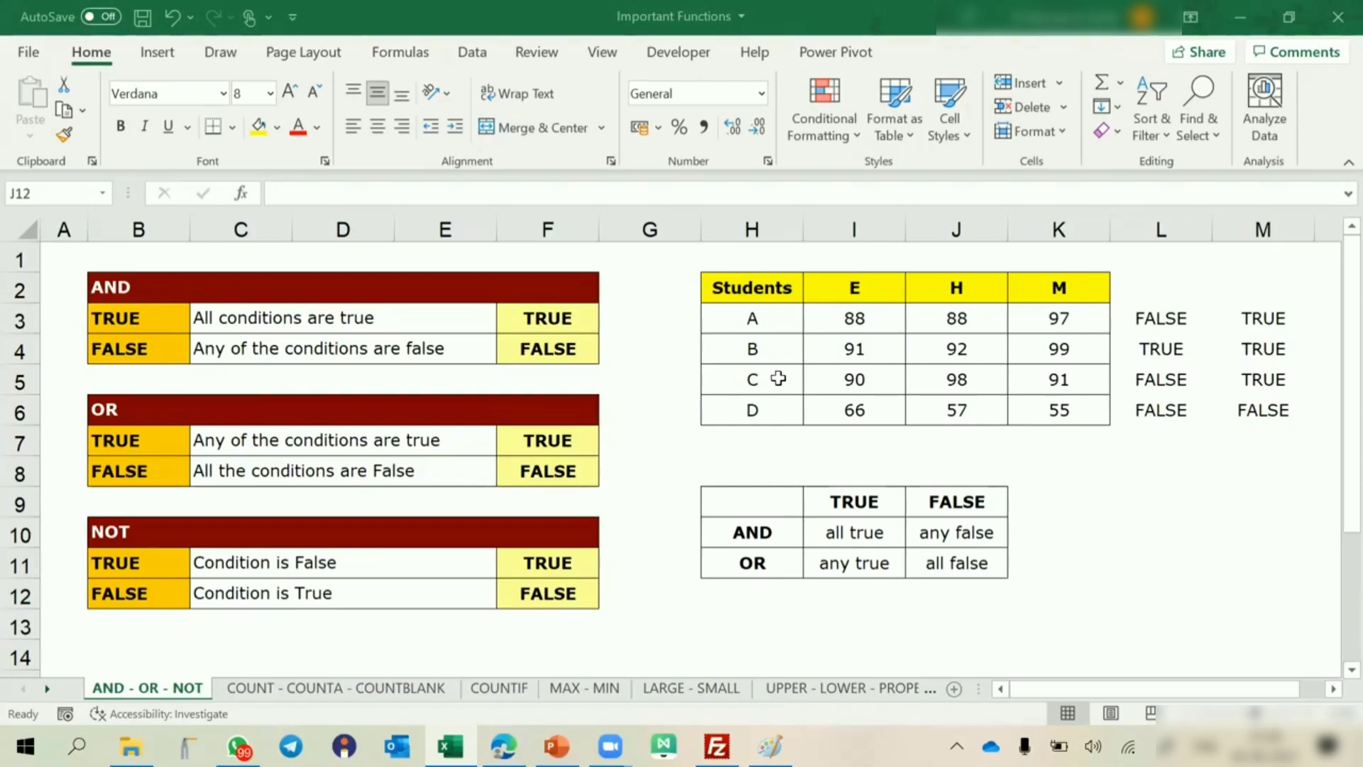
Enter 255 in cell I13 below the summary table and select the AND formula in L3.
left_click(871, 626)
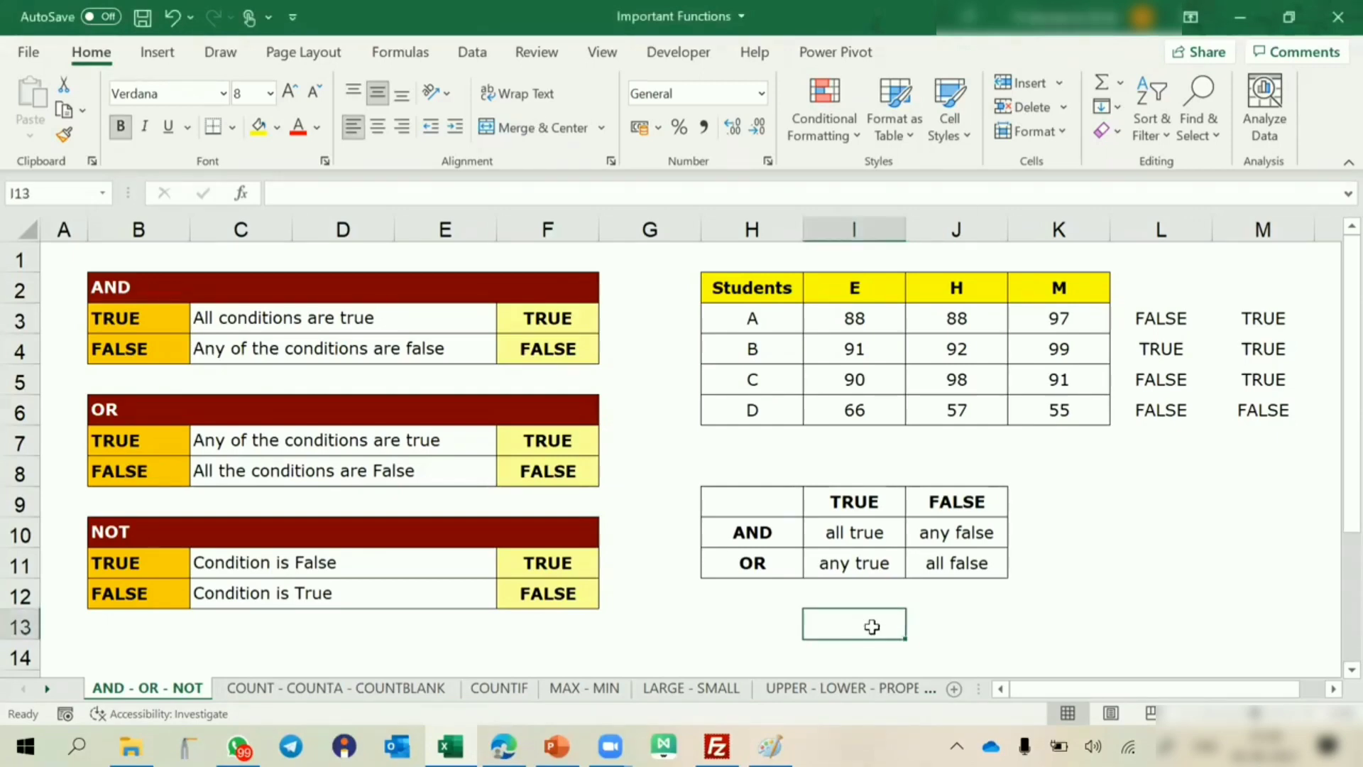
type("255")
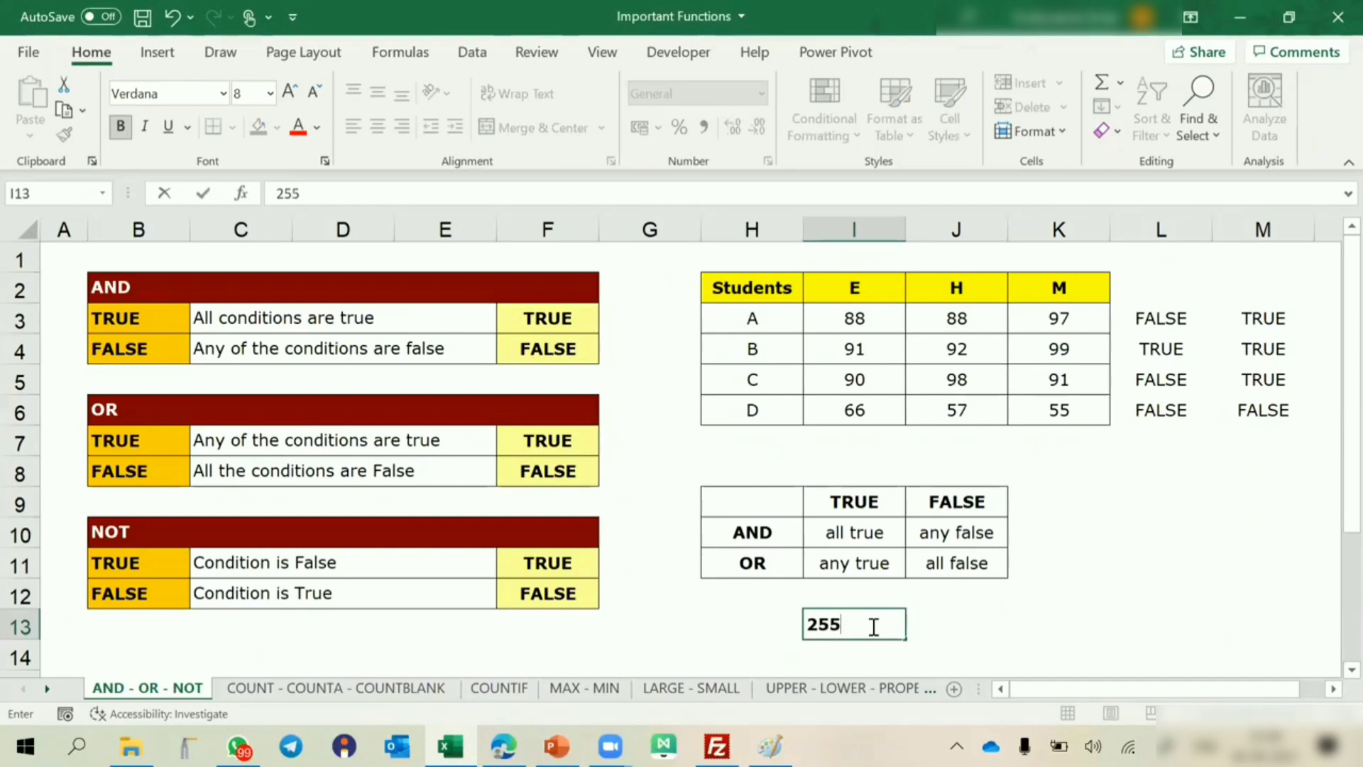
left_click(1164, 318)
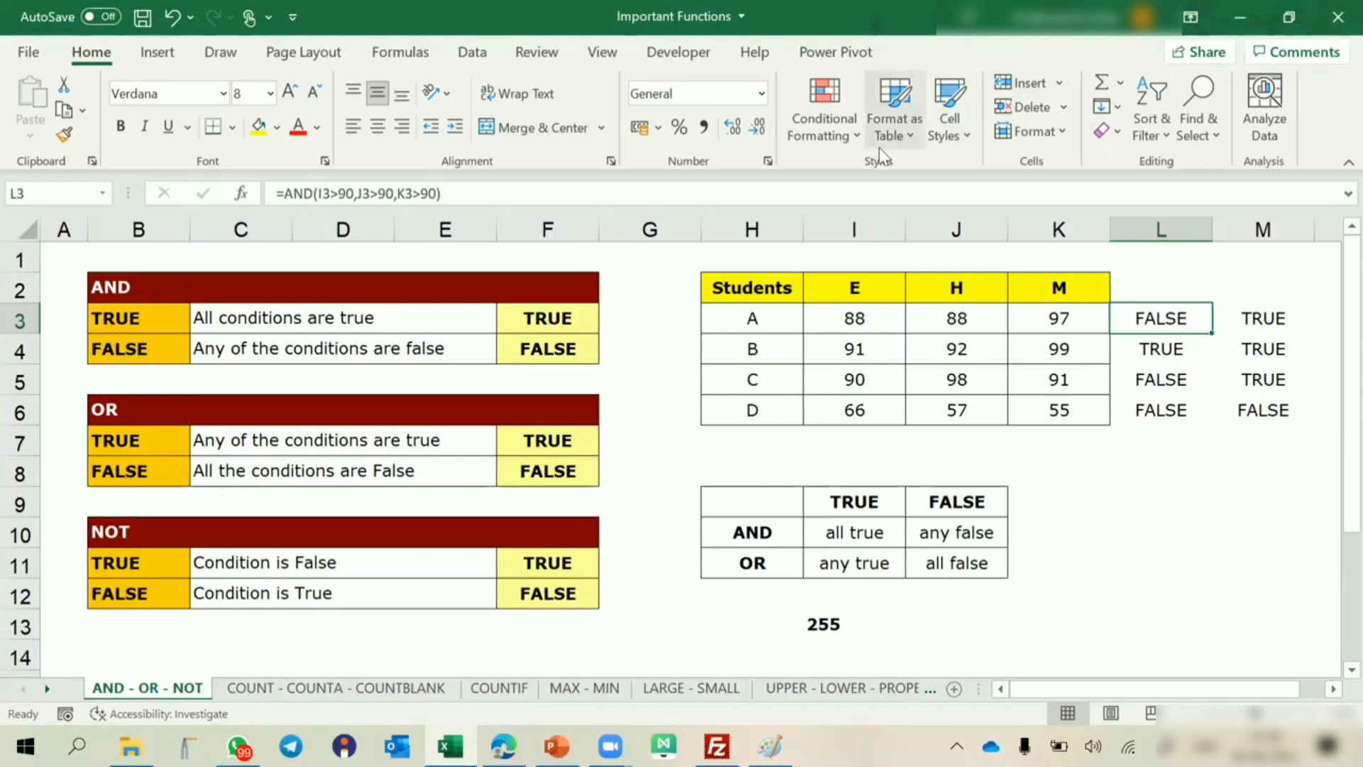
Show the function arguments of the AND formula in L3 and open the online help for this function.
key("alt+Tab")
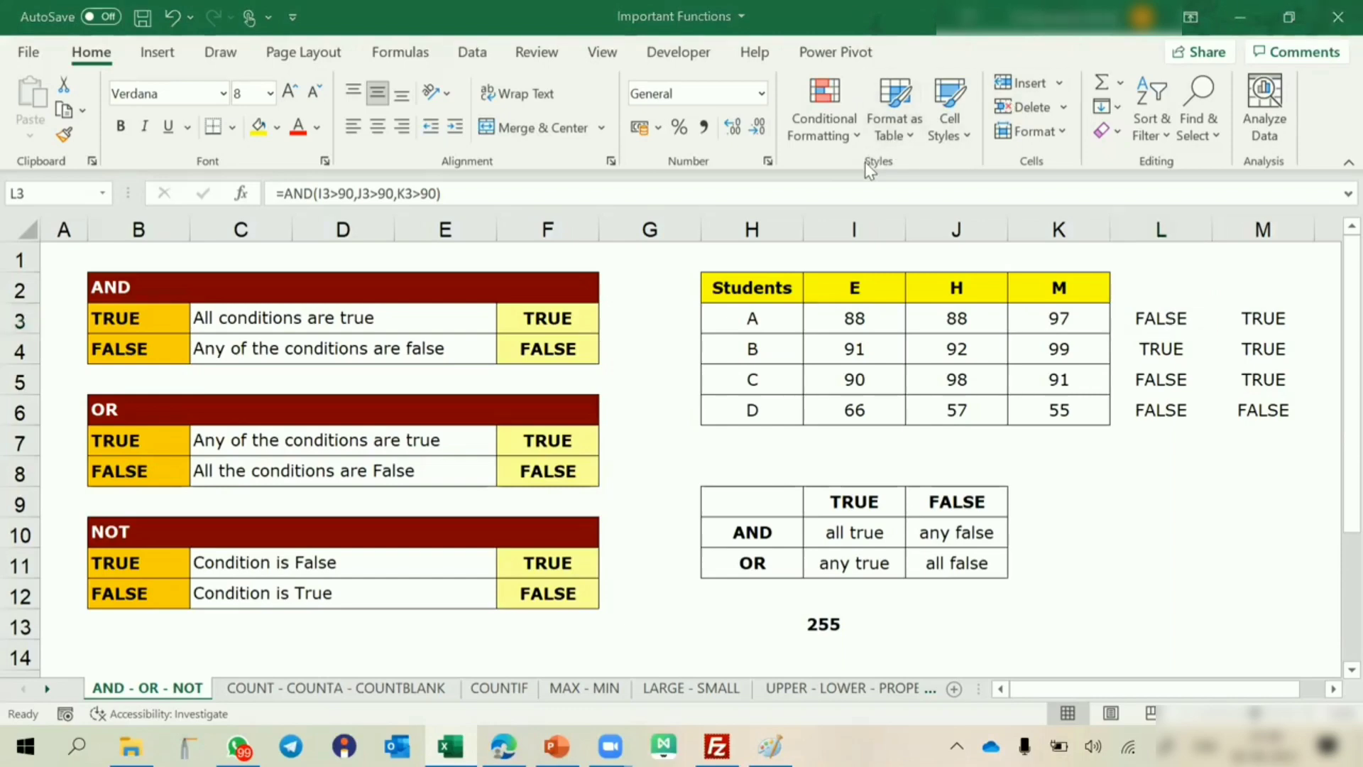
double_click(1159, 312)
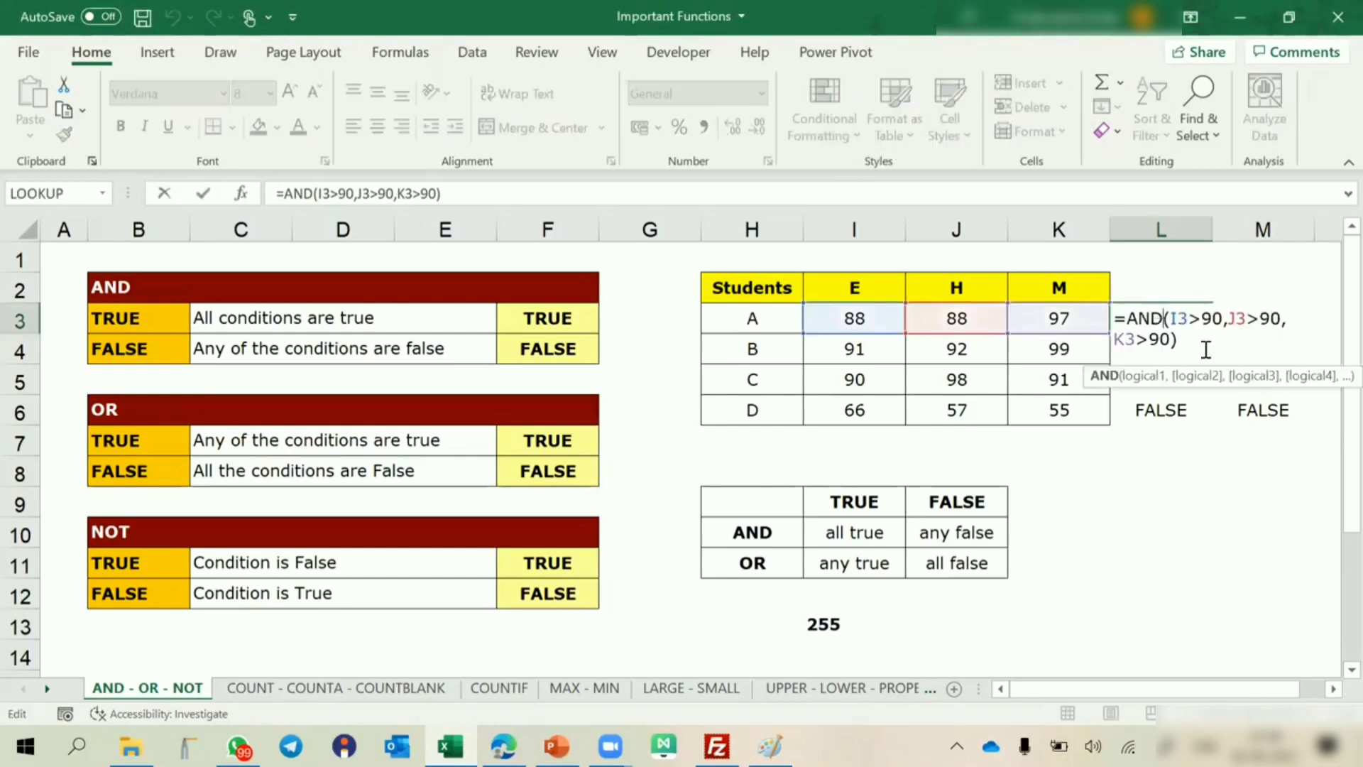
left_click(243, 197)
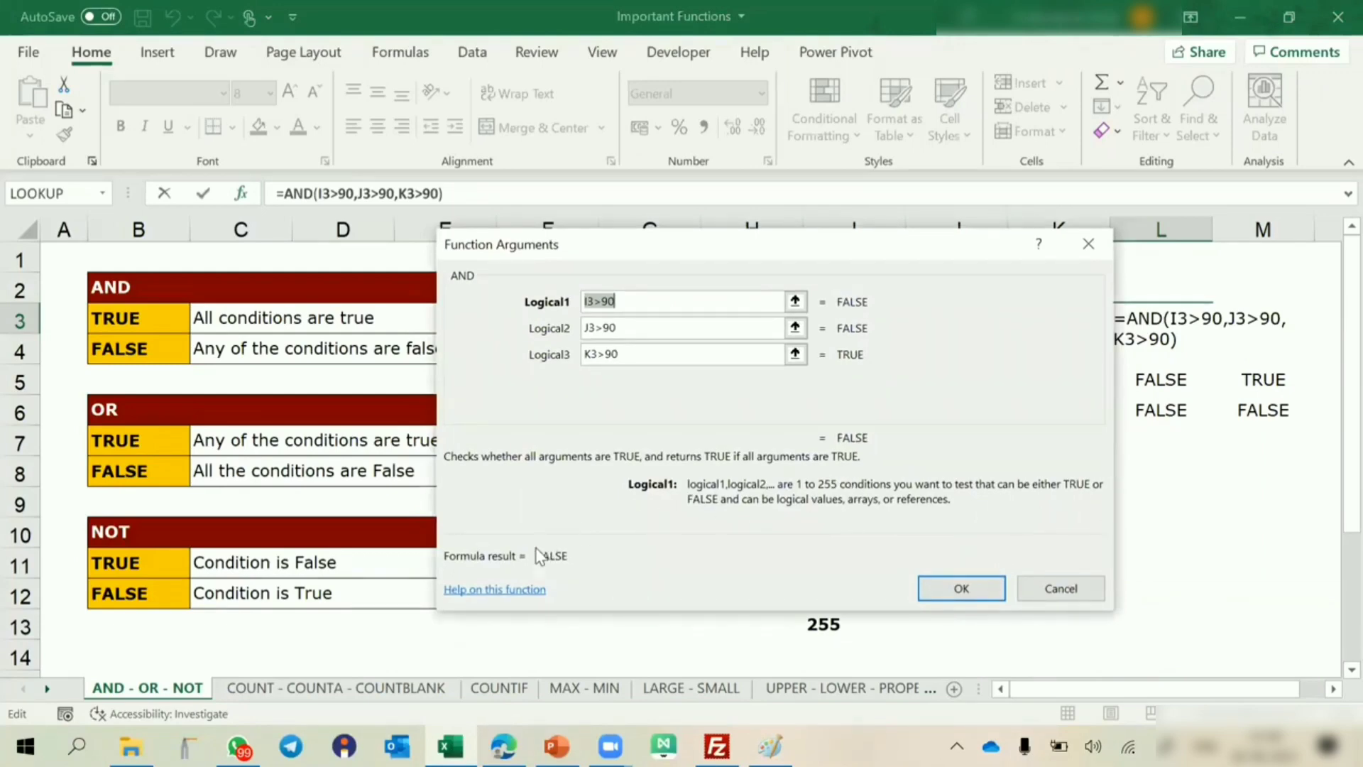
left_click(498, 589)
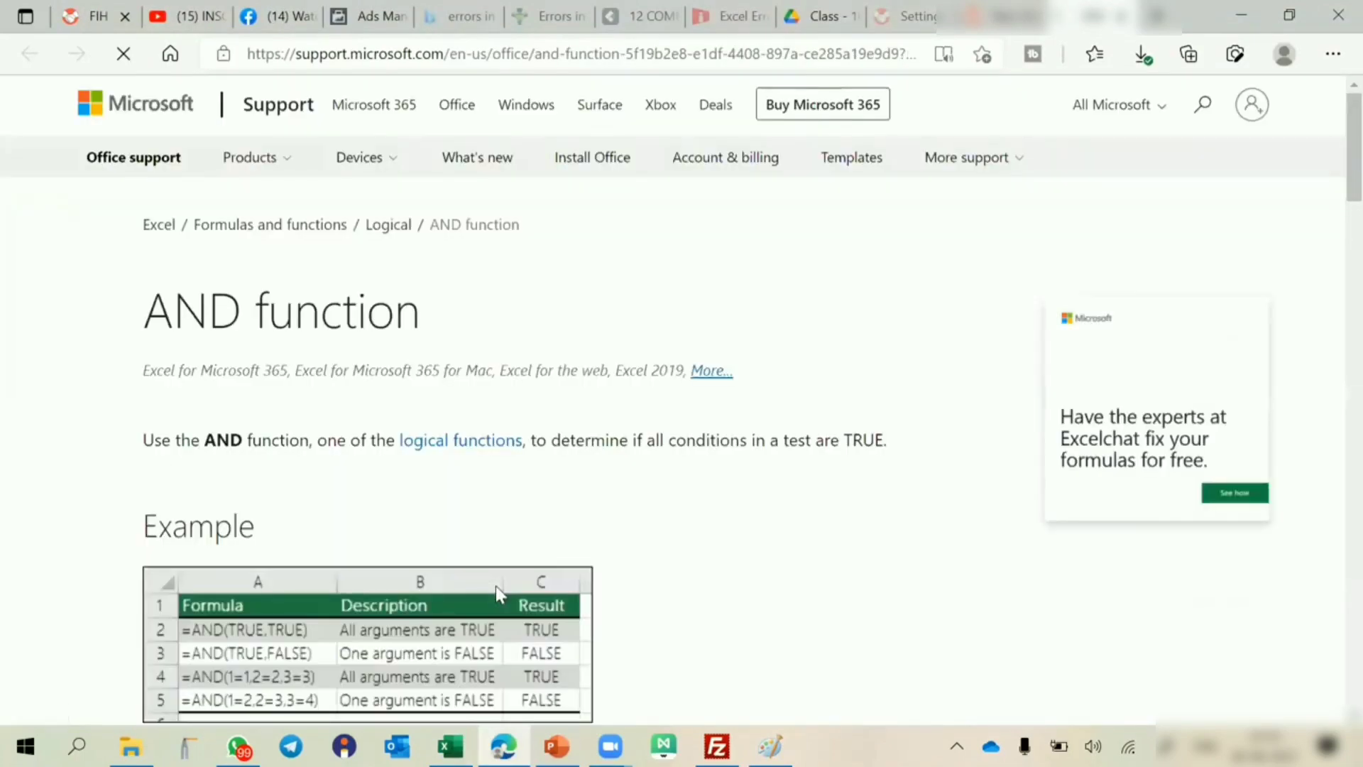
Read through the examples and bonus calculation on the AND function support page and close the page.
scroll(653, 544, "down", 2)
scroll(656, 544, "down", 3)
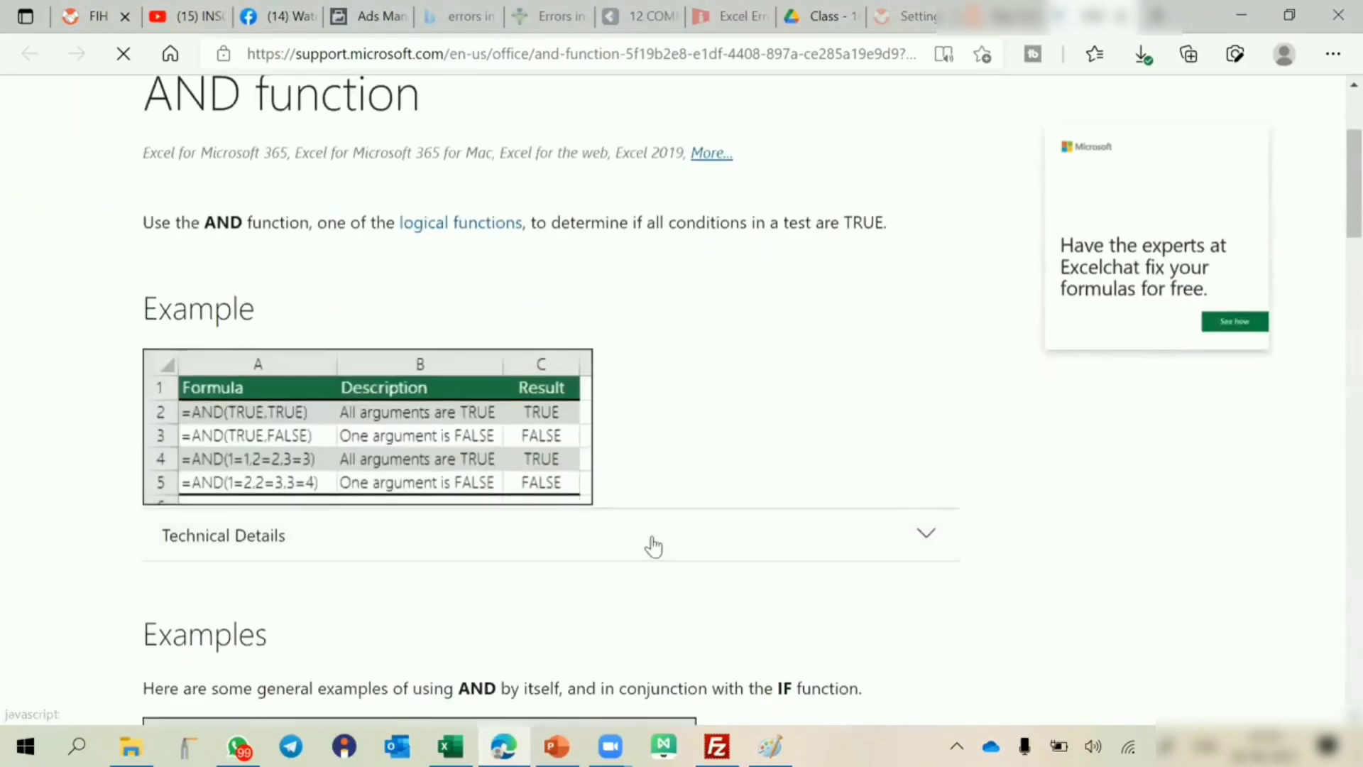
scroll(657, 545, "down", 8)
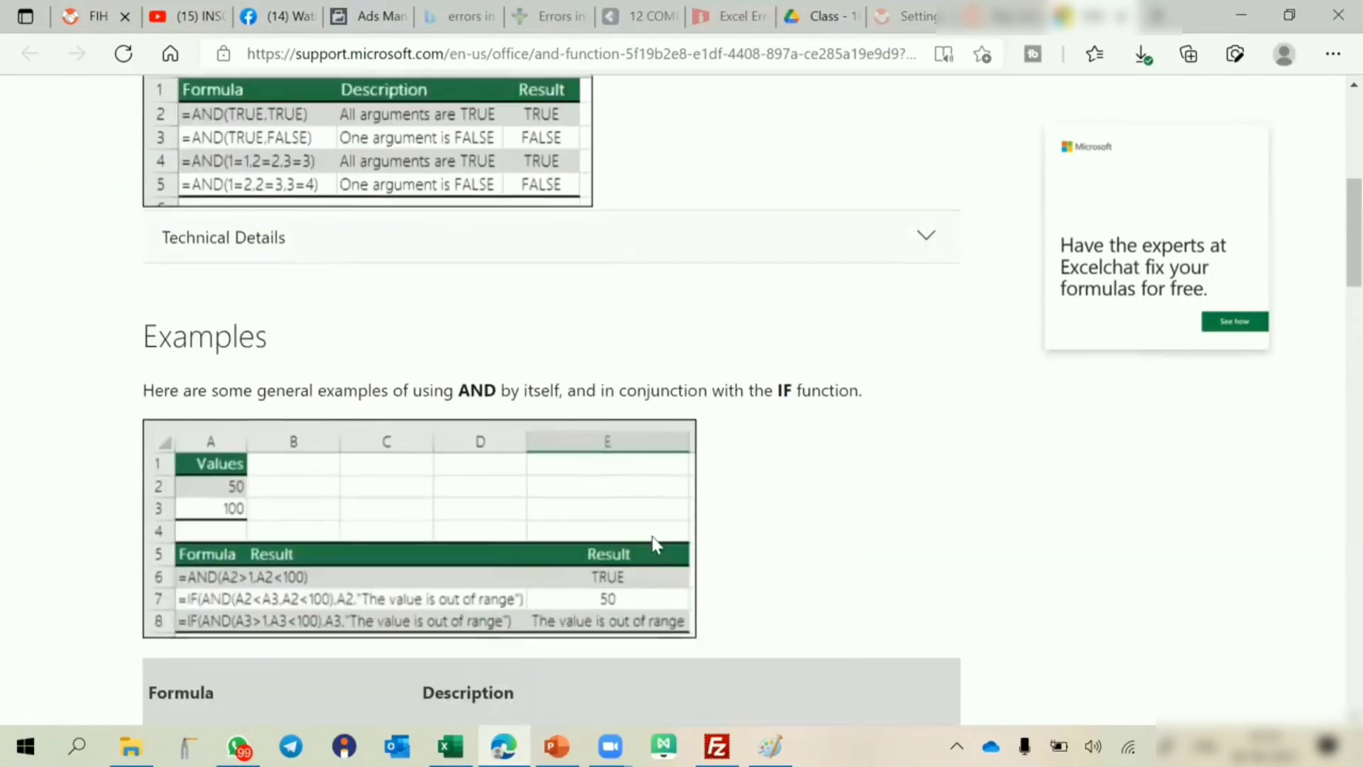
scroll(654, 543, "down", 15)
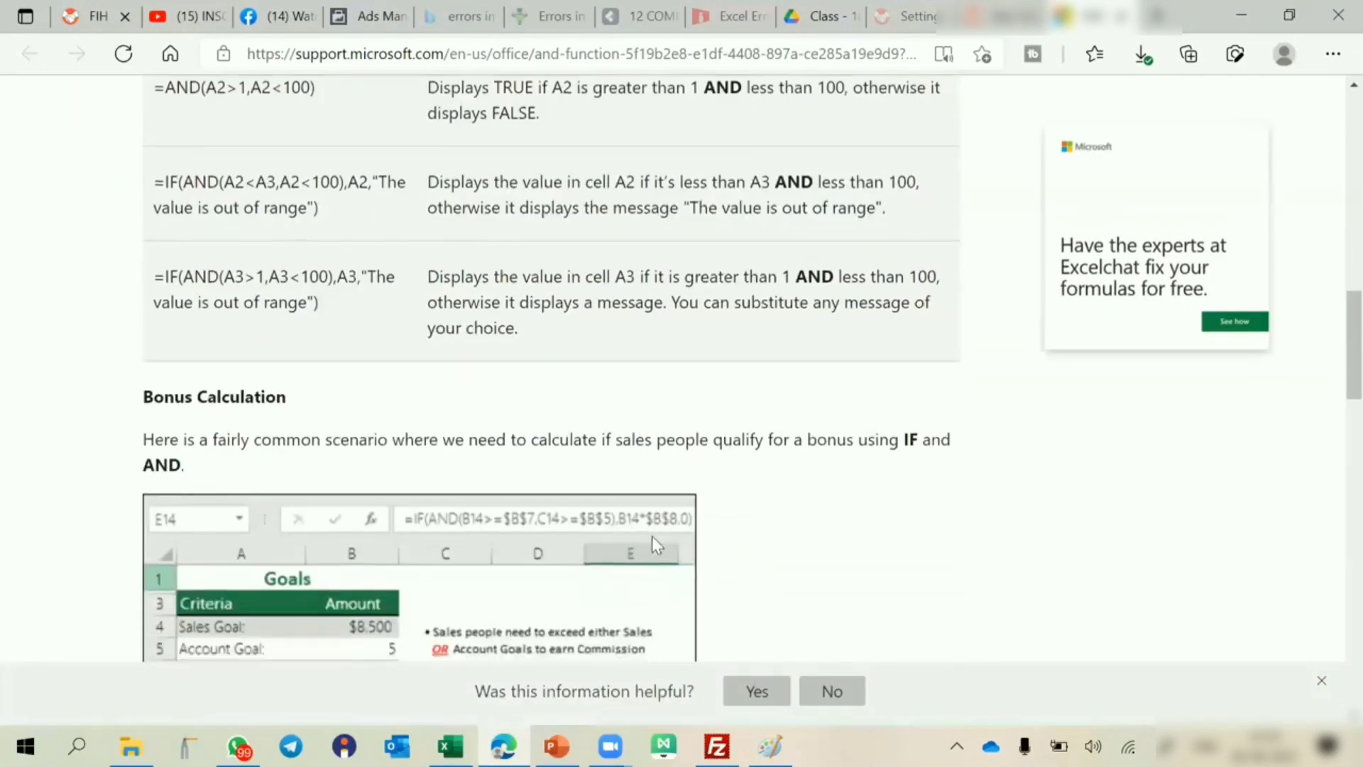
scroll(654, 537, "down", 2)
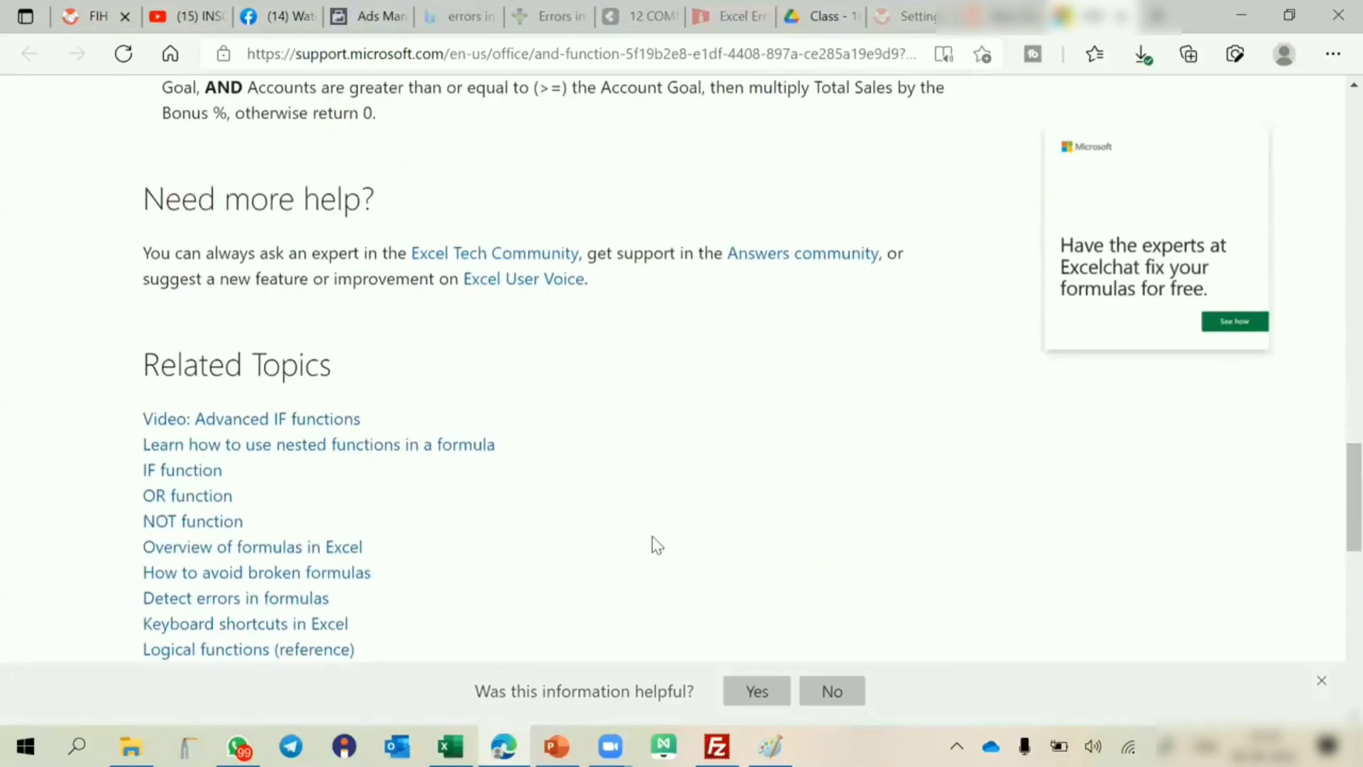
scroll(655, 541, "up", 10)
scroll(657, 545, "up", 10)
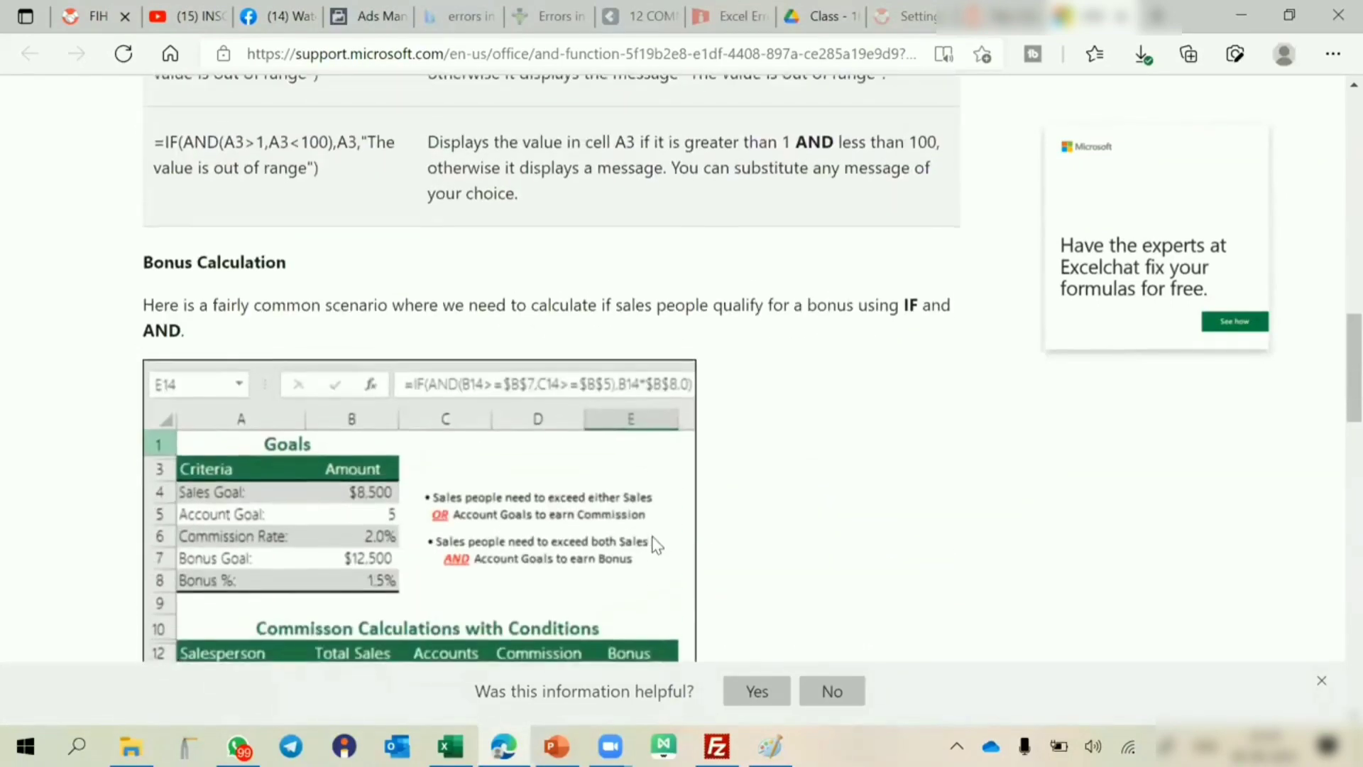
scroll(657, 545, "up", 8)
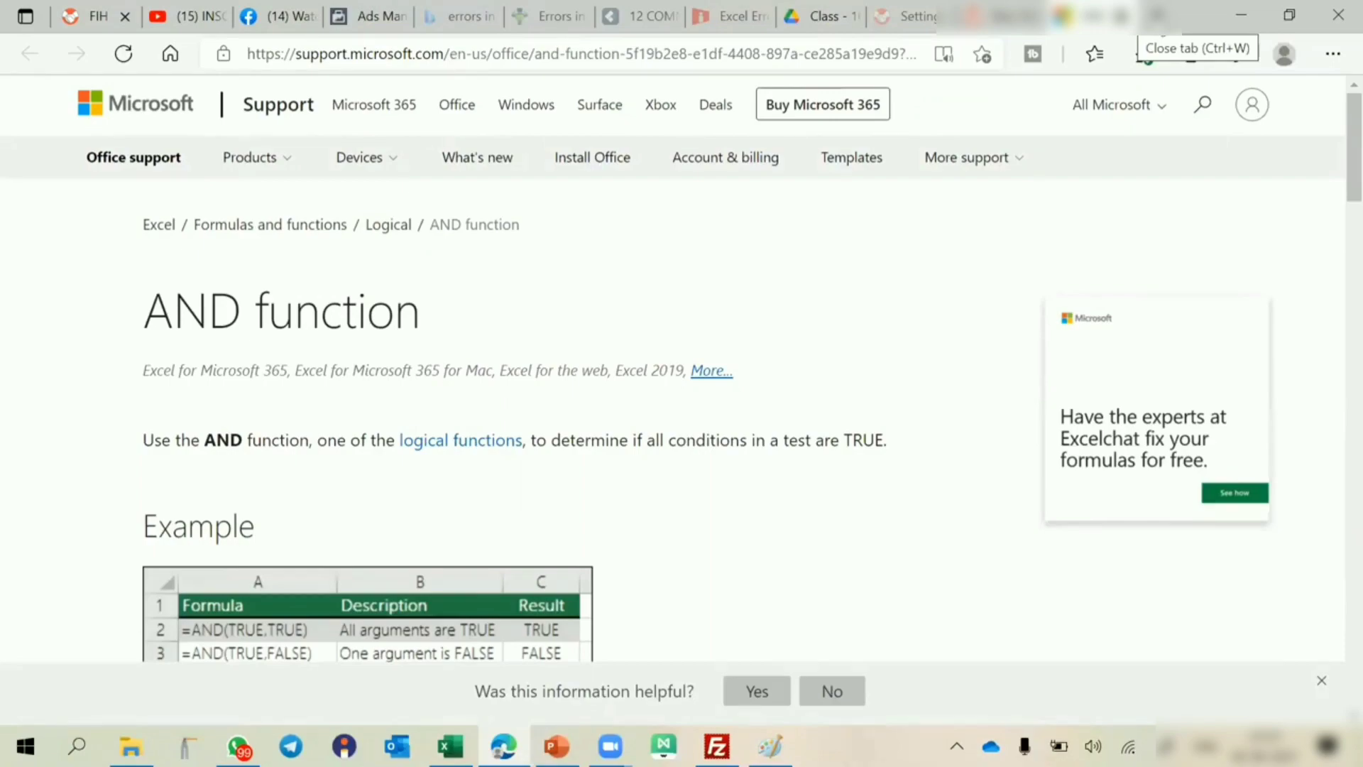
key("ctrl+w")
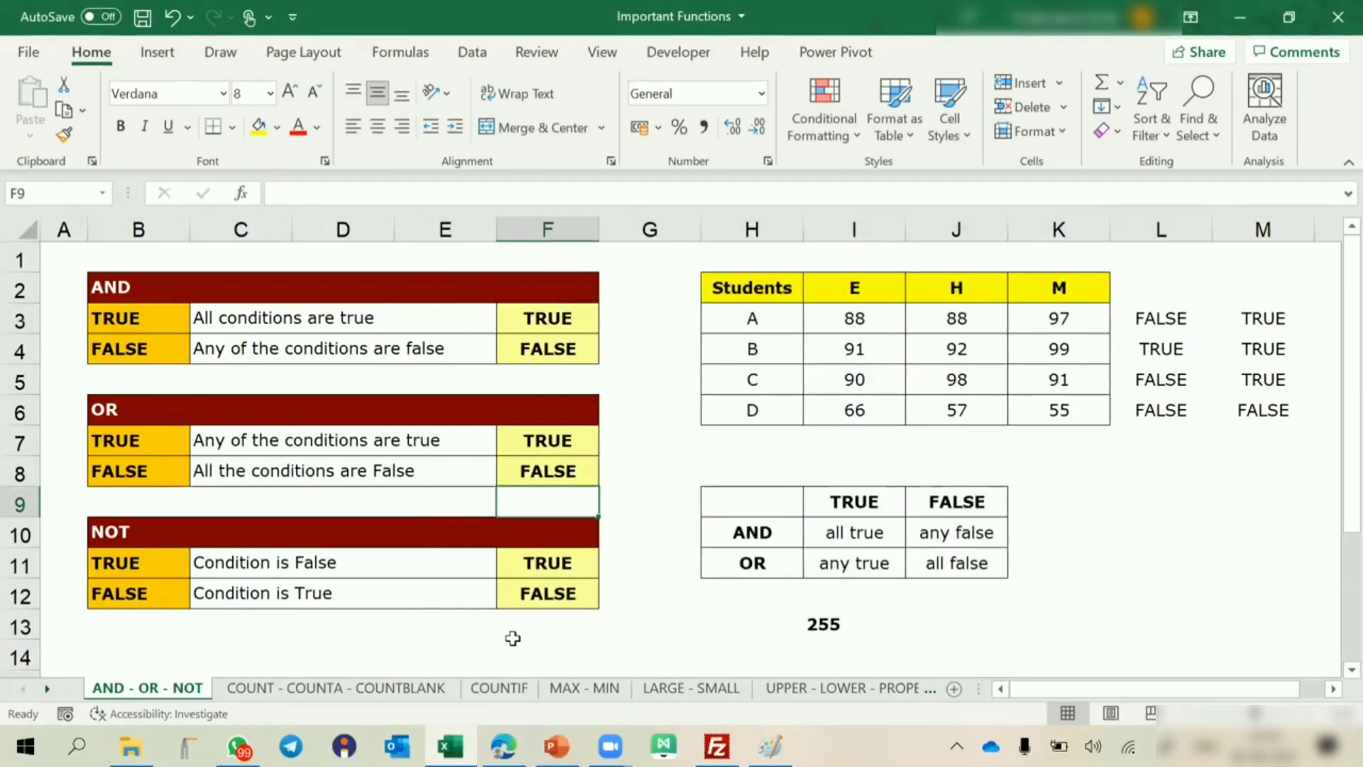
Clear the contents of cells E14:G16 below the NOT table.
scroll(512, 638, "down", 2)
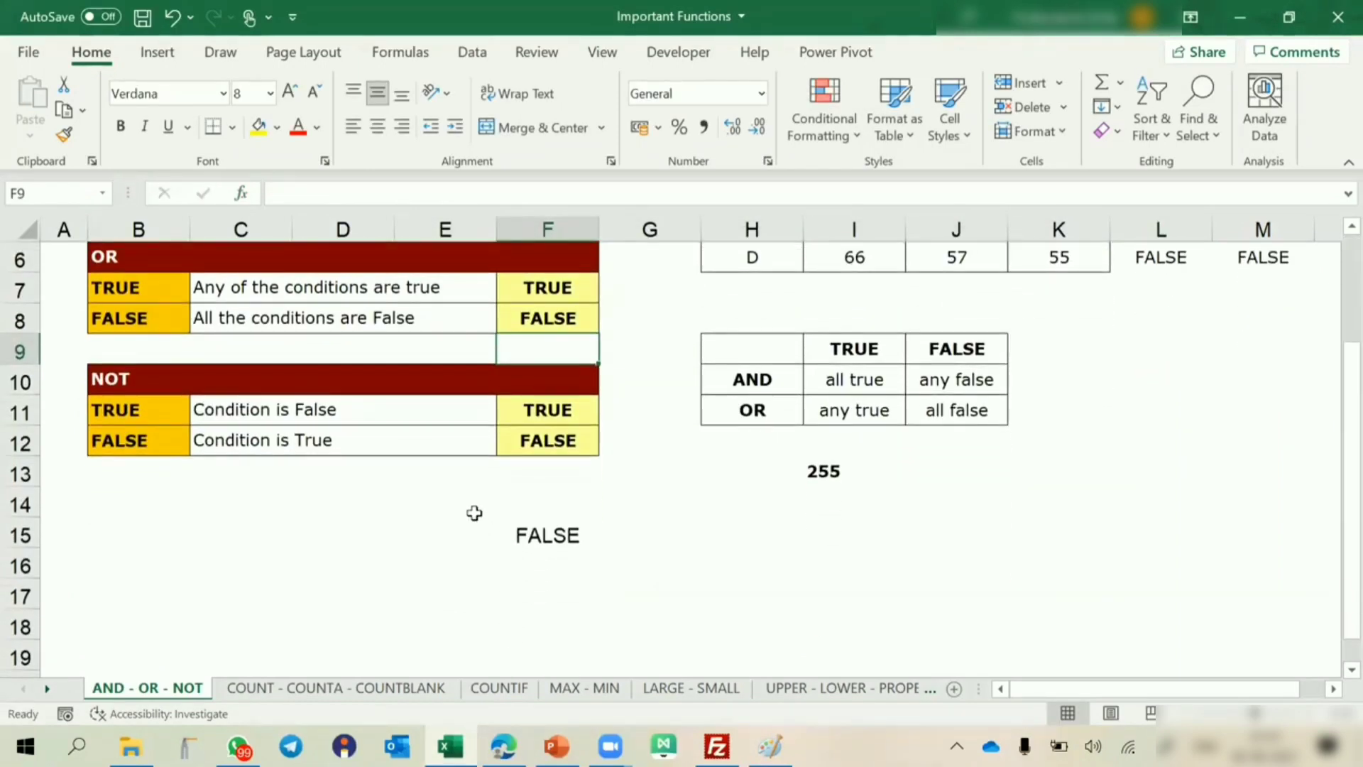
left_click_drag(472, 514, 604, 557)
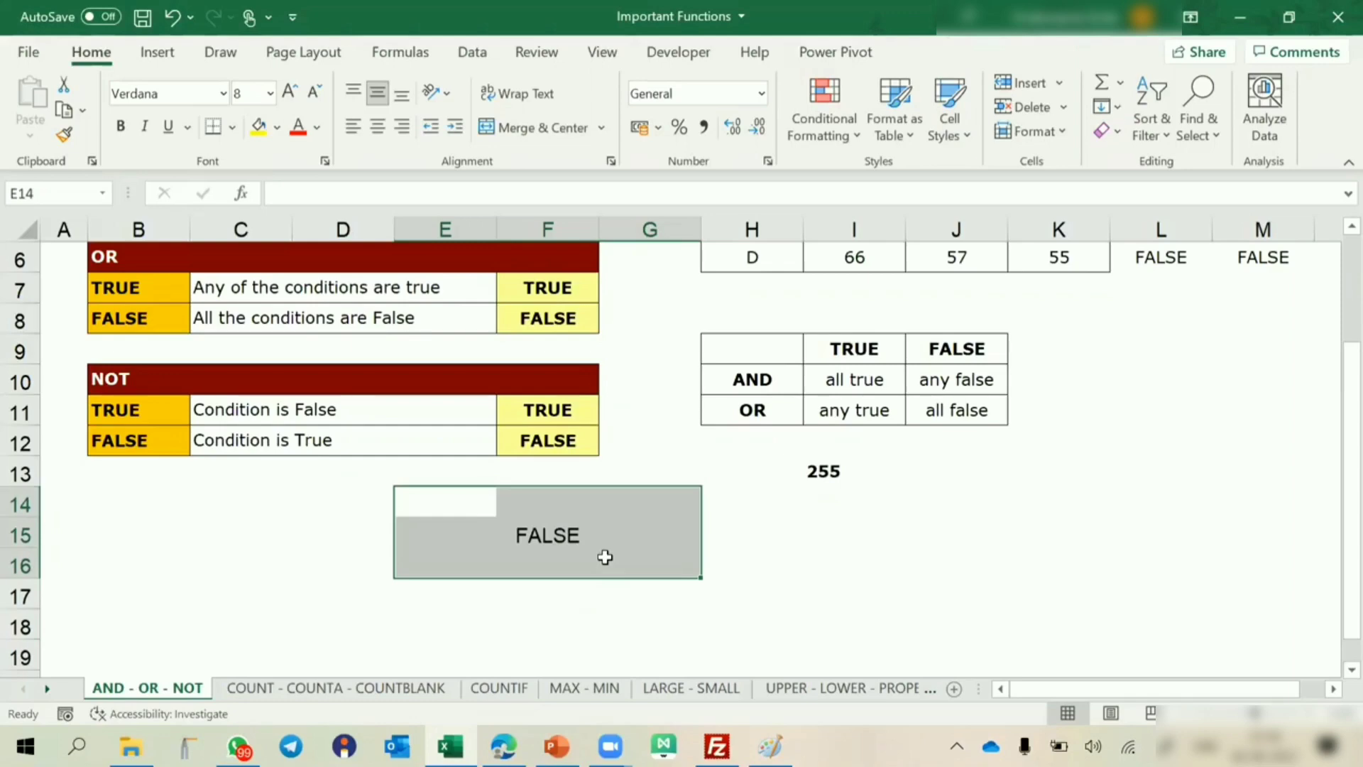
key("Delete")
Enter the comparison =5>2 in cell E15.
right_click(446, 548)
key("Escape")
left_click(447, 547)
type("=")
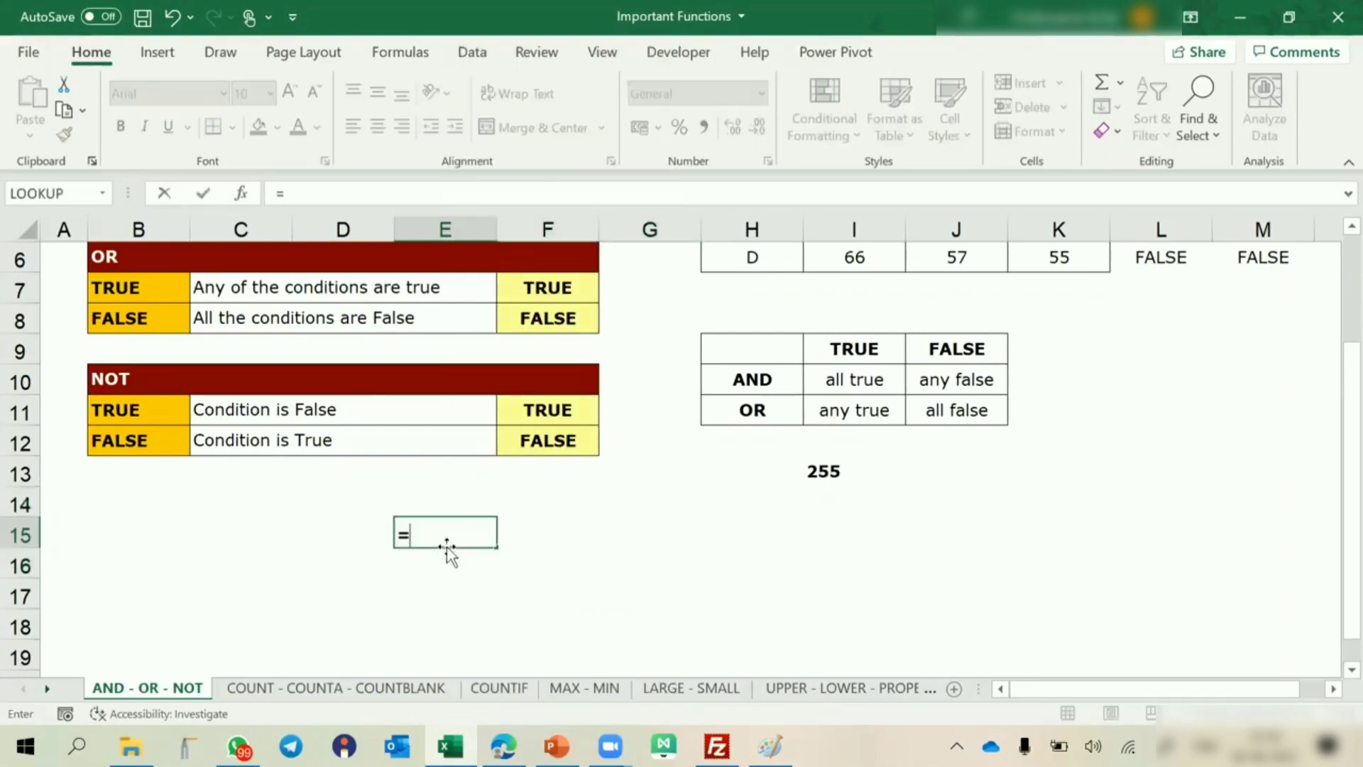
type("5>2")
key("Return")
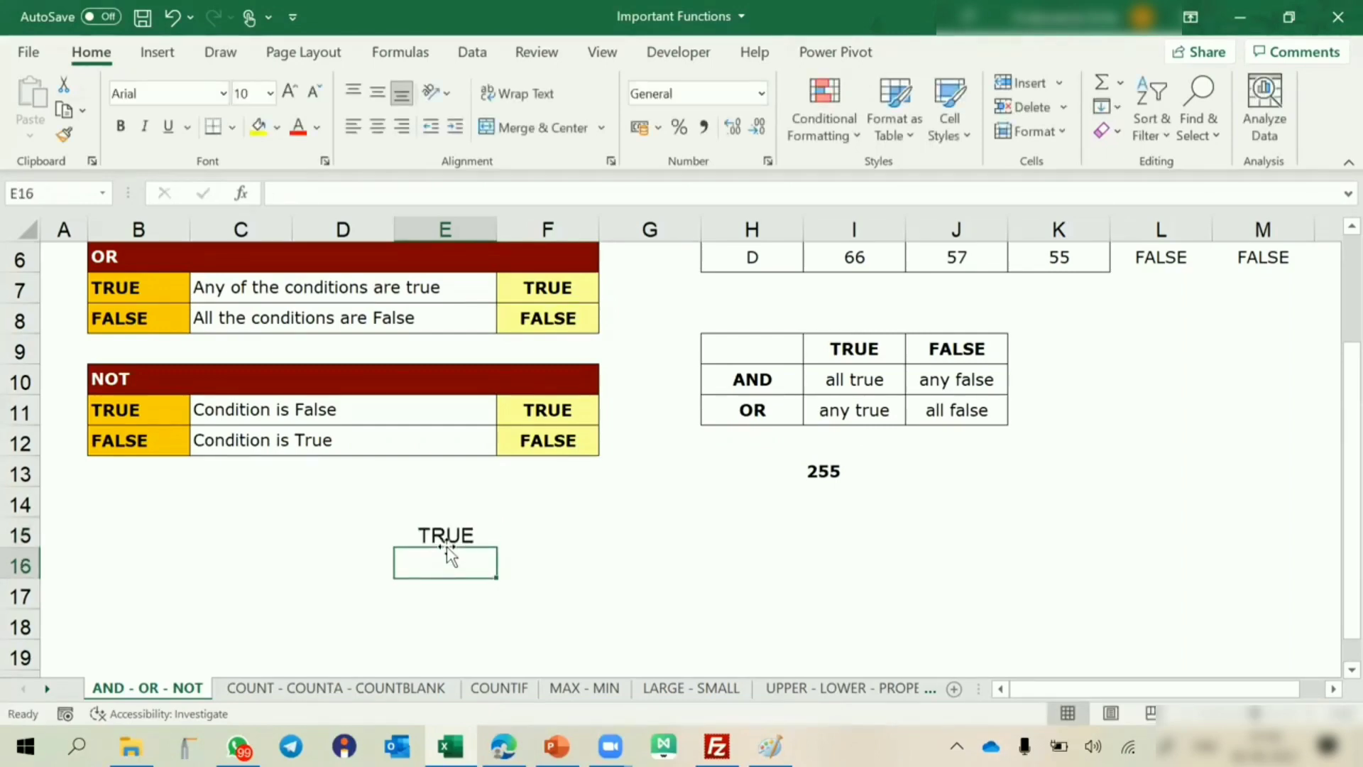
Wrap the comparison in E15 in a NOT function so the formula reads =NOT(5>2), and reselect the cell.
left_click(447, 545)
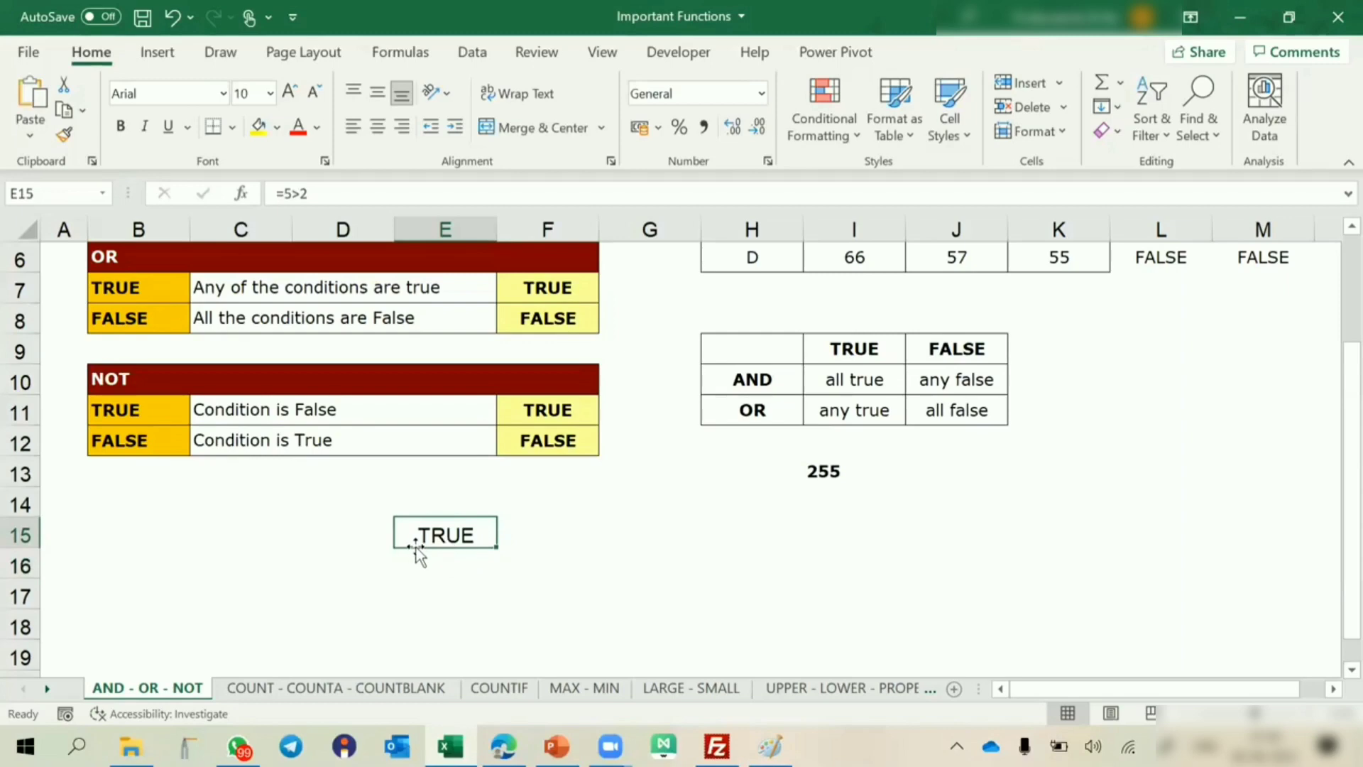
double_click(426, 534)
left_click(410, 533)
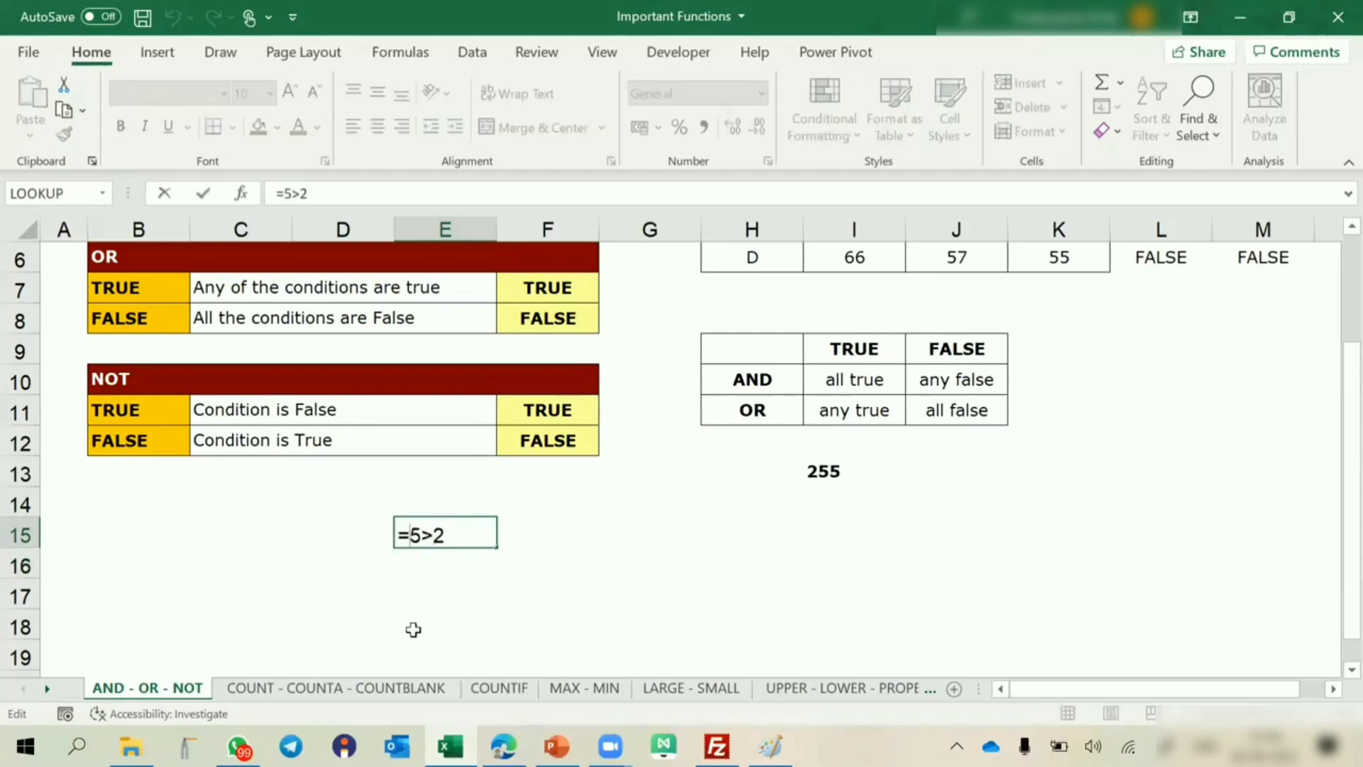
type("not(")
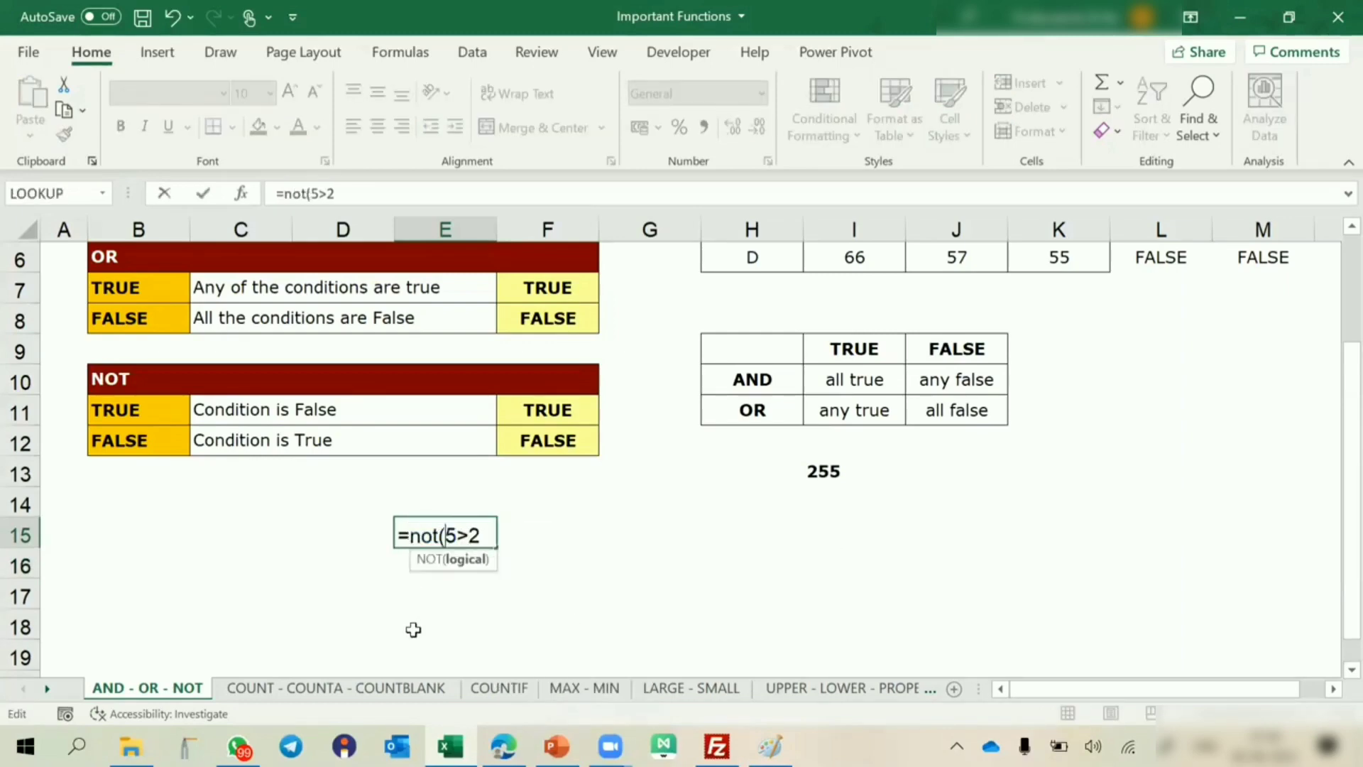
left_click(487, 534)
type(")")
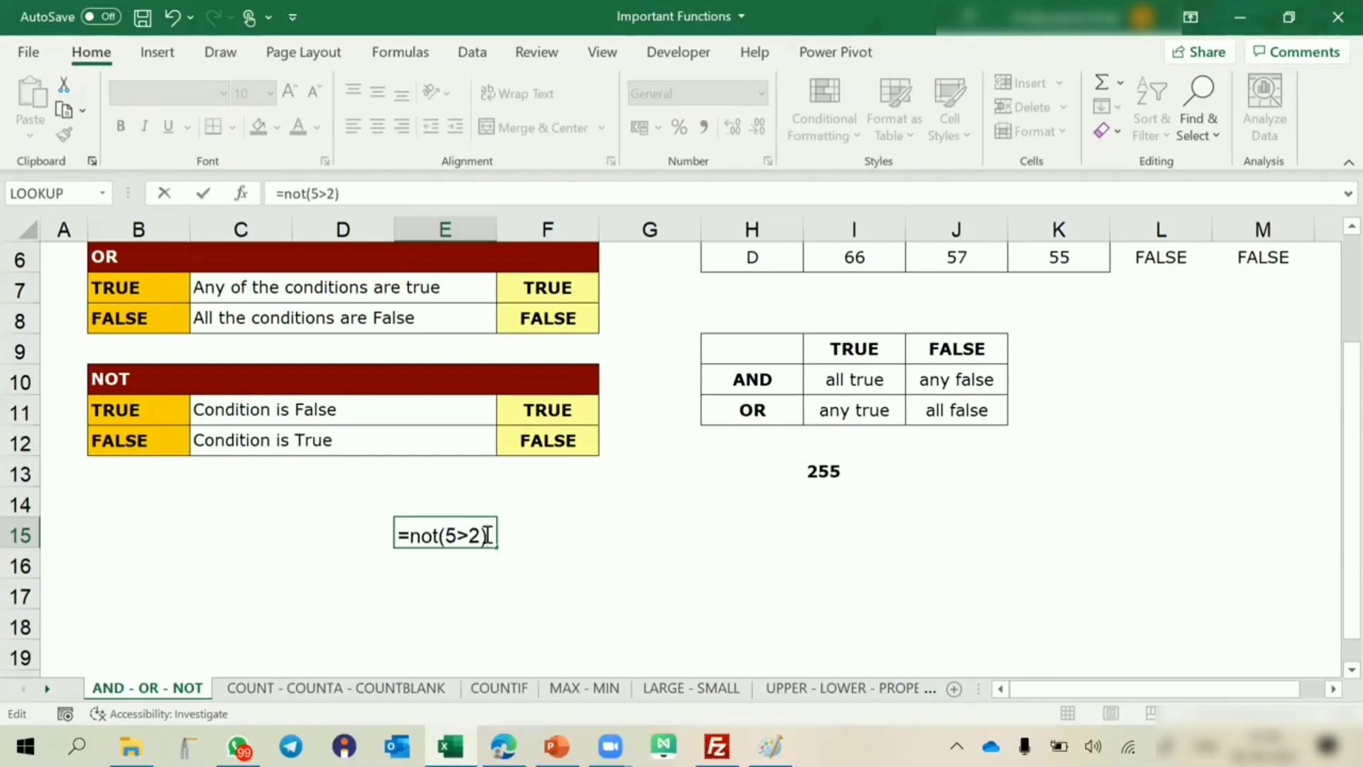
key("Return")
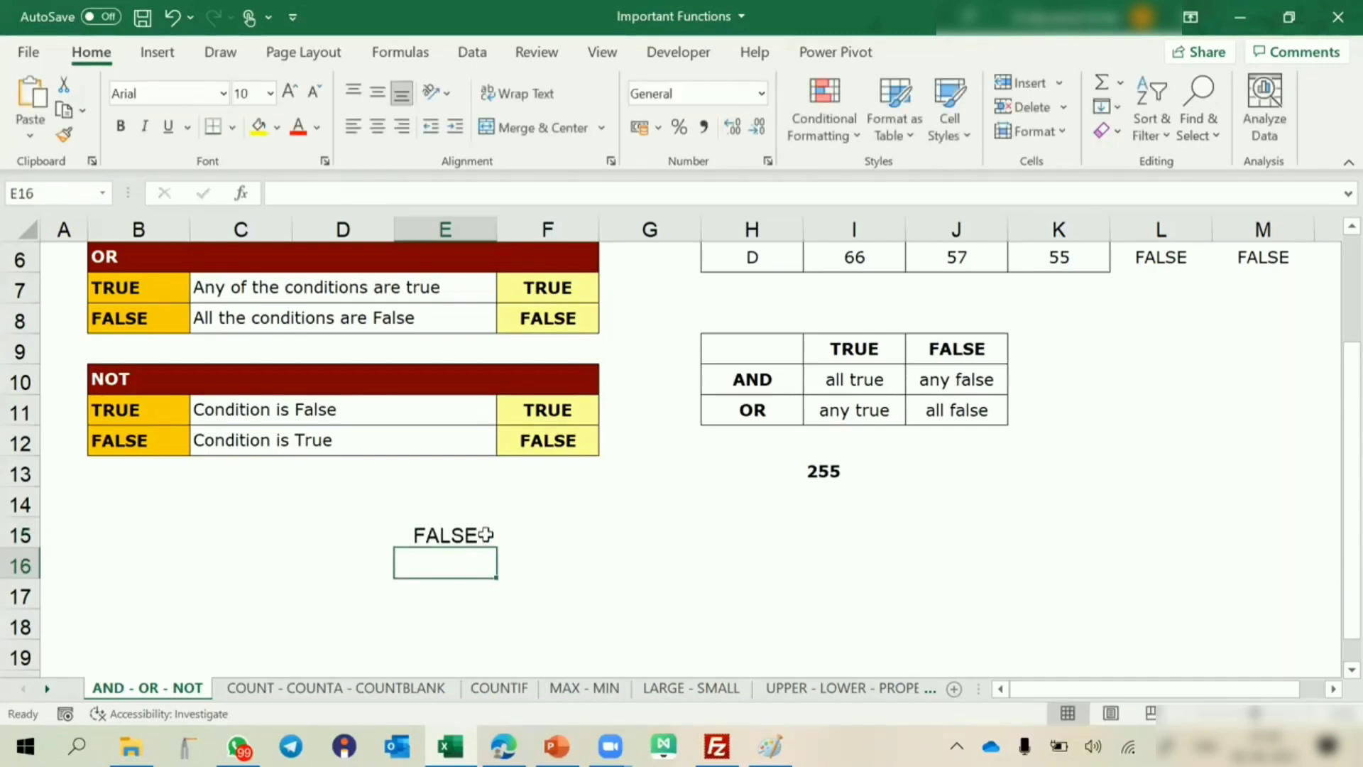
left_click(485, 534)
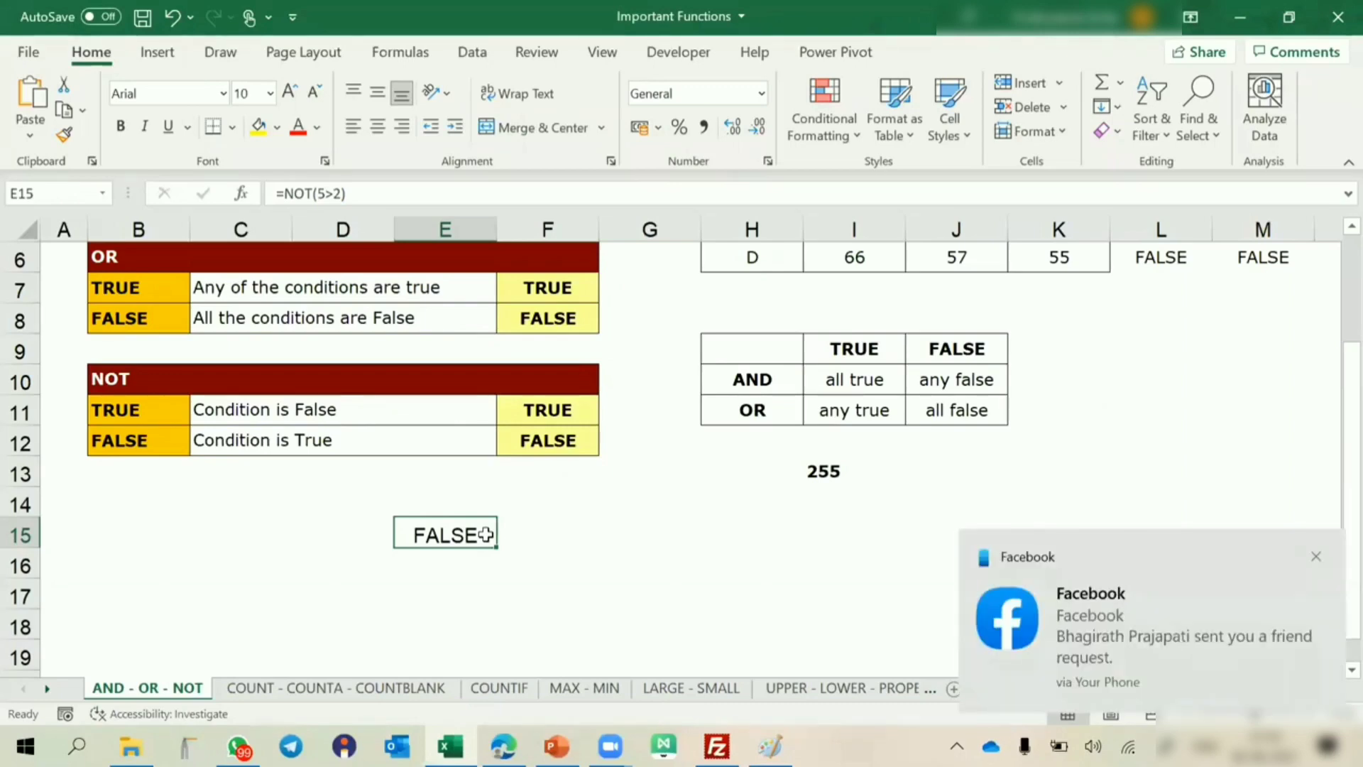
Dismiss the Facebook notification and switch to the COUNT - COUNTA - COUNTBLANK sheet.
left_click(1316, 556)
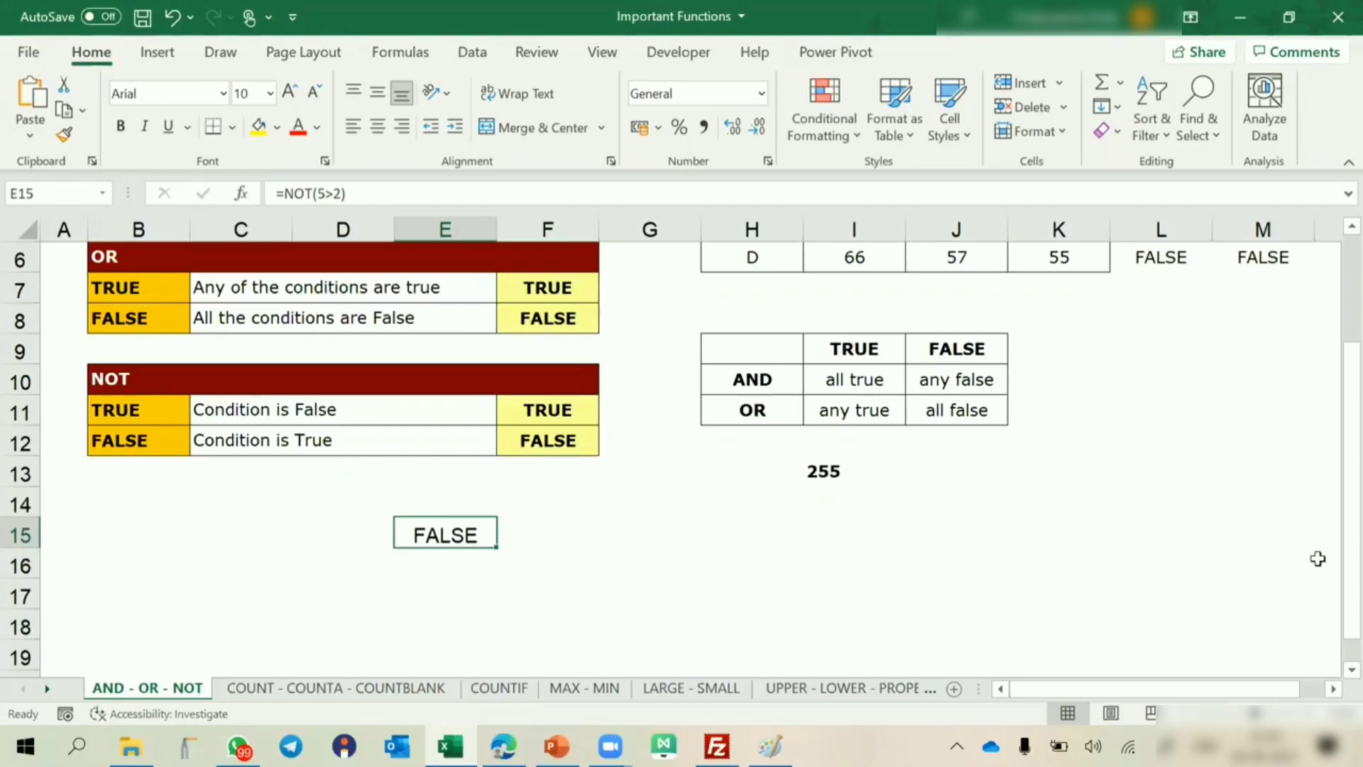
left_click(411, 689)
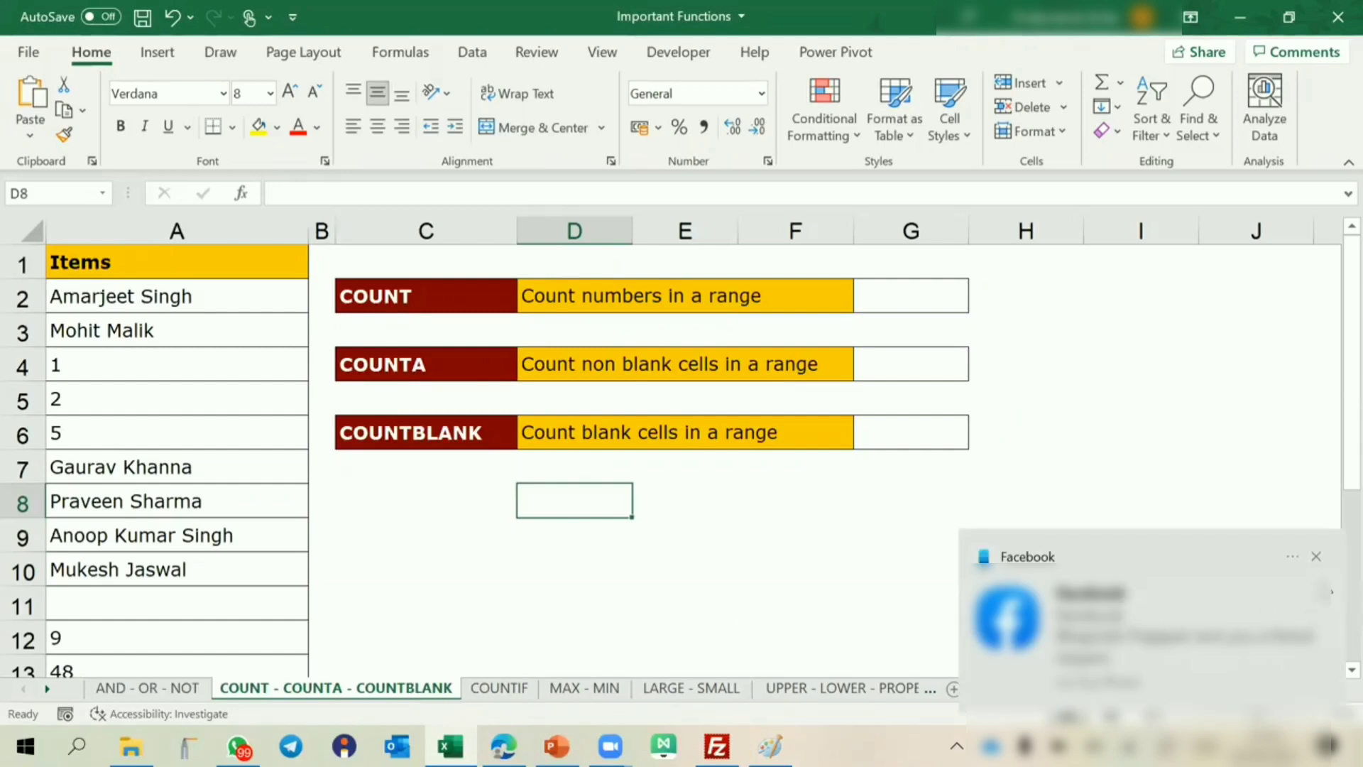
Dismiss the pop-up notification and turn off all notifications for Facebook, YouTube and Mighty Networks.
left_click(1317, 557)
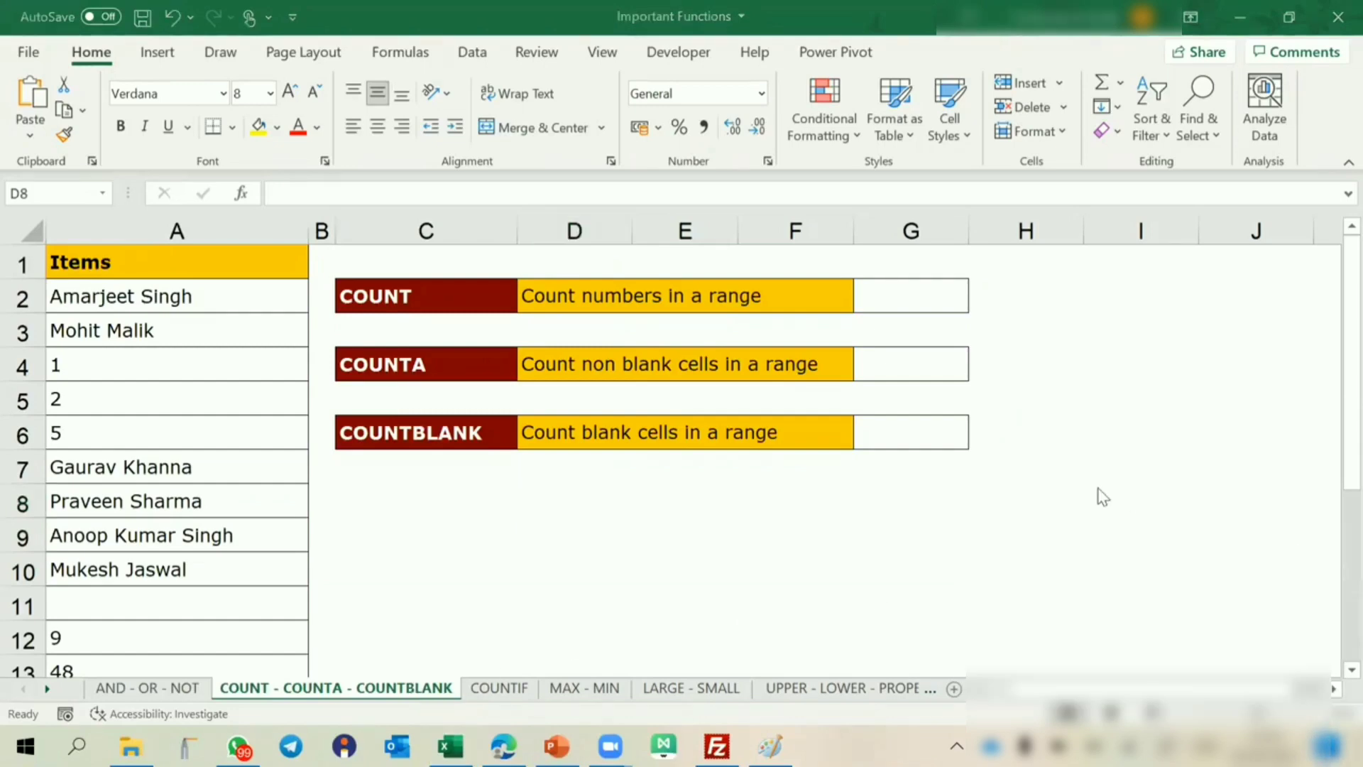
right_click(1211, 626)
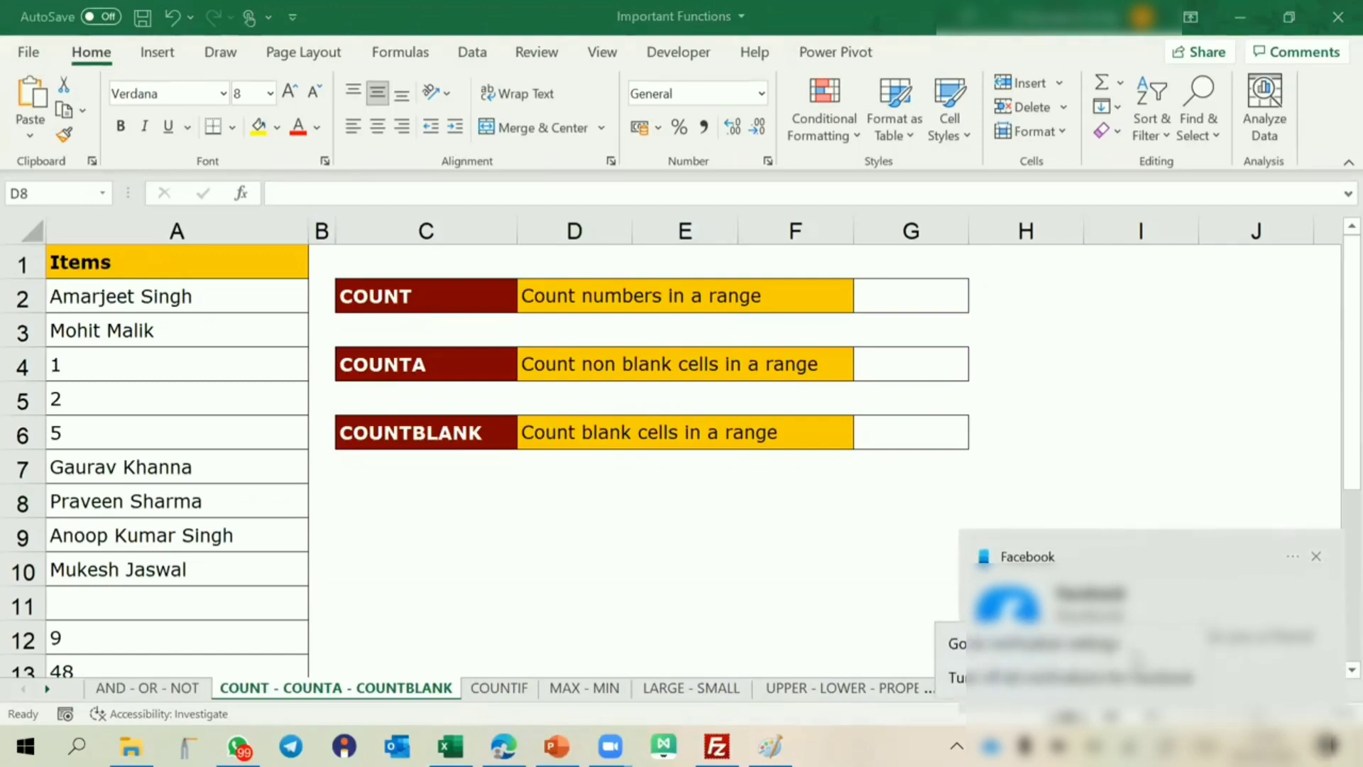
left_click(1063, 680)
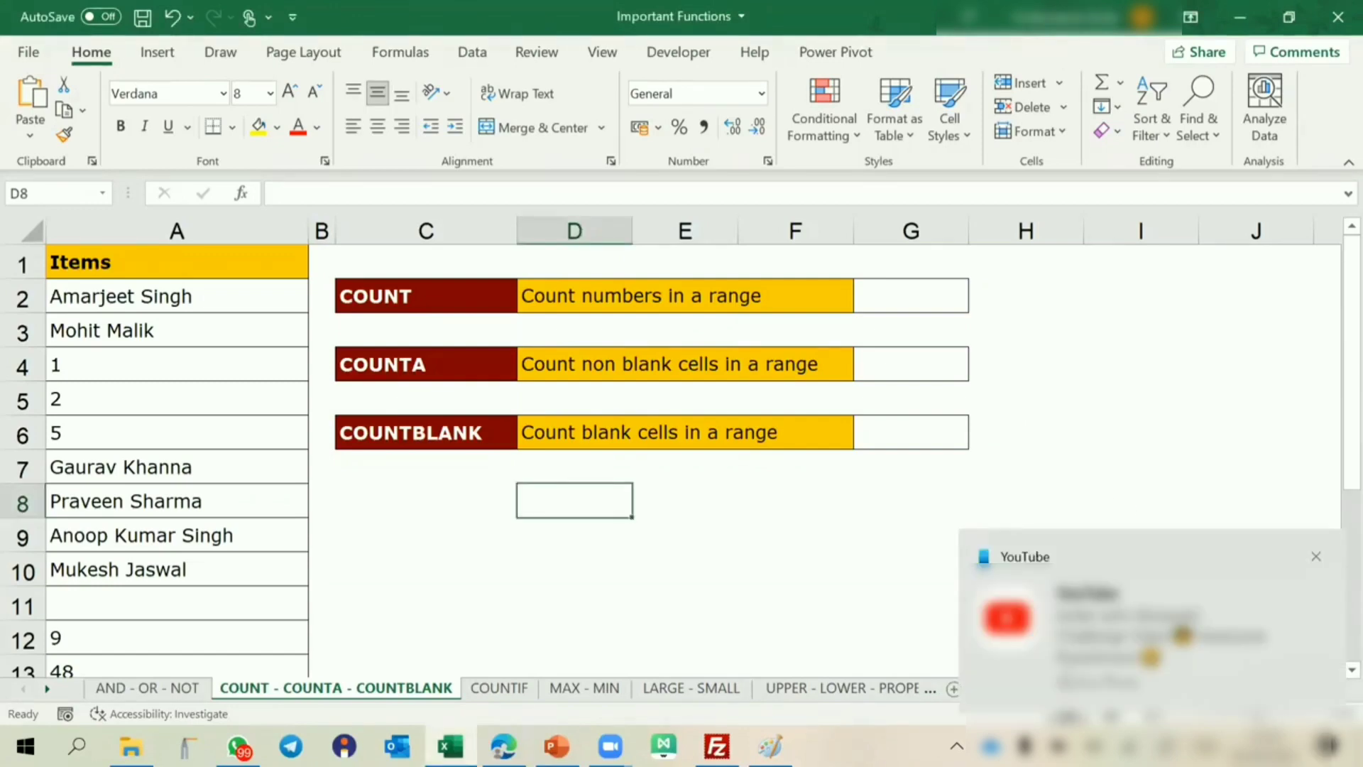
right_click(1144, 570)
left_click(1086, 625)
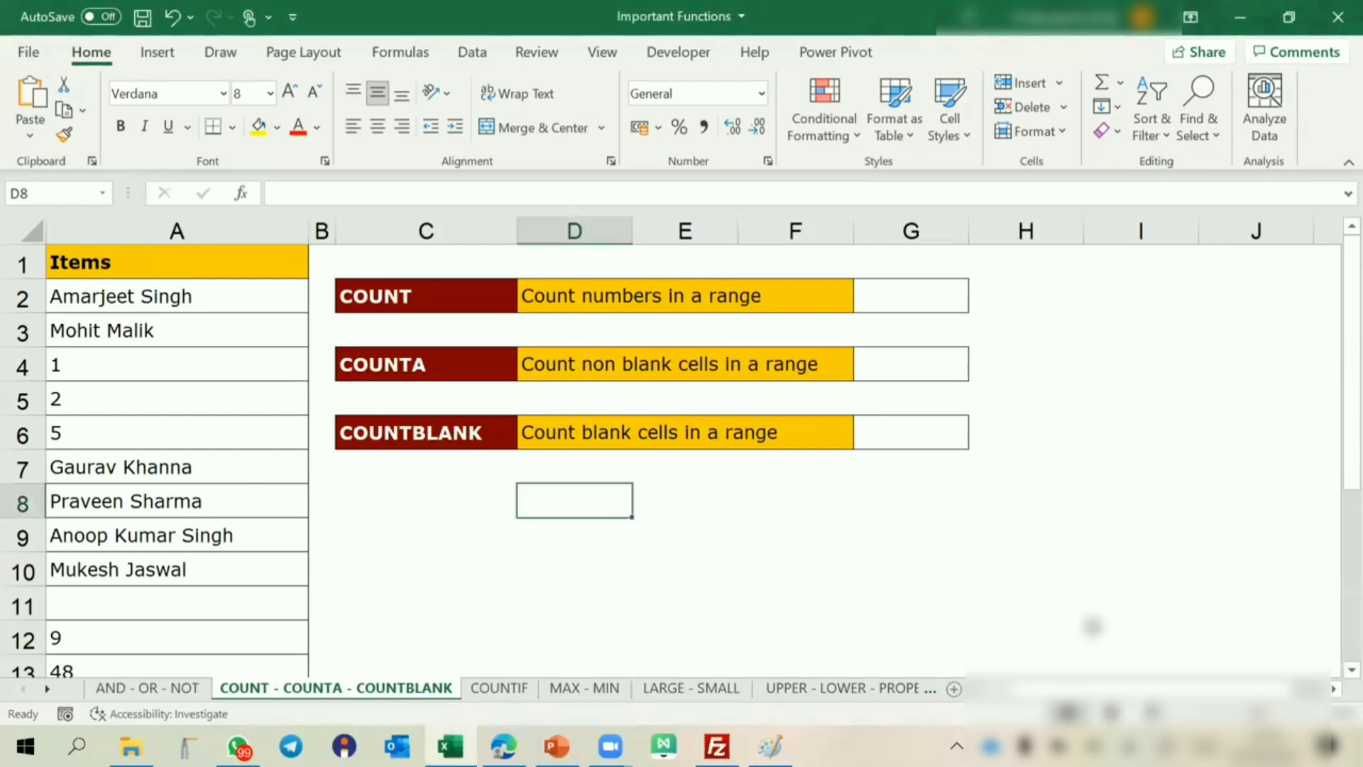
right_click(1155, 636)
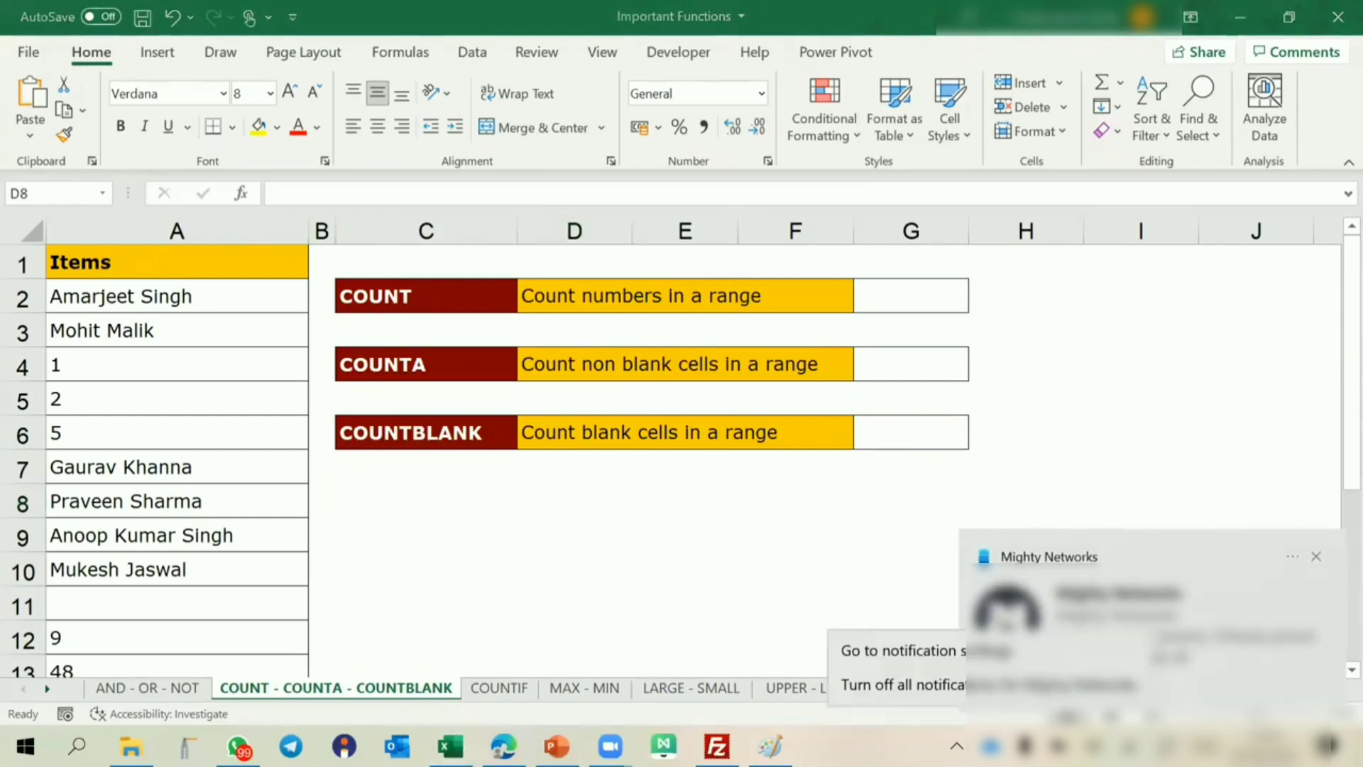
left_click(1050, 687)
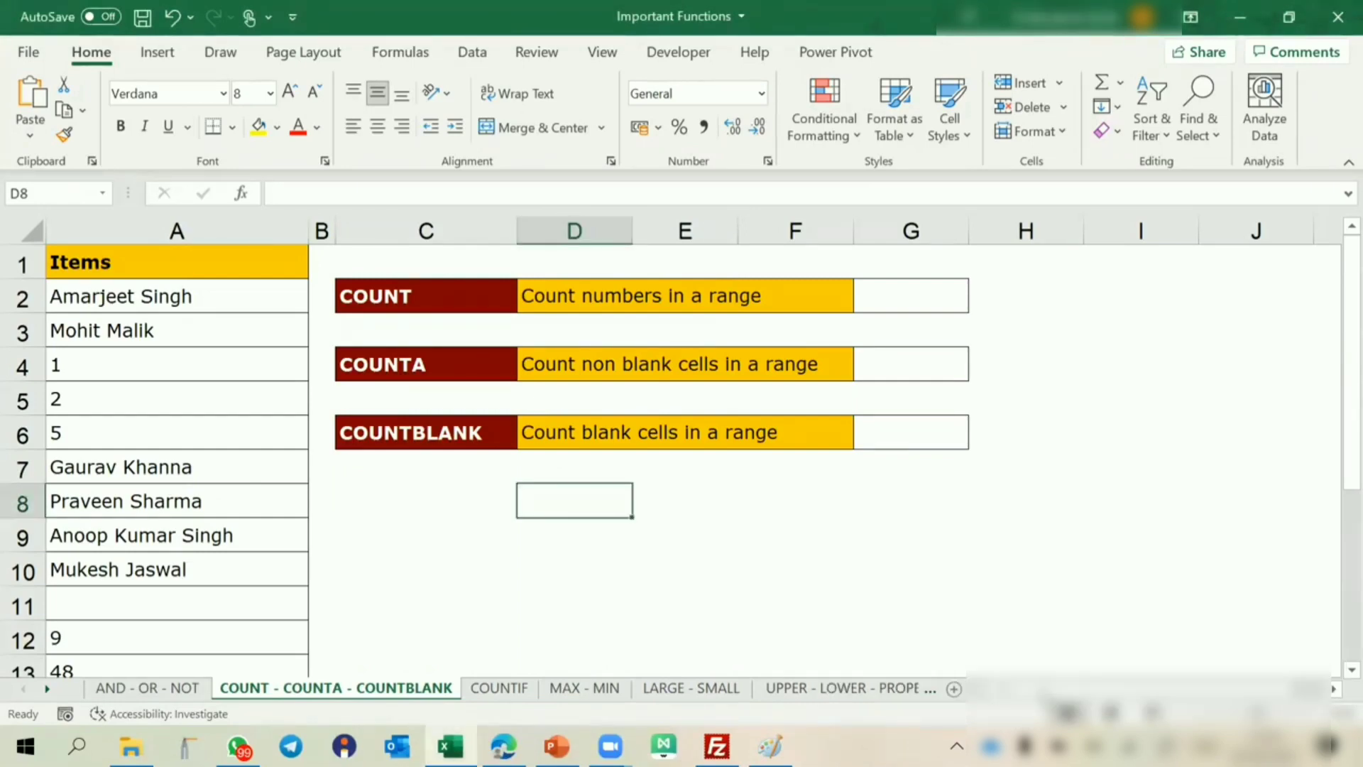
Count the numbers in the Items column by entering =COUNT(A2:A13) in G2 beside the COUNT description.
left_click(899, 433)
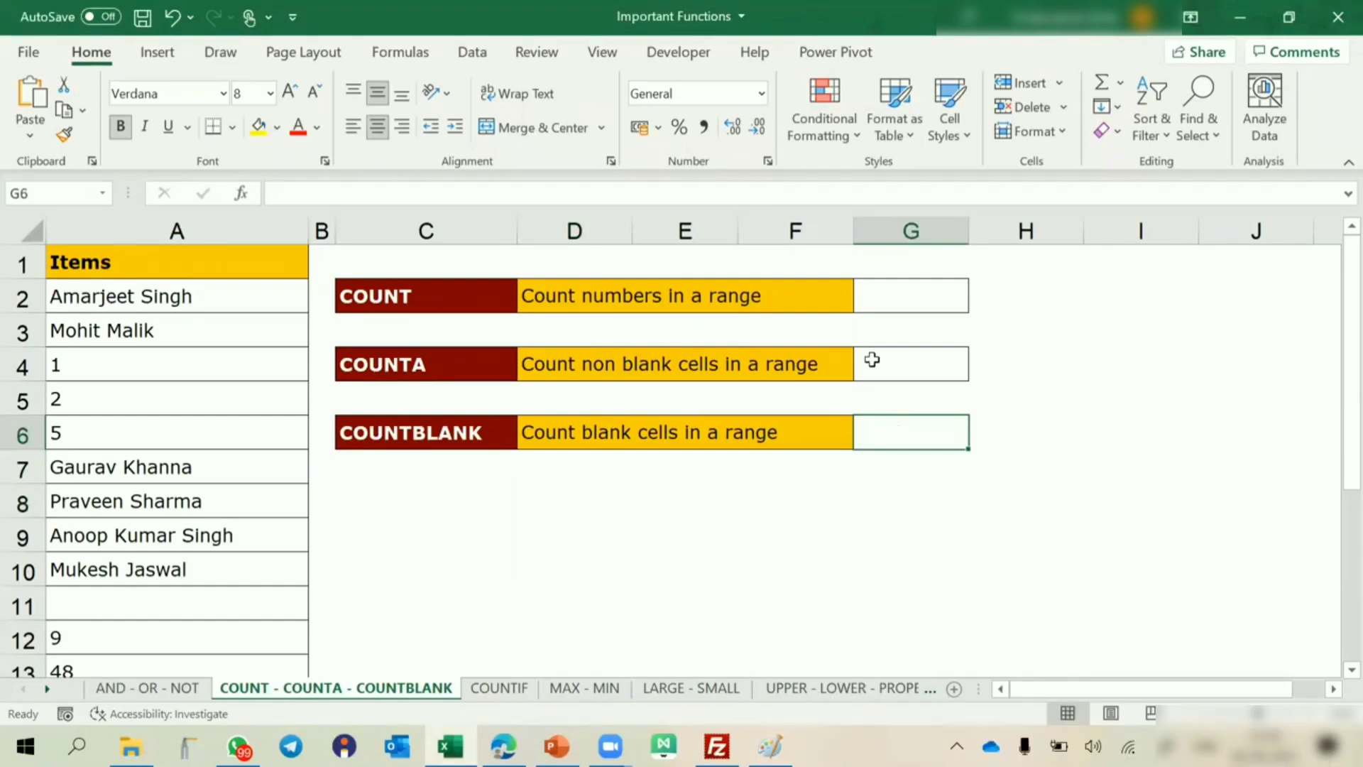
left_click(589, 291)
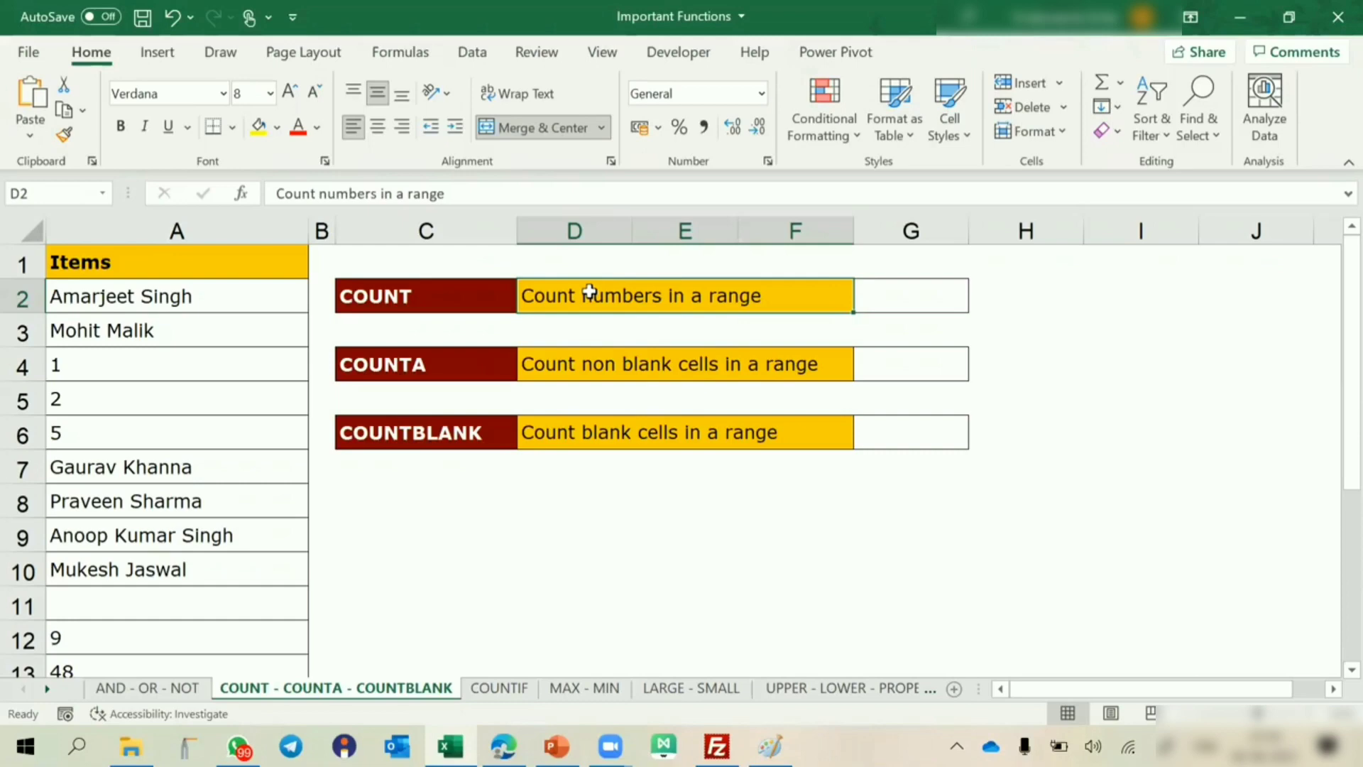
left_click(111, 301)
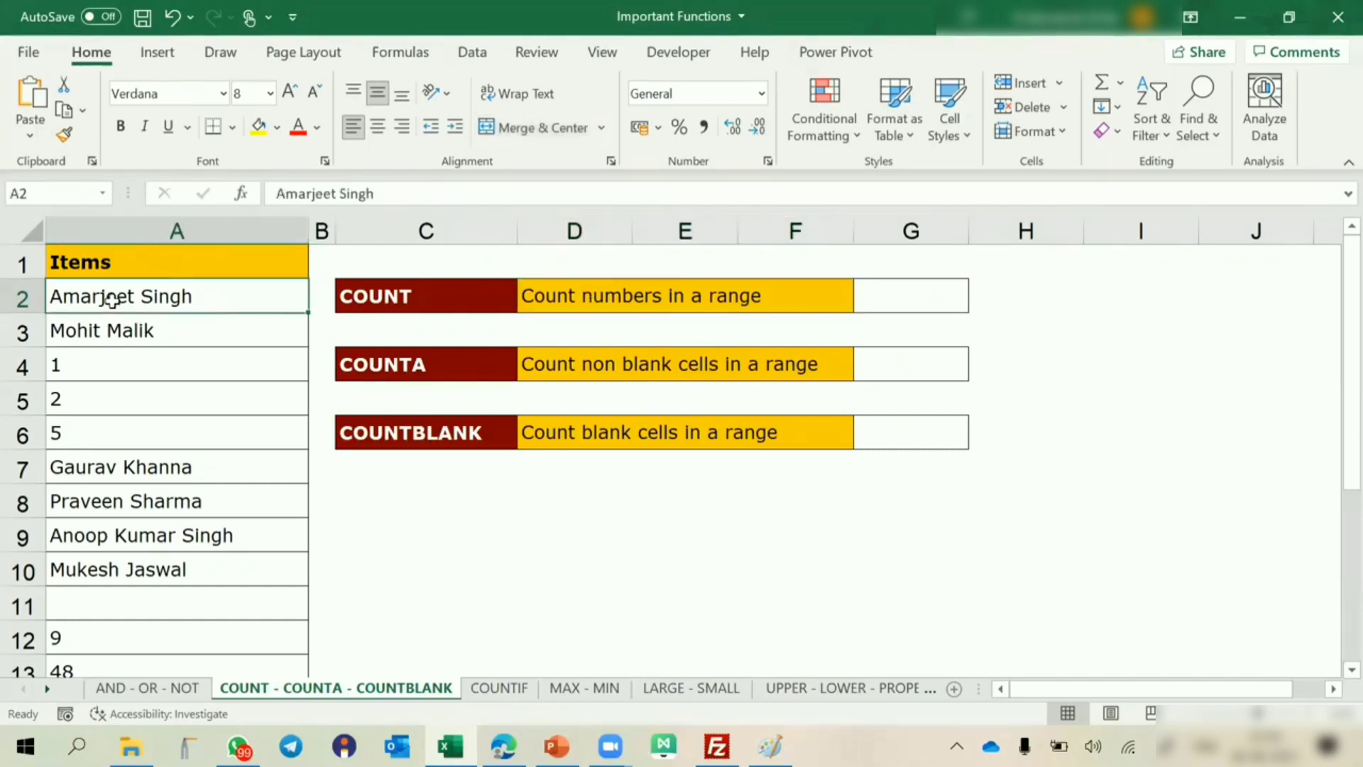
left_click(82, 364)
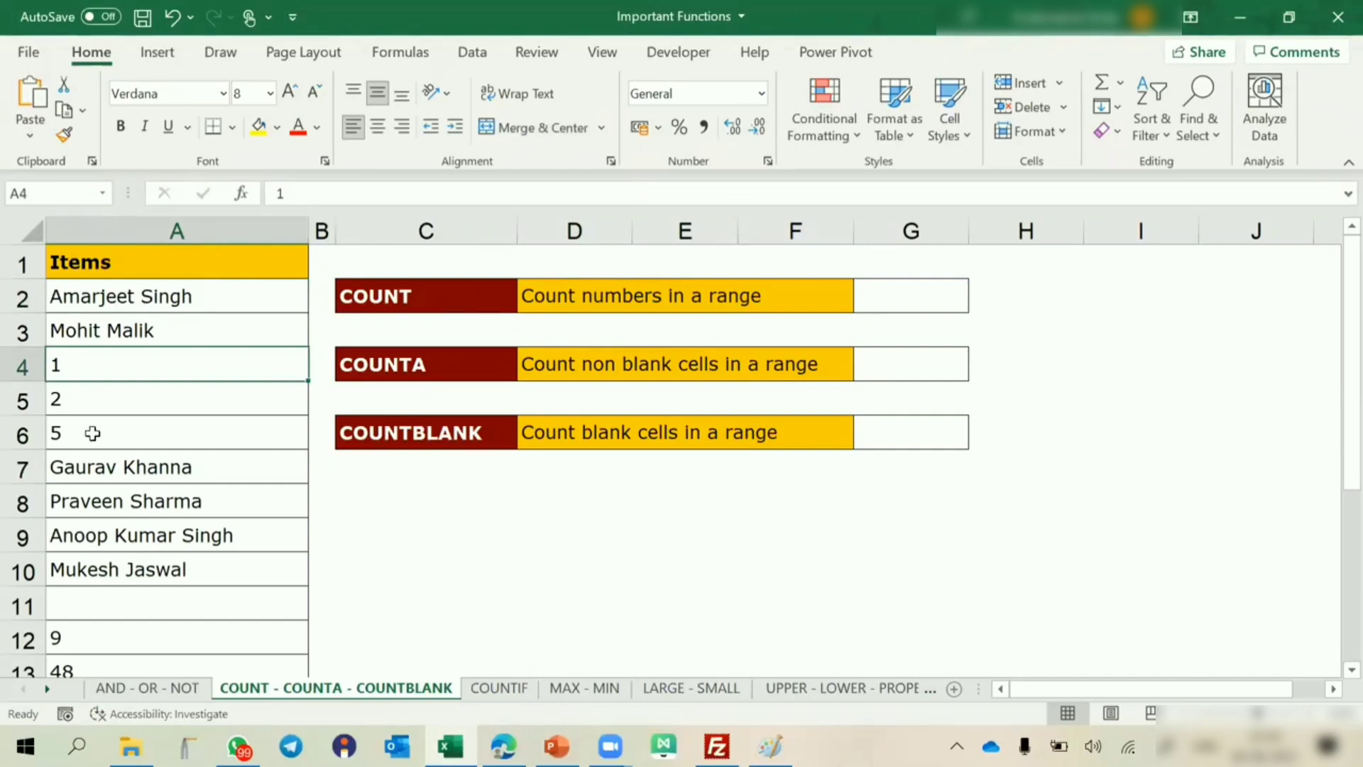
left_click(869, 298)
type("=count")
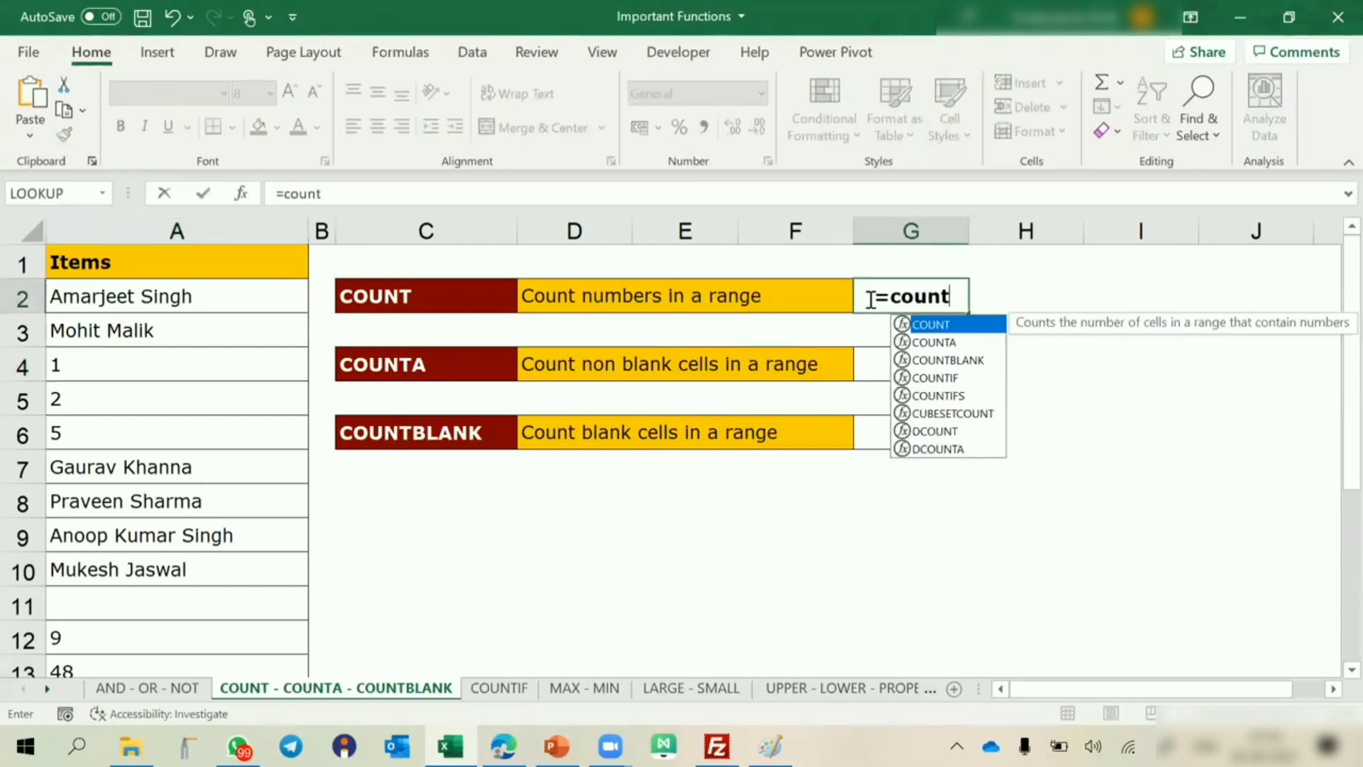
key("Tab")
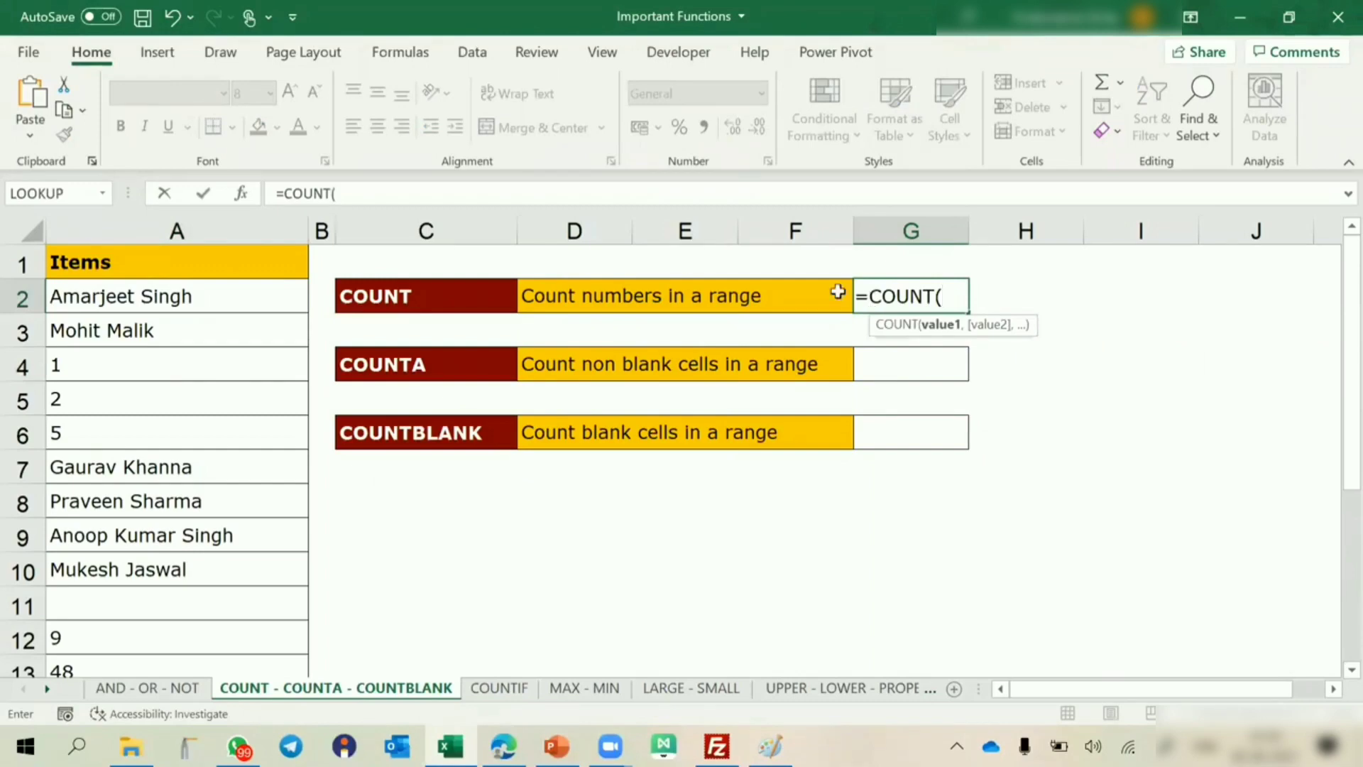
left_click_drag(177, 297, 222, 465)
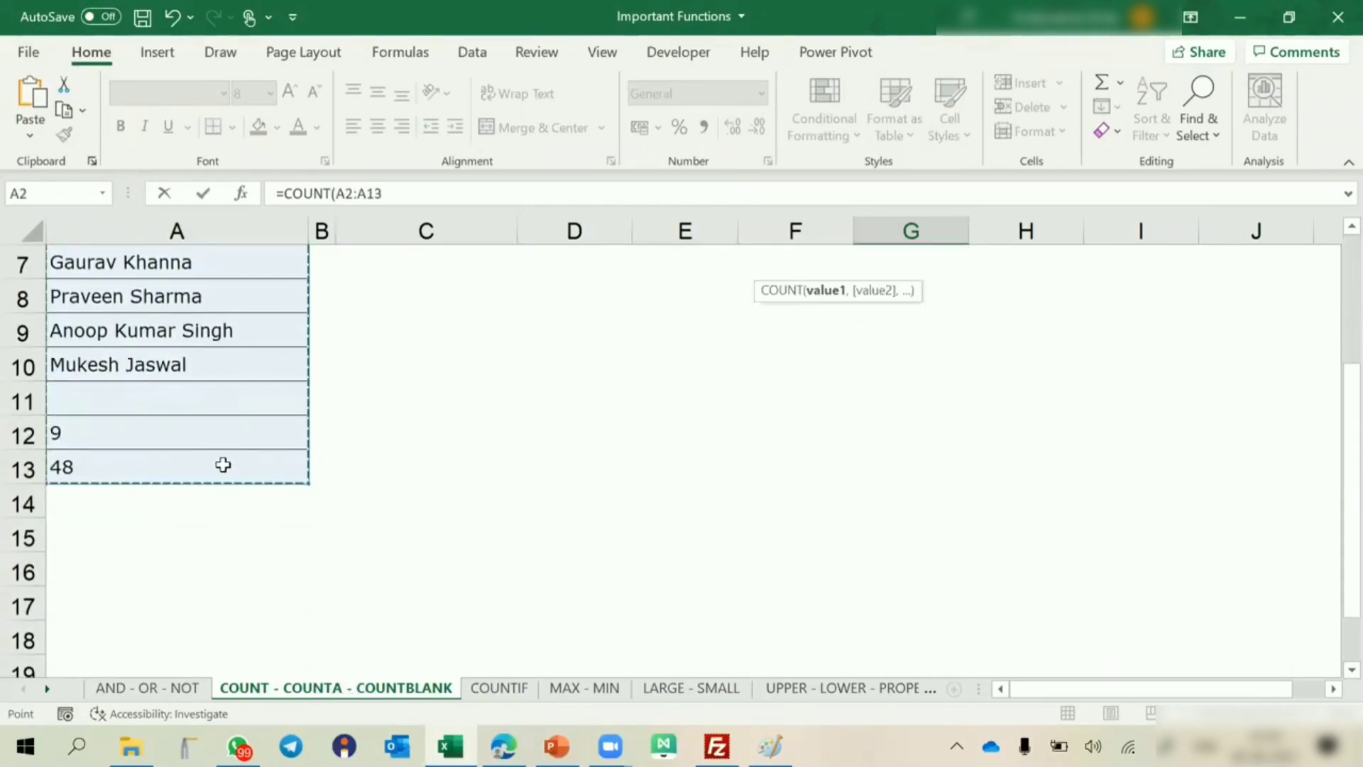
key("Return")
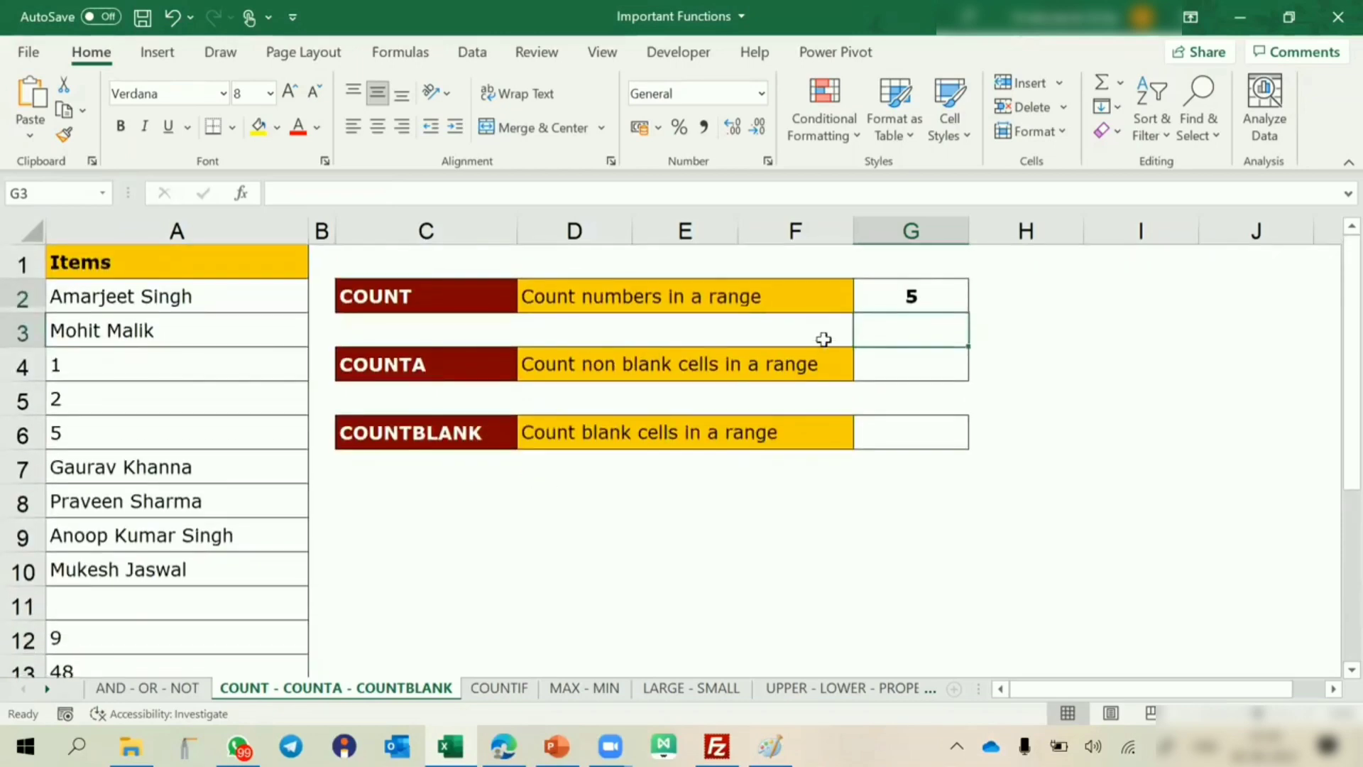
Check the COUNT formula in G2 against the numeric entries of the Items list in A4:A6 and A12:A13.
left_click(889, 304)
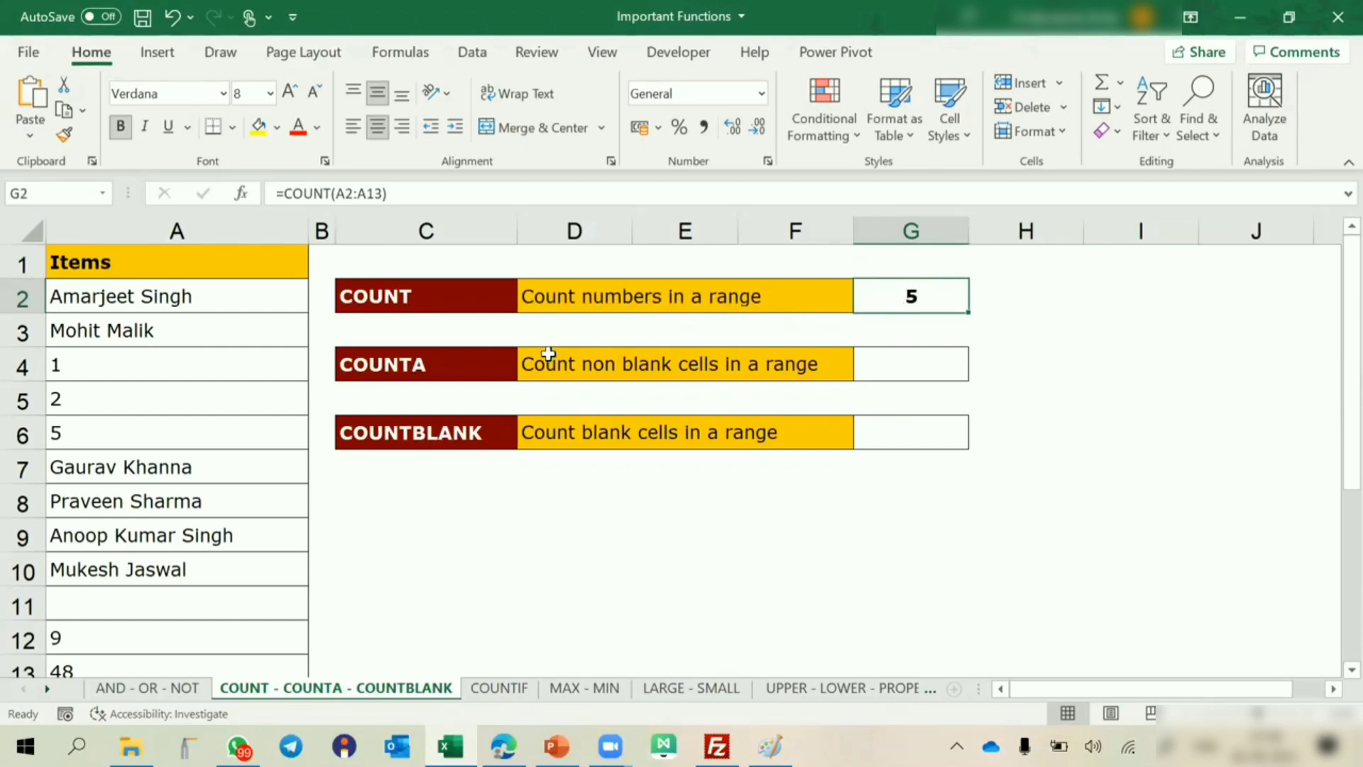
left_click(230, 363)
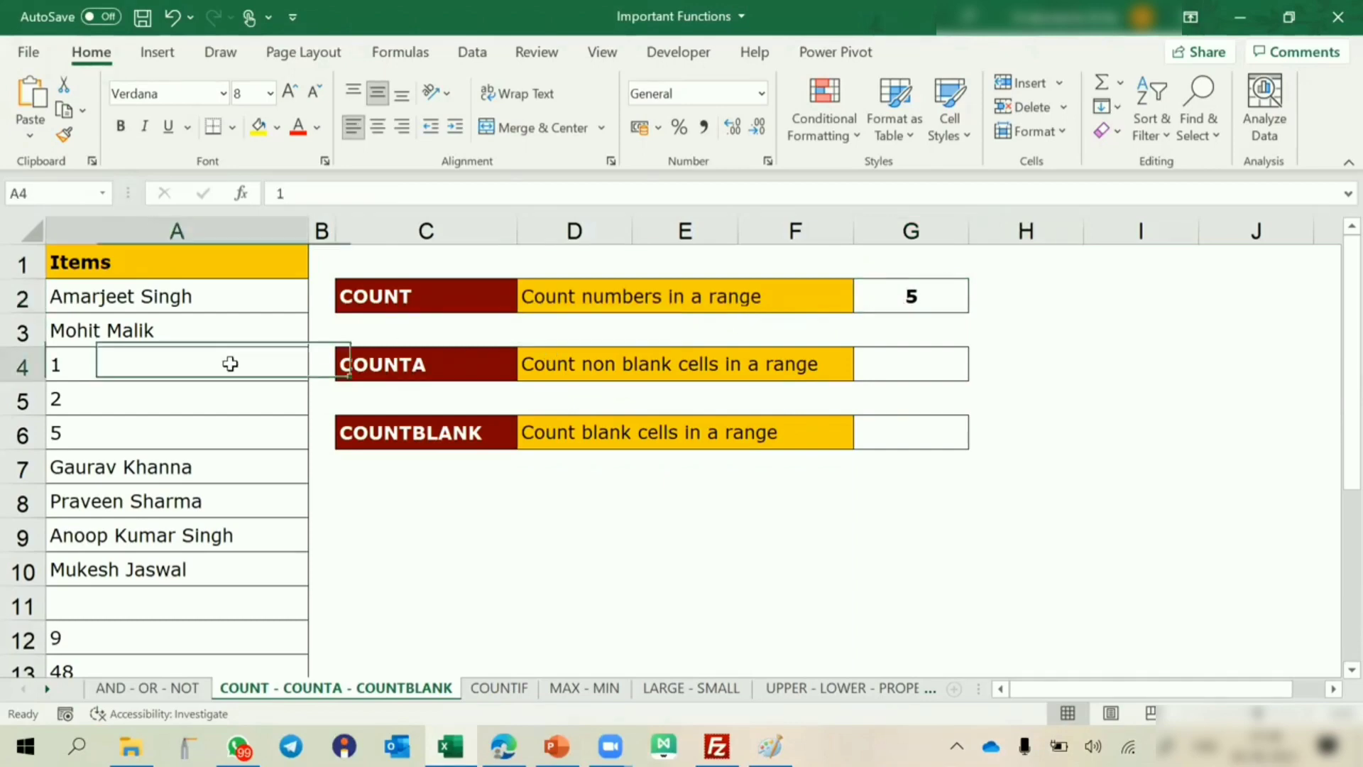
key("Down")
key("Down")
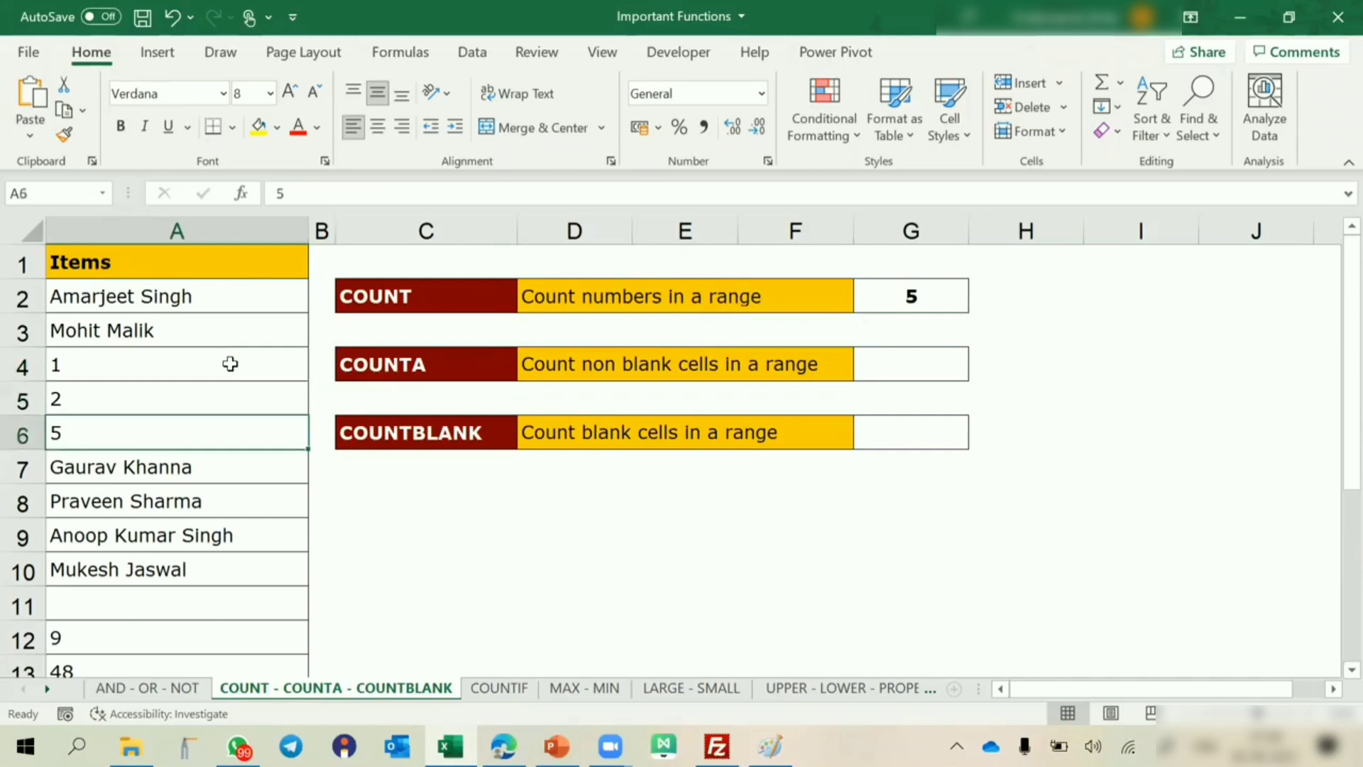
scroll(230, 363, "down", 1)
left_click(143, 536)
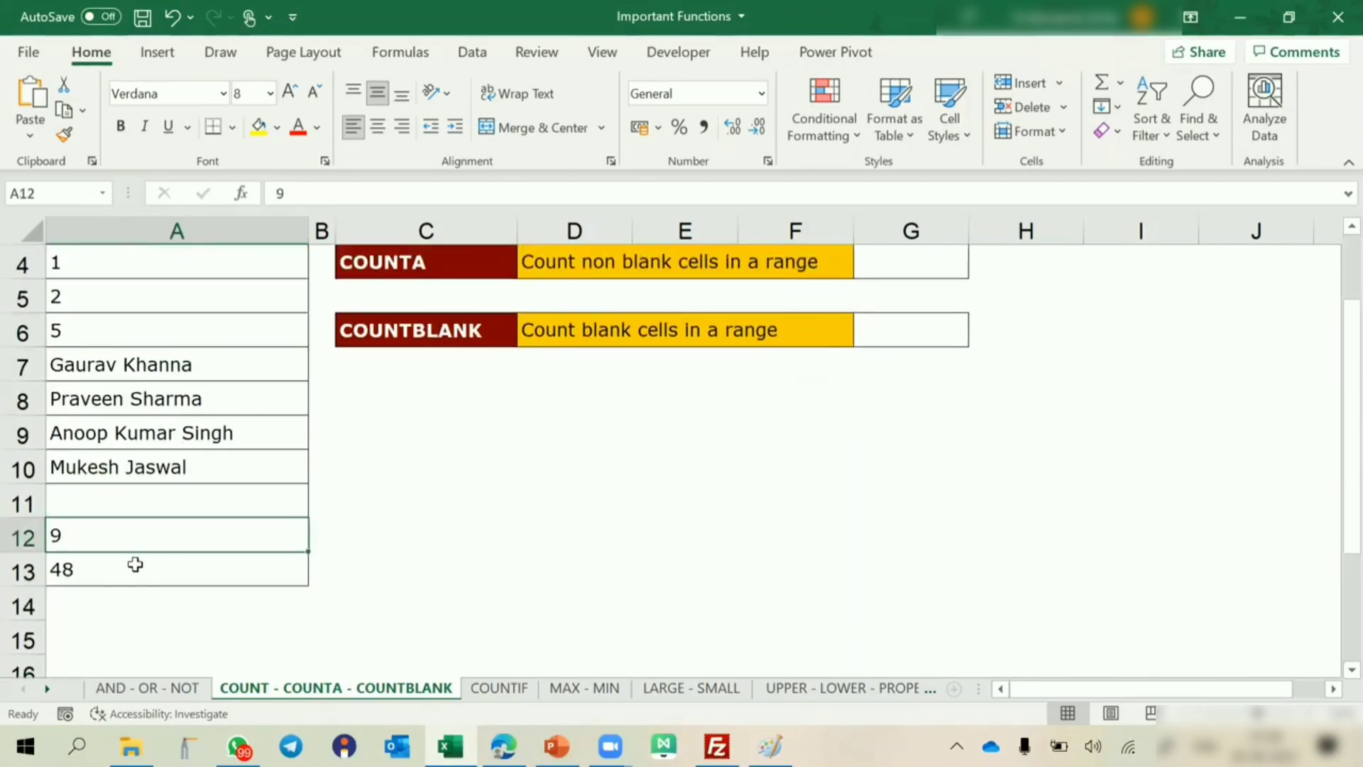
left_click(134, 564)
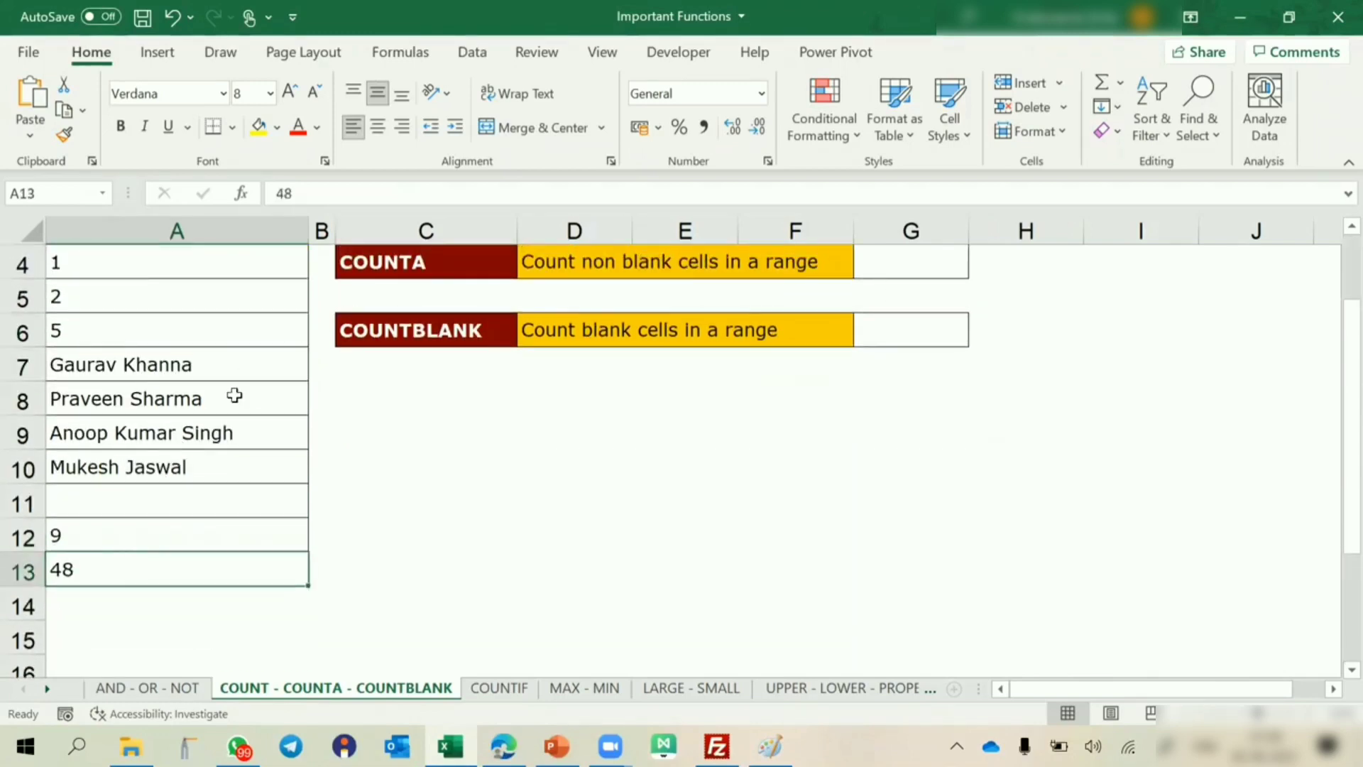
scroll(894, 301, "up", 1)
left_click(895, 302)
Go over the COUNT label and its description, and select the COUNTA label in C4.
left_click(399, 299)
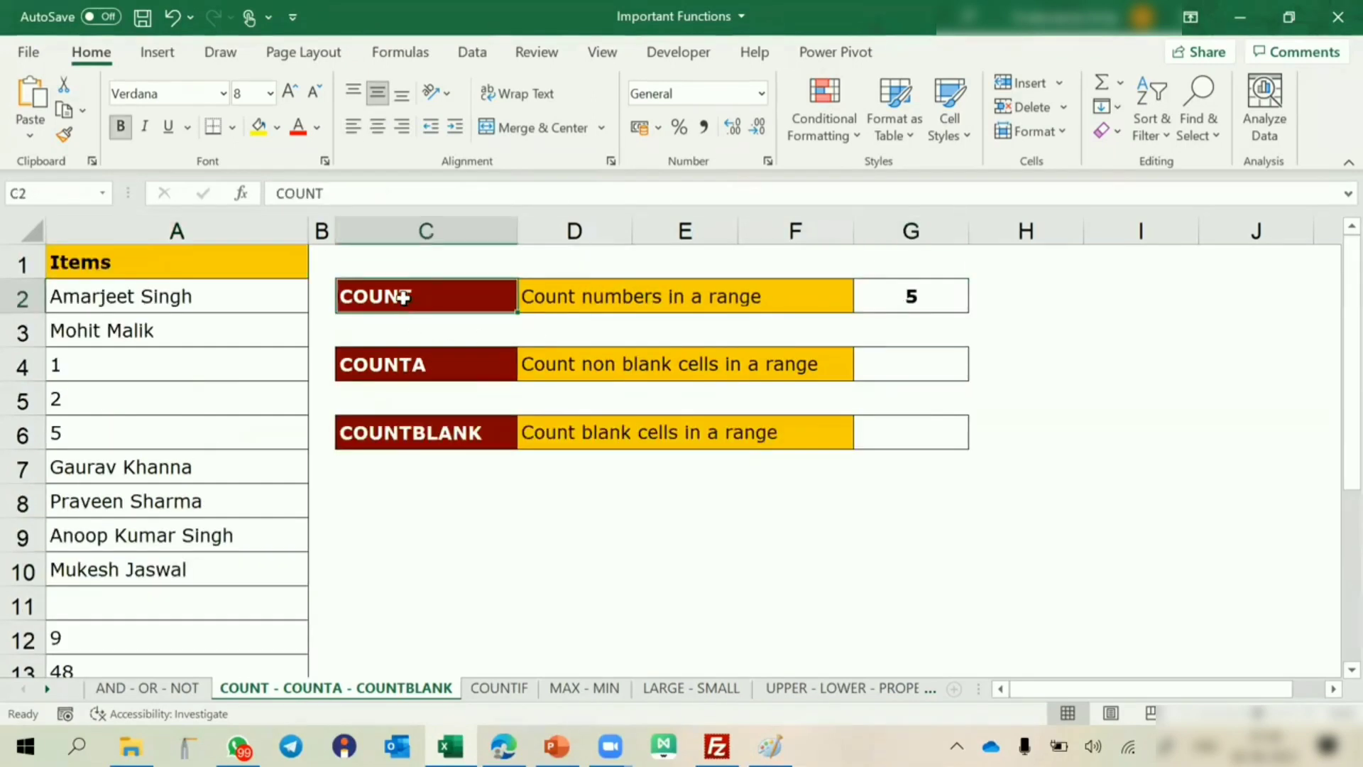
left_click(533, 298)
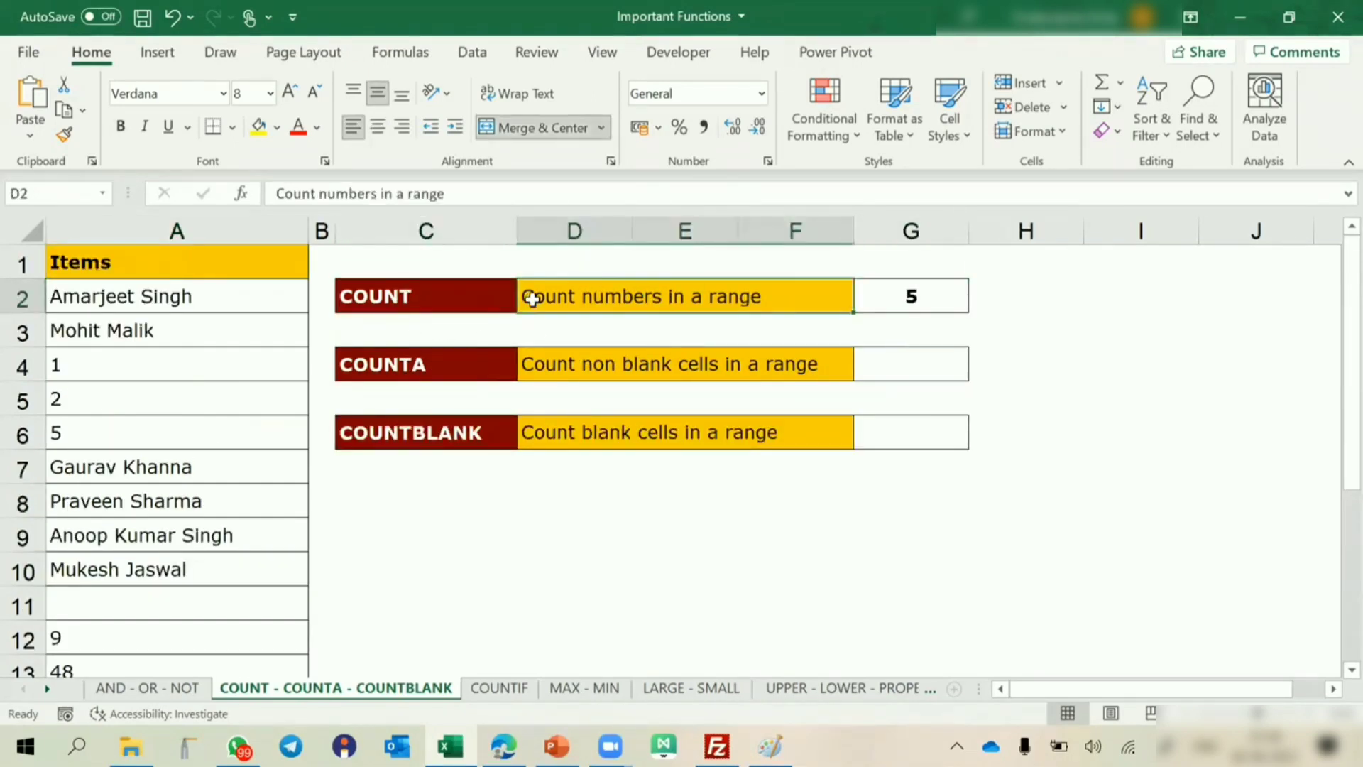
right_click(467, 358)
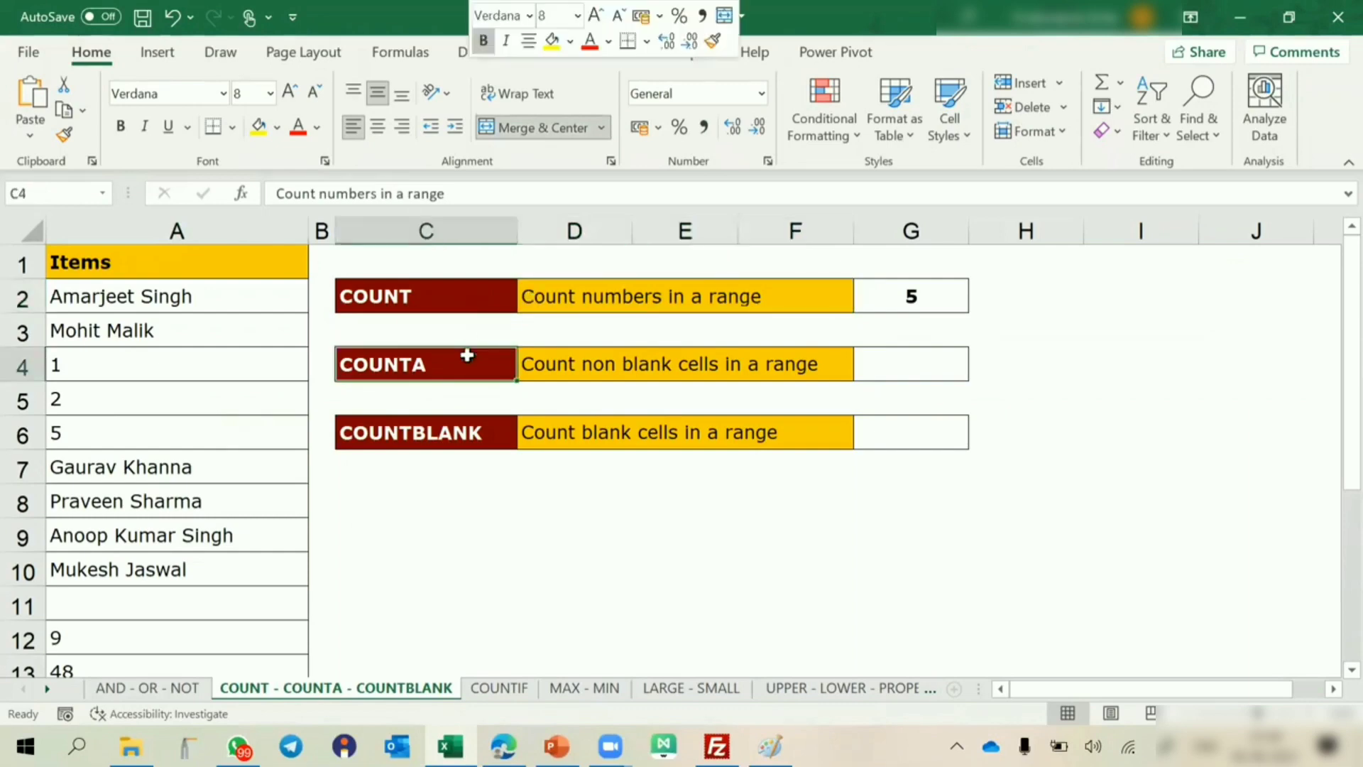
left_click(420, 362)
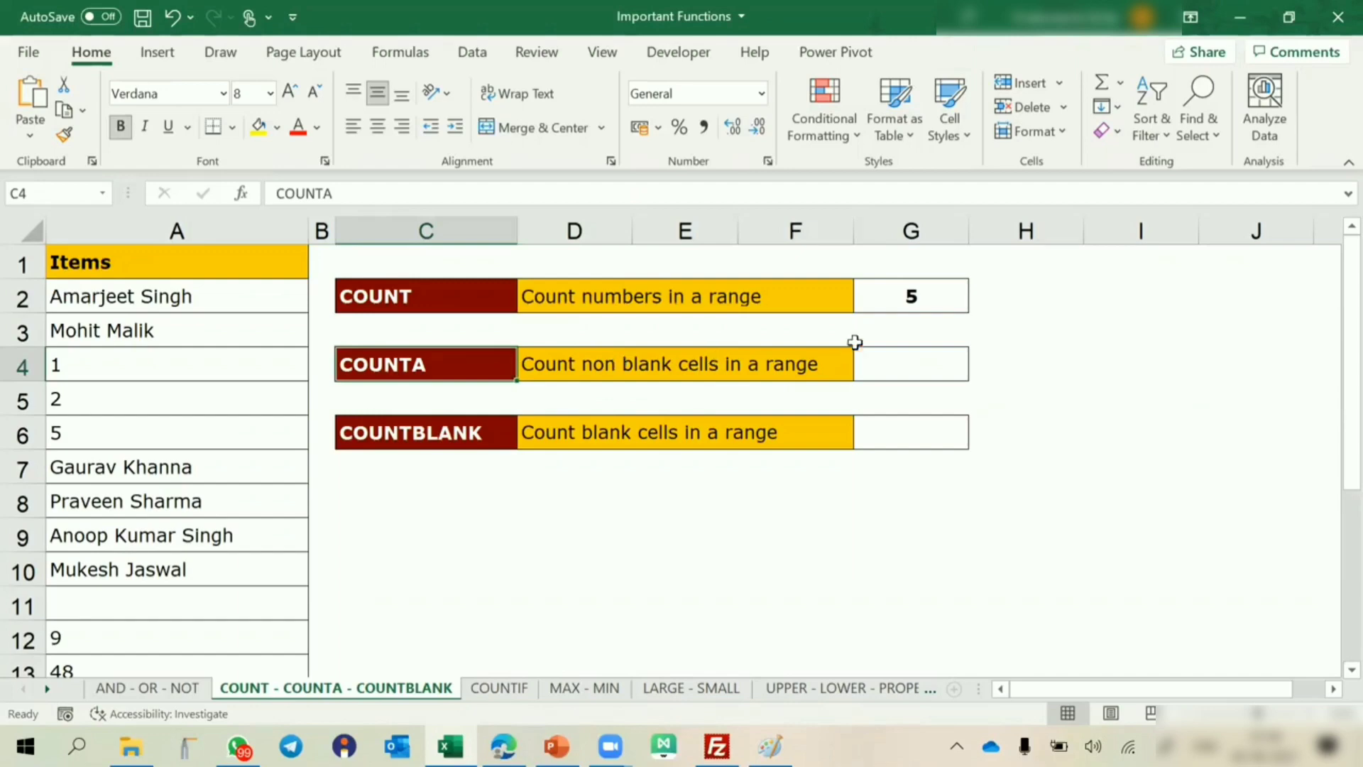
Count the non-blank cells of the Items list by entering =COUNTA(A2:A13) in G4 beside the COUNTA description.
left_click(893, 361)
type("=")
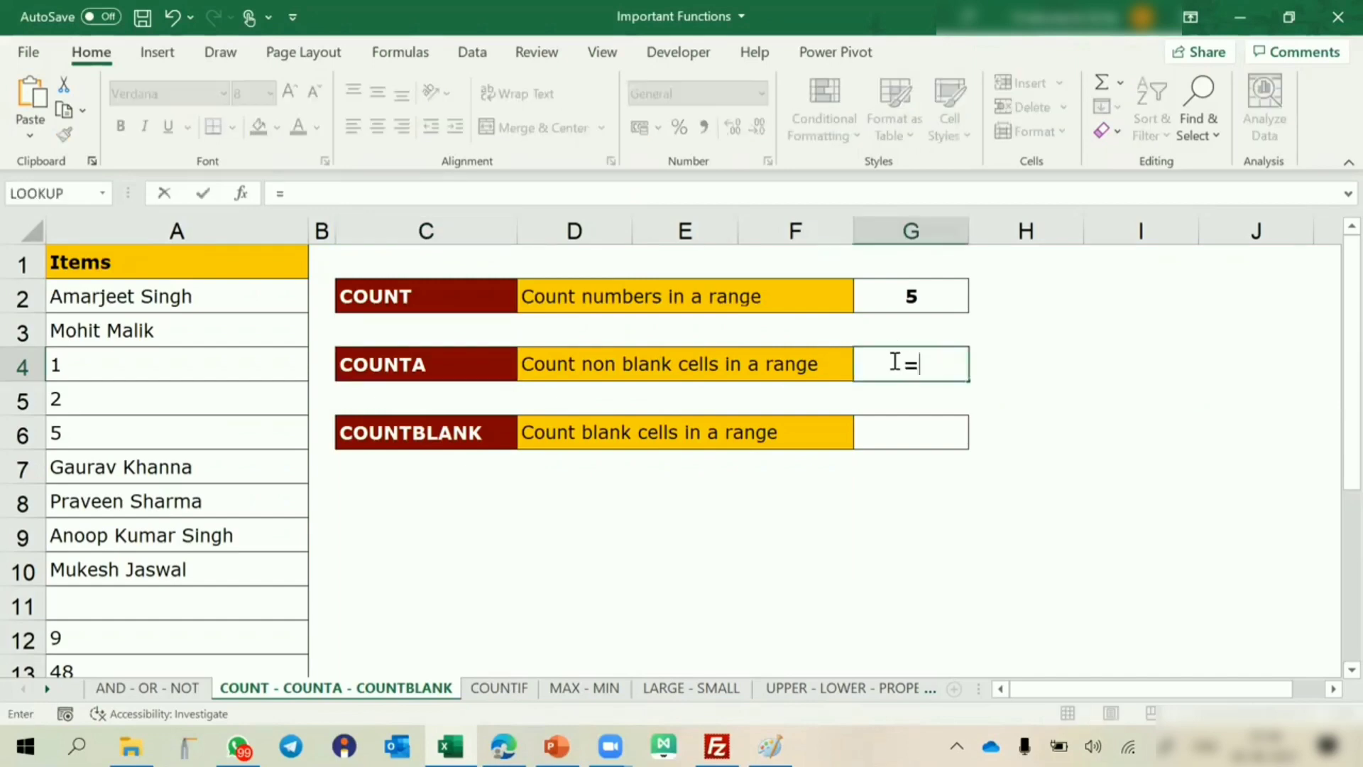
type("countb")
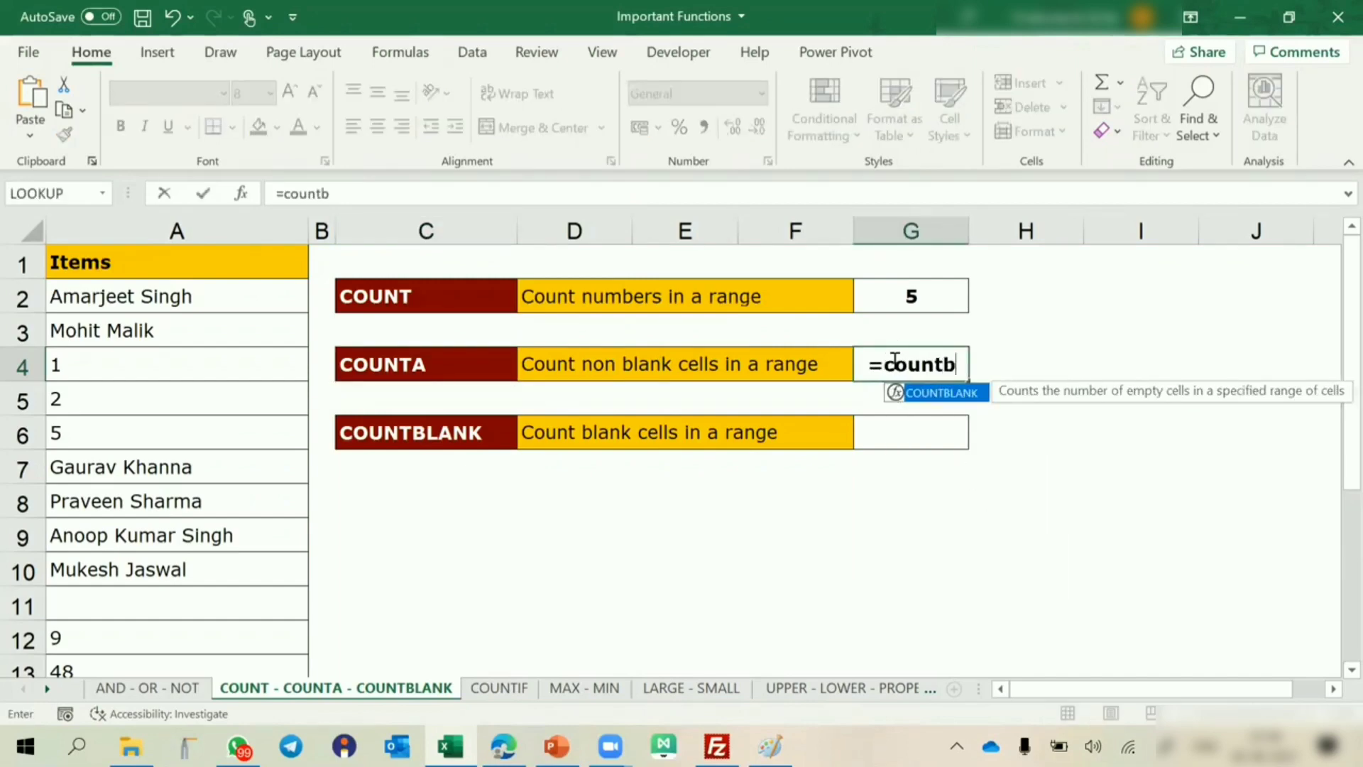
key("BackSpace")
type("a")
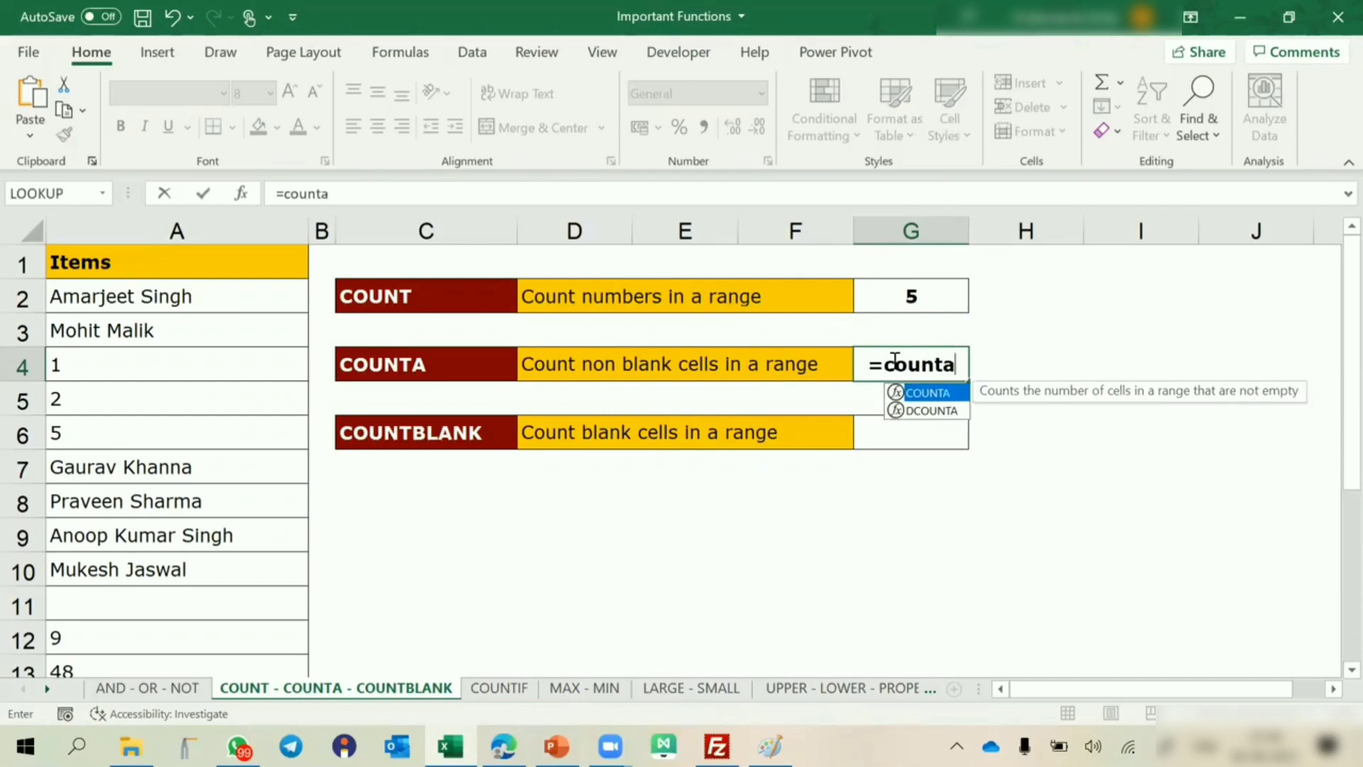
key("Tab")
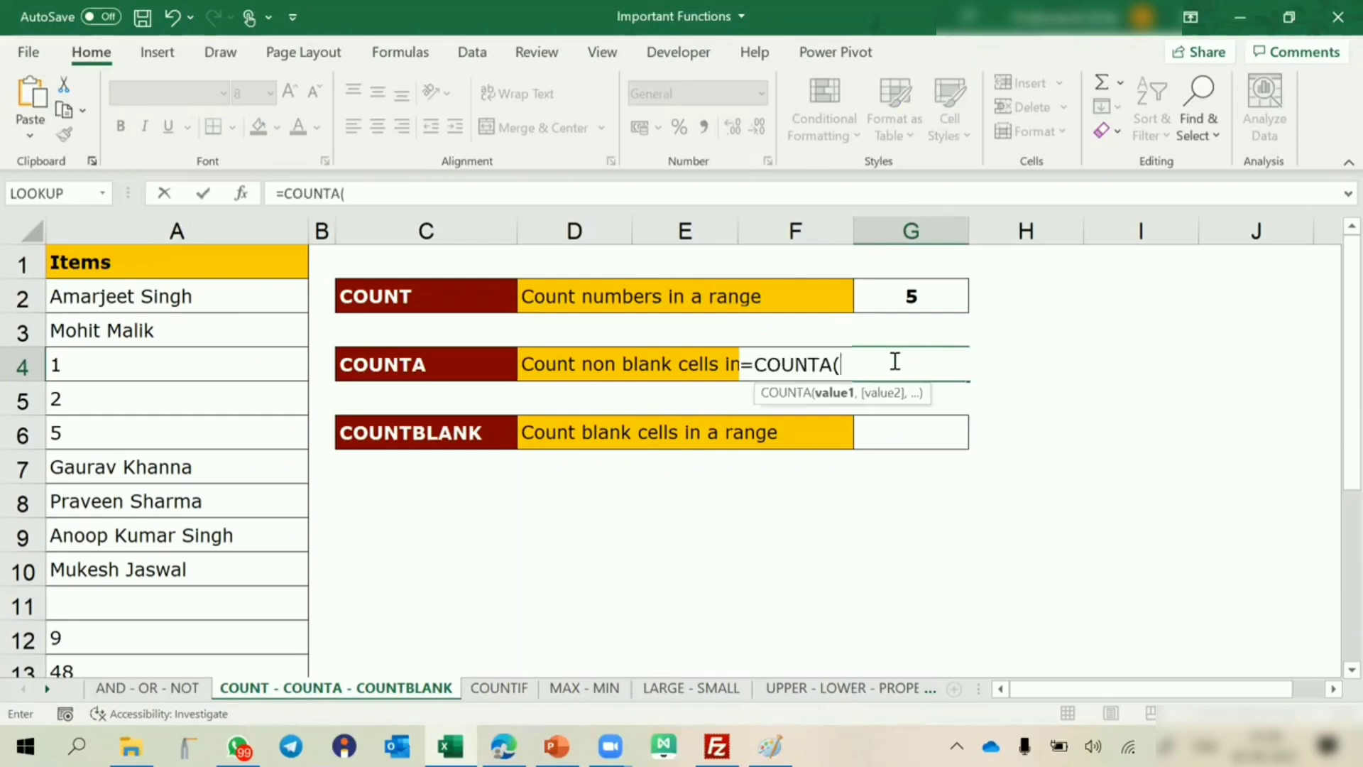
left_click(239, 299)
left_click_drag(238, 299, 271, 513)
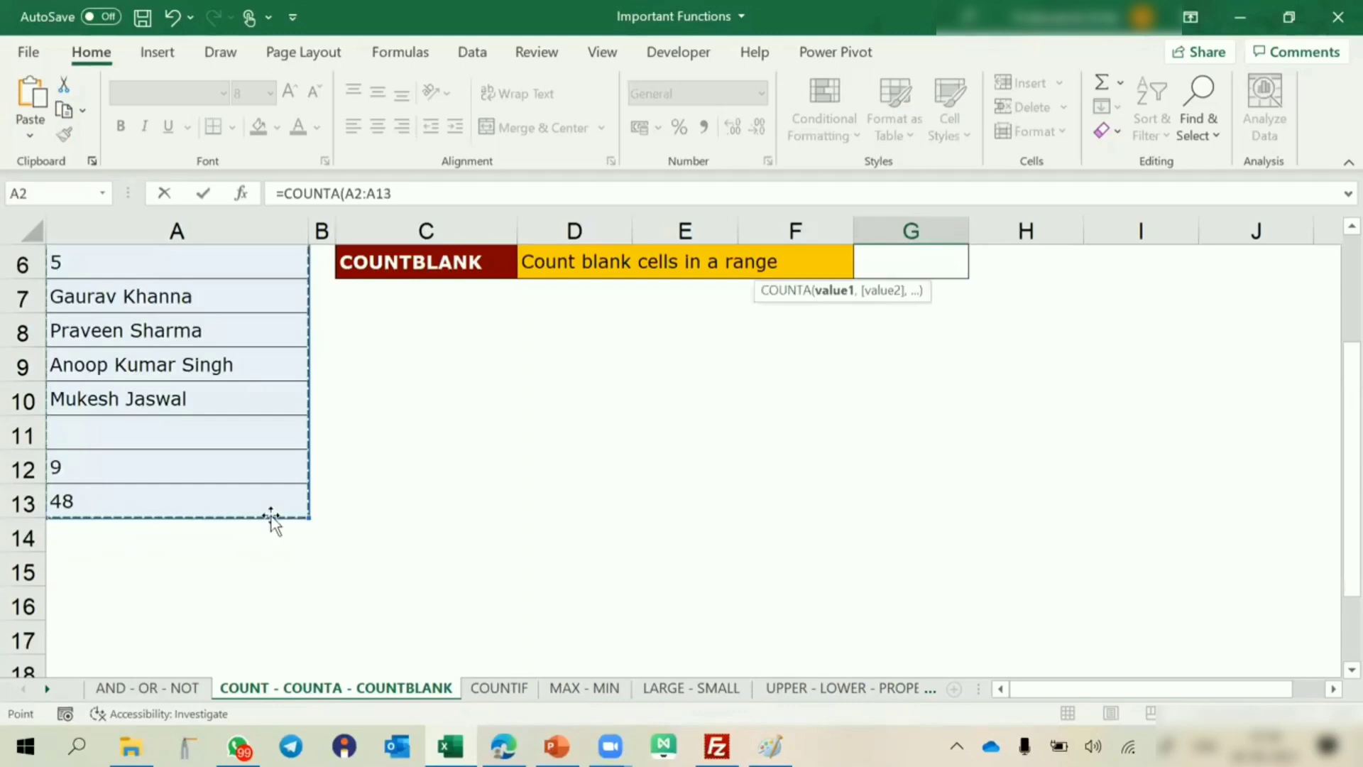
key("Escape")
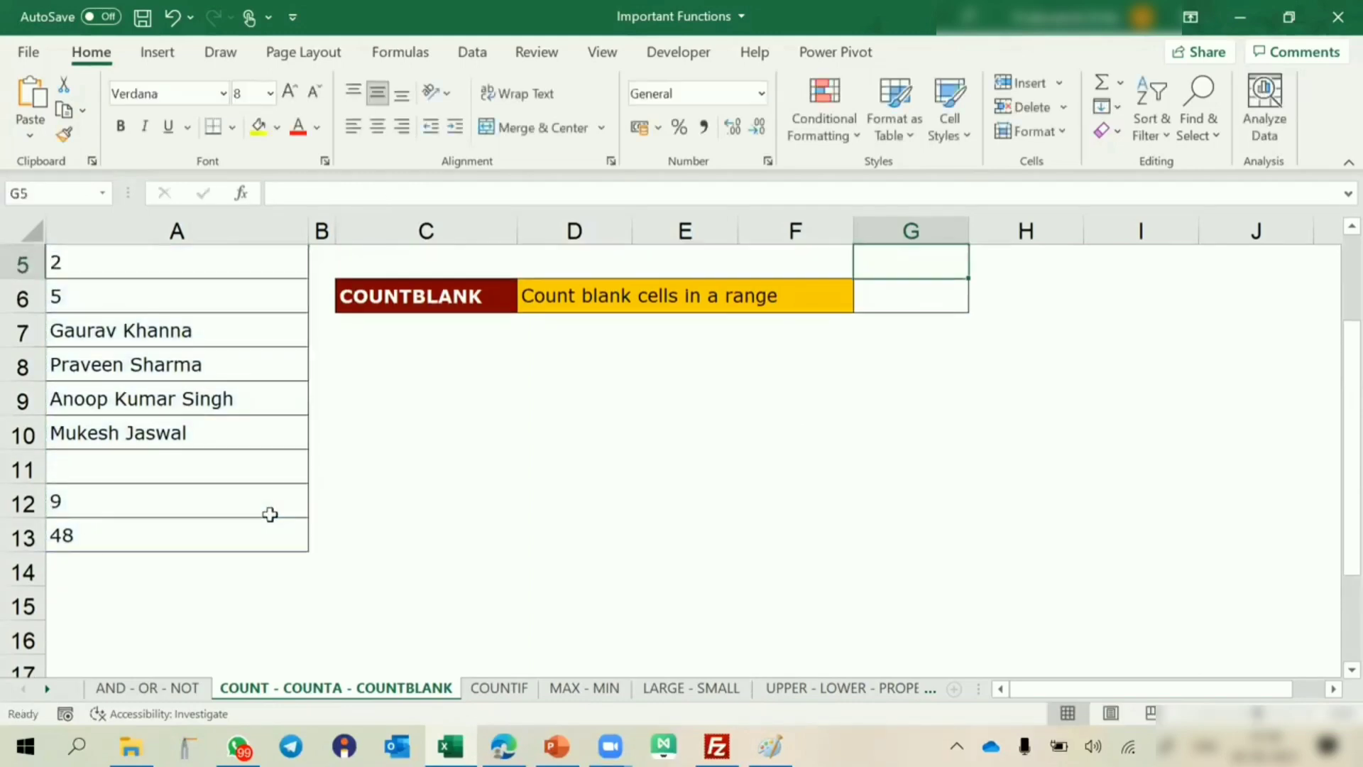
scroll(270, 513, "up", 2)
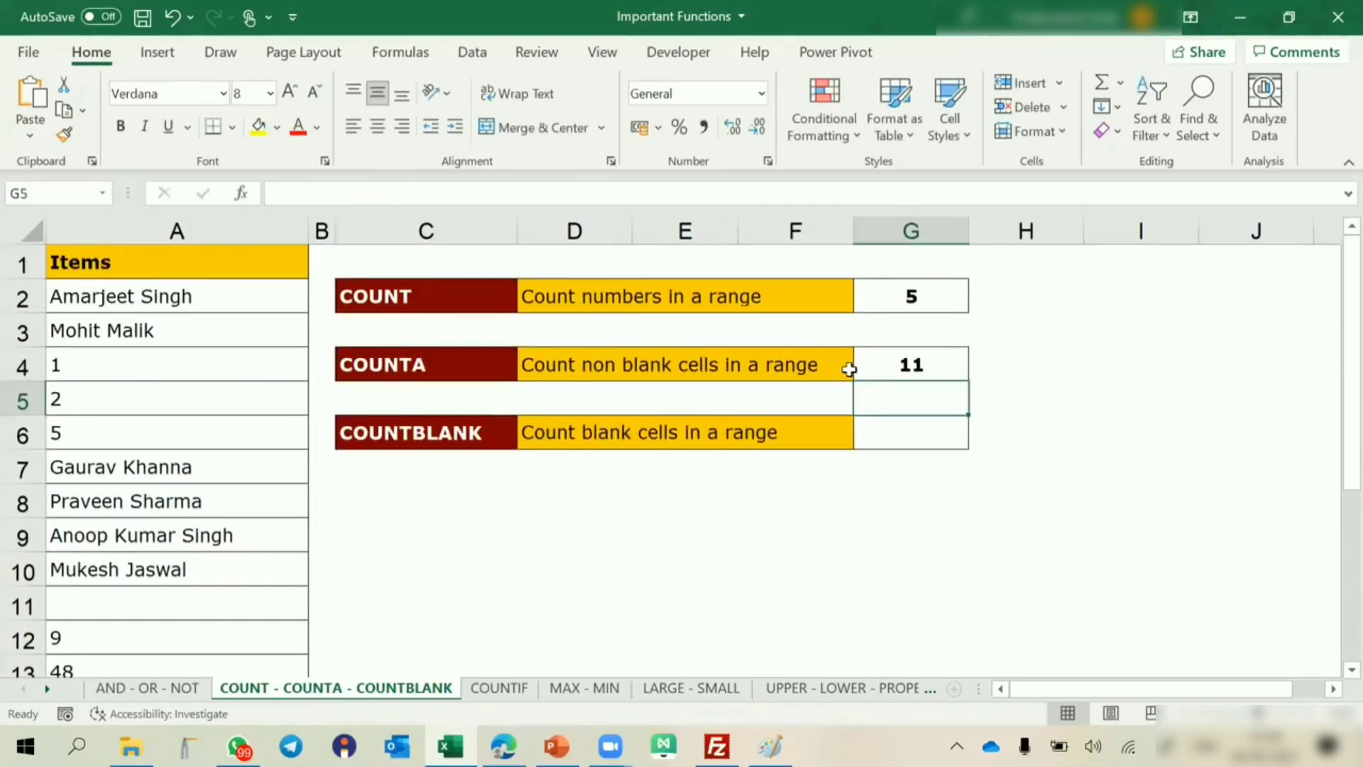
Check the COUNTA formula in G4 against the filled cells of the Items list in A2:A10 and A12:A13.
left_click(870, 367)
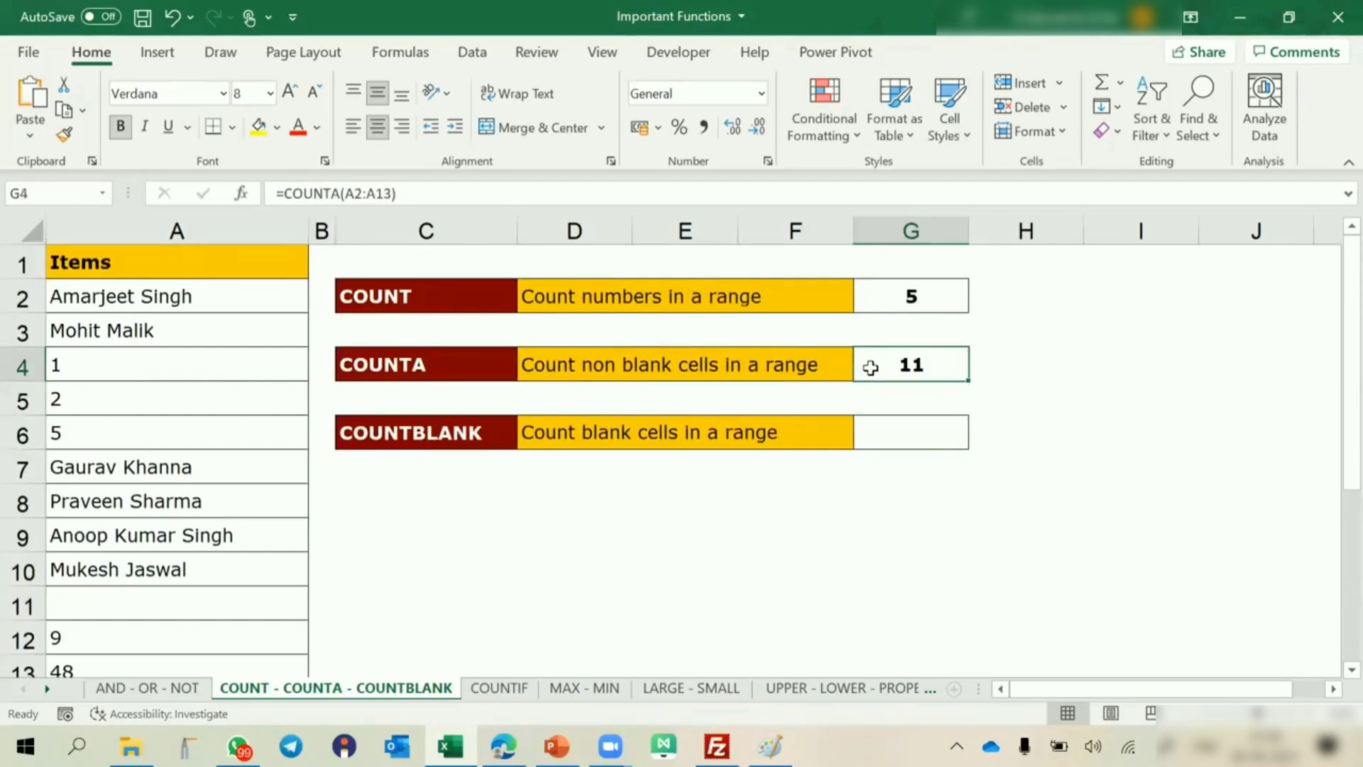
left_click_drag(193, 299, 177, 566)
scroll(177, 566, "down", 2)
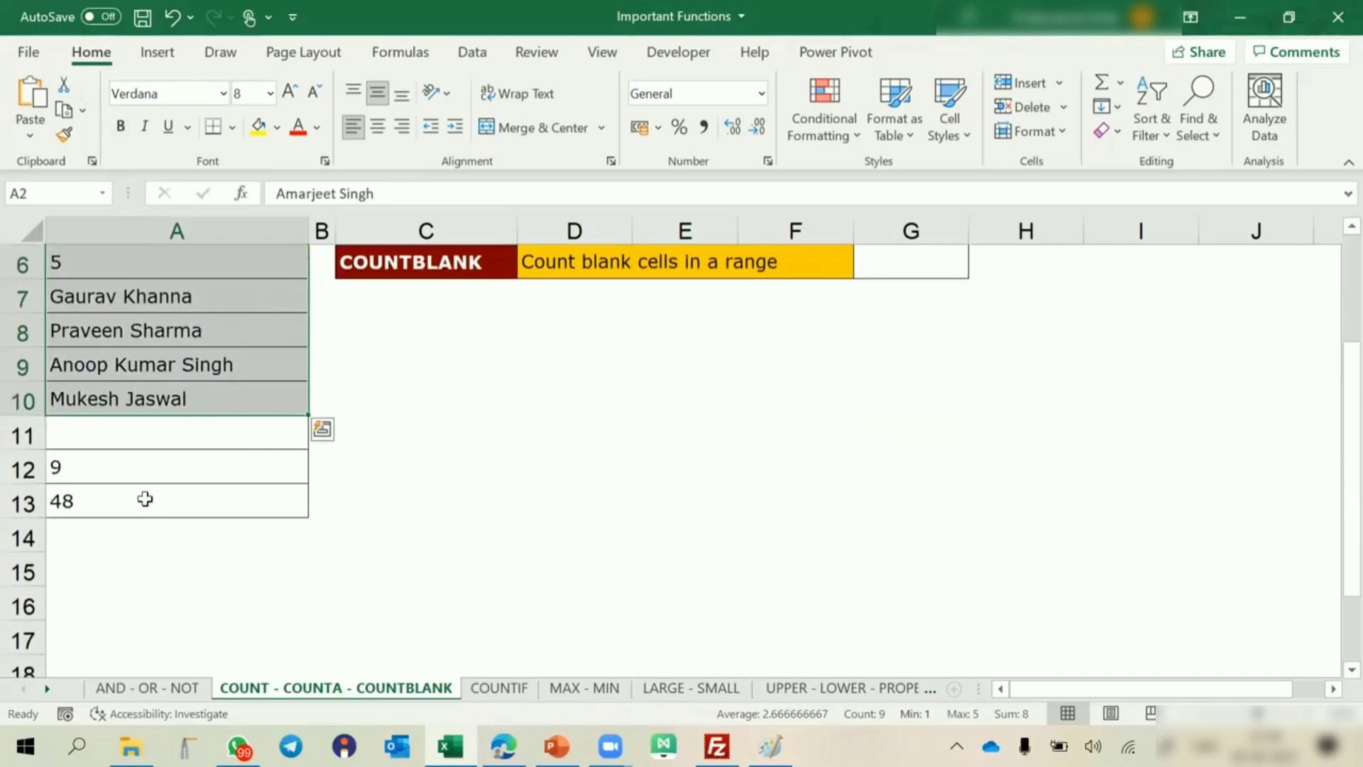
scroll(200, 441, "up", 2)
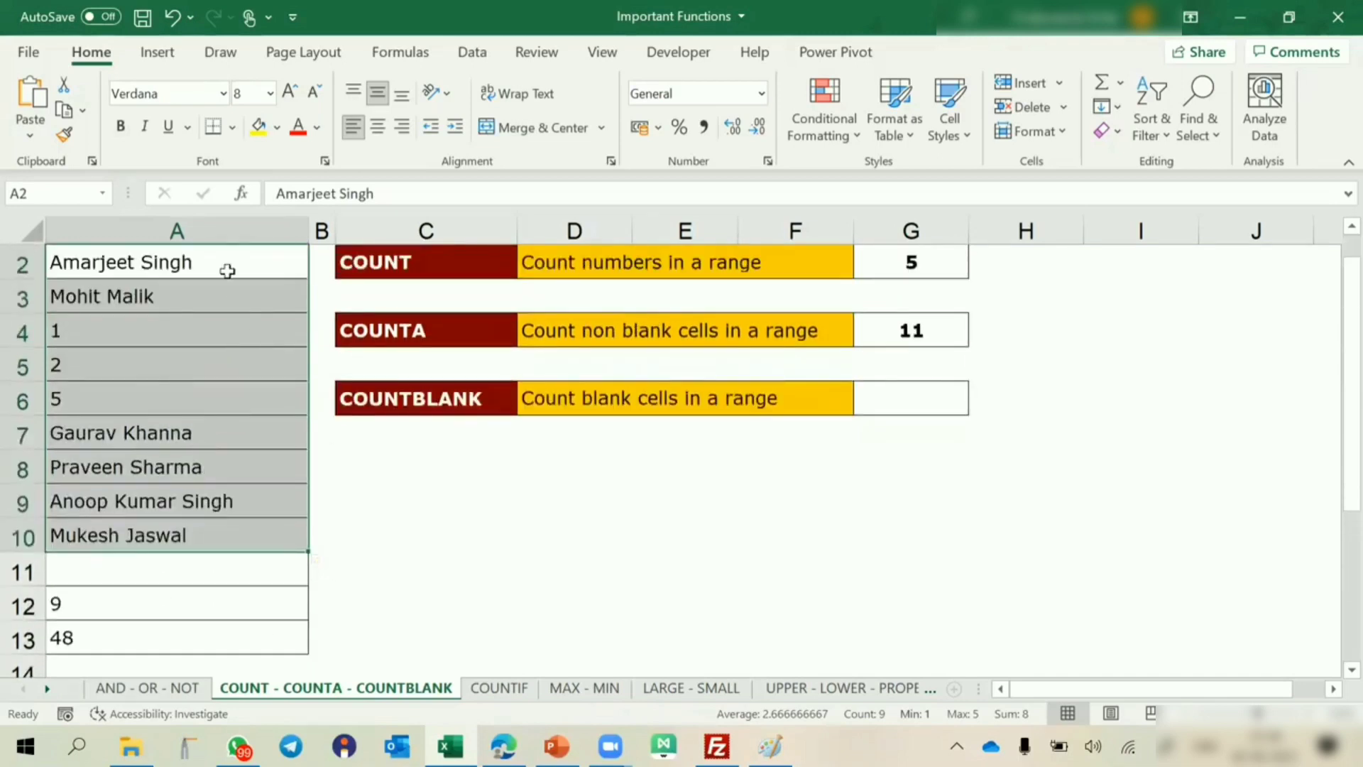
scroll(216, 270, "up", 1)
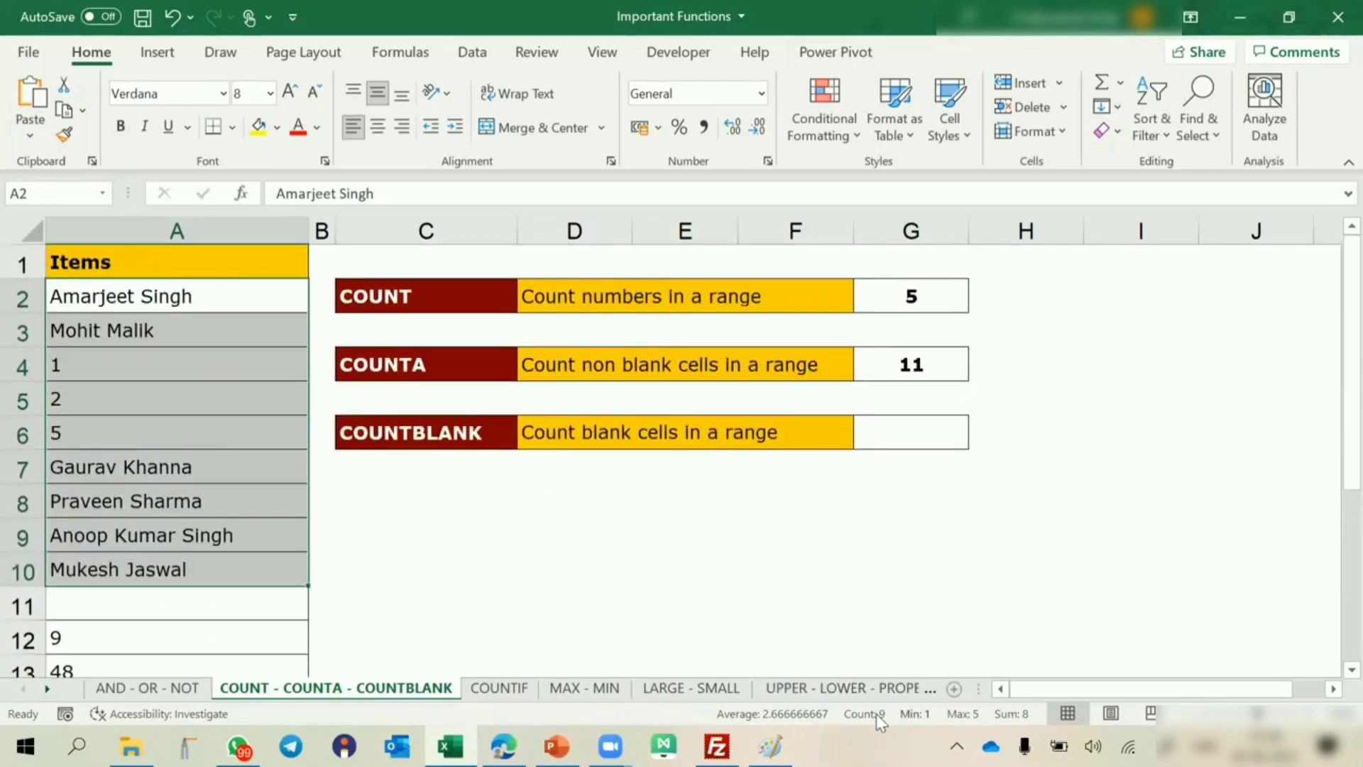
scroll(190, 501, "down", 1)
left_click_drag(146, 529, 148, 567)
scroll(784, 472, "up", 1)
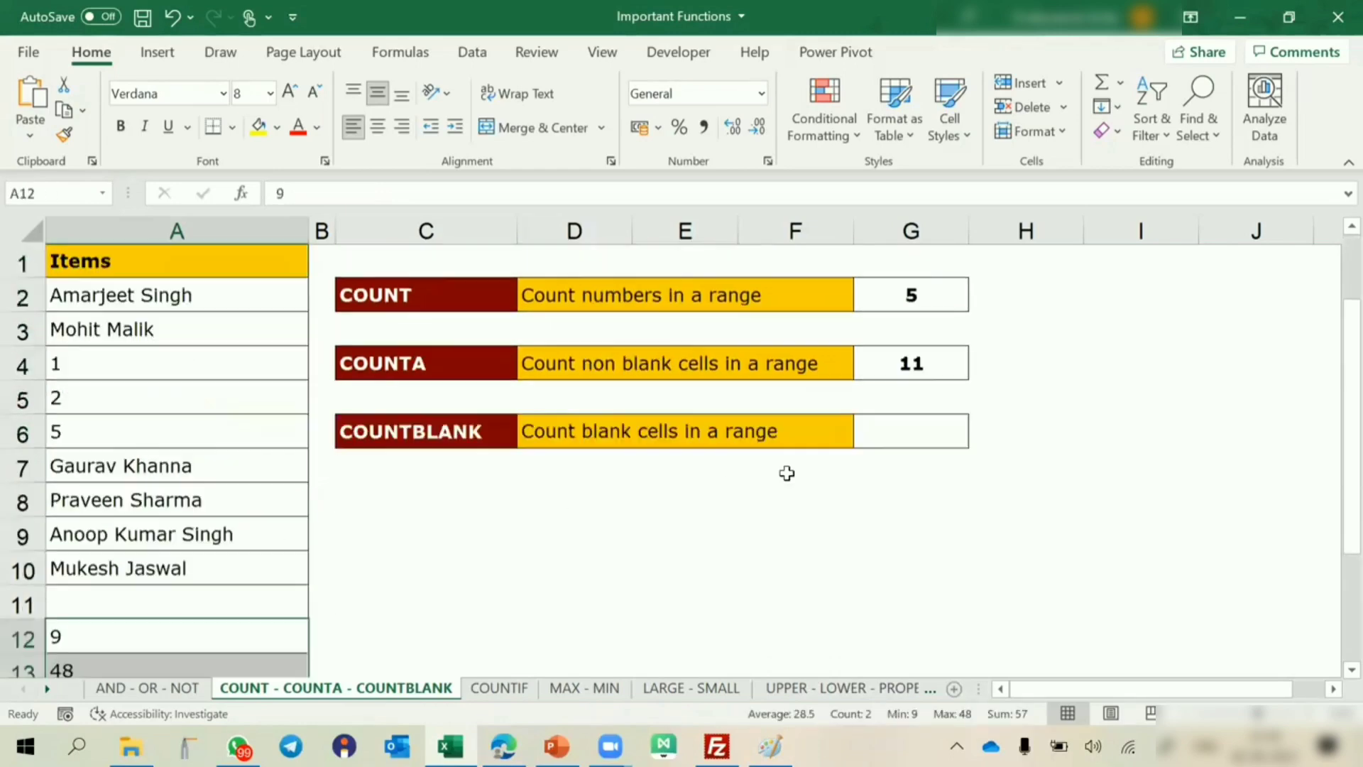
left_click_drag(249, 296, 234, 649)
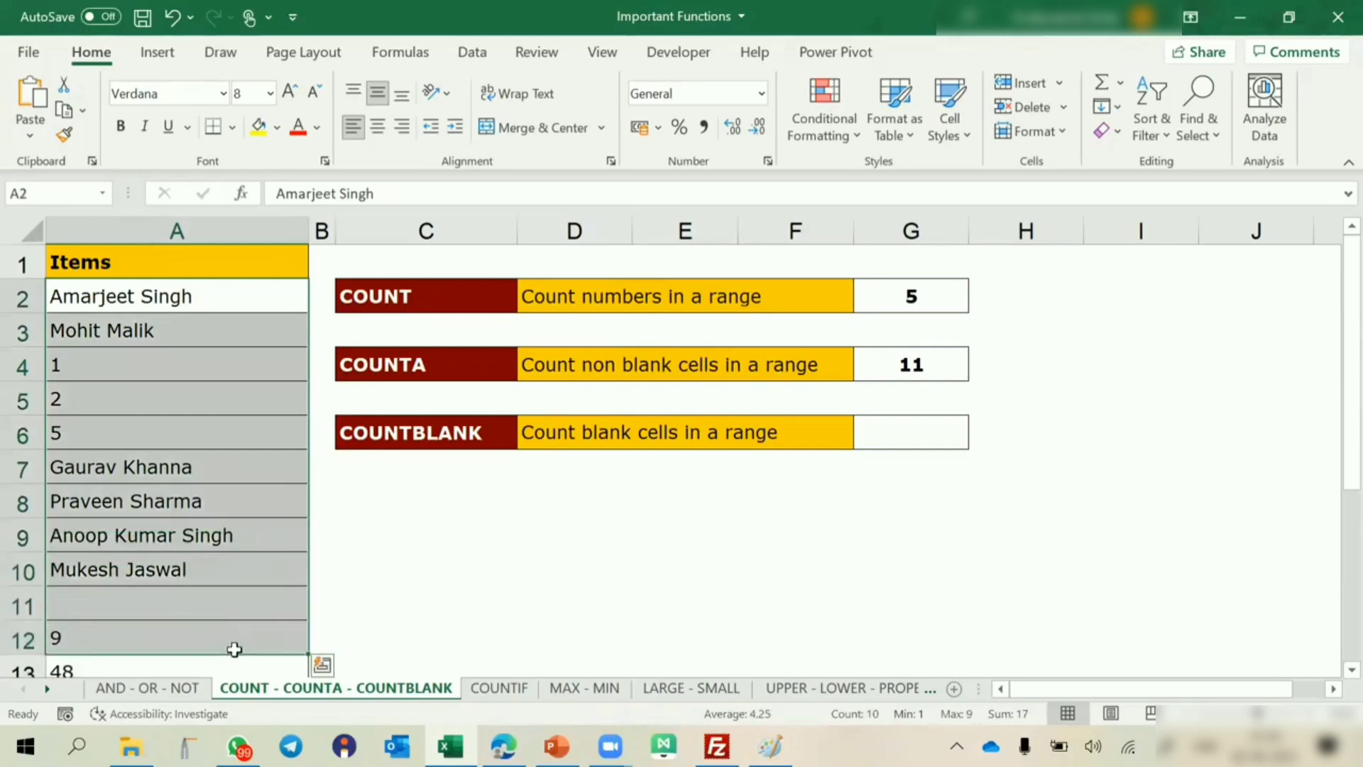
left_click(906, 373)
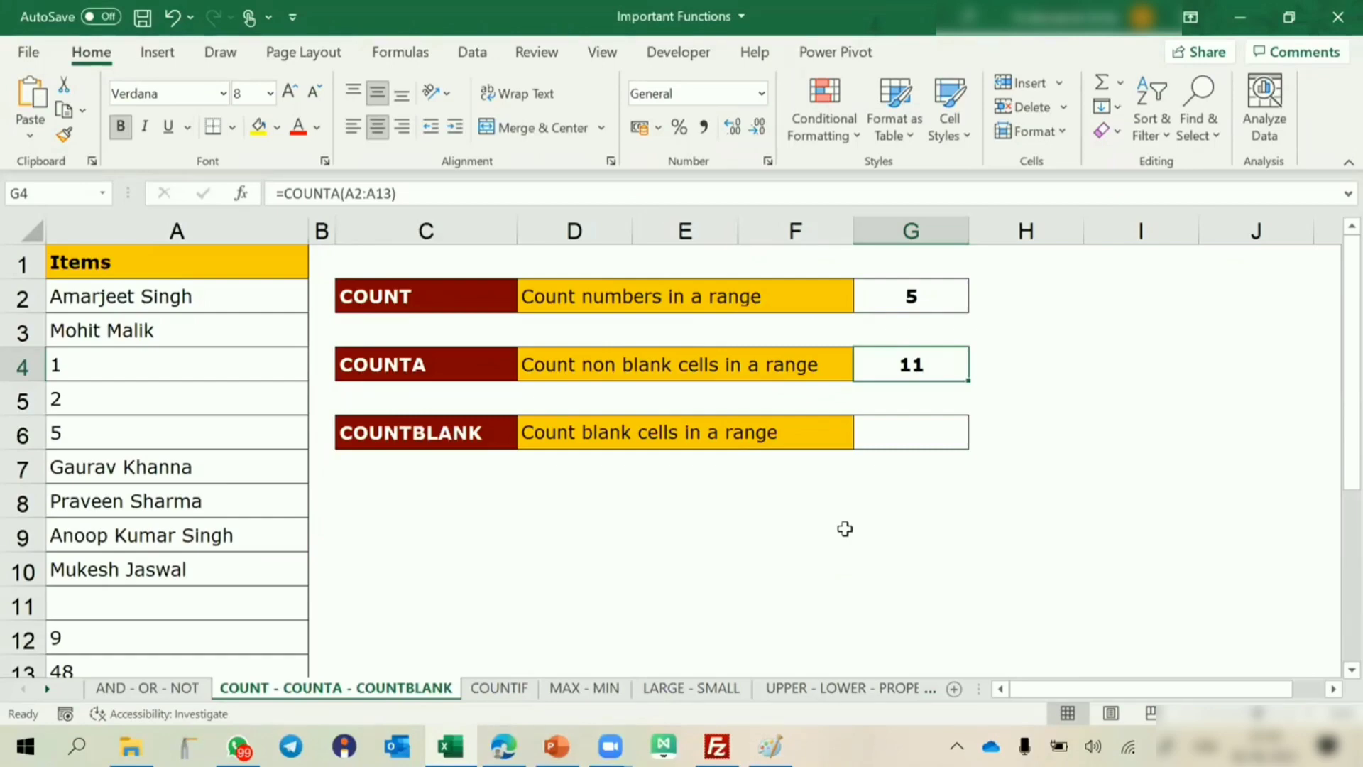
Count the blank cells of the Items list with a COUNTBLANK formula in G6 beside the COUNTBLANK description.
left_click(482, 428)
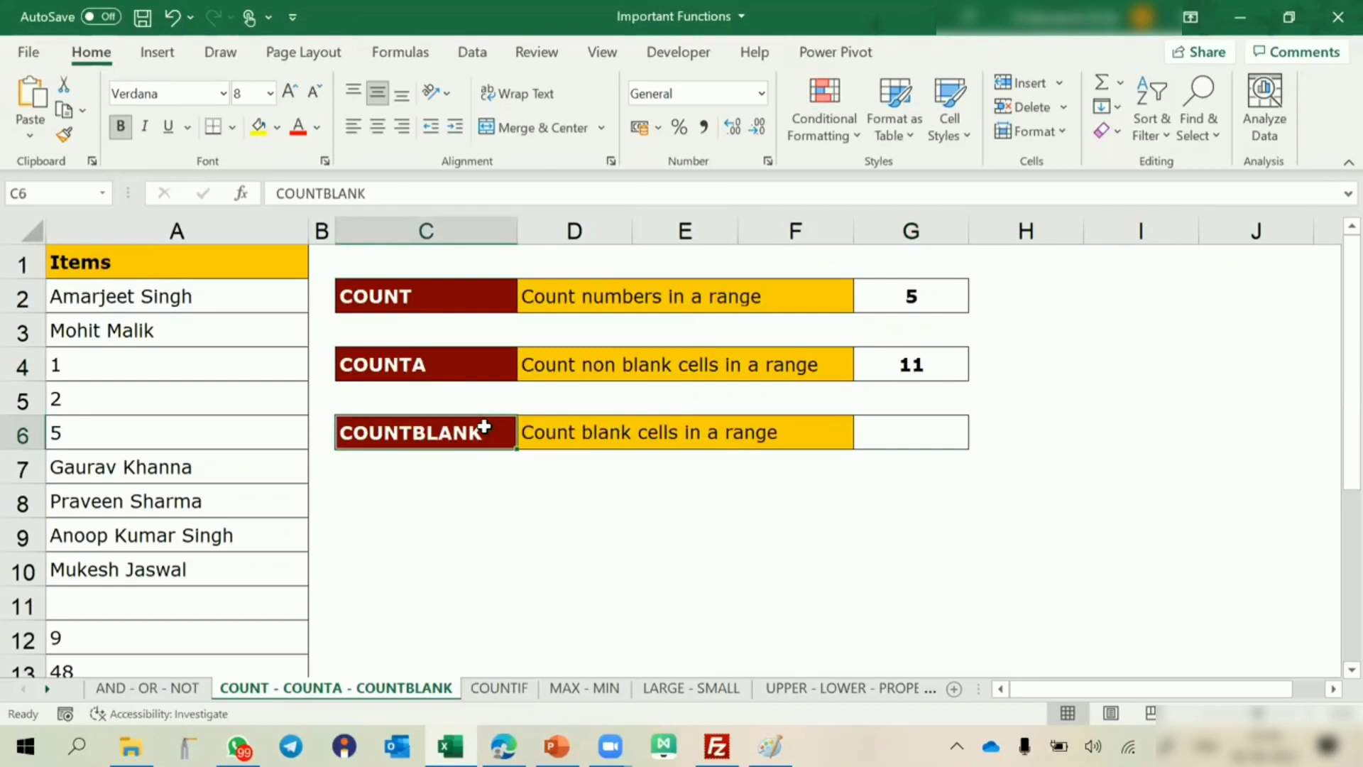
left_click(946, 427)
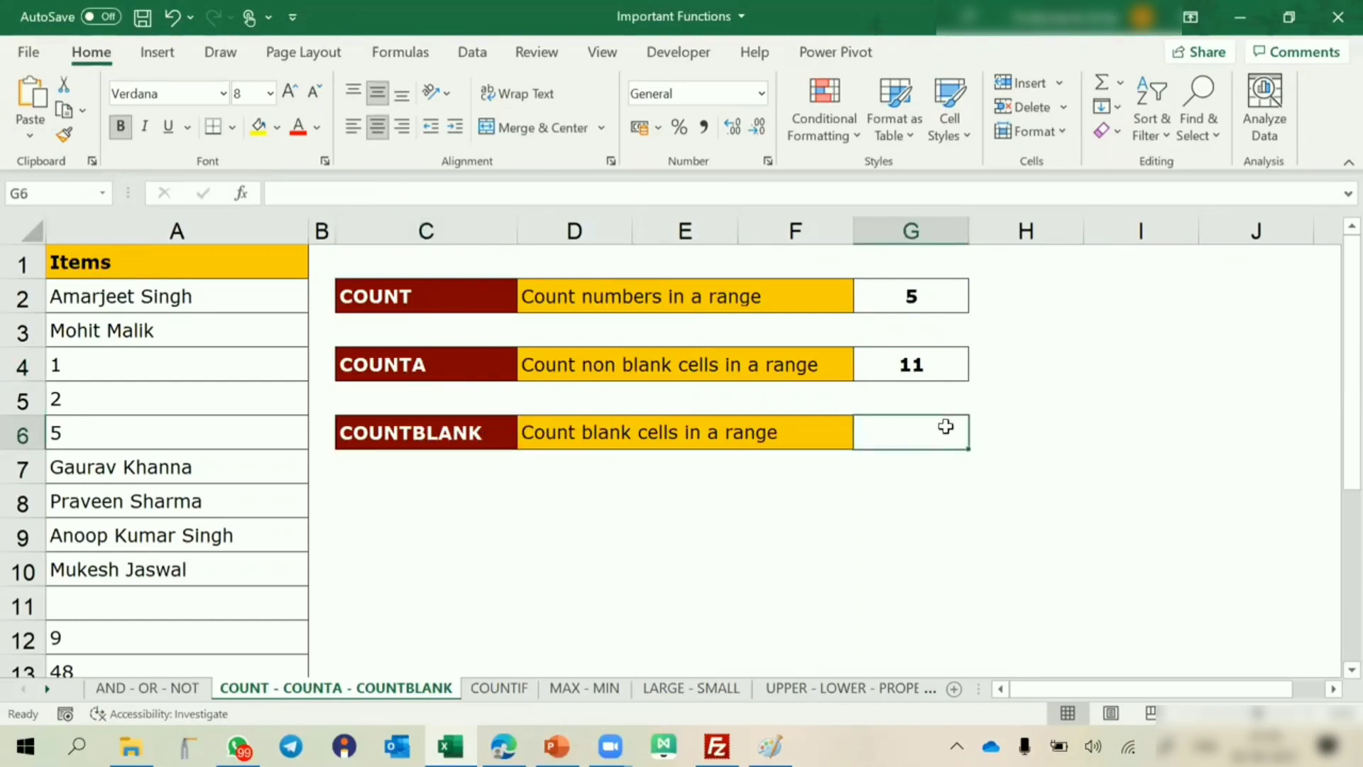
type("=countb")
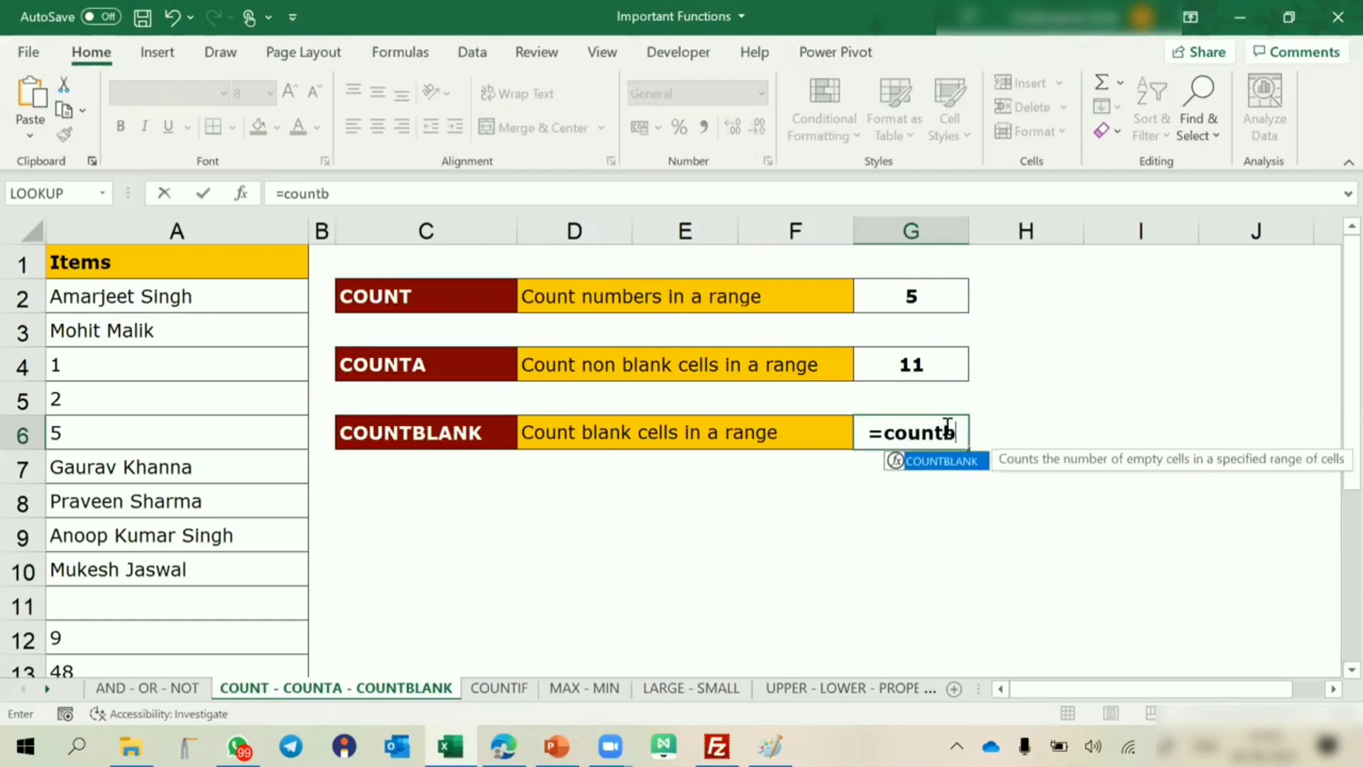
key("Tab")
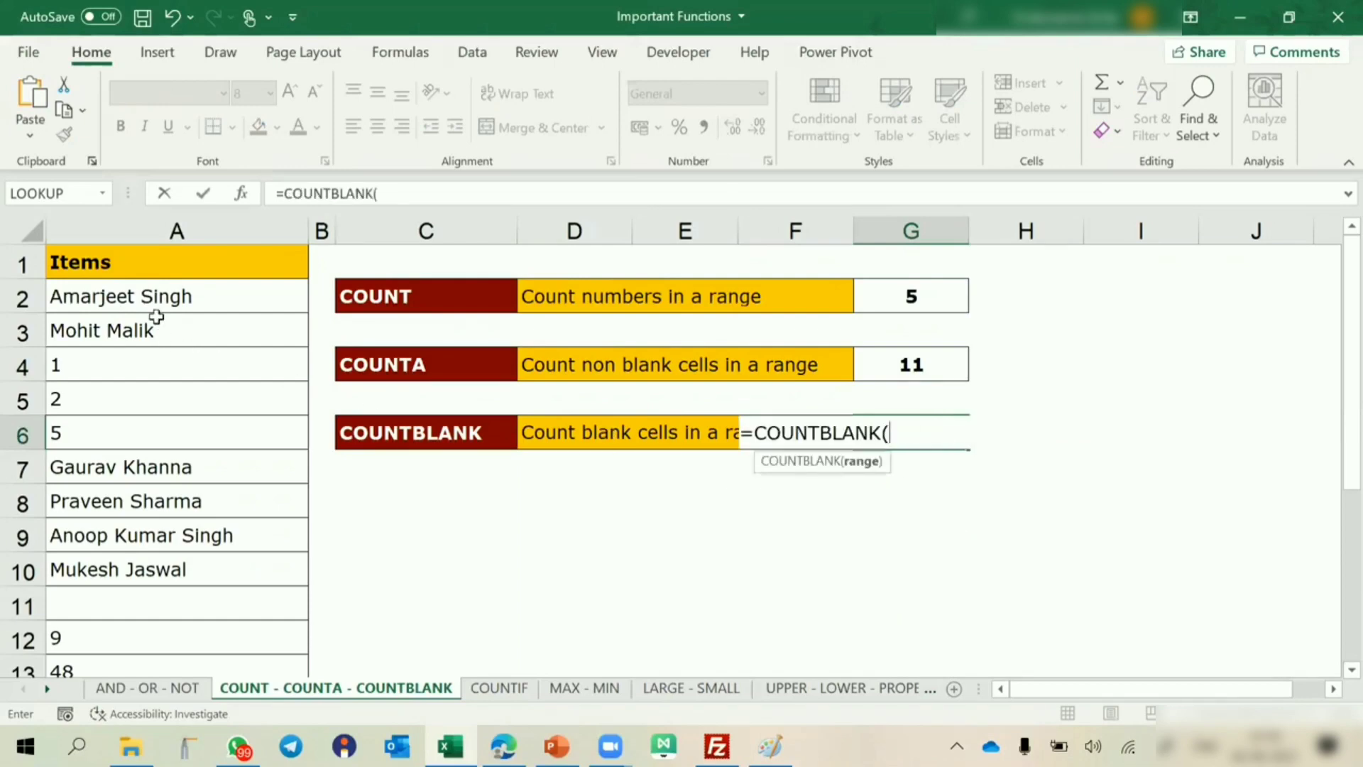
left_click(157, 292)
left_click_drag(158, 293, 224, 548)
key("Return")
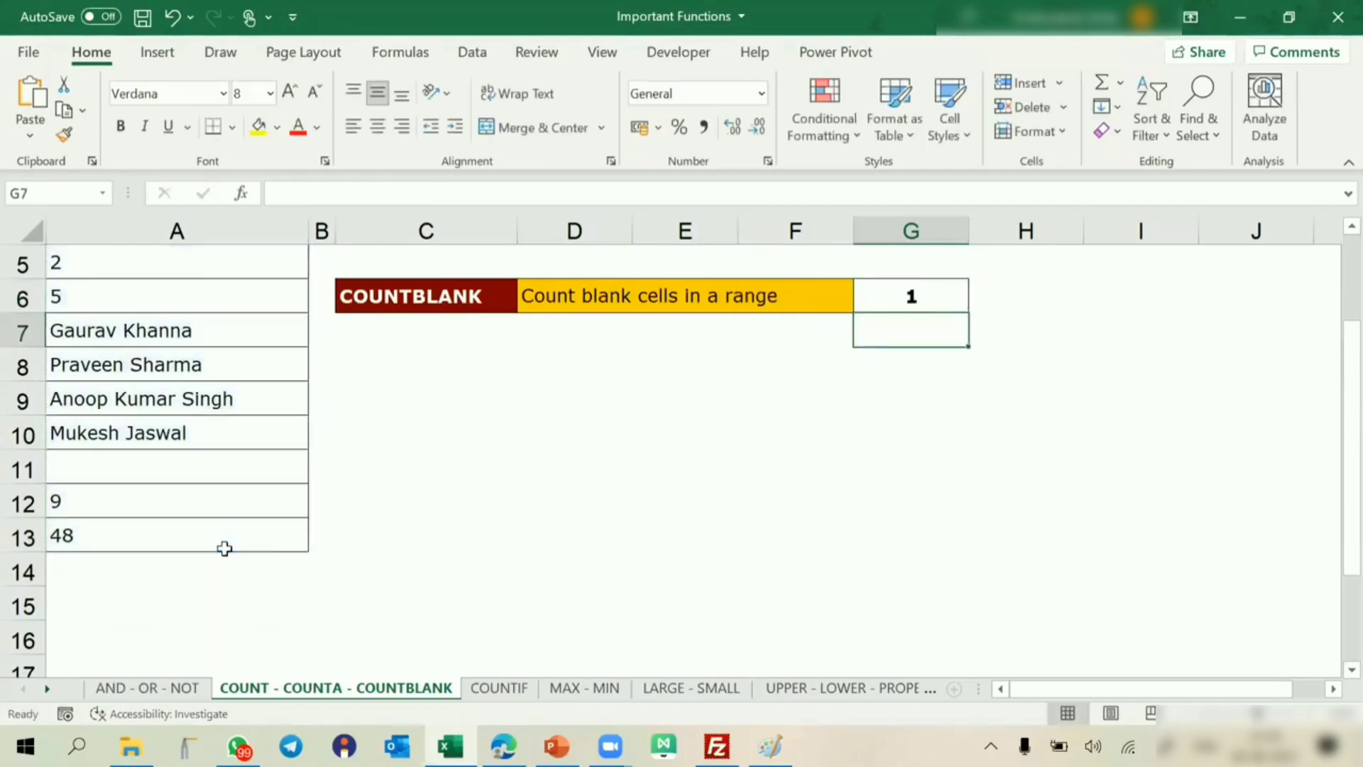
Write the formula in G6 again as =COUNTBLANK(A2:A13) and select the cell to review it.
key("Up")
key("Down")
key("Up")
type("=")
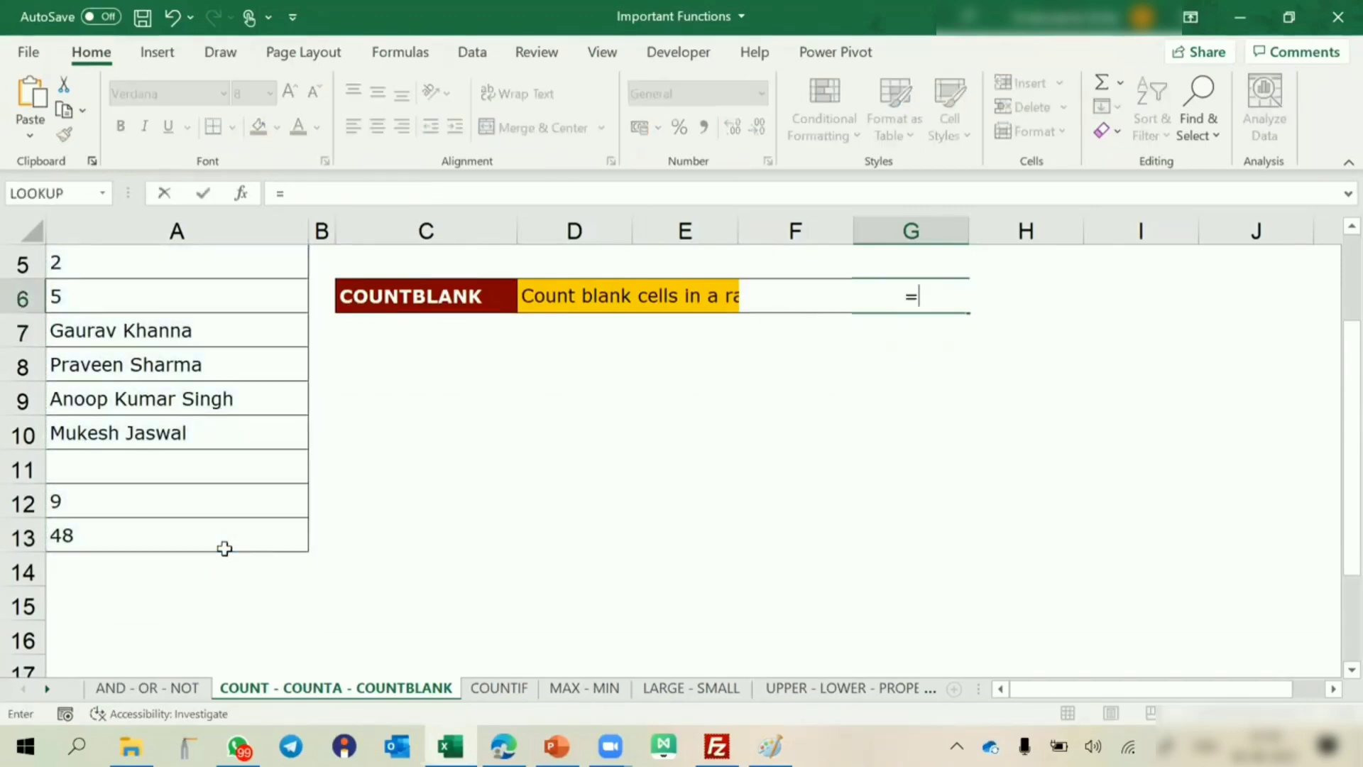
type("countb")
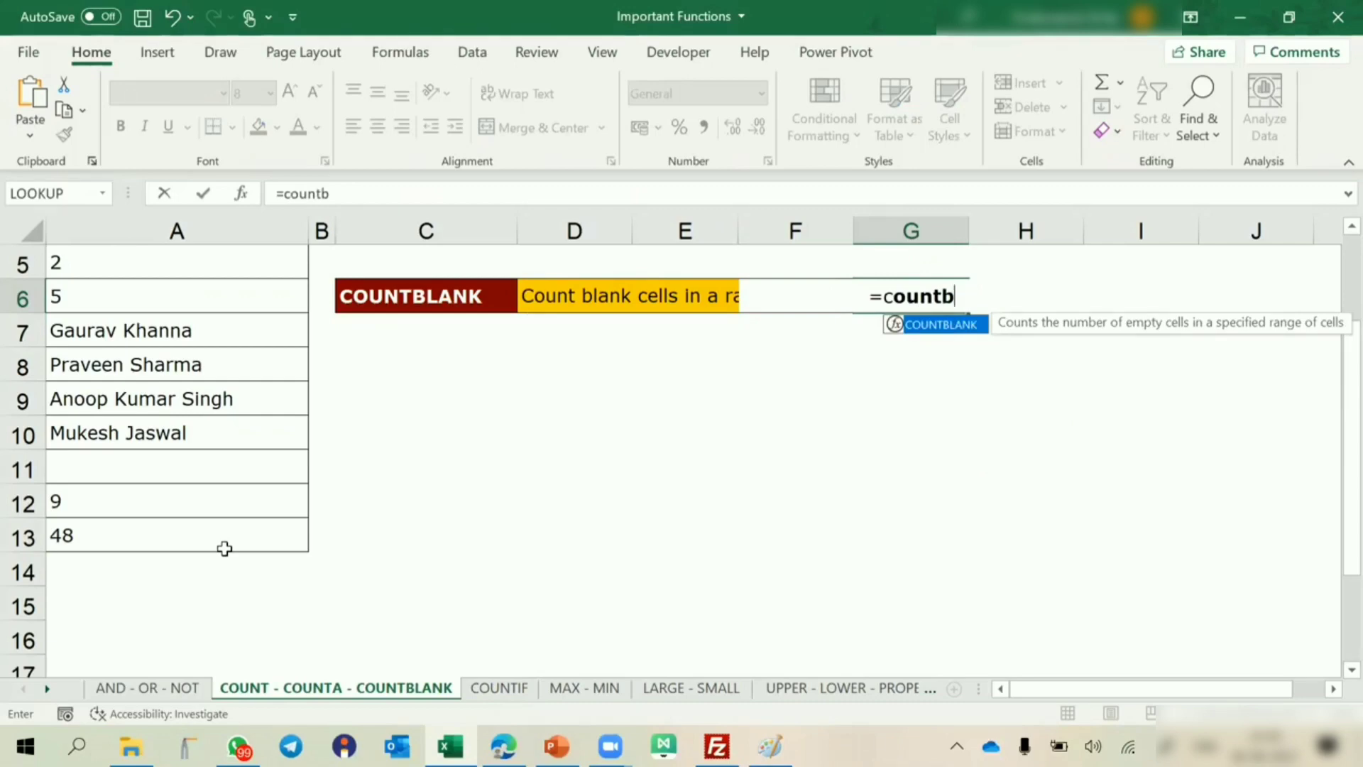
scroll(225, 548, "up", 1)
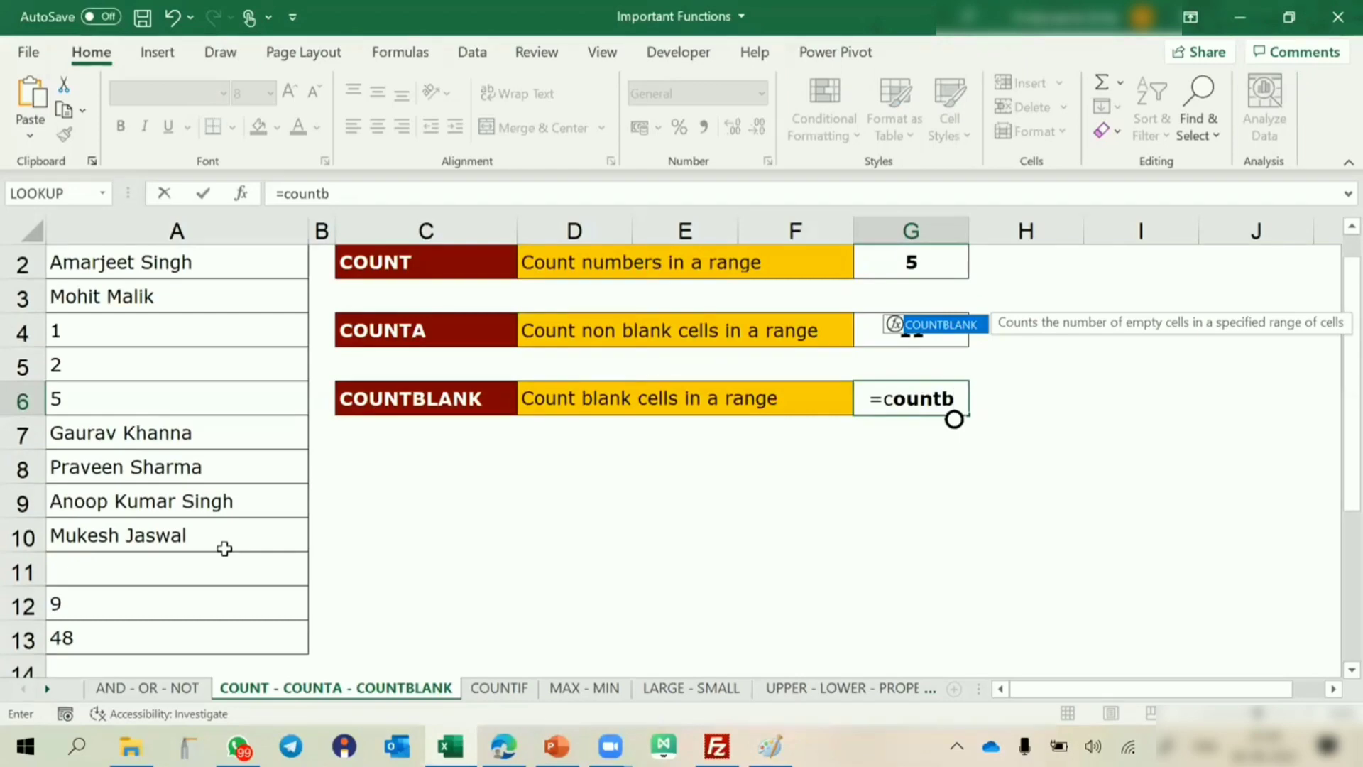
key("Tab")
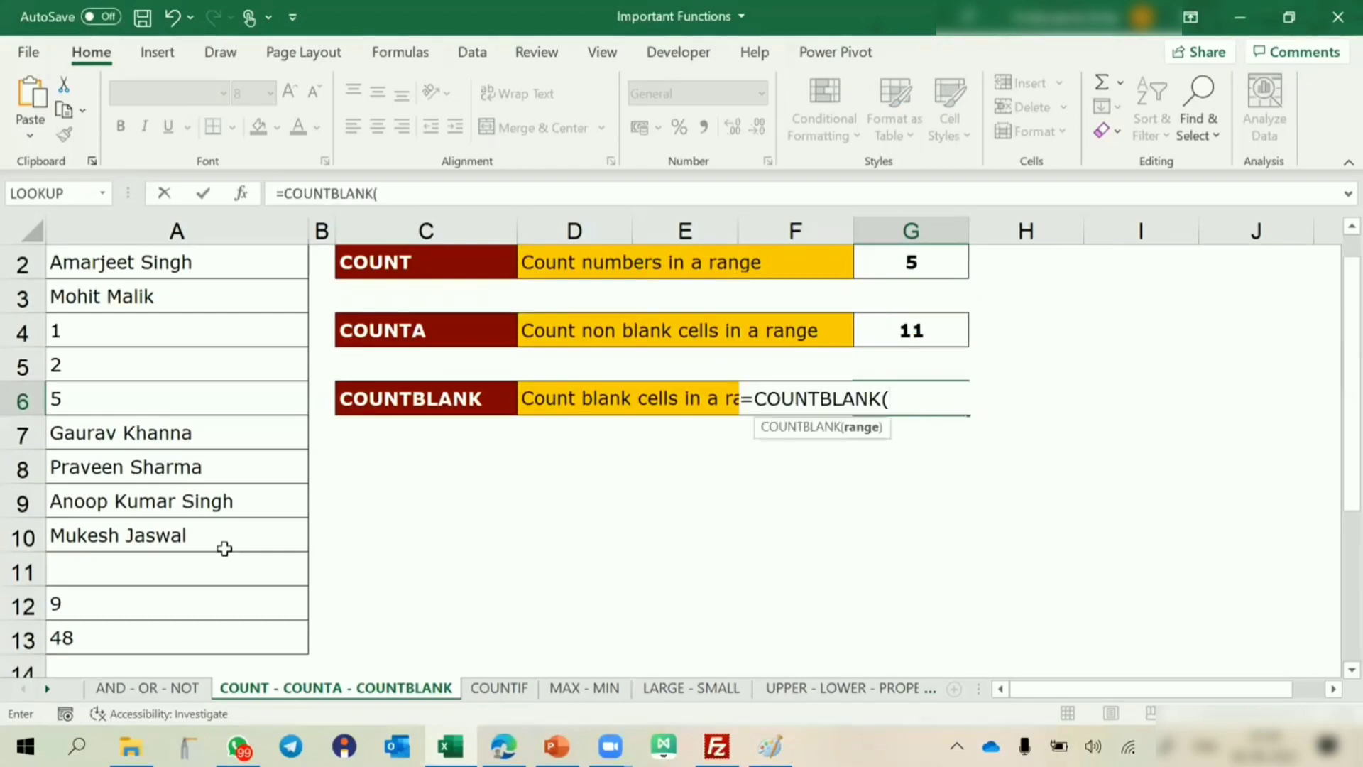
scroll(207, 504, "up", 1)
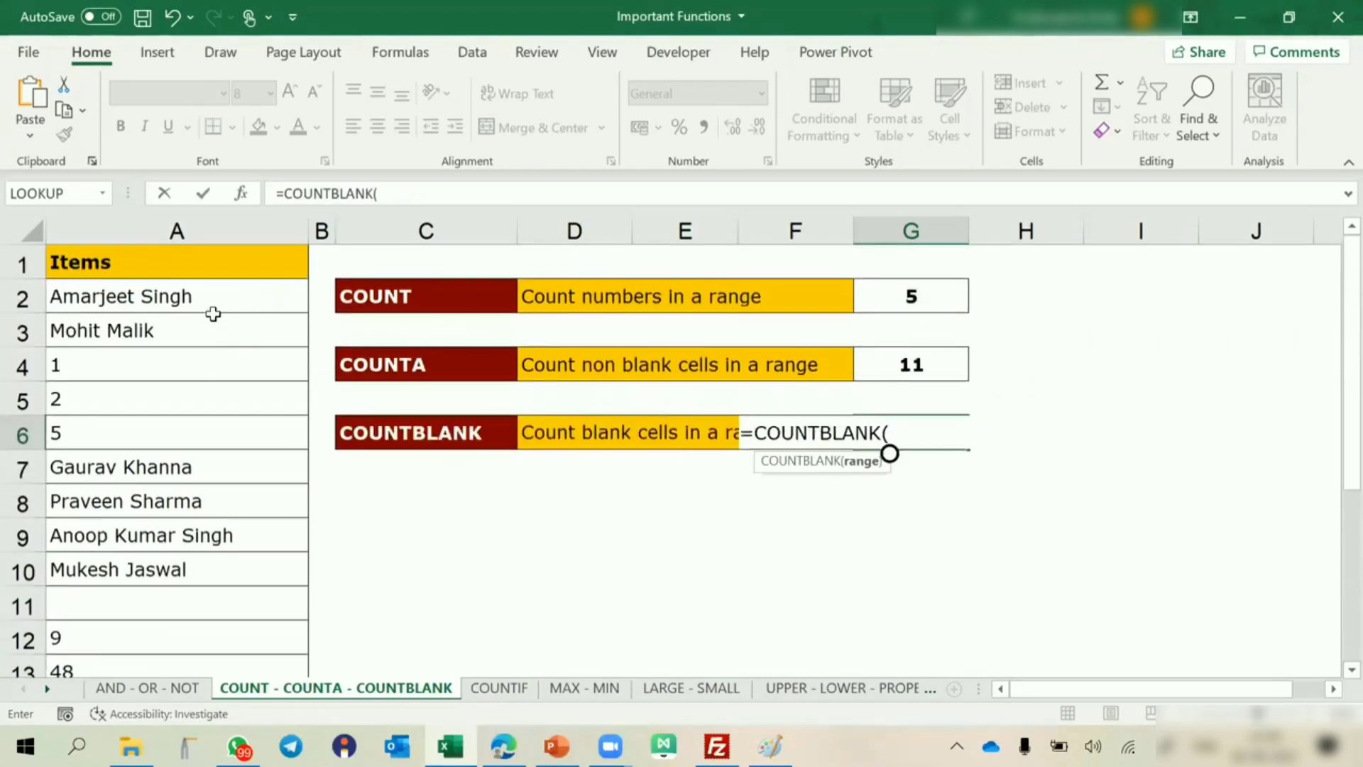
left_click_drag(210, 298, 250, 576)
key("Return")
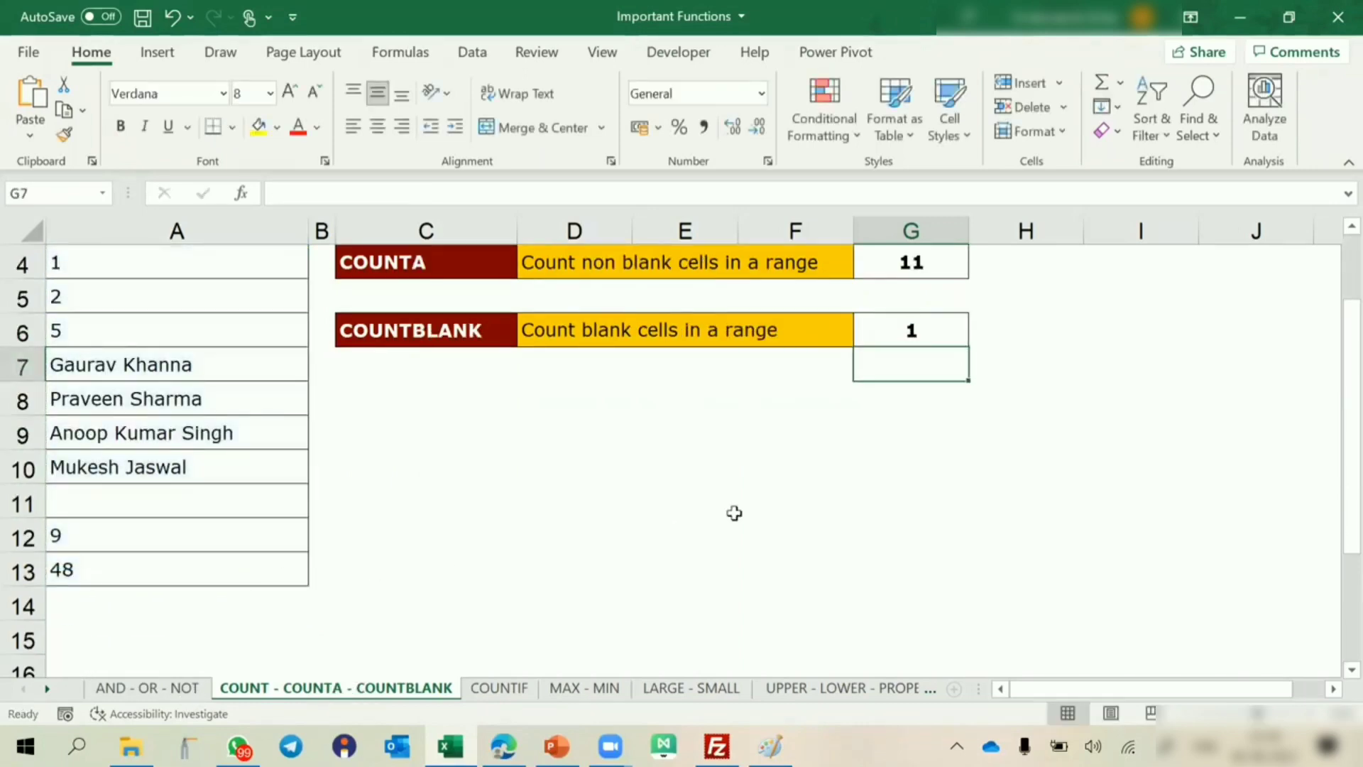
left_click(890, 331)
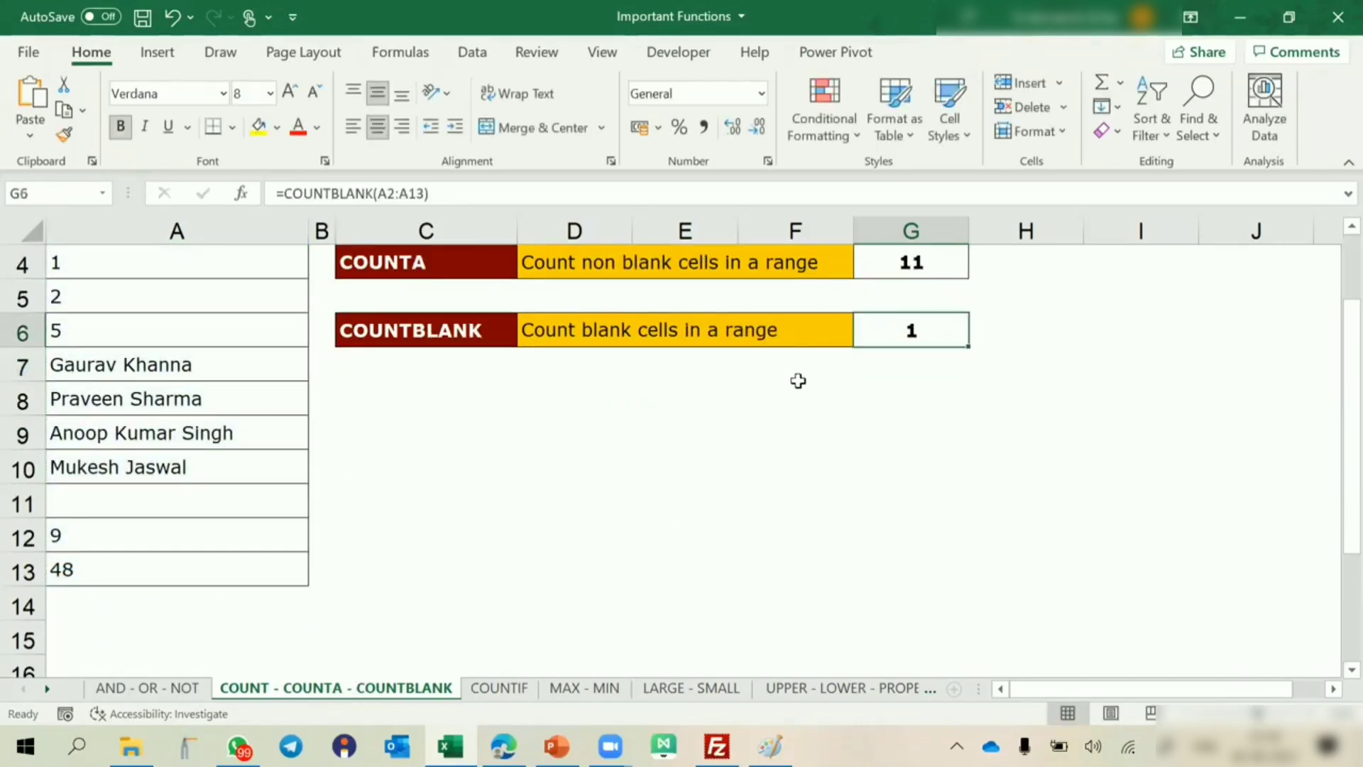
scroll(797, 376, "up", 1)
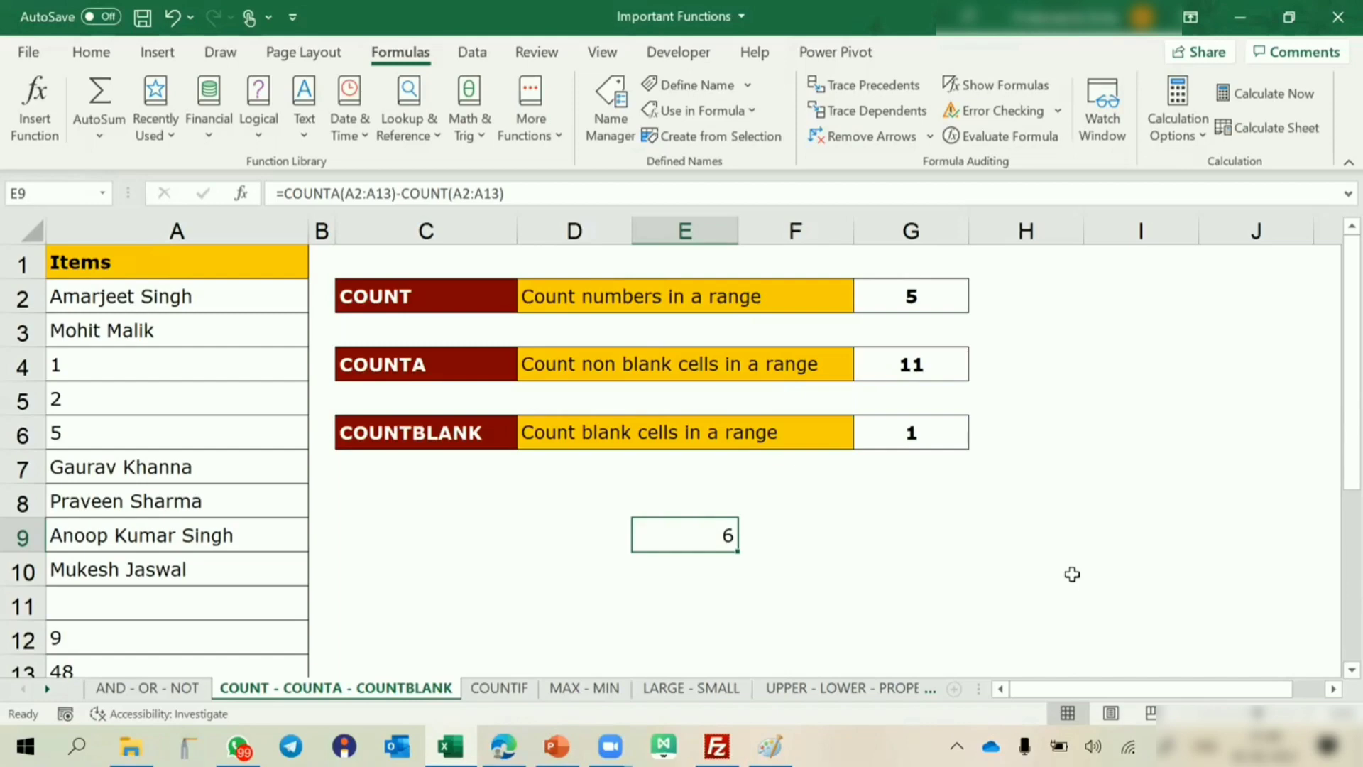
Open the code of the COUNT - COUNTA - COUNTBLANK sheet in the Visual Basic editor and insert a new module.
right_click(369, 694)
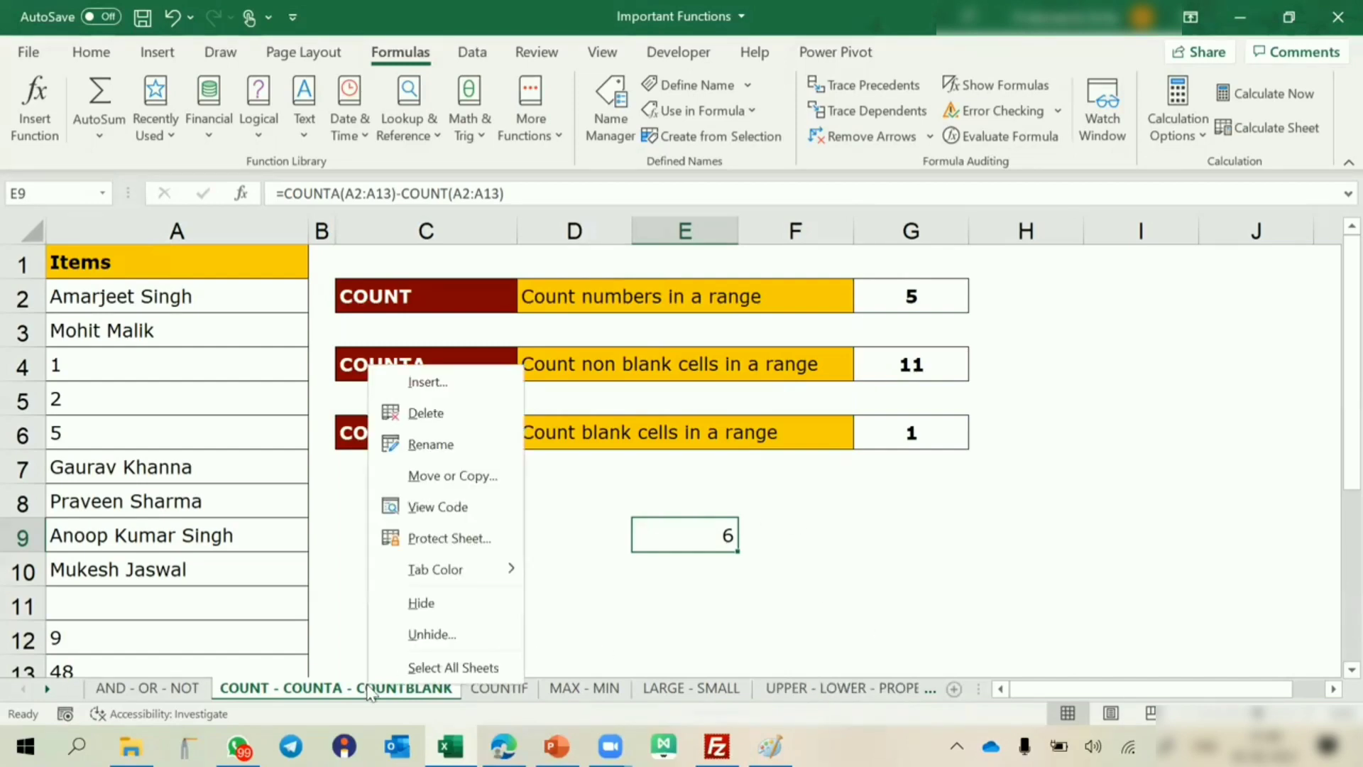
left_click(438, 506)
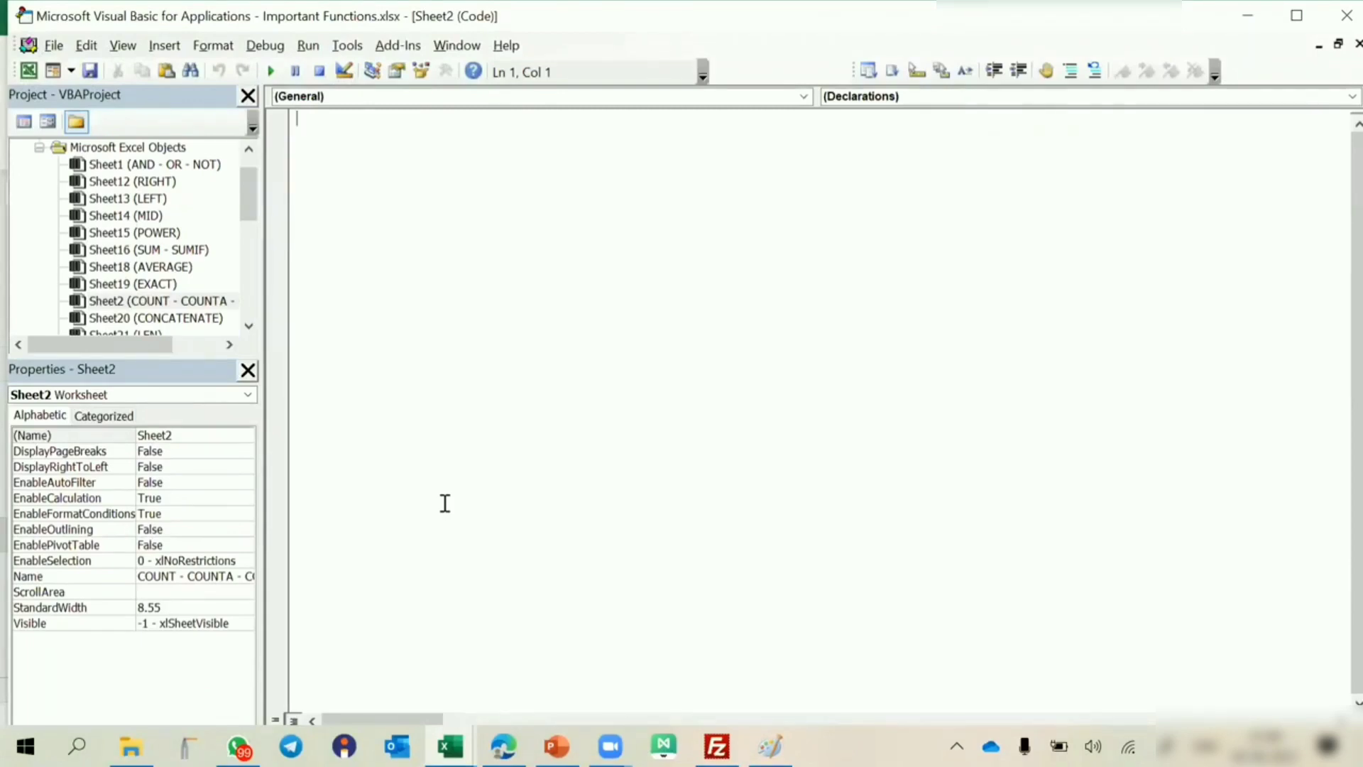
right_click(153, 269)
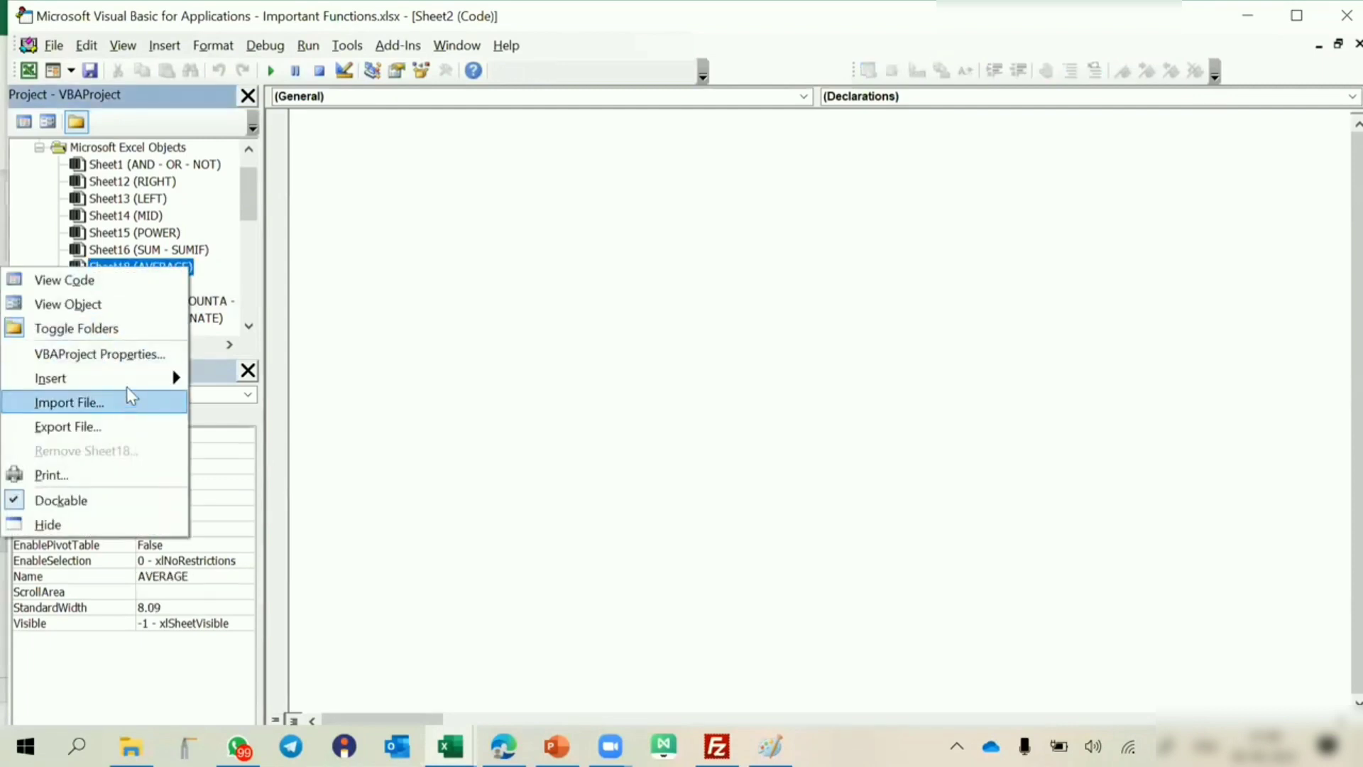
mouse_move(139, 378)
left_click(239, 402)
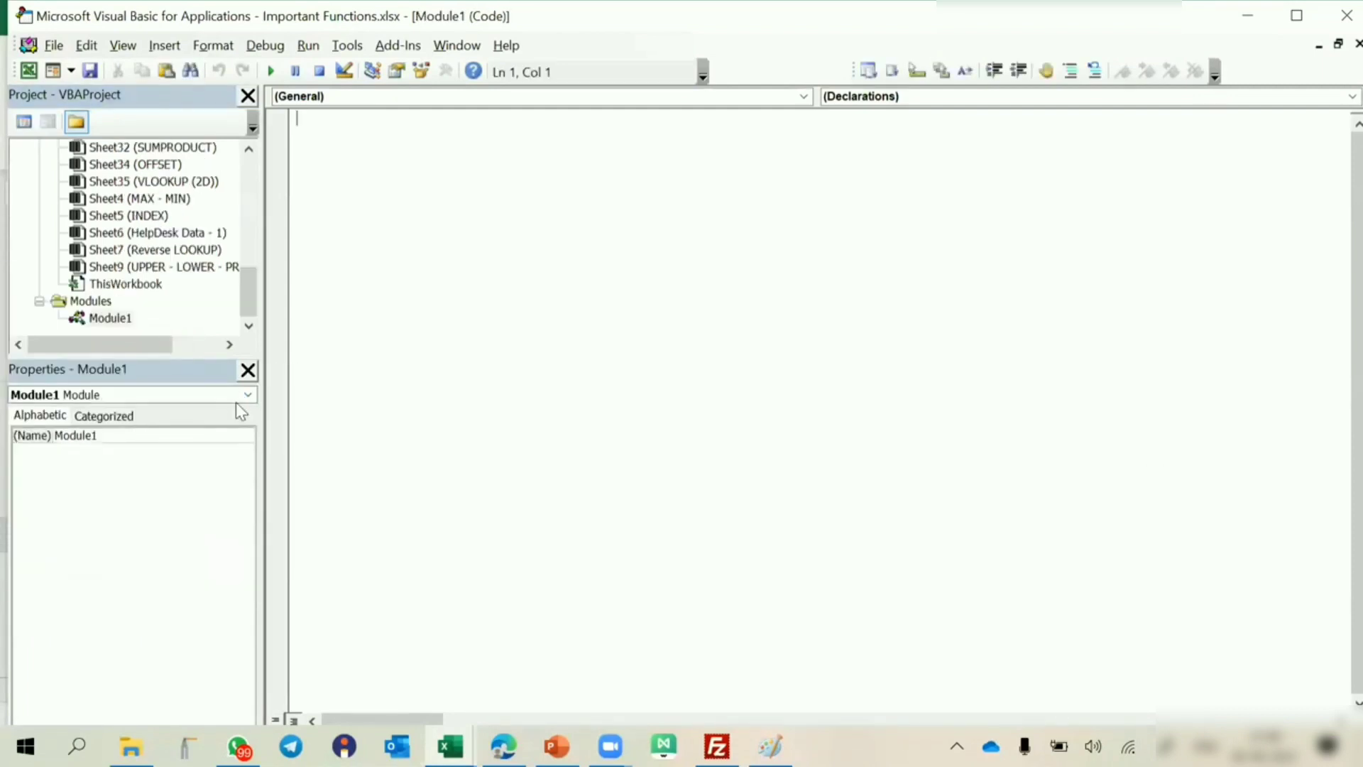
Begin a function declaration named COUNTTEXT with an open argument list in the new module.
key("Return")
type("Function ")
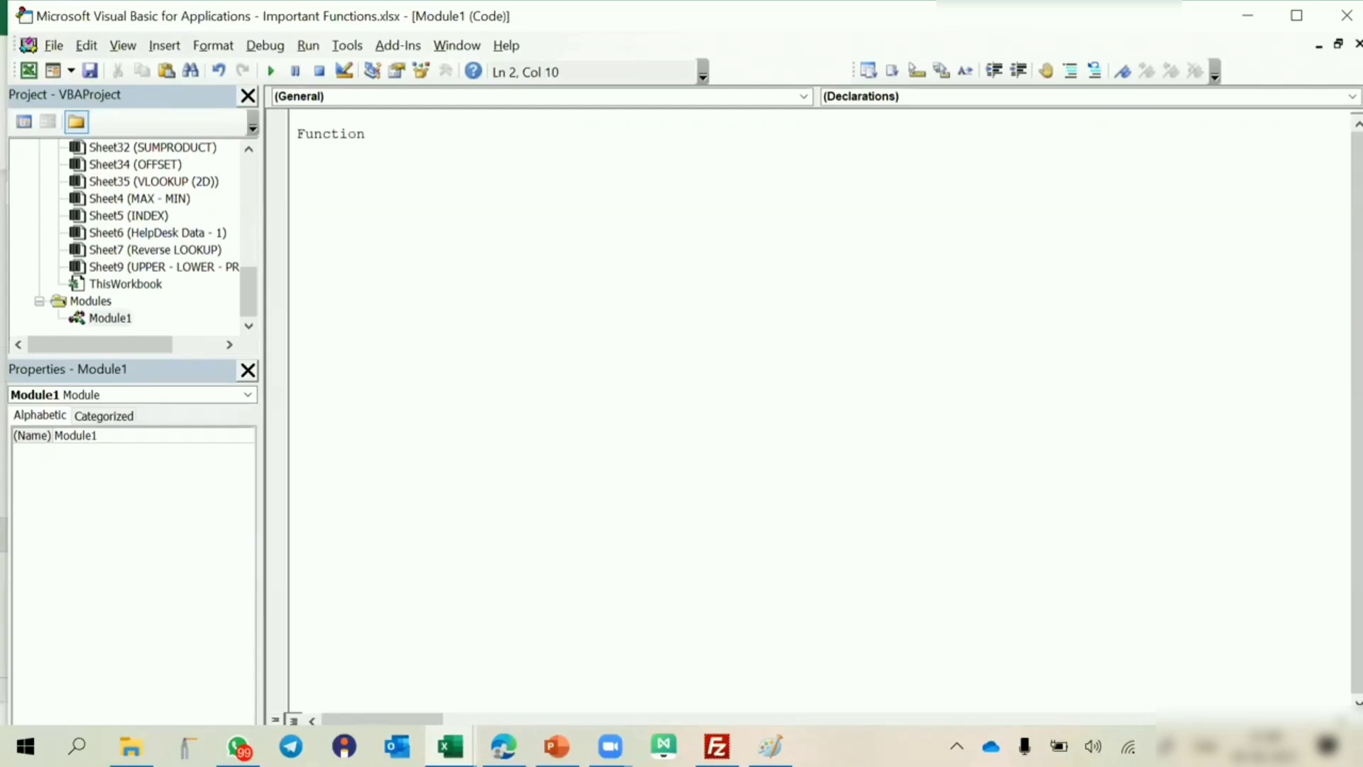
type("COUNTTEXT(")
Check the range argument of the COUNT formula in G2 on the worksheet and return to the unfinished function declaration.
key("alt+Tab")
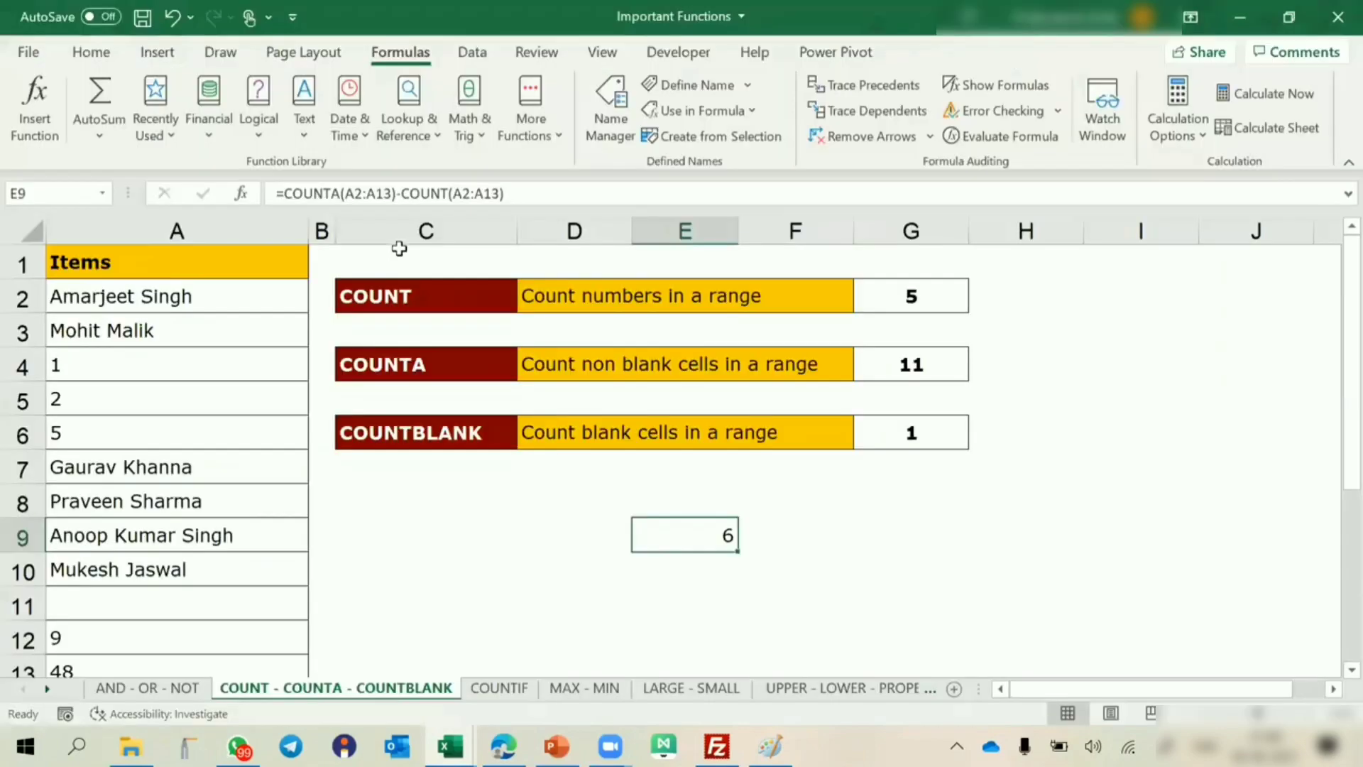
left_click(930, 291)
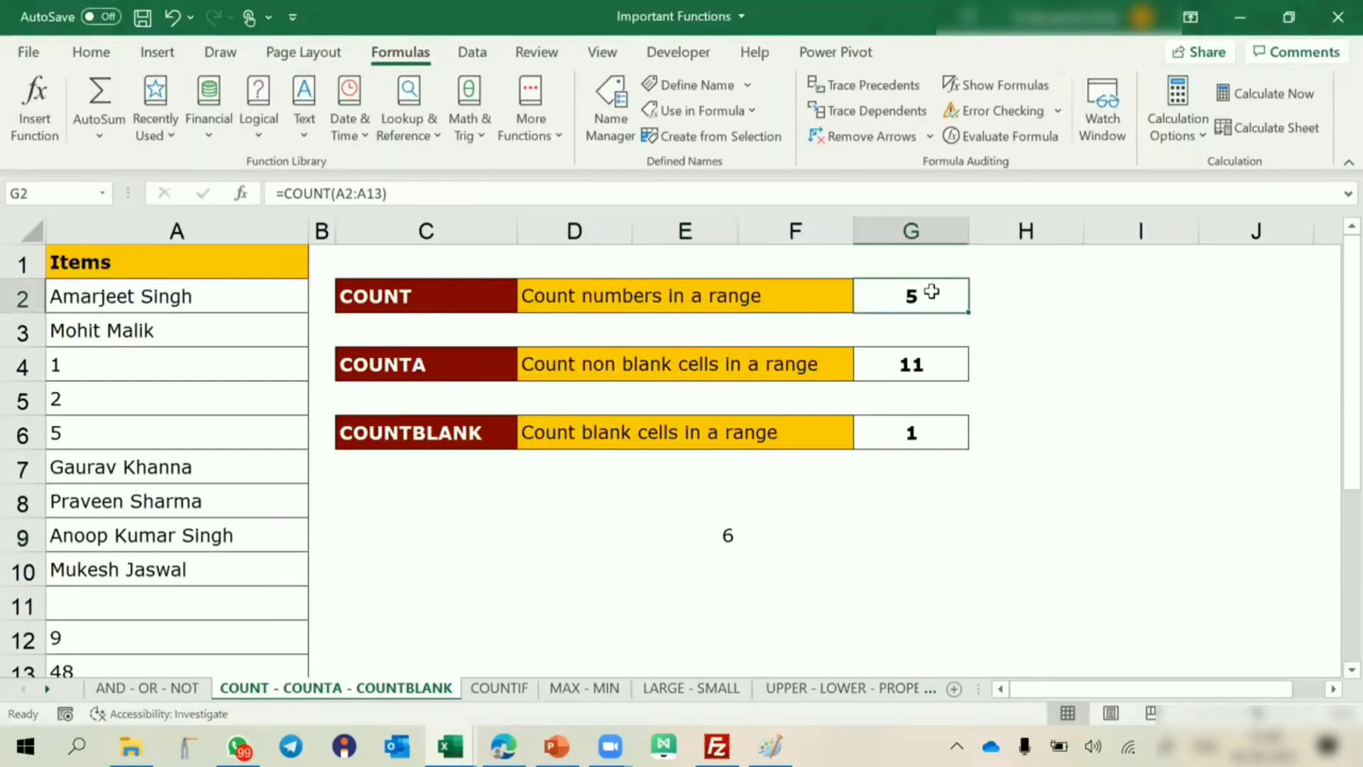
key("alt+Tab")
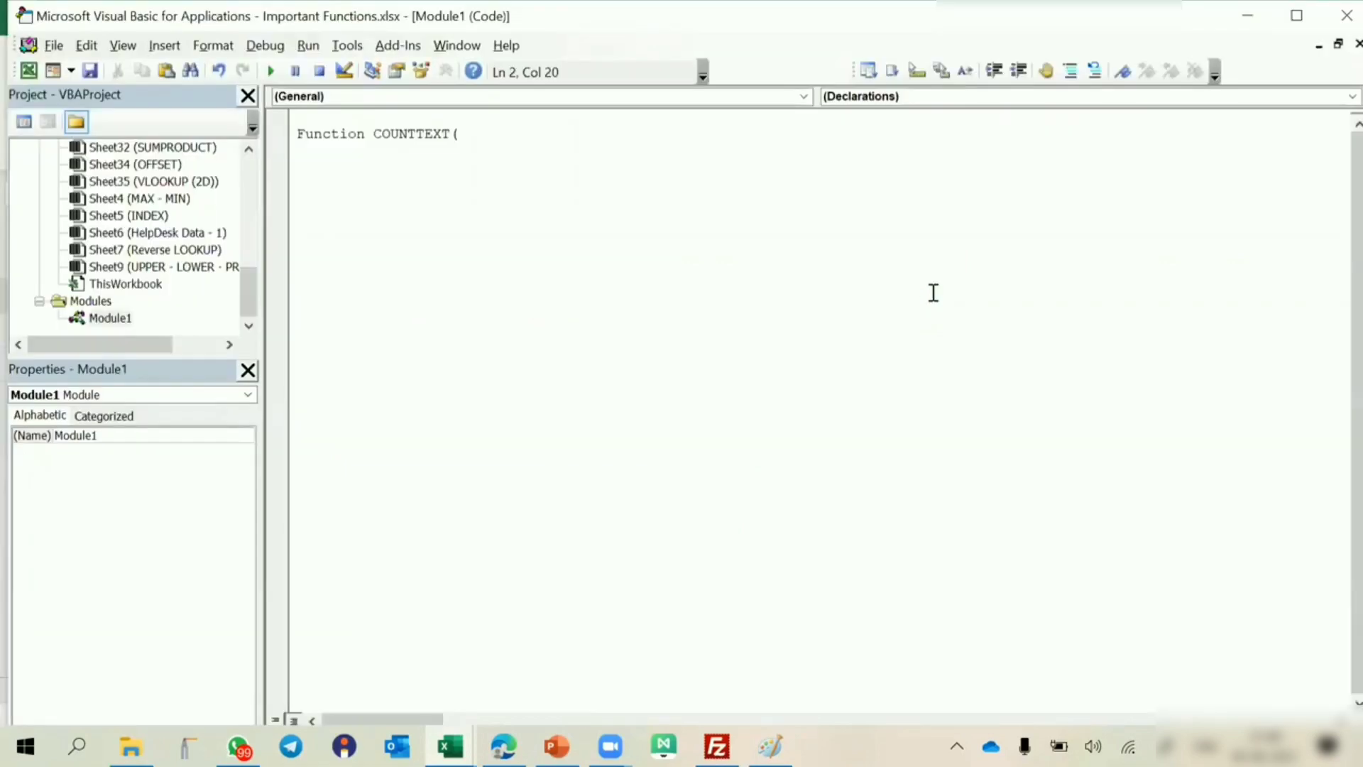
left_click(512, 144)
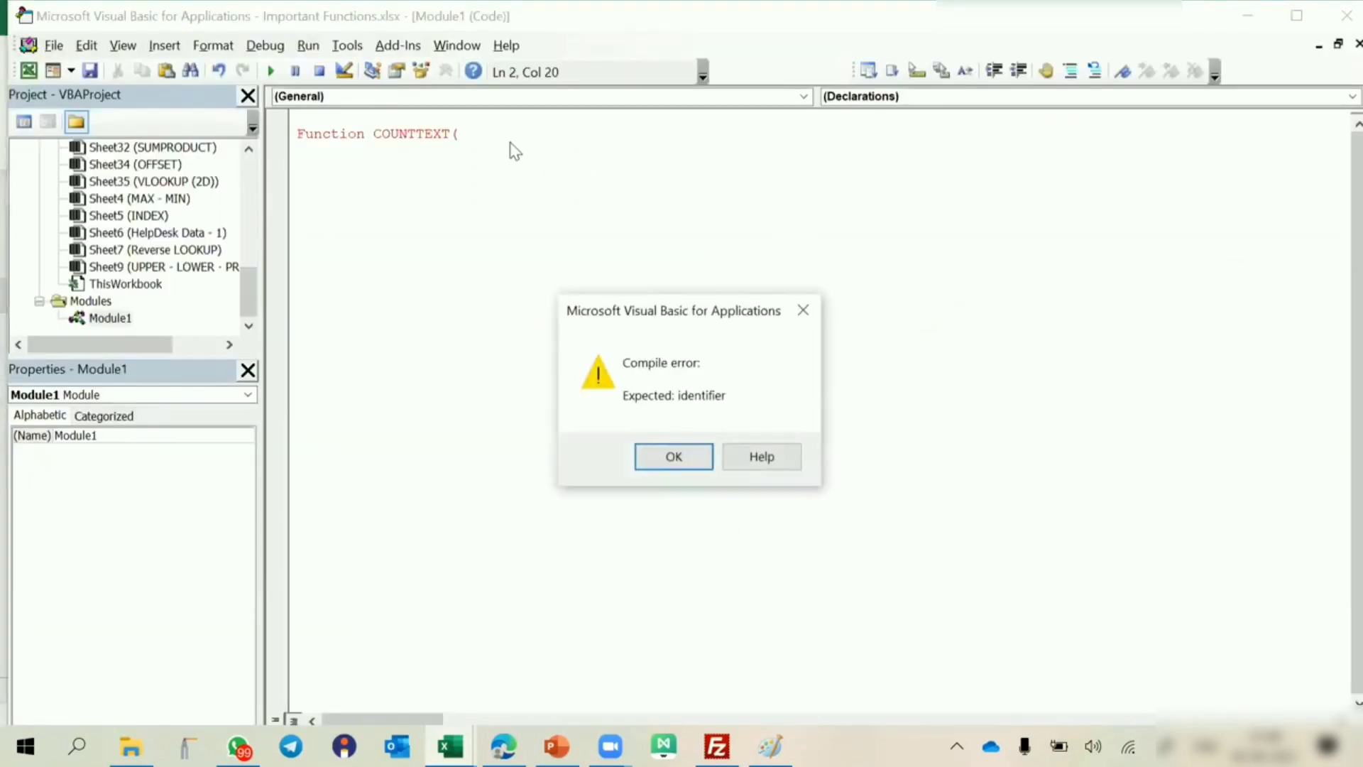
left_click(671, 454)
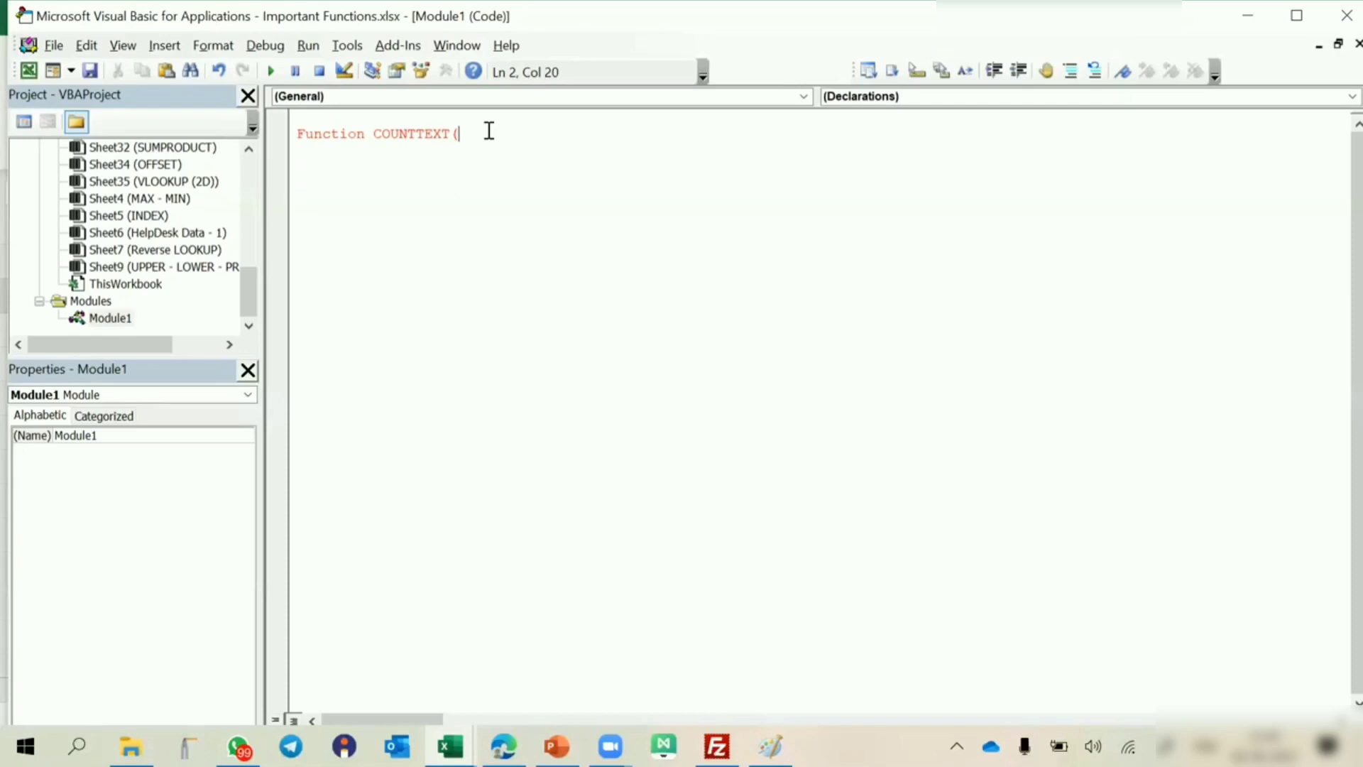
Complete the COUNTTEXT declaration with the argument x As Range and make blank lines for the function body.
type("x as ")
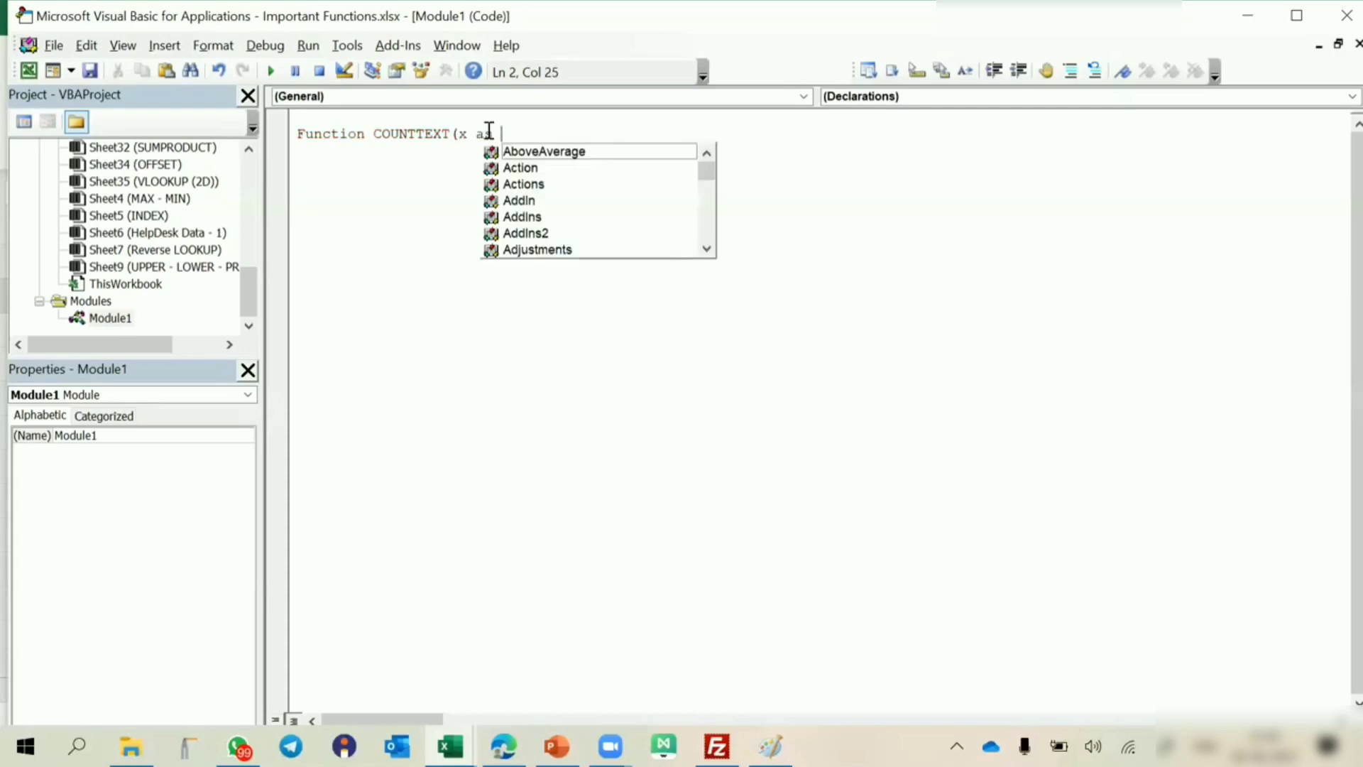
type("ra")
key("Tab")
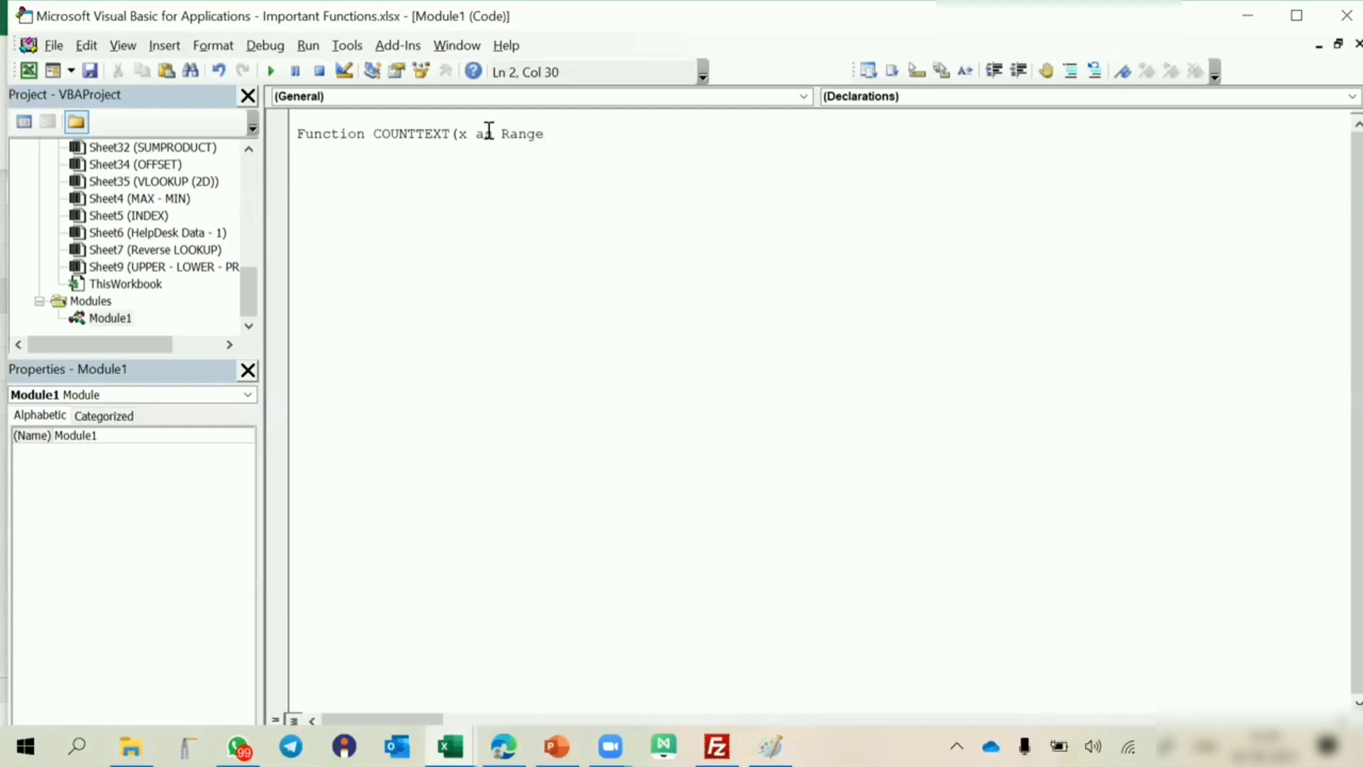
type(")")
key("Return")
key("Return")
key("Return")
key("Return")
key("Return")
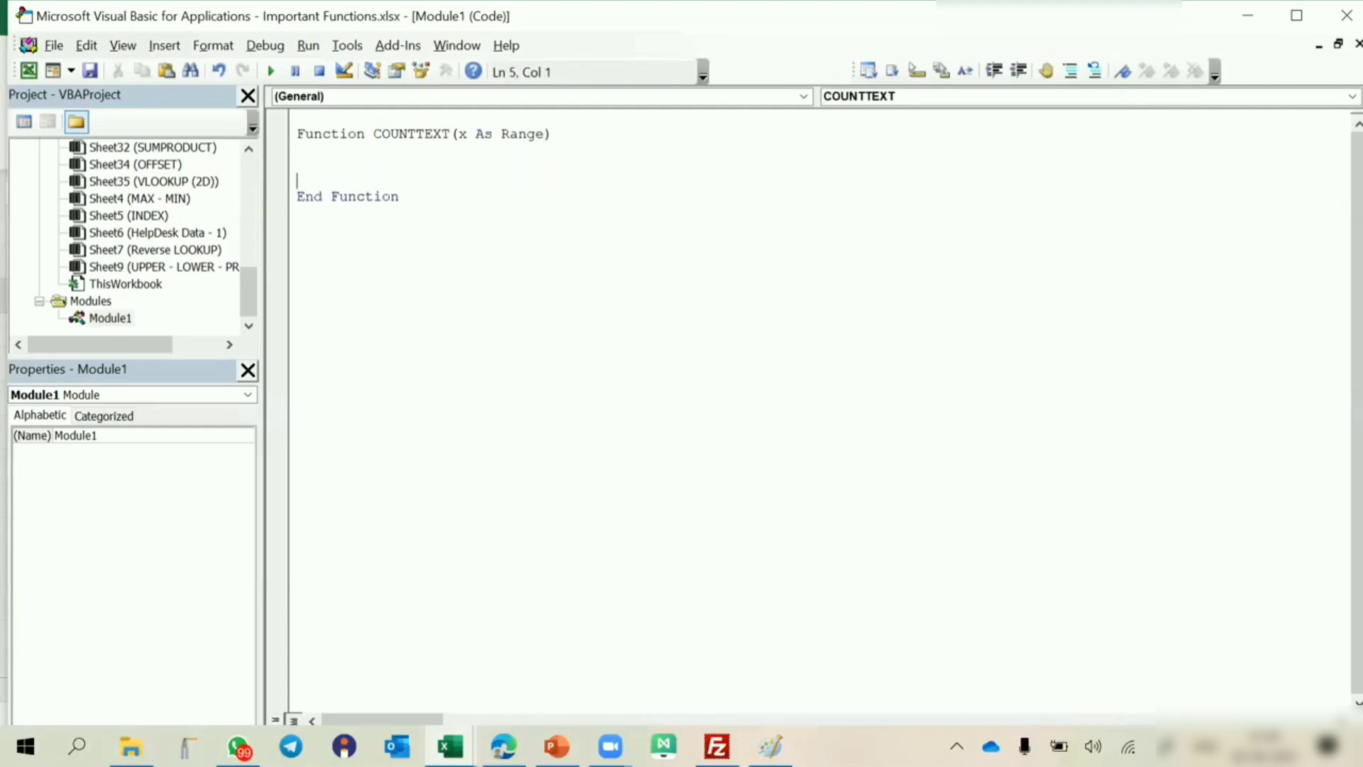
key("Up")
key("Up")
key("Up")
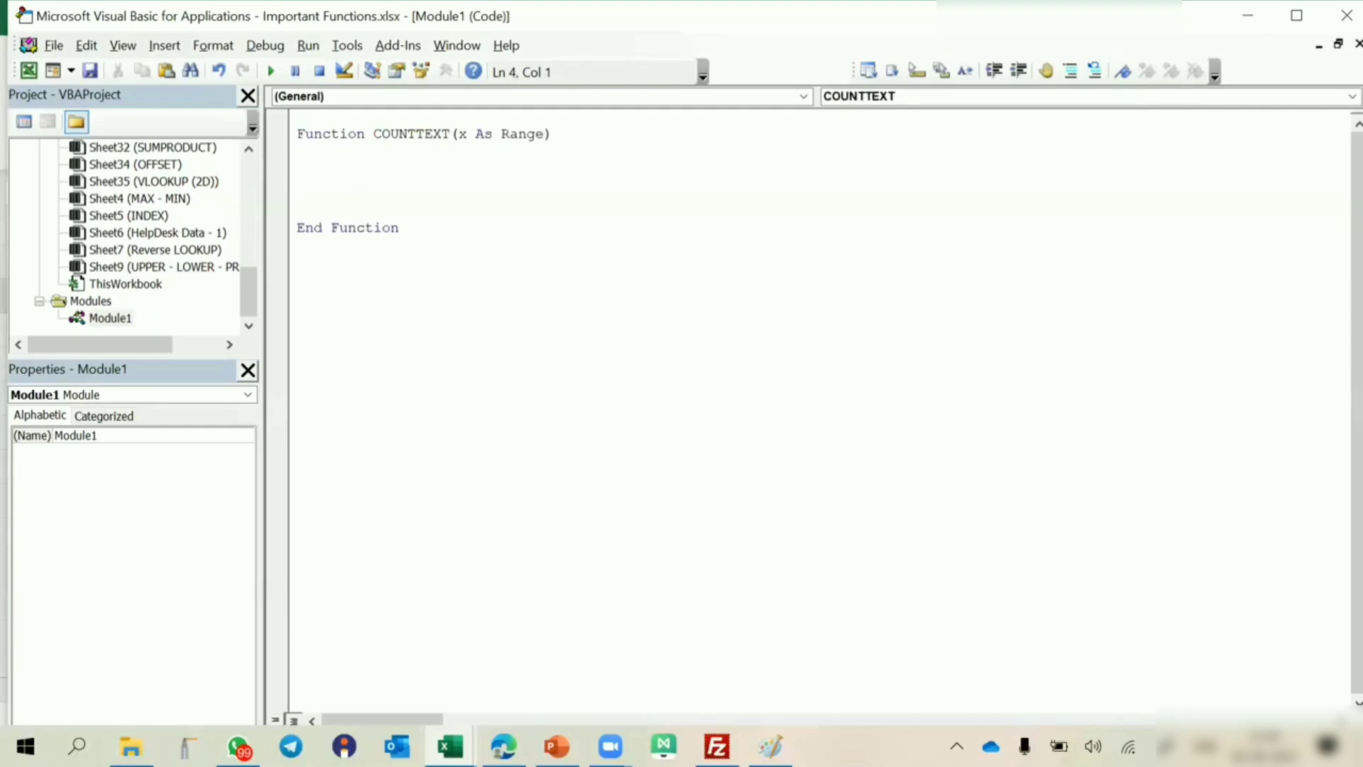
Start the function body with an assignment of worksheetfunction to the copied function name COUNTTEXT.
double_click(414, 136)
key("ctrl+c")
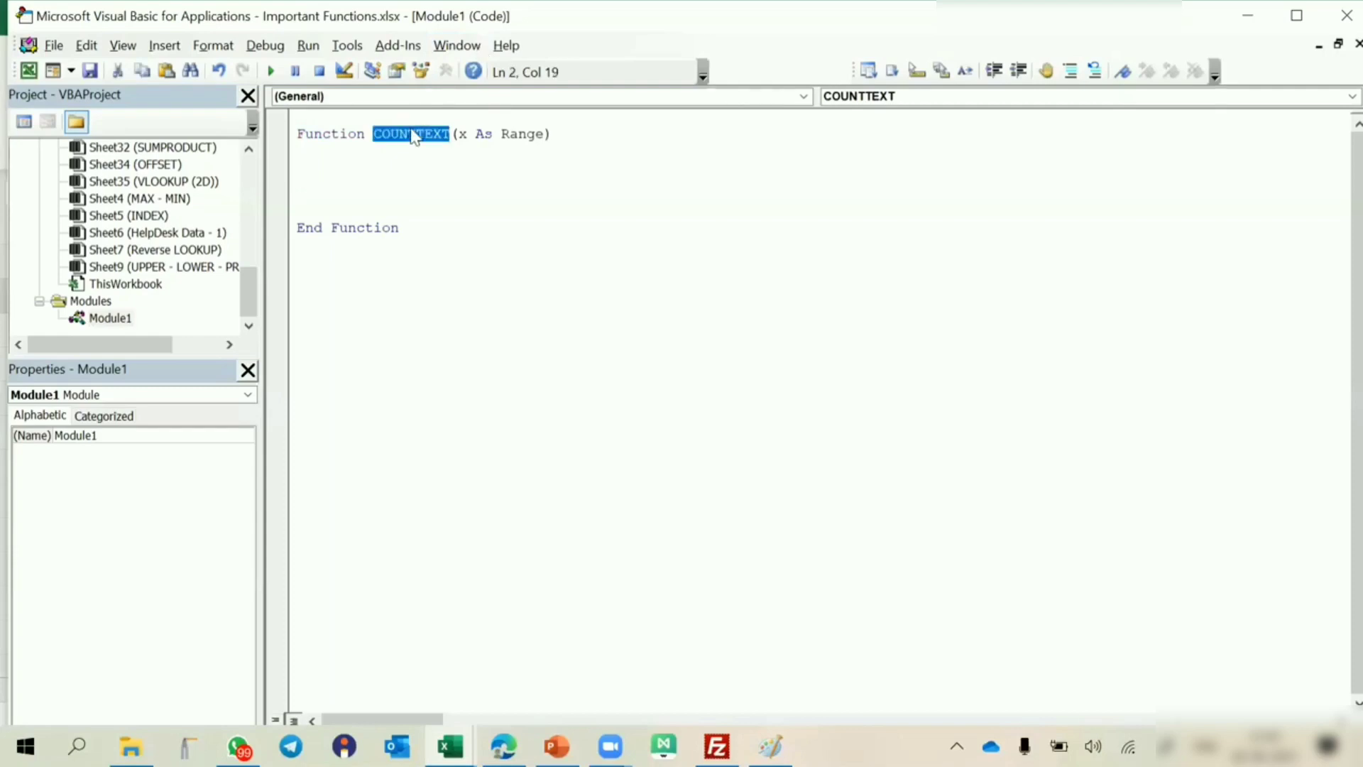
left_click(344, 168)
key("ctrl+v")
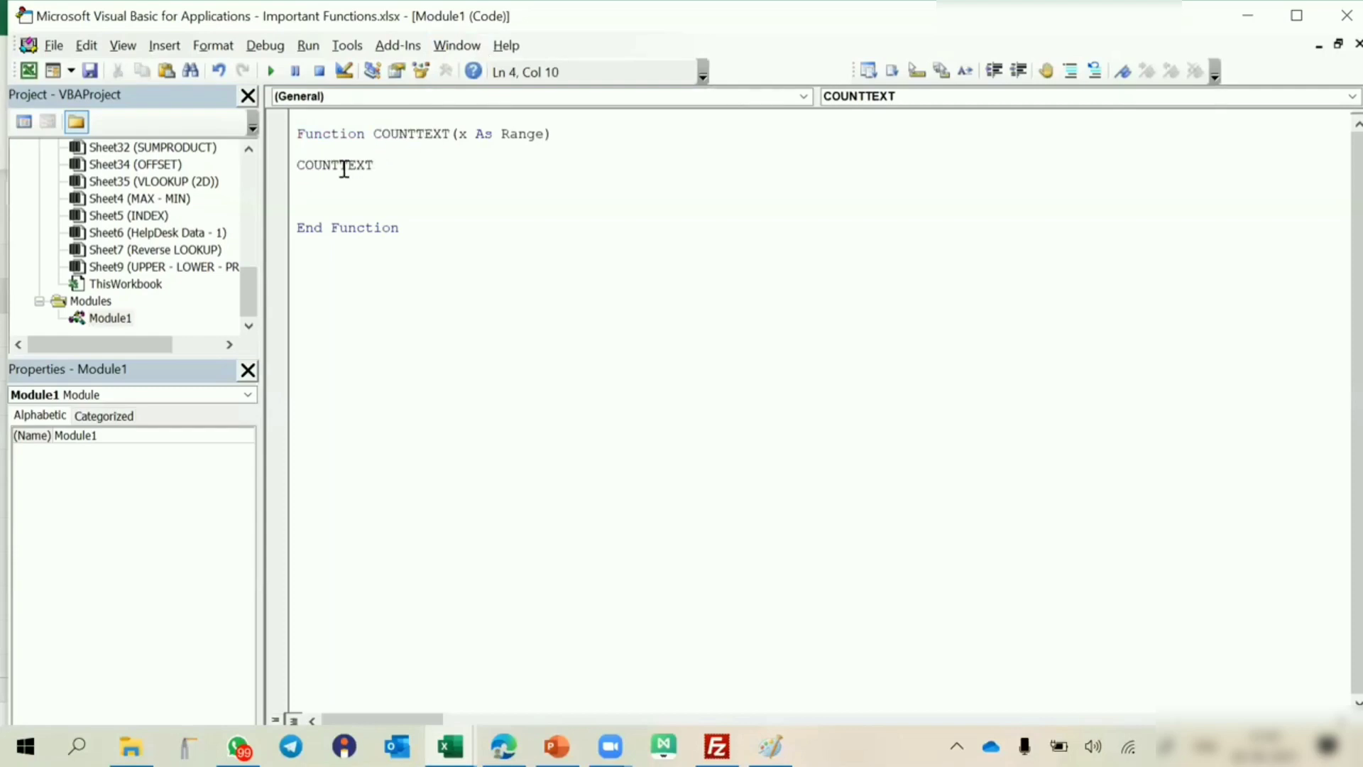
type("=")
type("worksheetfunction")
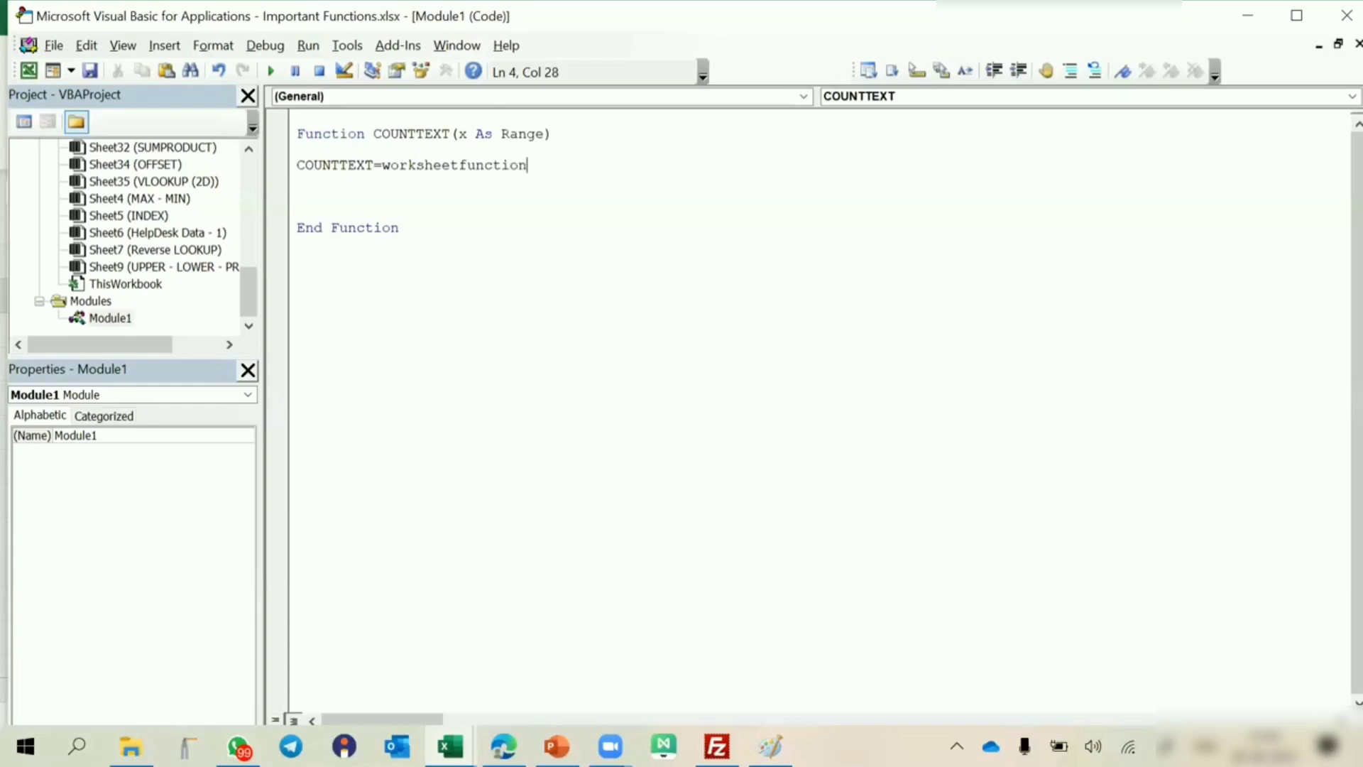
type(".")
type("cou")
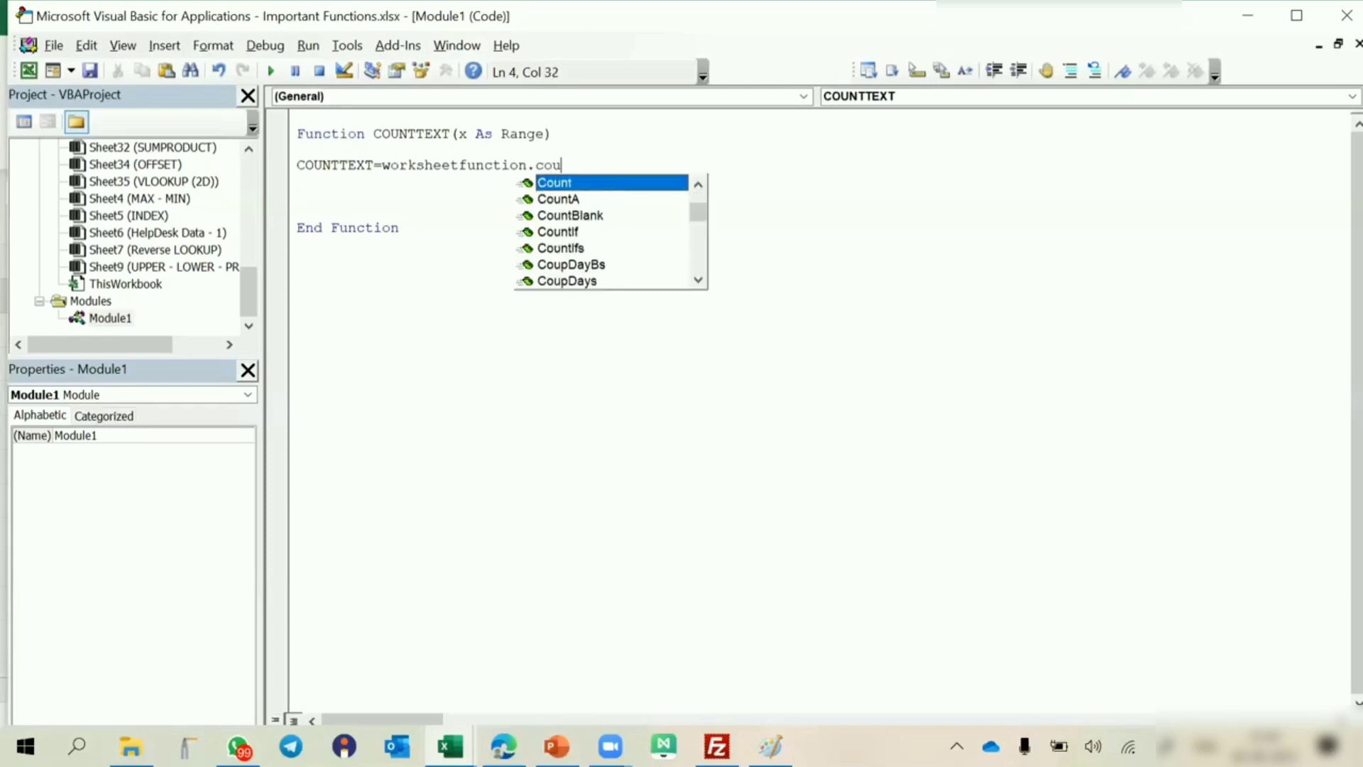
type("nta")
Extend the COUNTTEXT assignment with the CountA method applied to the argument x.
key("Tab")
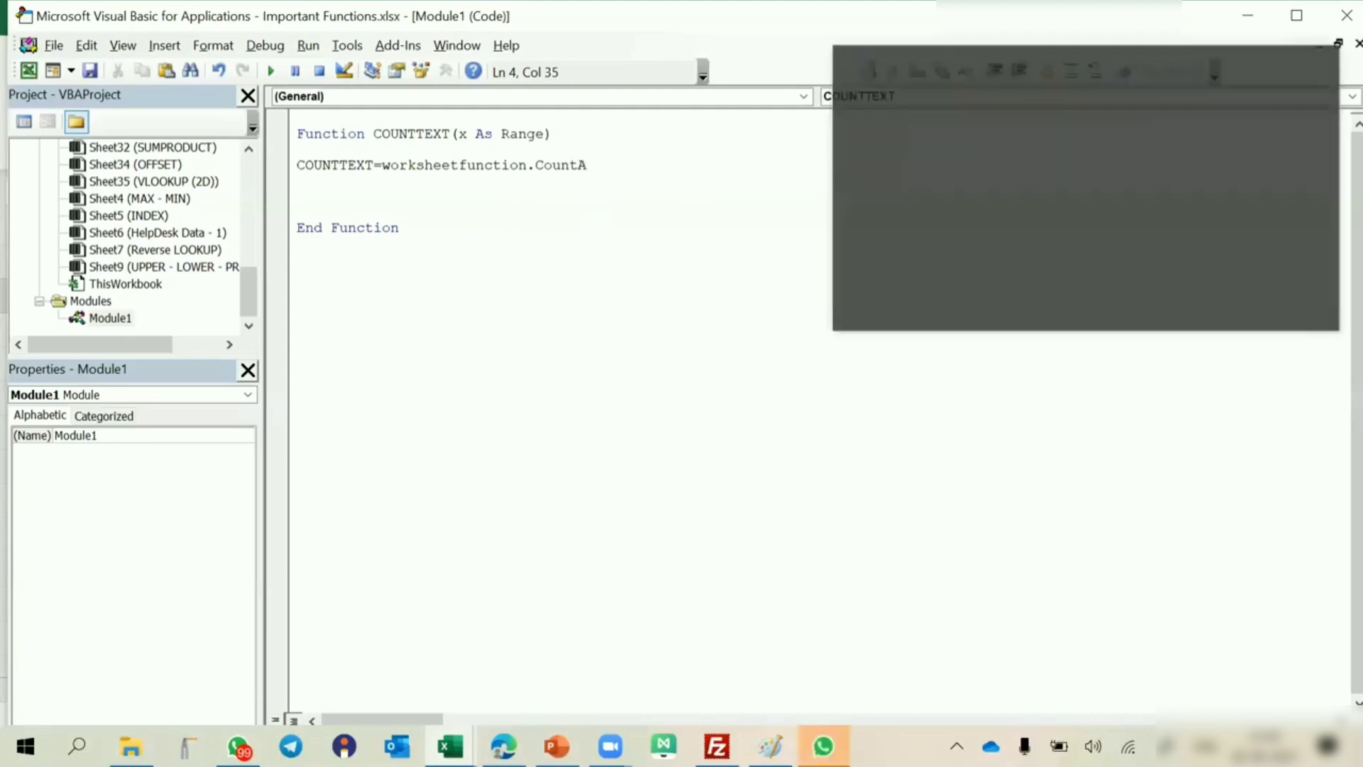
type("(")
left_click(457, 134)
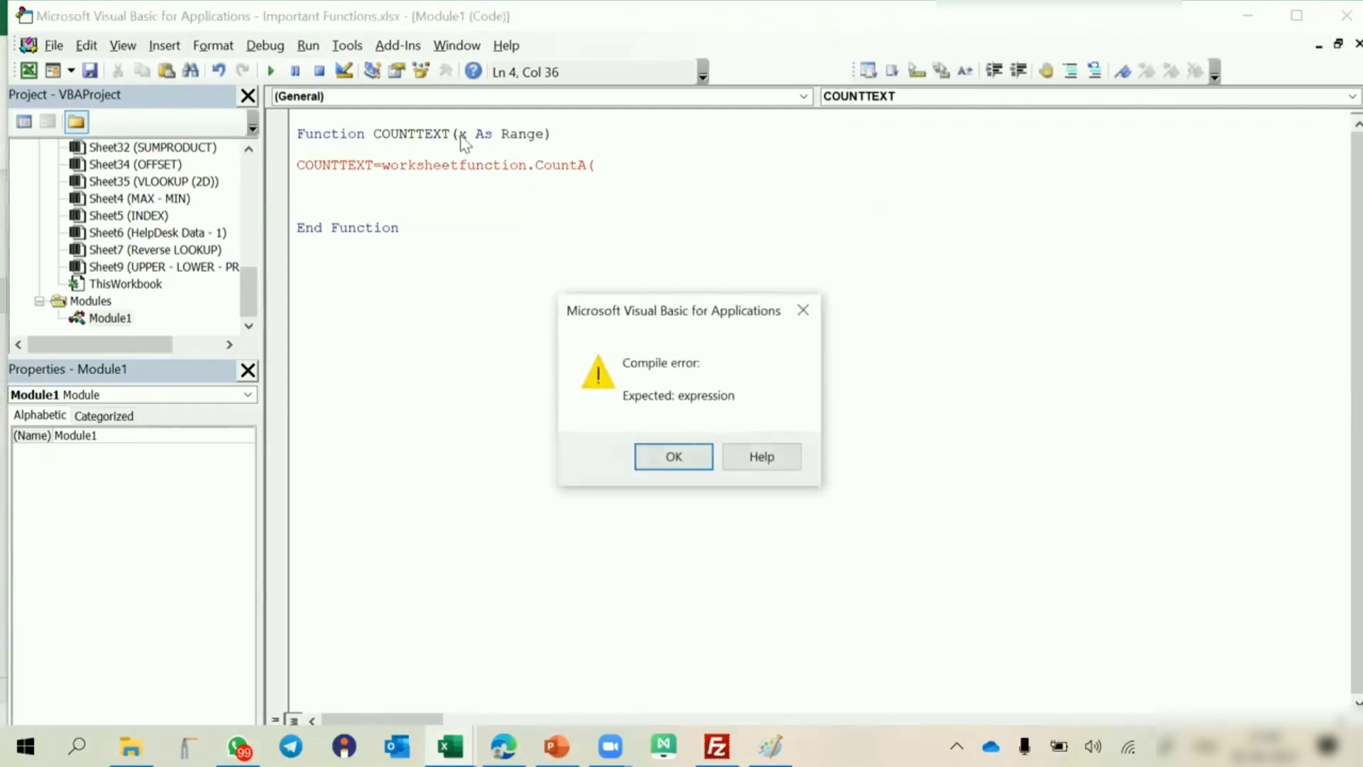
left_click(653, 455)
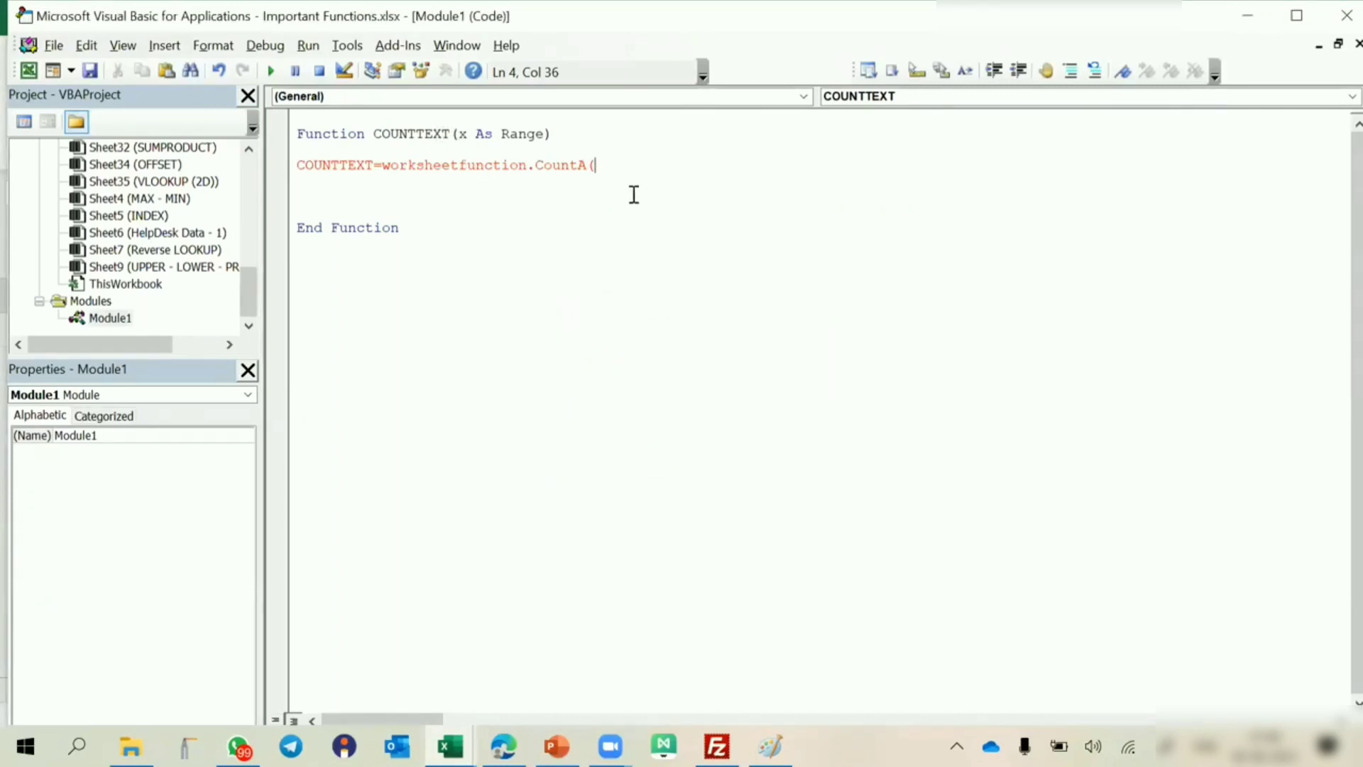
type("x")
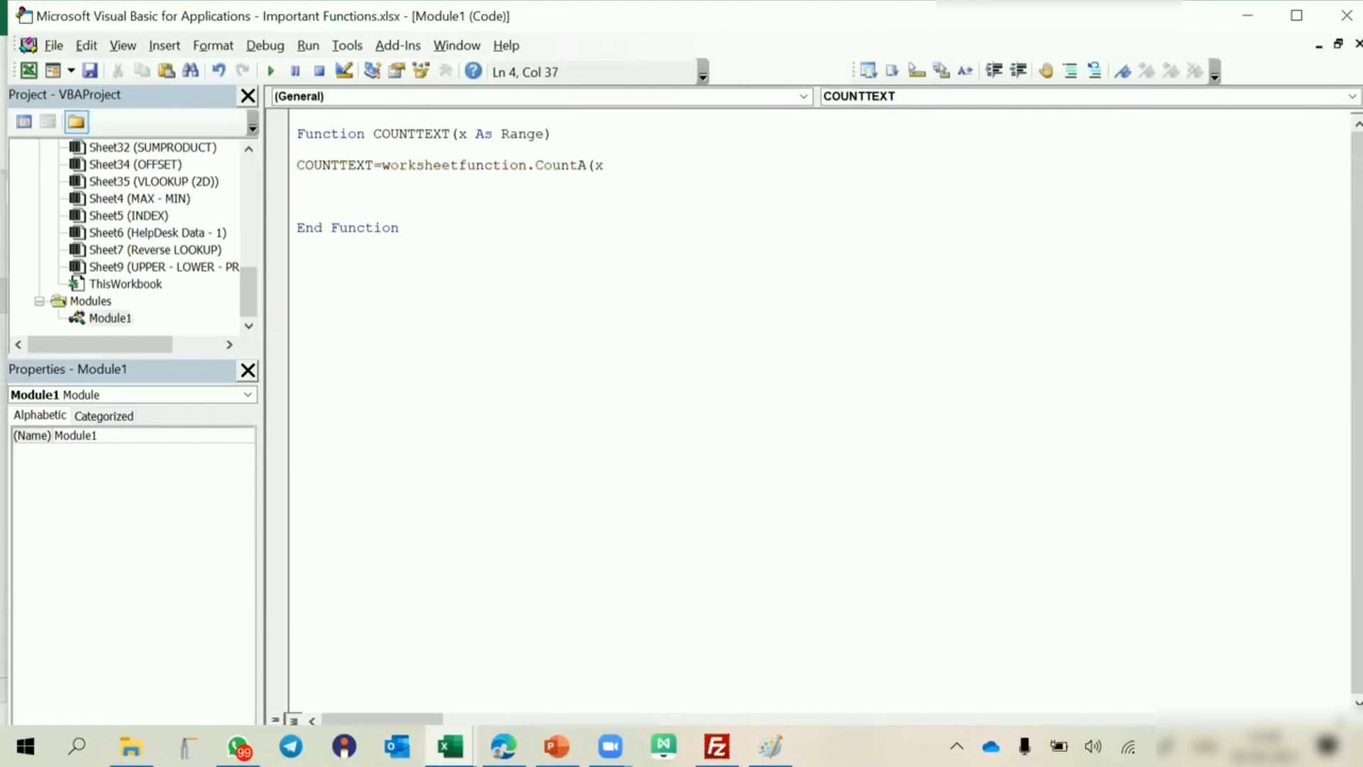
type(")-worksheetfunction")
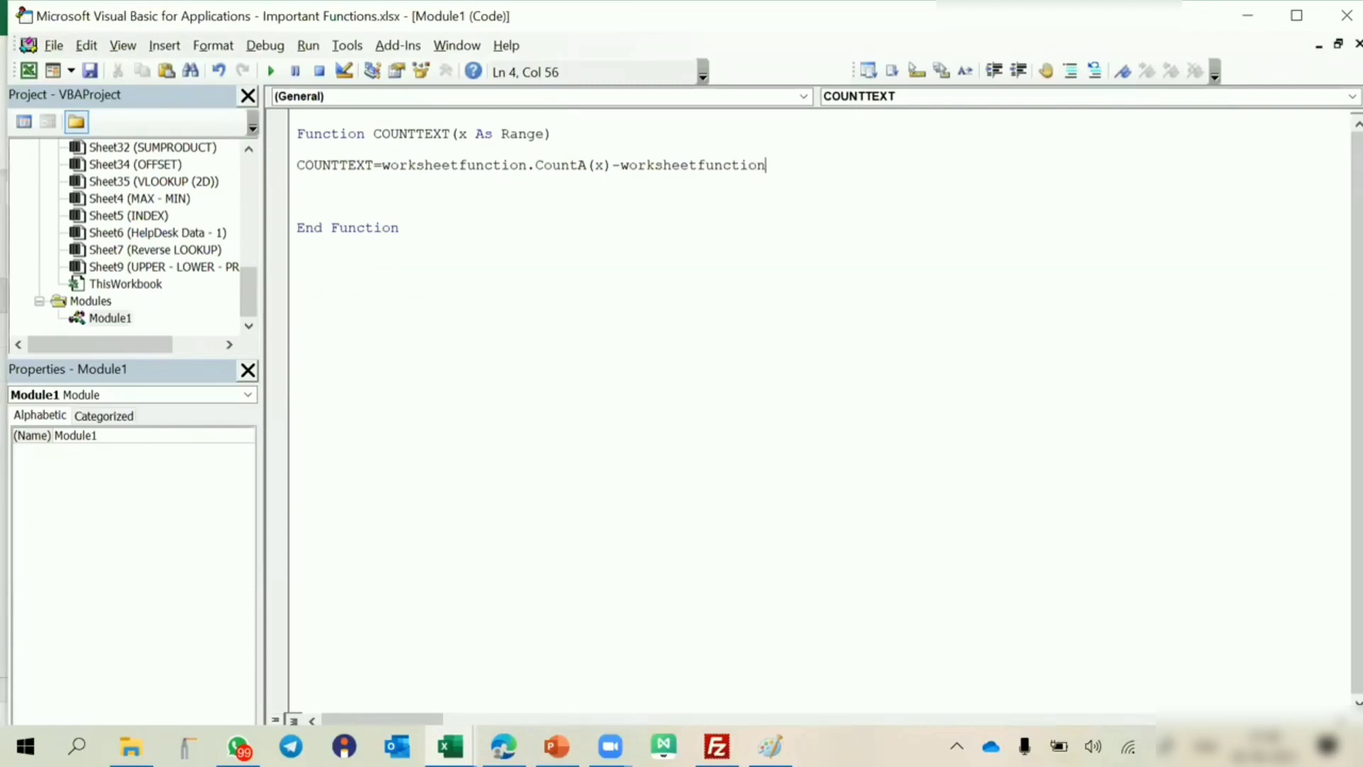
type("(")
Subtract worksheetfunction.Count(x) from the CountA term in the COUNTTEXT assignment.
key("BackSpace")
type(".co")
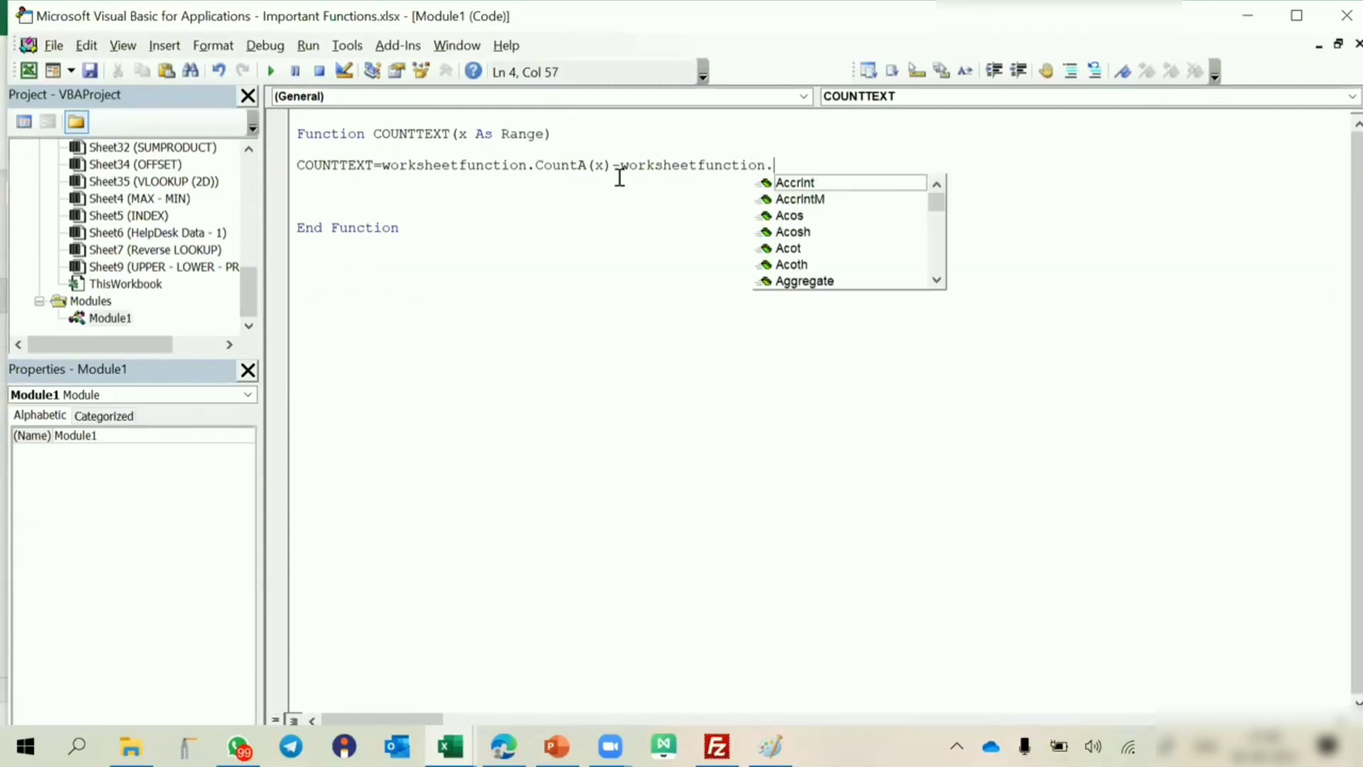
type("un")
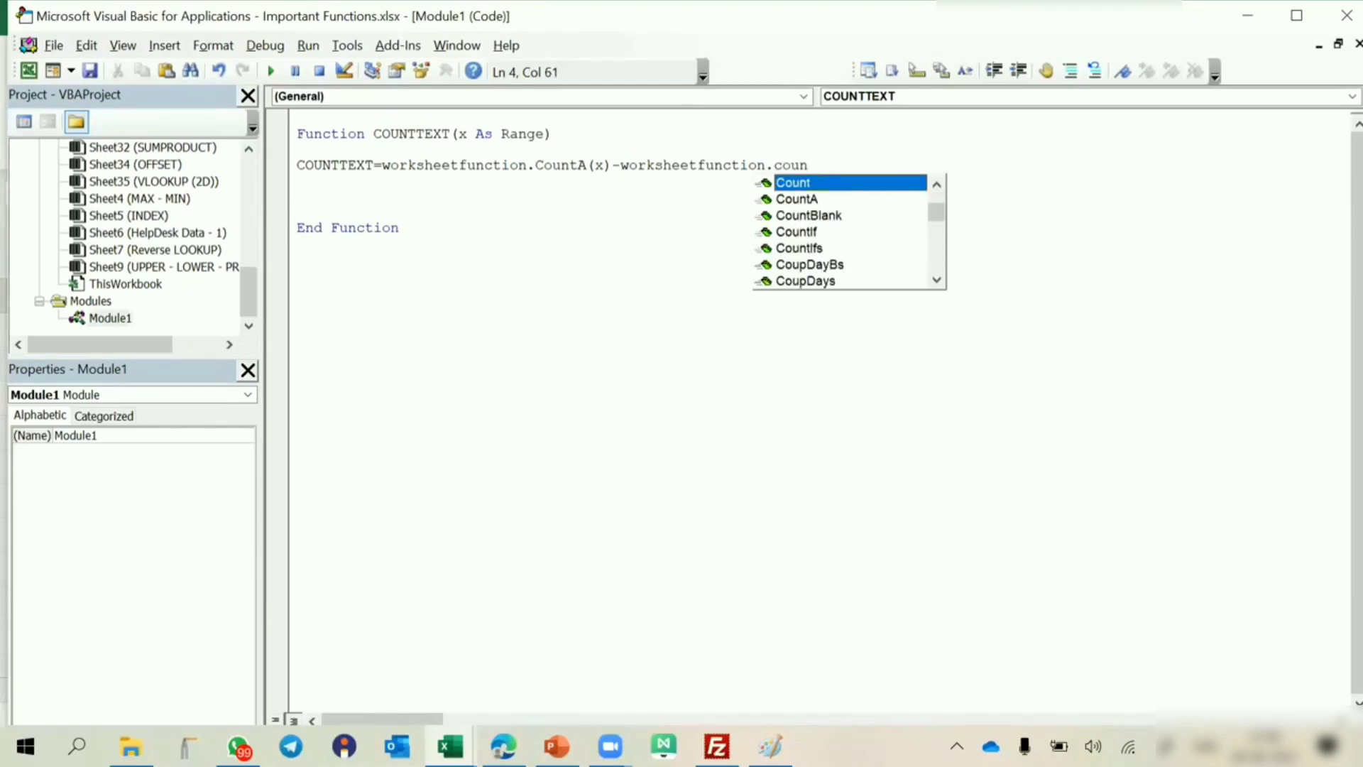
key("Tab")
type("(")
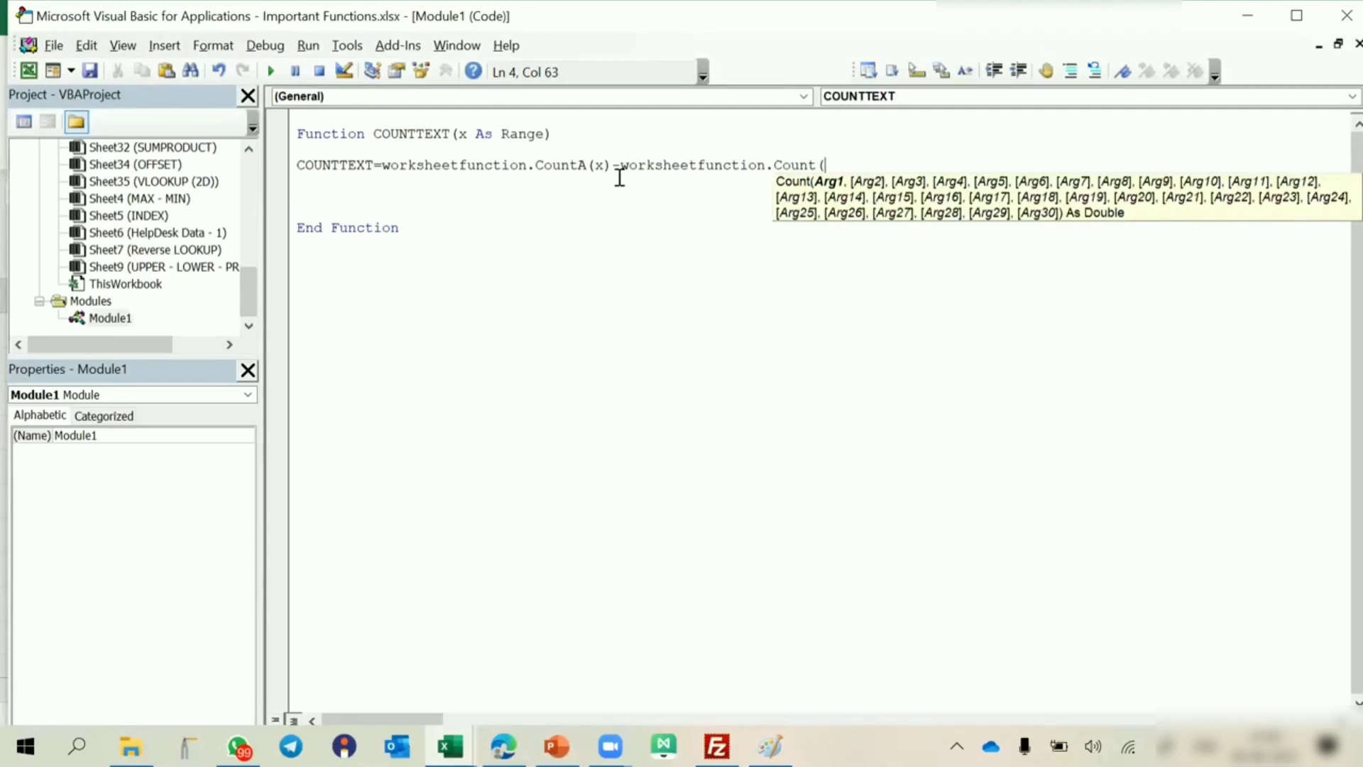
type("x)")
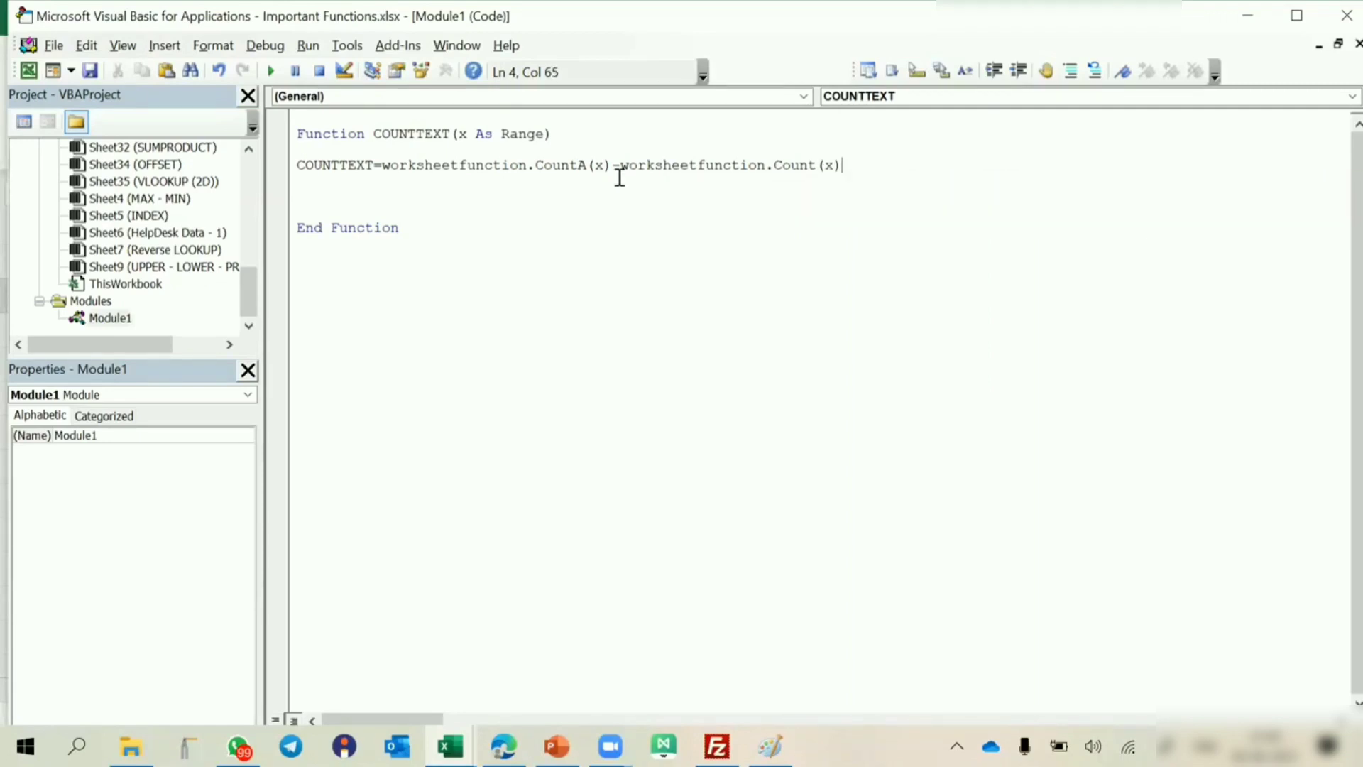
Commit the finished code line and close the Visual Basic editor to return to the worksheet.
right_click(730, 321)
left_click(866, 369)
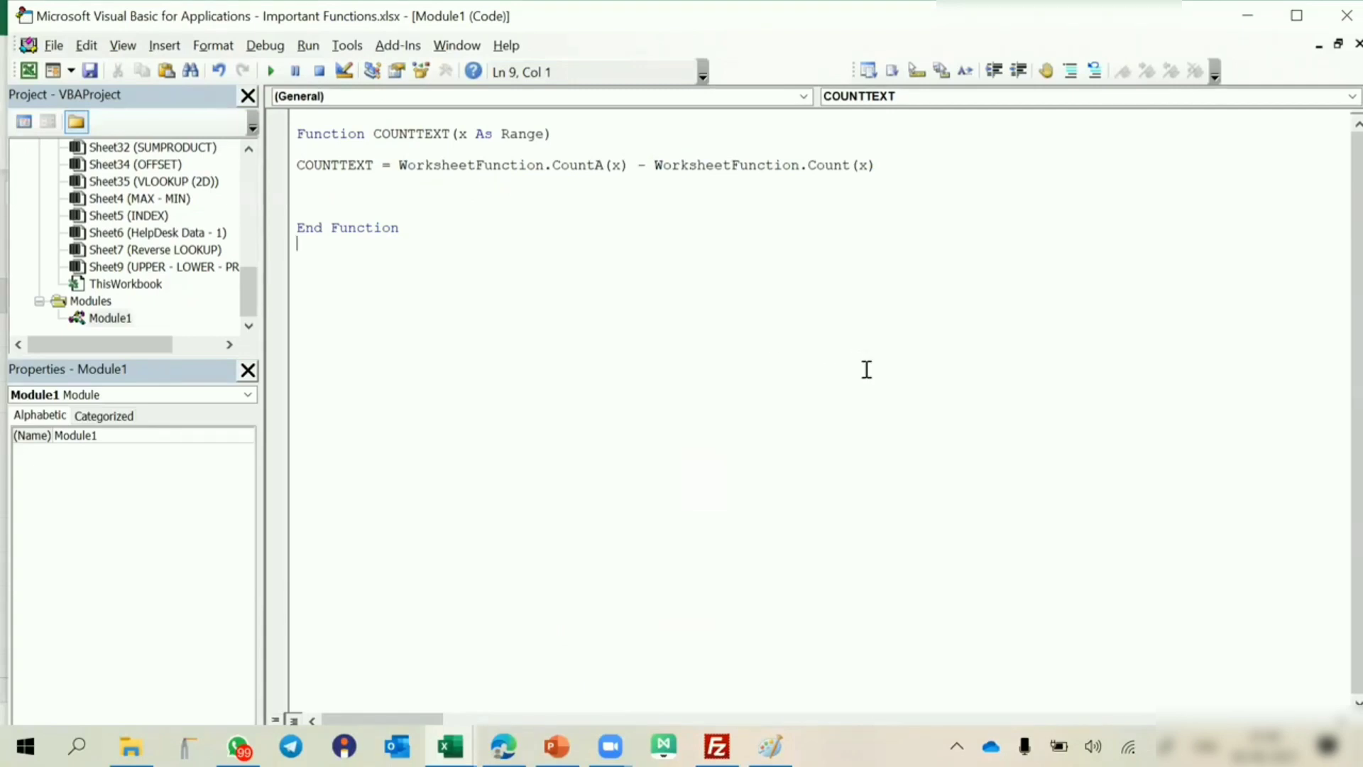
key("alt+F11")
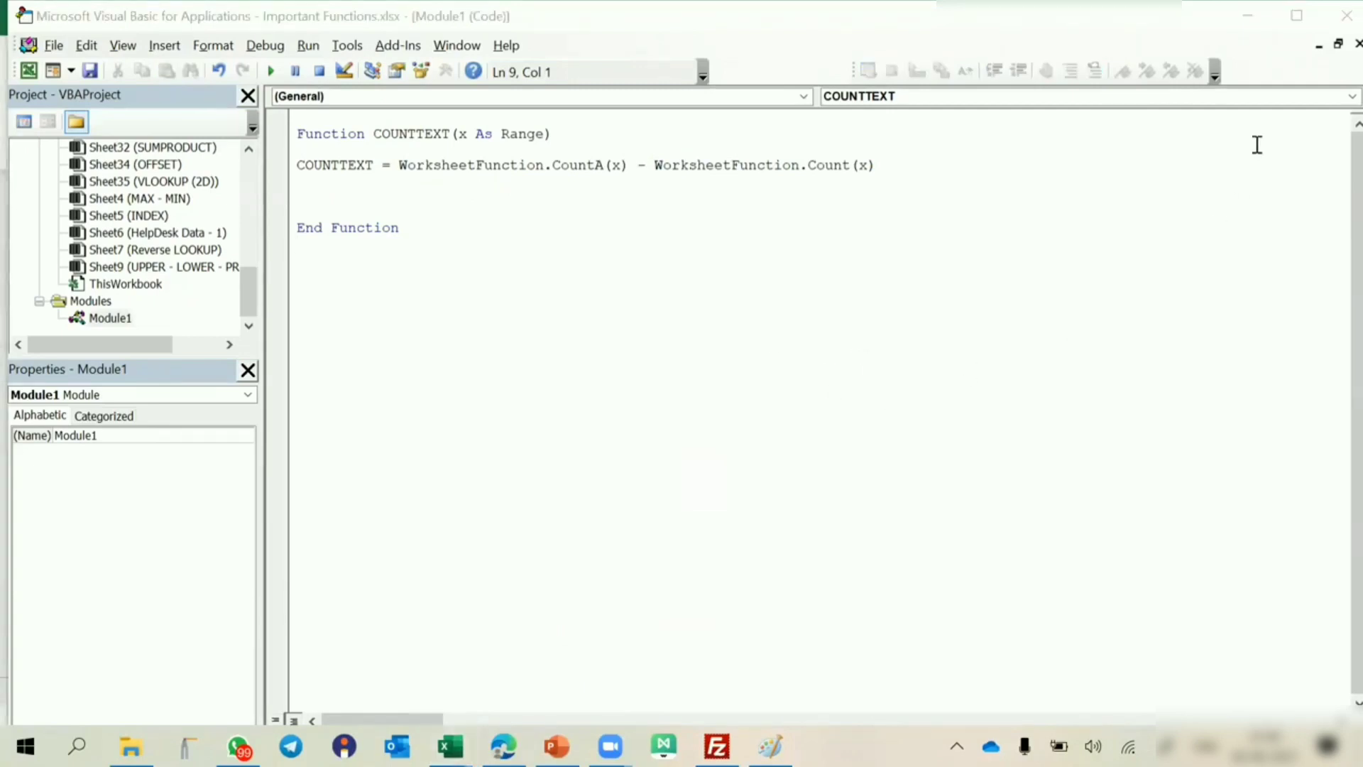
left_click(1347, 16)
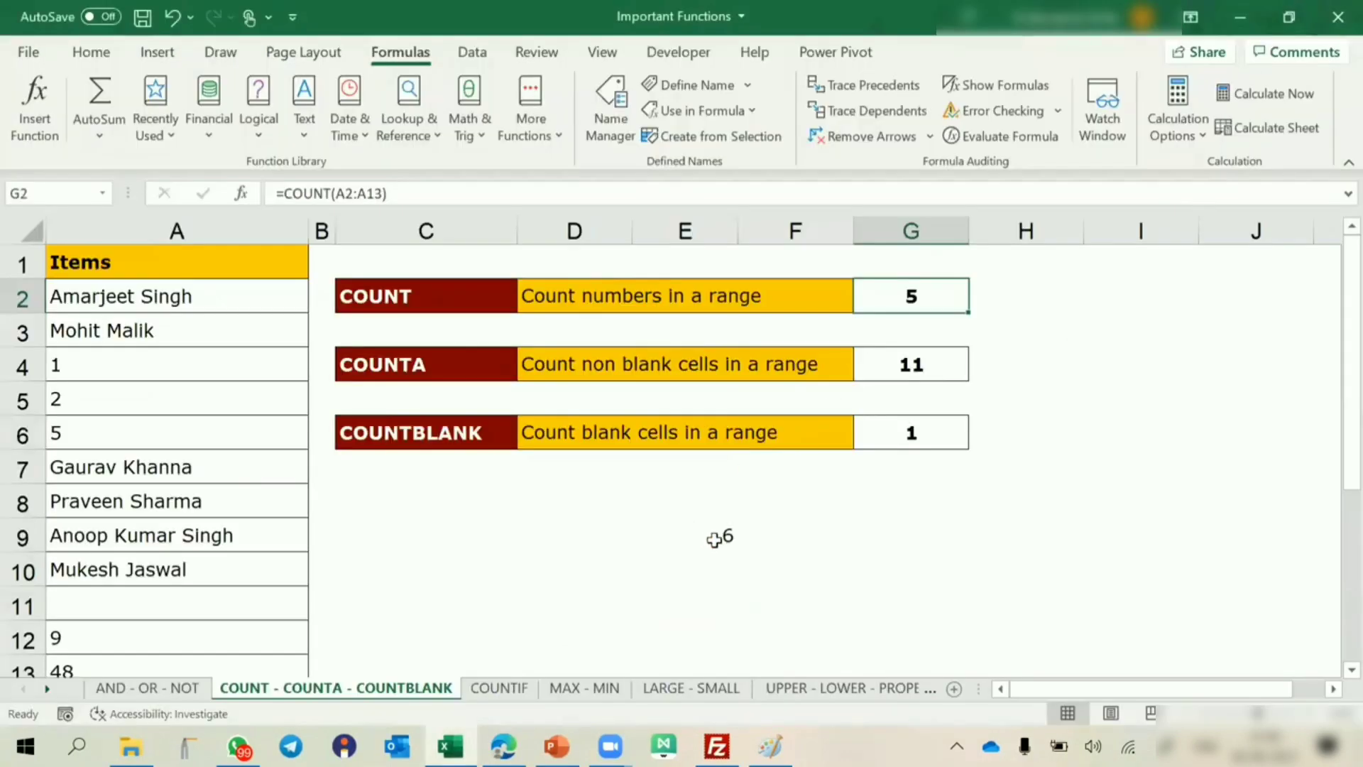
Enter the formula =COUNTTEXT(A2:A13) in cell E10 to count the text cells in the Items list.
left_click(728, 573)
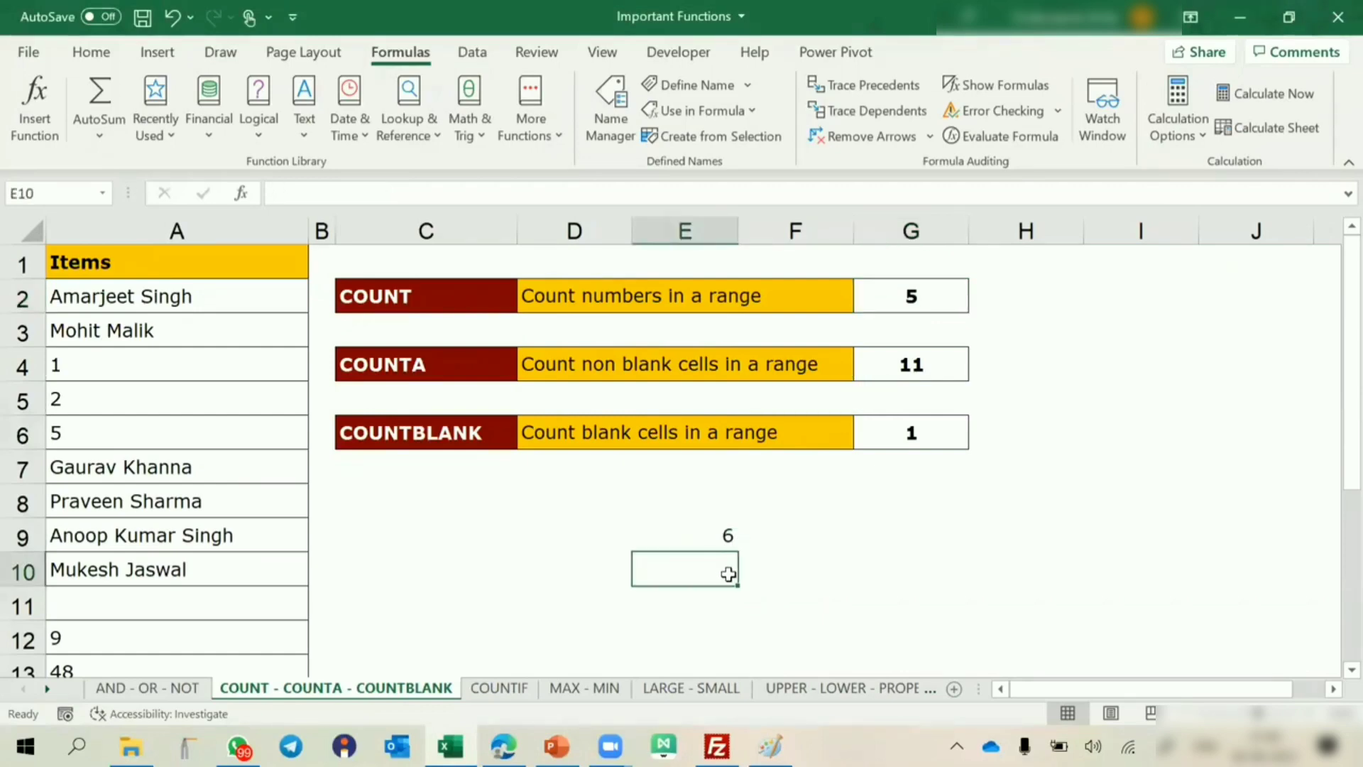
type("=cou")
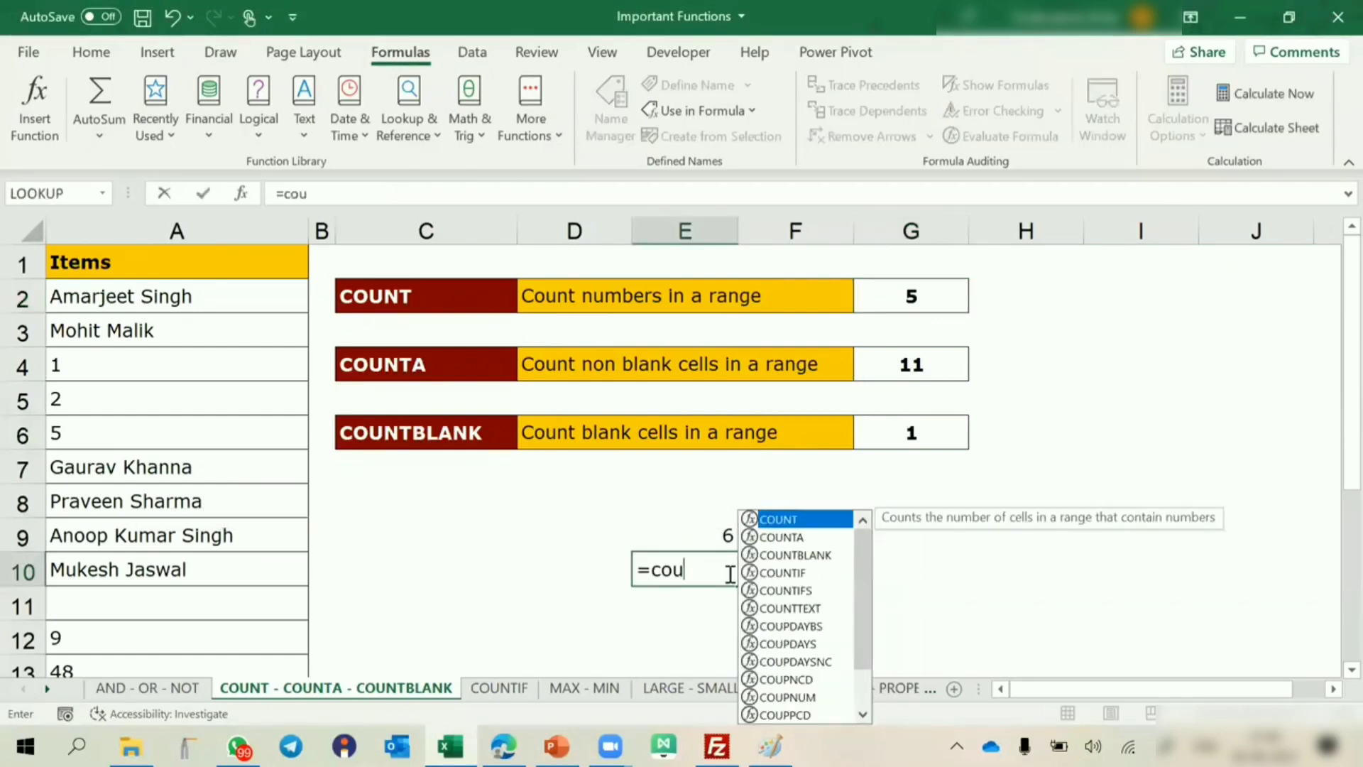
type("ntt")
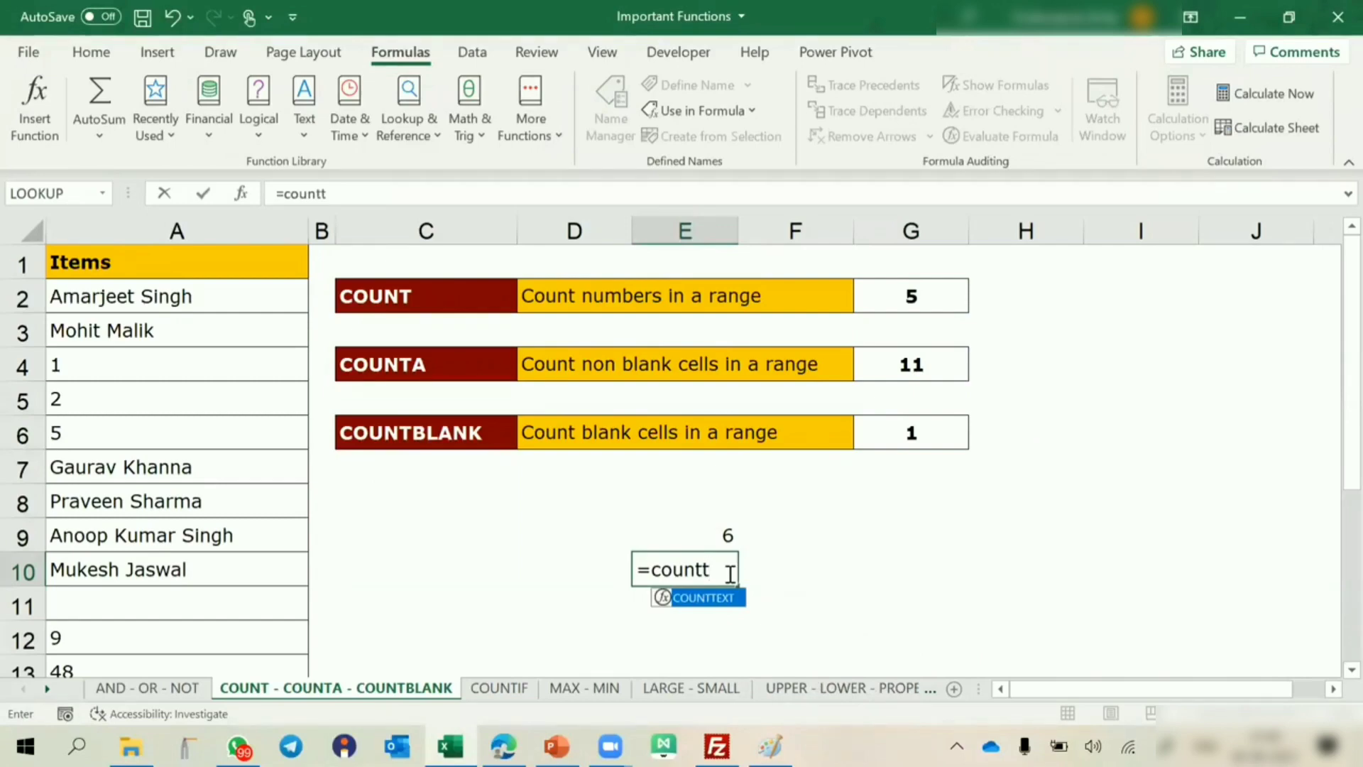
key("Tab")
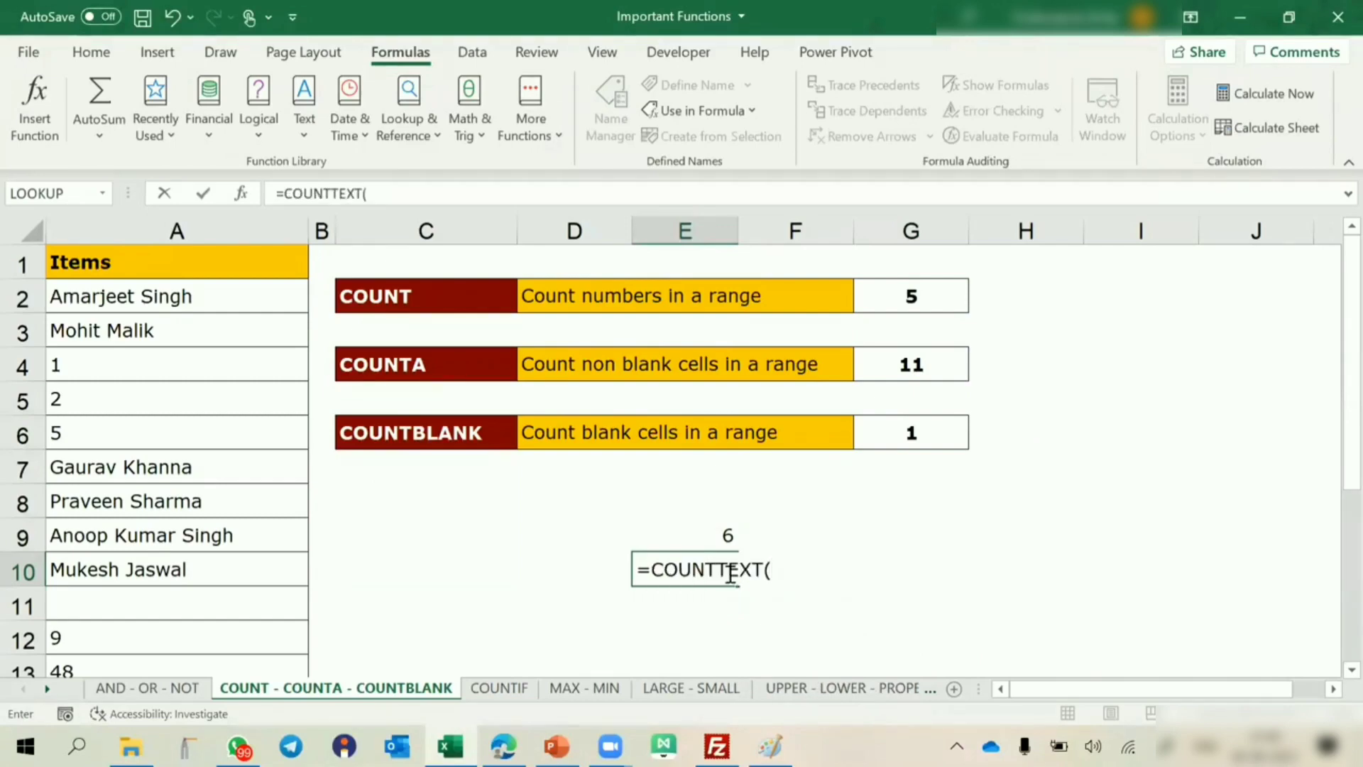
left_click(213, 295)
left_click_drag(213, 336, 258, 460)
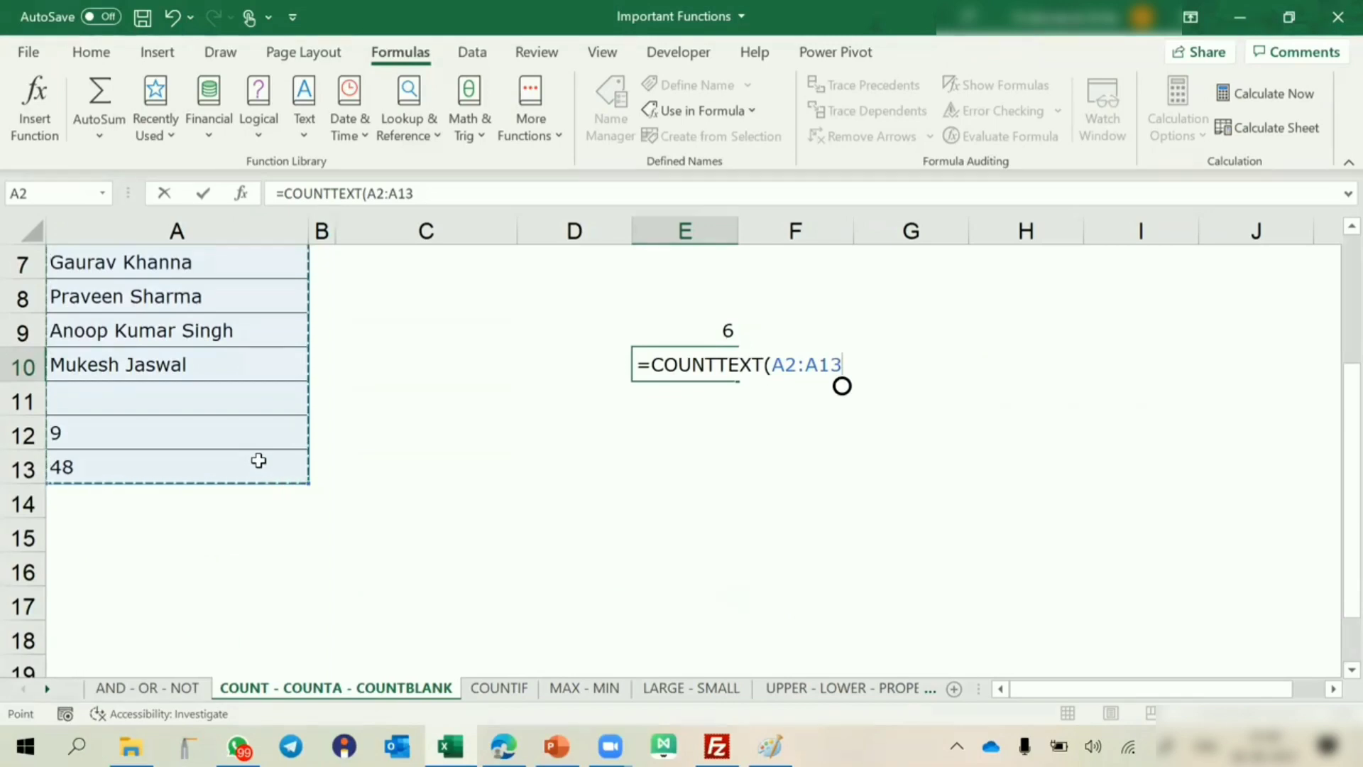
type(")")
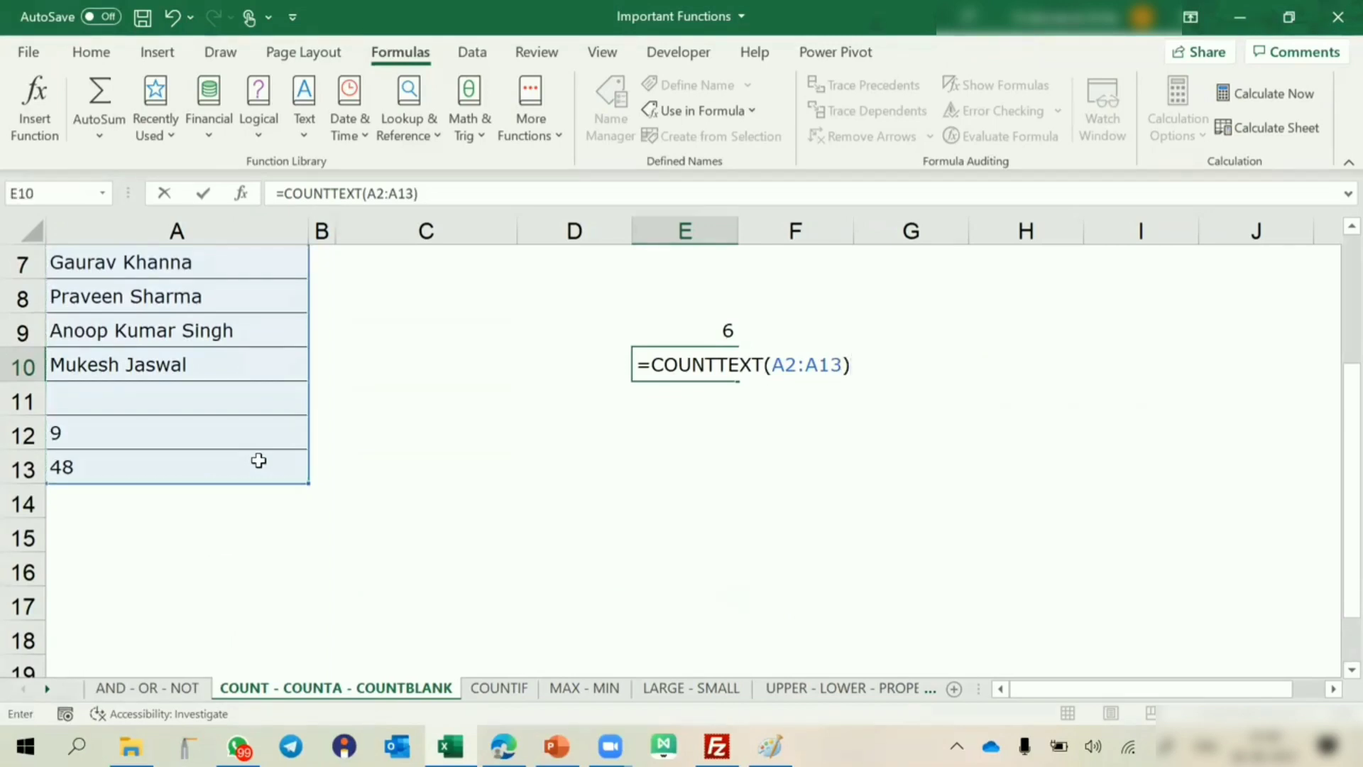
key("Return")
Compare the COUNTTEXT formula in E10 with the COUNTA minus COUNT formula in E9.
key("Up")
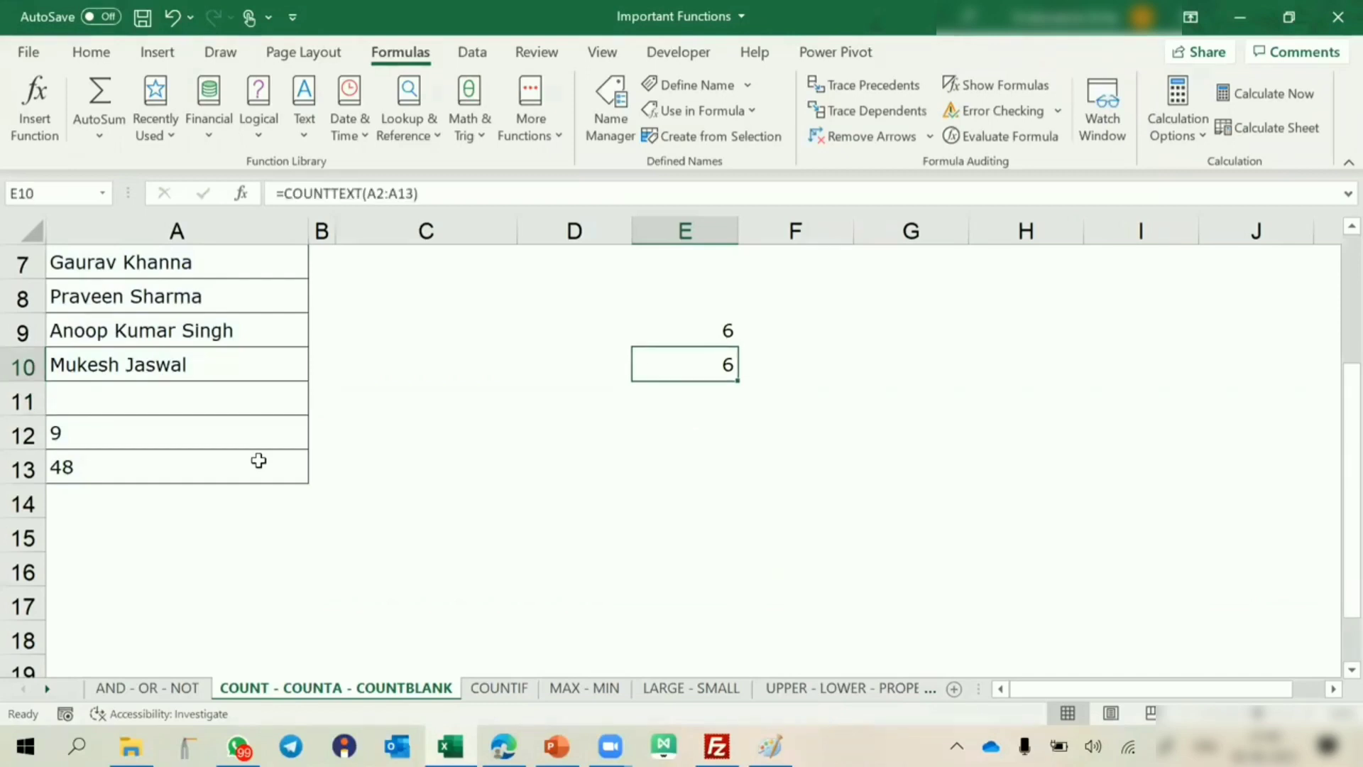
key("Up")
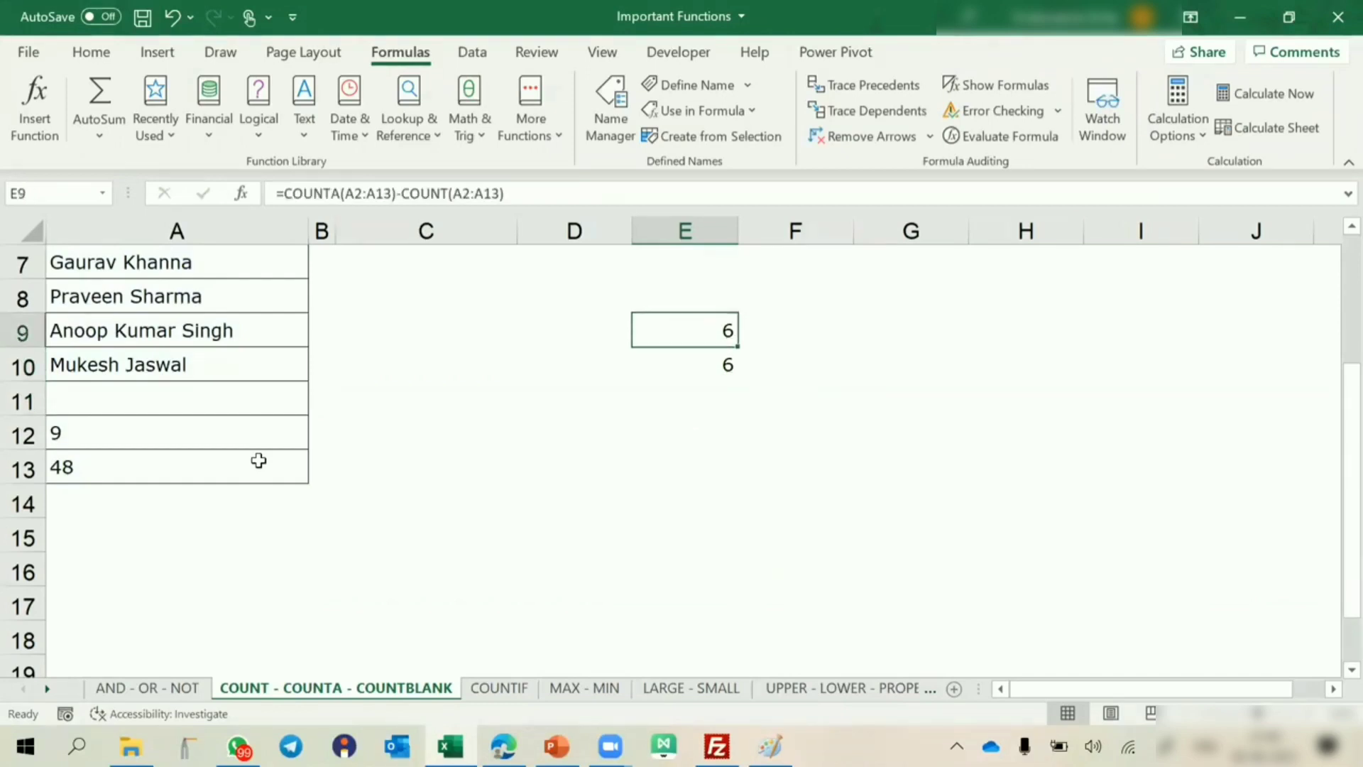
key("Down")
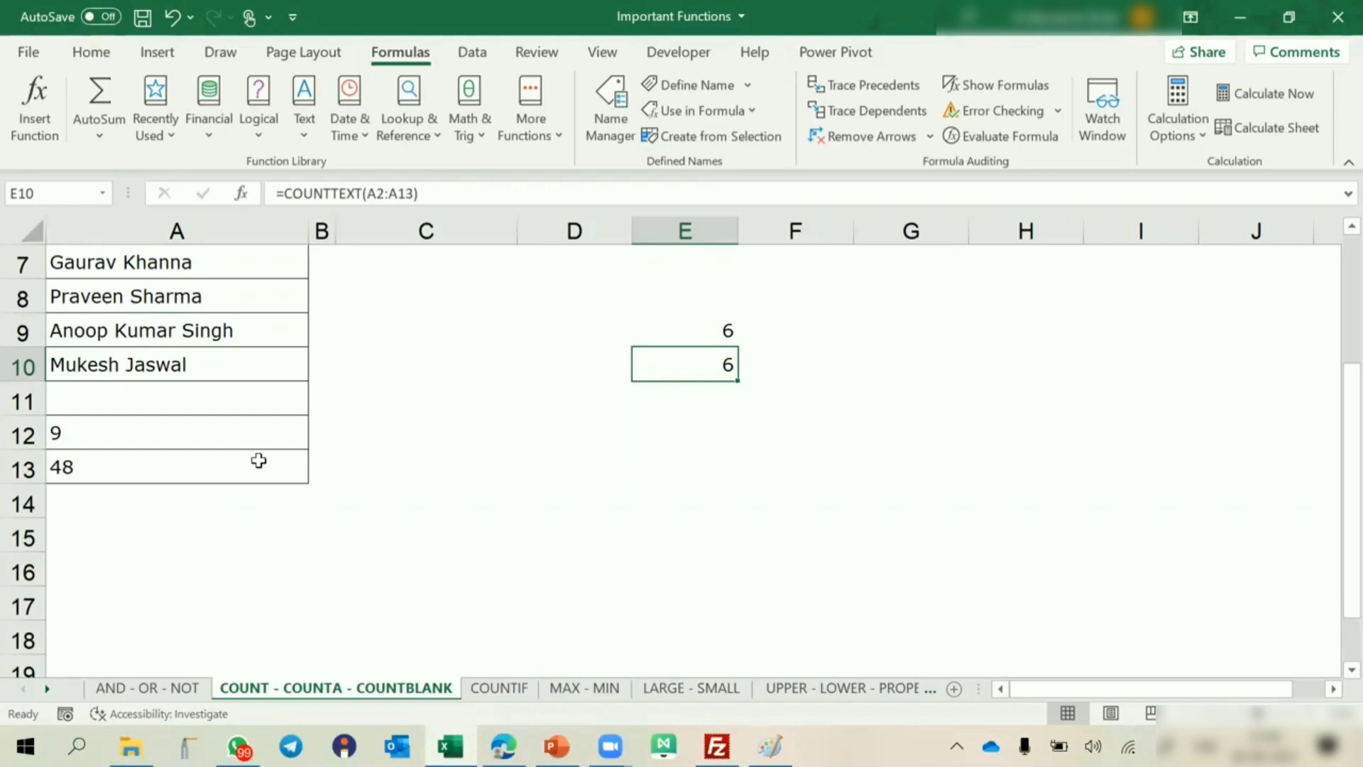
View the code of the COUNT - COUNTA - COUNTBLANK sheet in the Visual Basic editor and open Module1.
key("alt+F11")
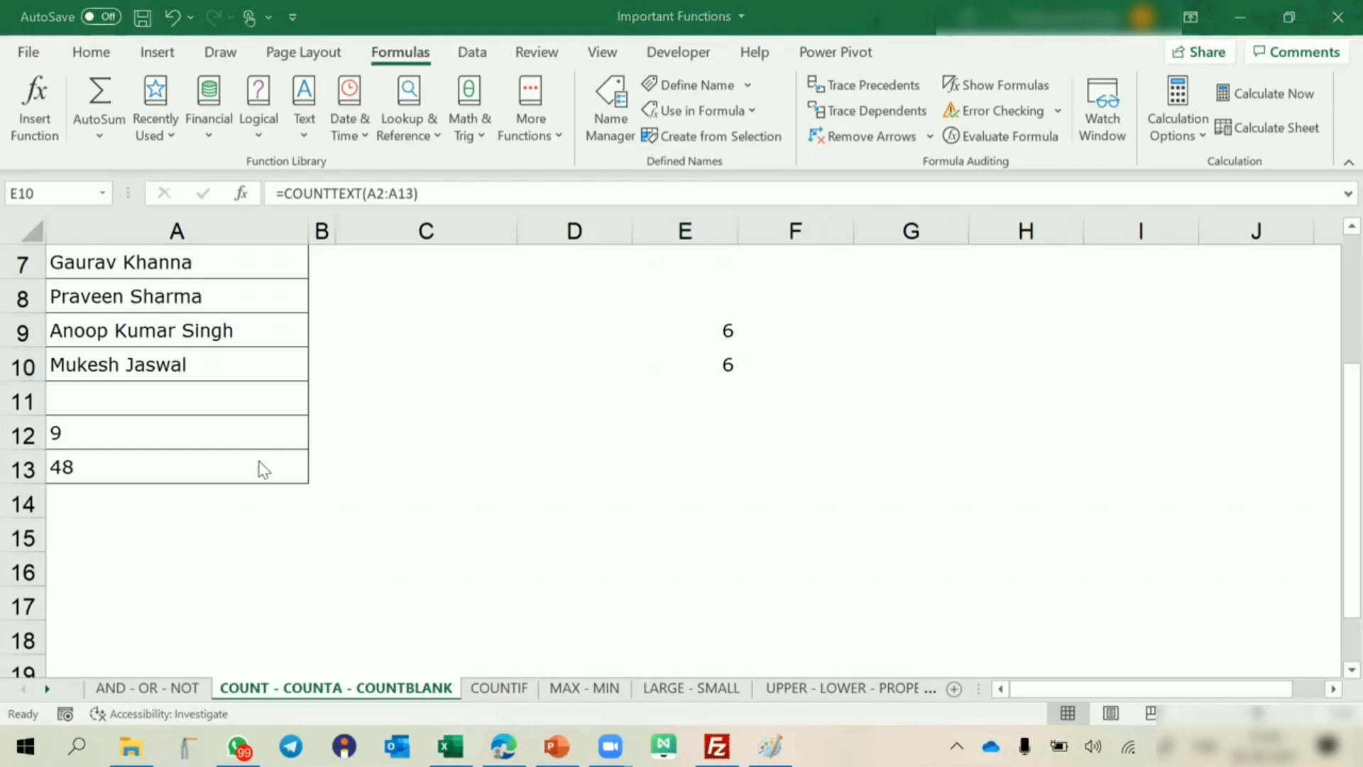
key("alt+F11")
scroll(495, 465, "up", 2)
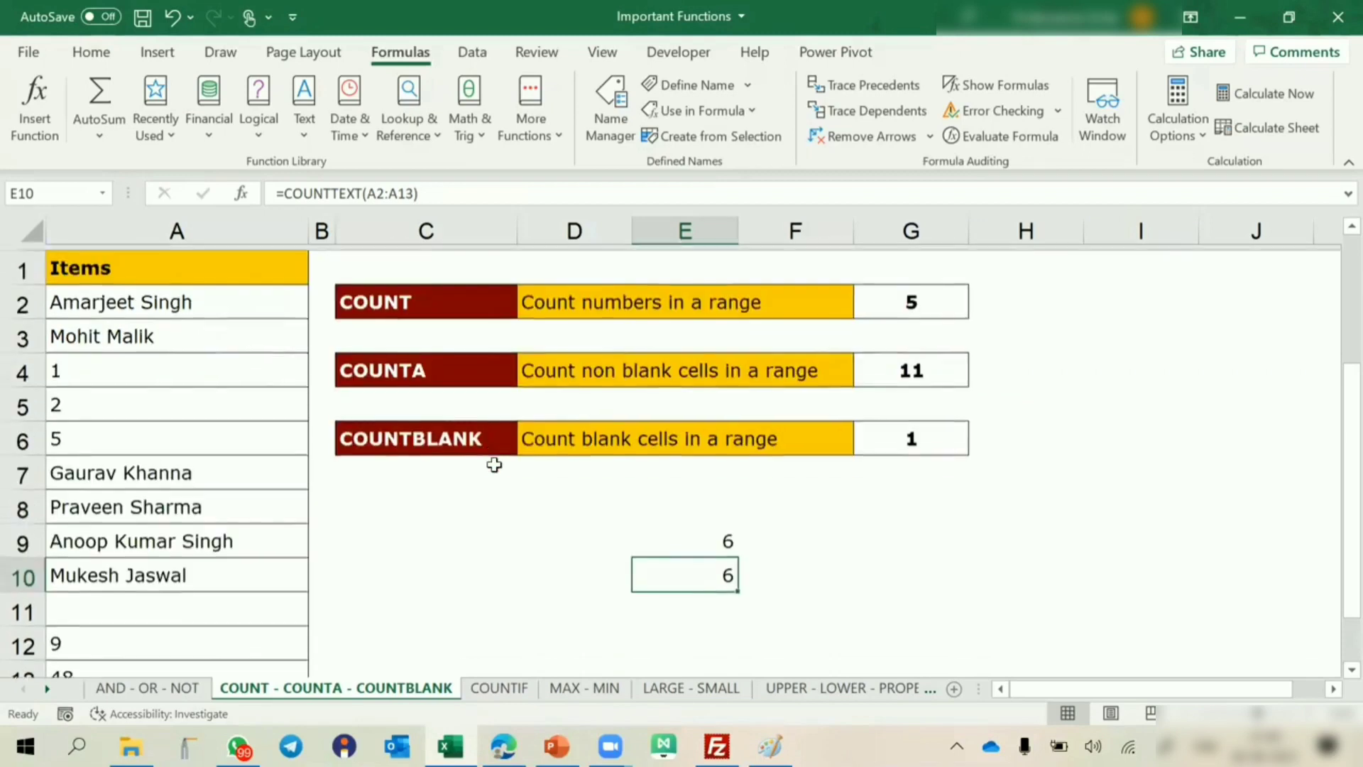
right_click(350, 688)
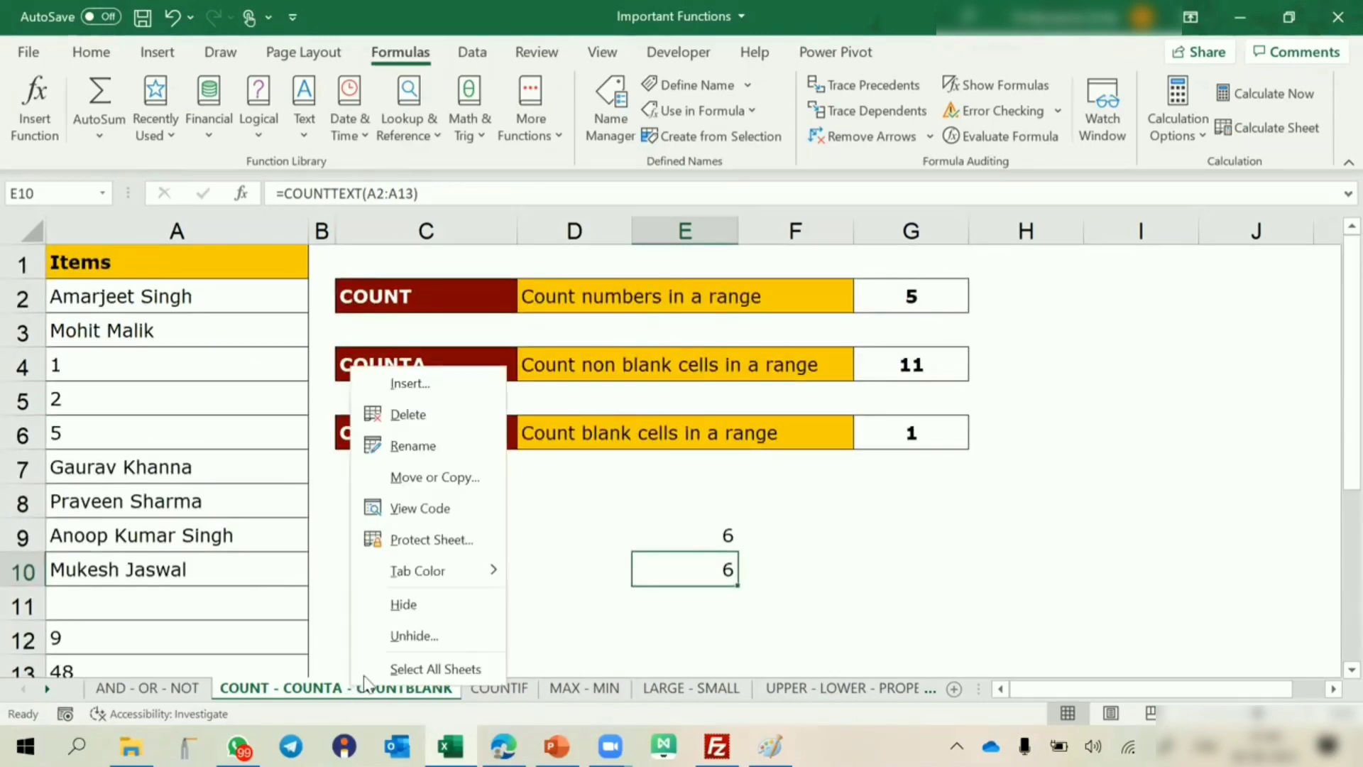
left_click(426, 509)
scroll(140, 260, "down", 3)
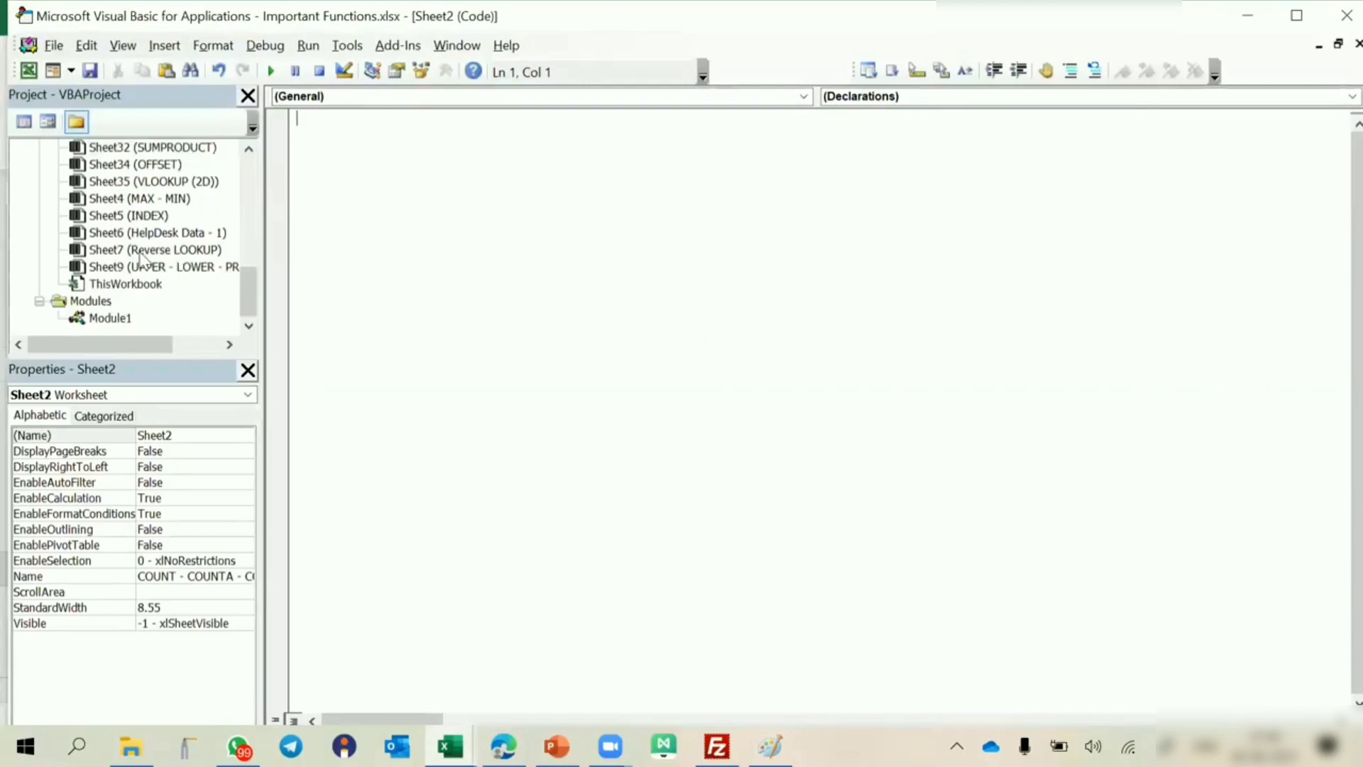
double_click(122, 318)
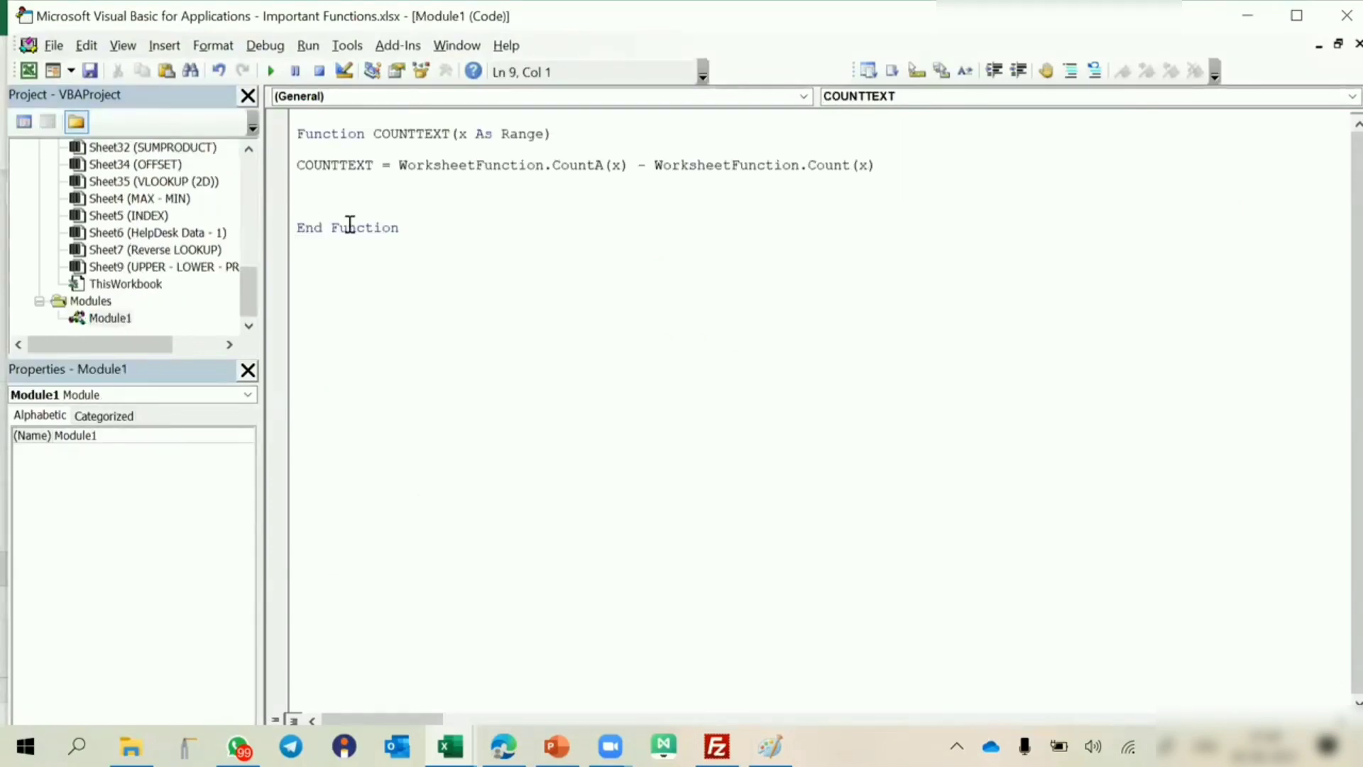
Delete the two extra blank lines between the COUNTTEXT assignment and End Function.
left_click(340, 184)
key("Delete")
key("Delete")
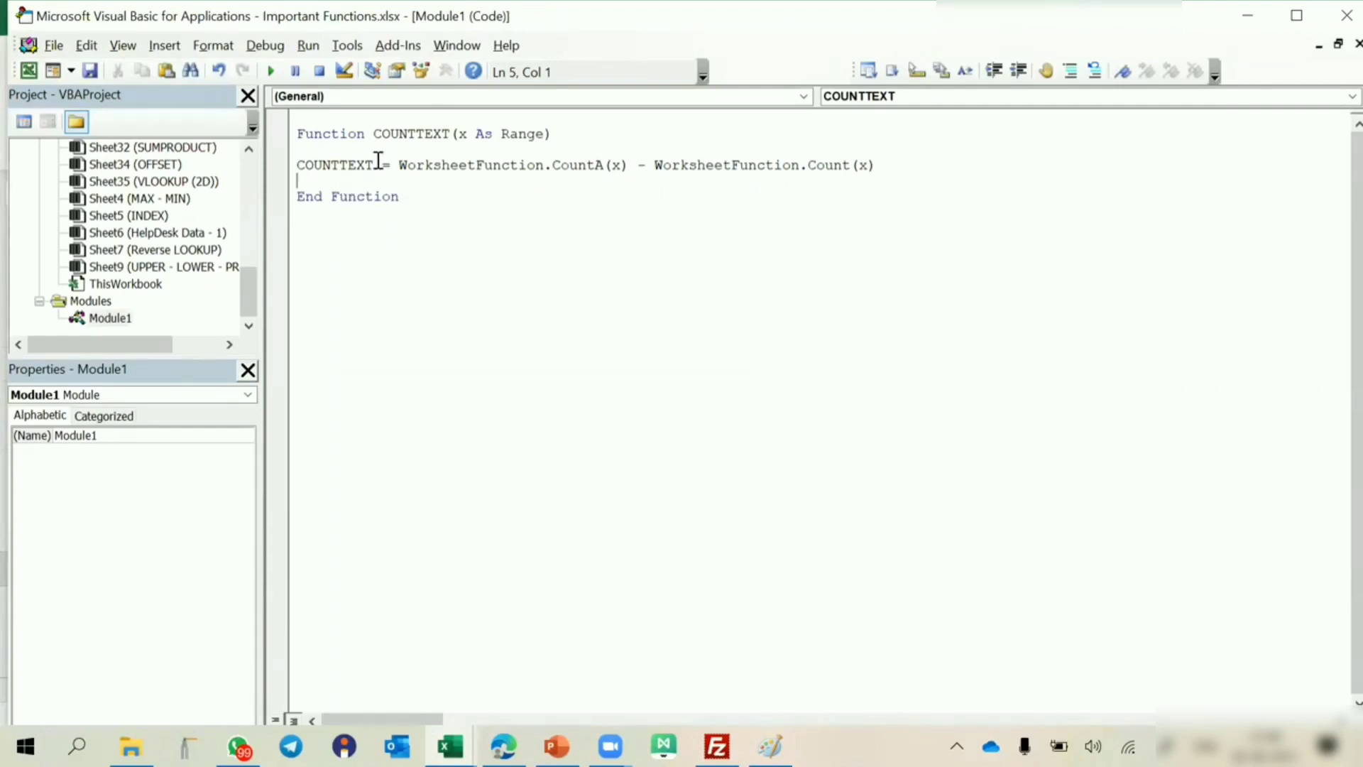
Highlight the COUNTTEXT name in the function declaration and in the assignment line to compare them.
left_click(418, 133)
left_click_drag(404, 132, 450, 134)
double_click(366, 169)
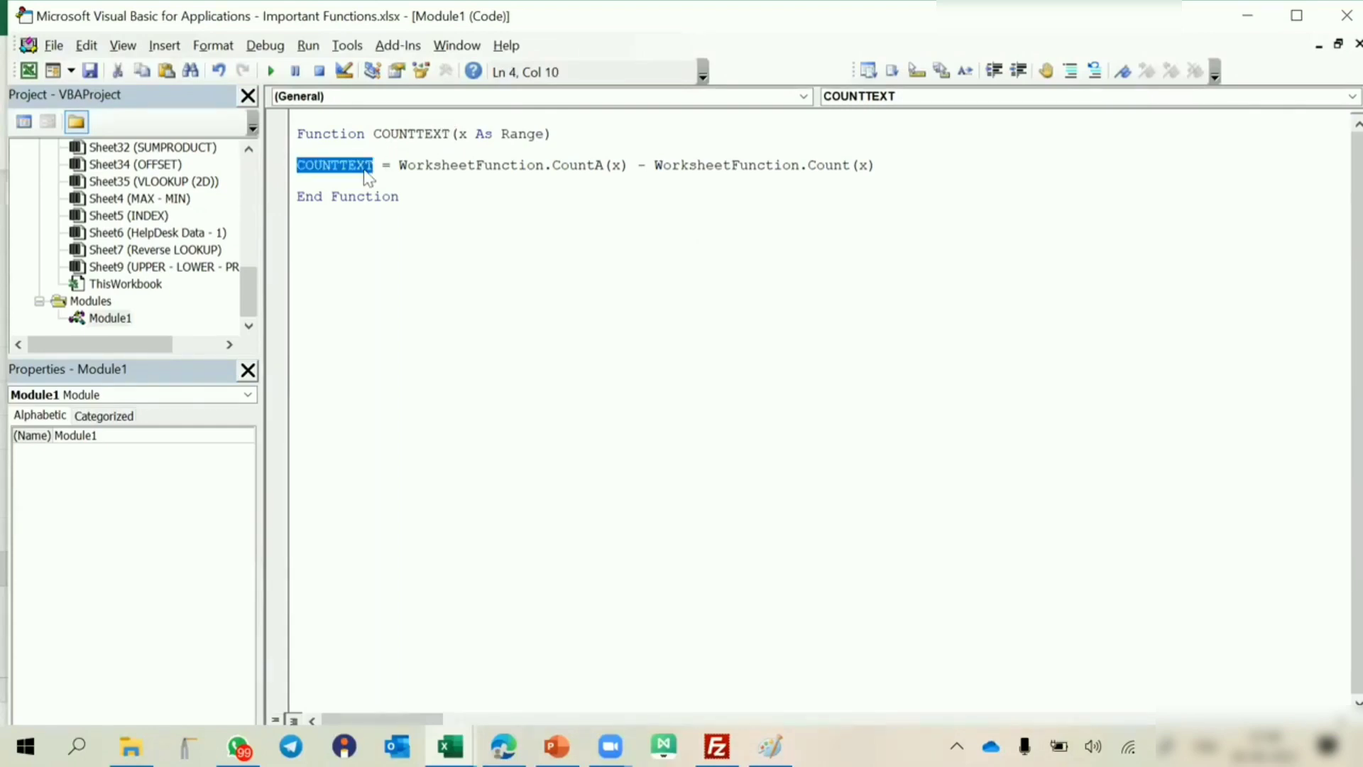
Switch back to the workbook, look at the COUNTIF sheet and return to the COUNT - COUNTA - COUNTBLANK sheet.
key("alt+Tab")
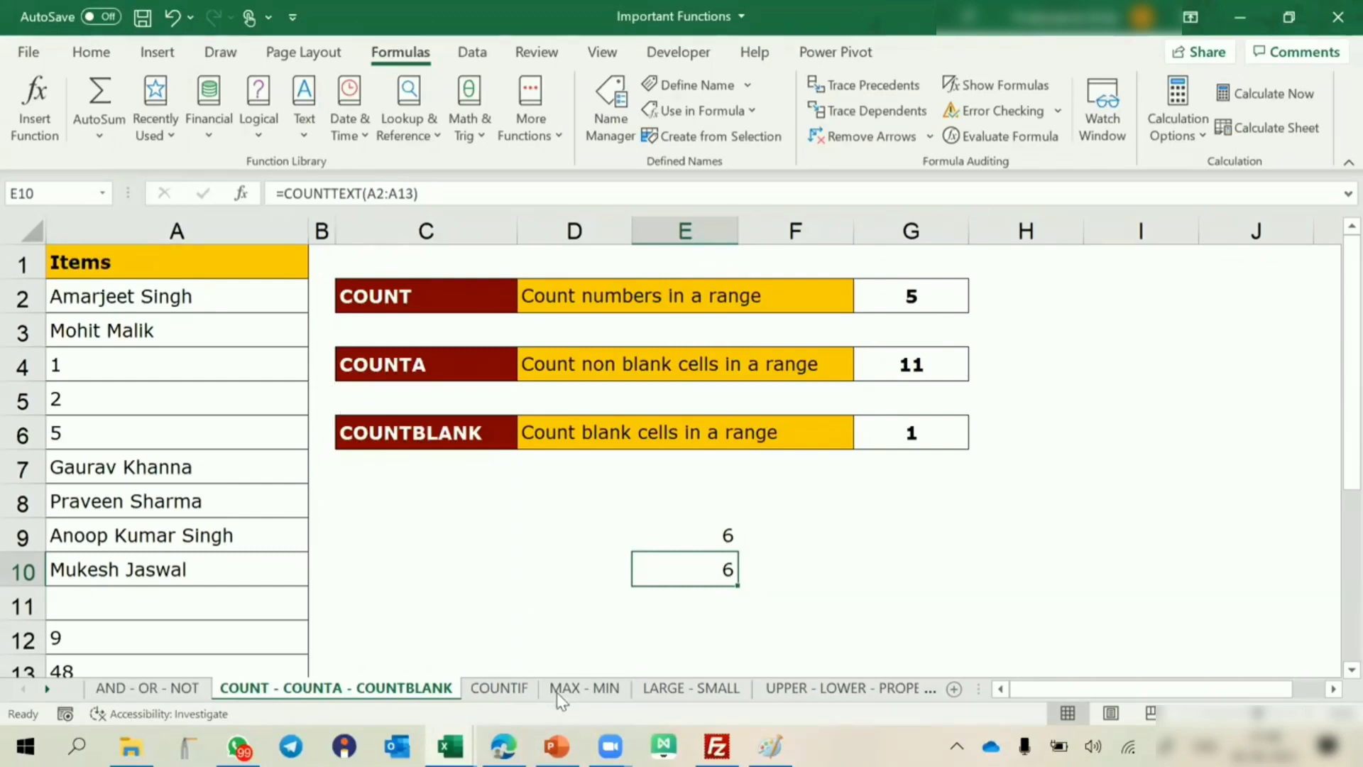
left_click(499, 688)
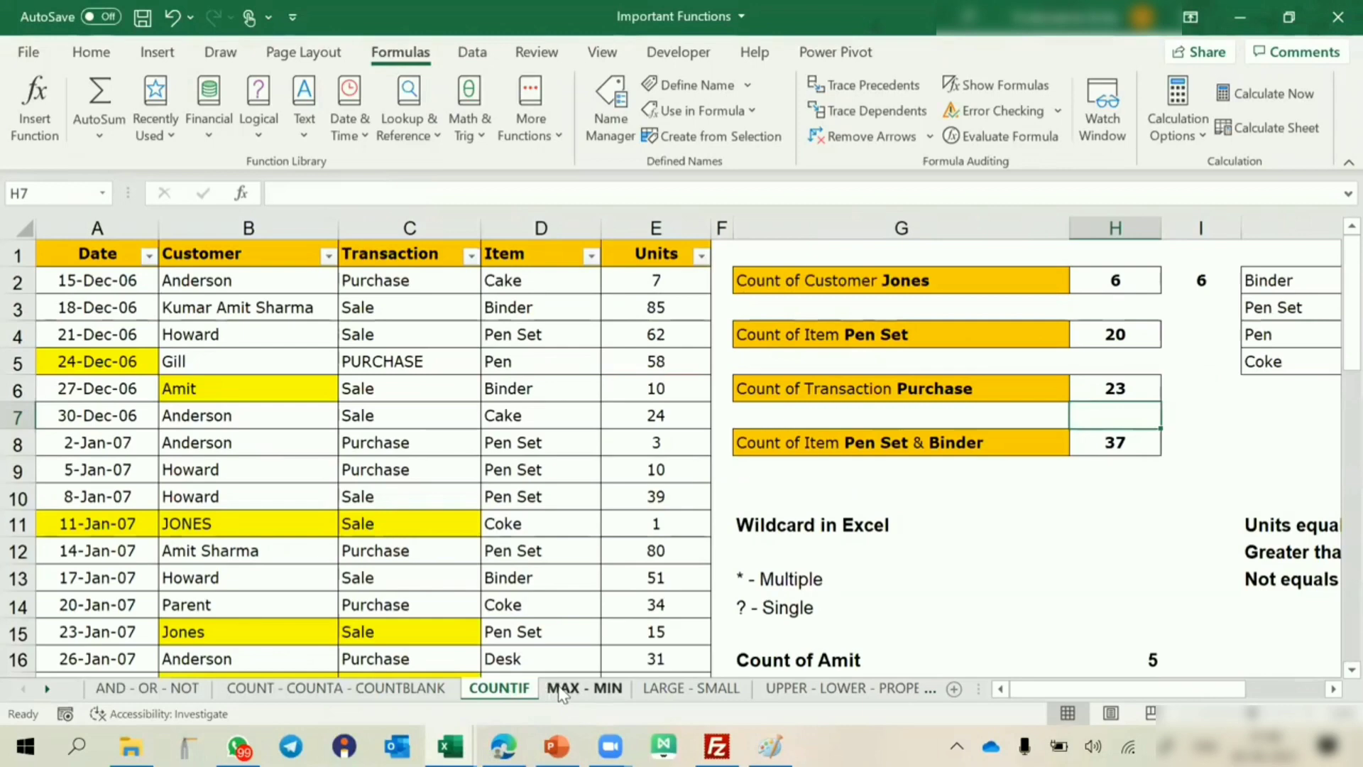
left_click(428, 688)
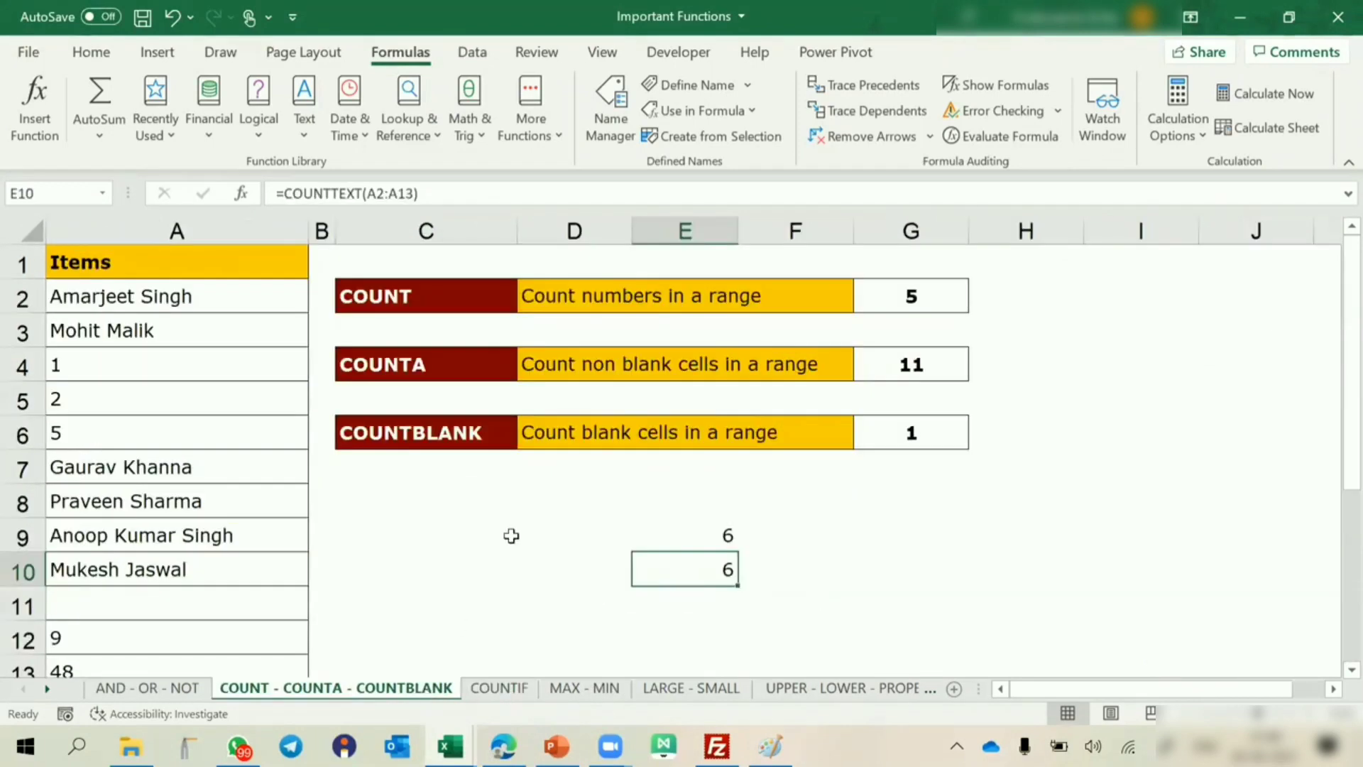